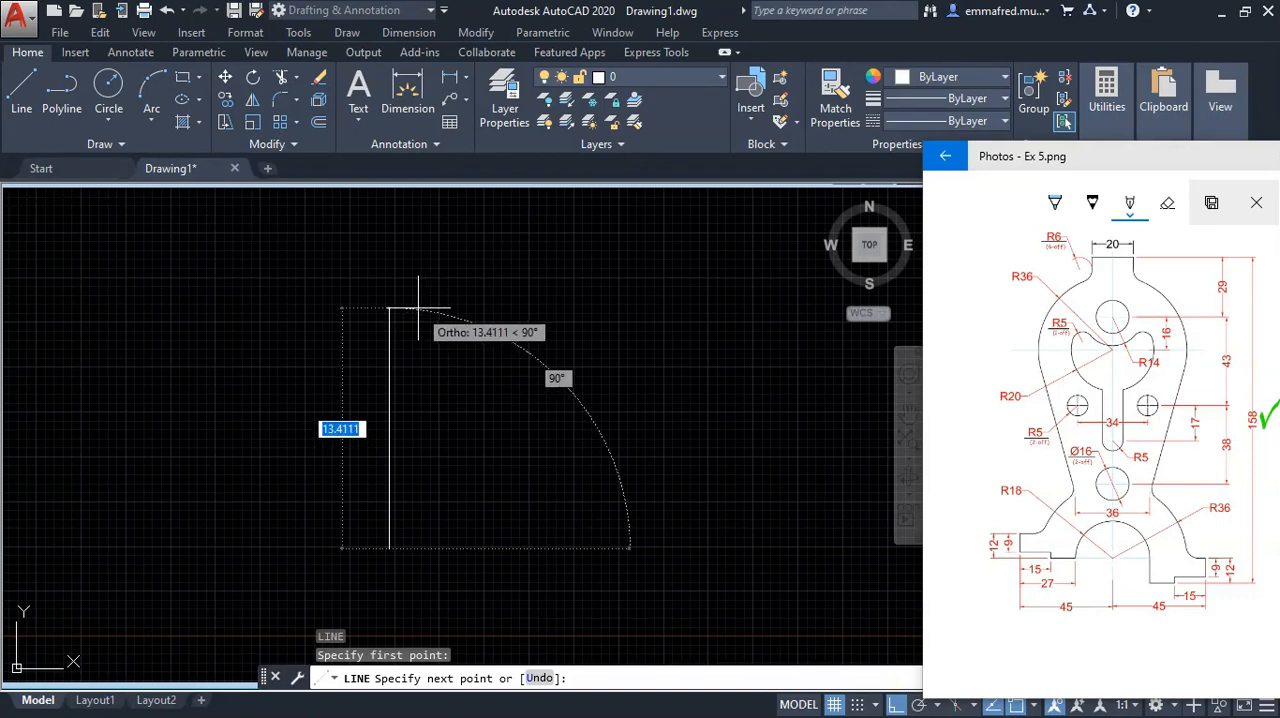
Step: Finish the 158 mm vertical centreline and load the CENTER linetype from acad.lin
key(Return)
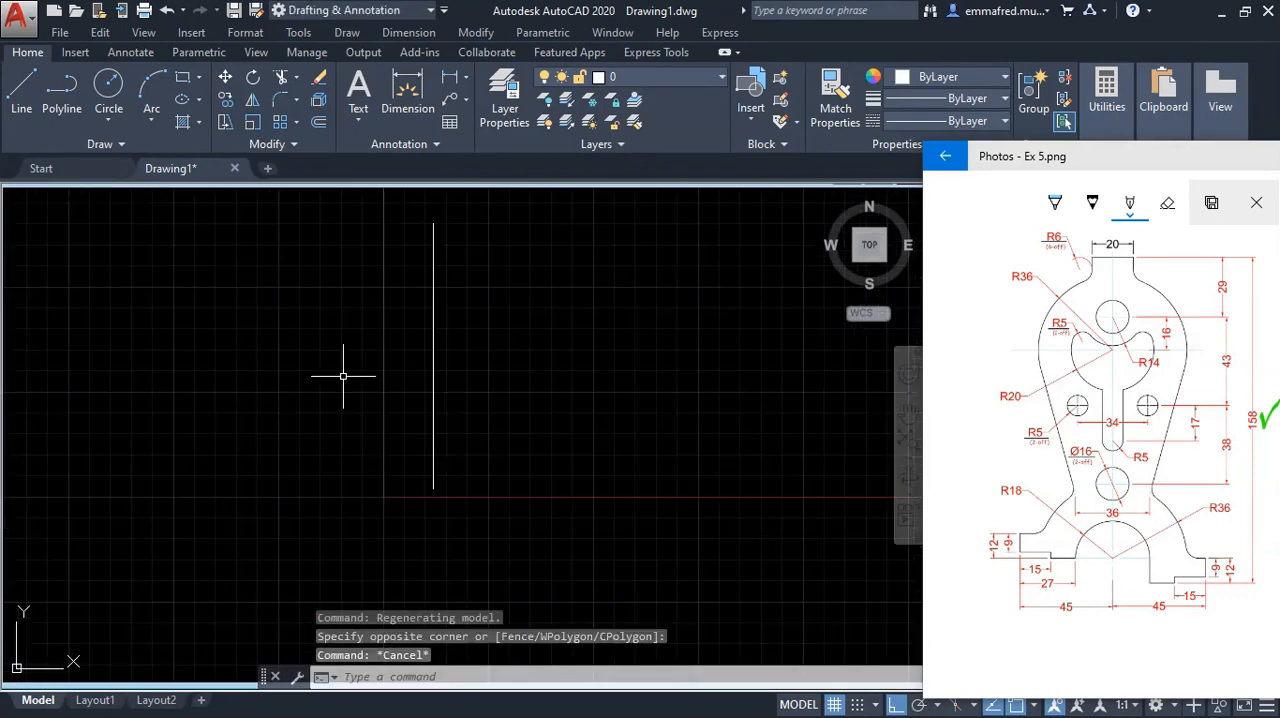
text(LT)
key(Return)
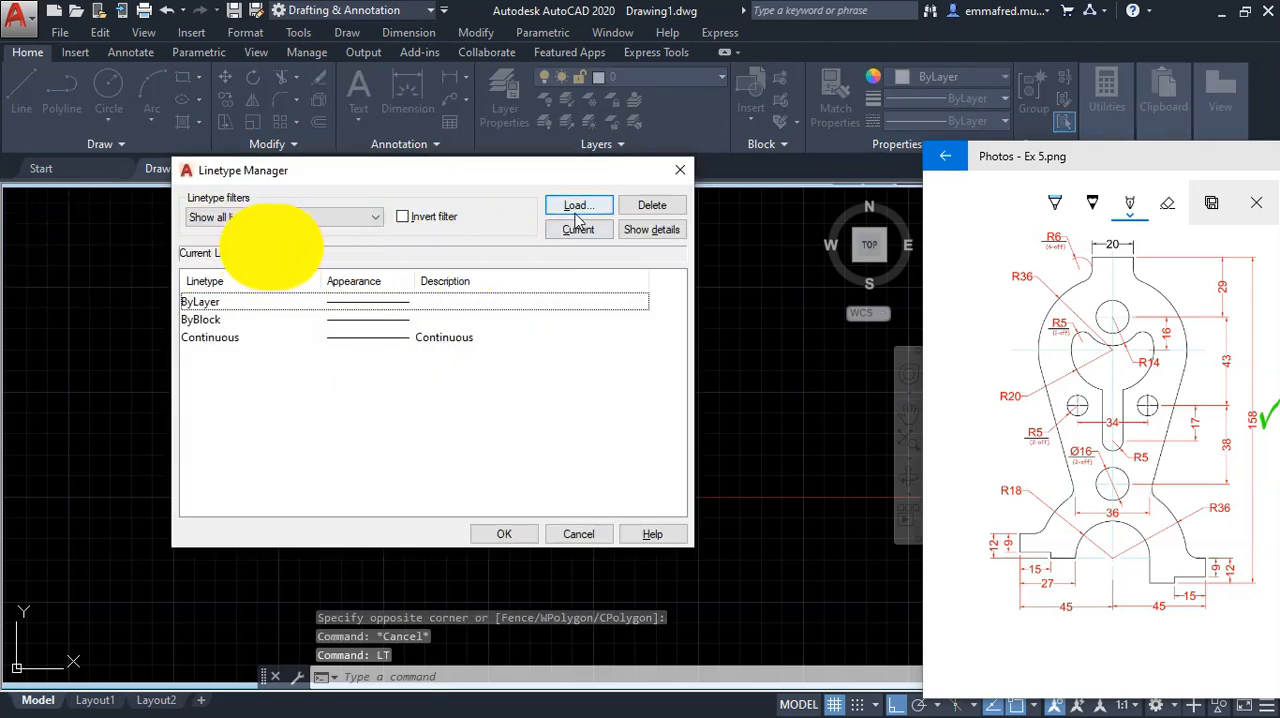
click(578, 206)
scroll(322, 318, down, 5)
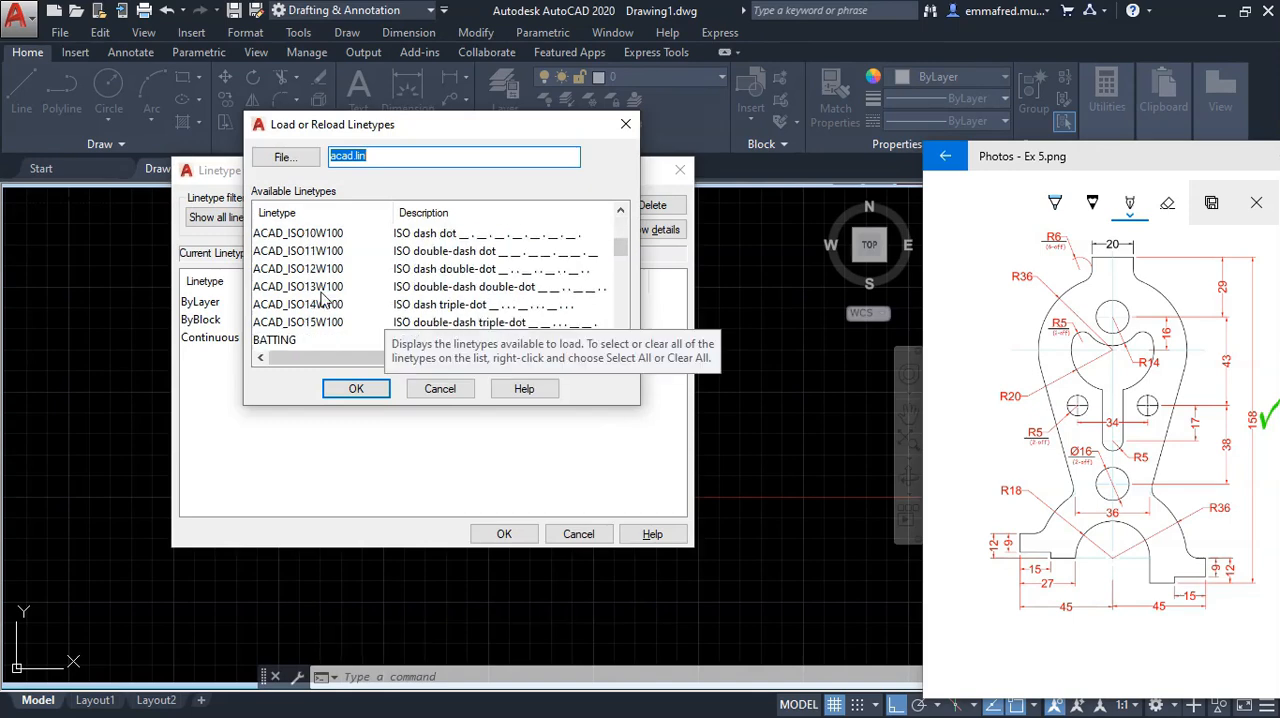
click(274, 305)
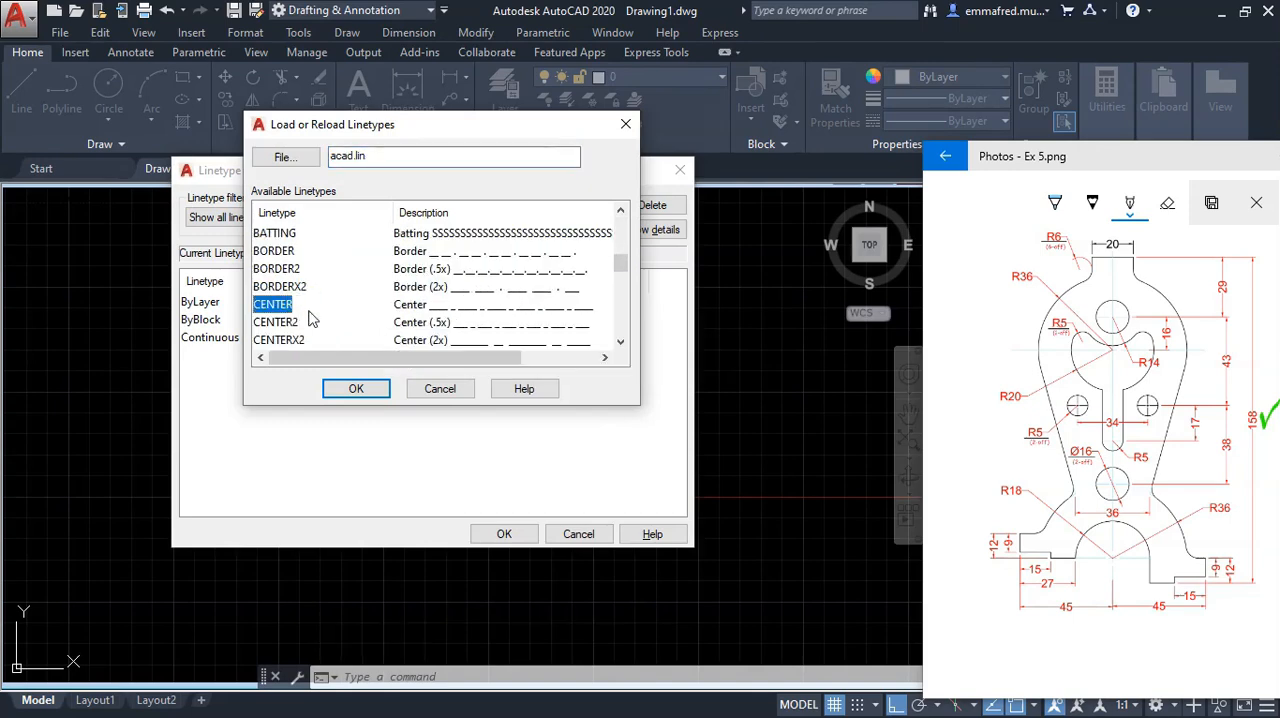
click(357, 389)
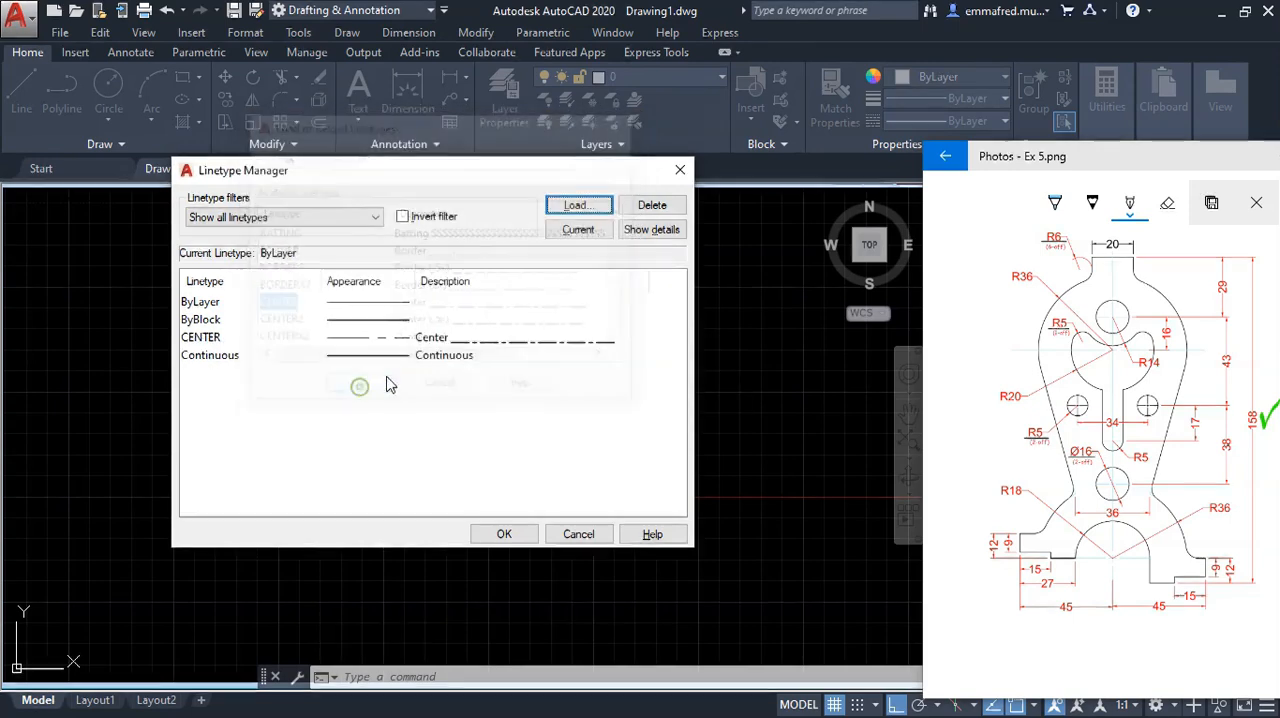
click(505, 534)
Step: Assign the CENTER linetype to the vertical line and clear the selection
click(440, 363)
click(401, 346)
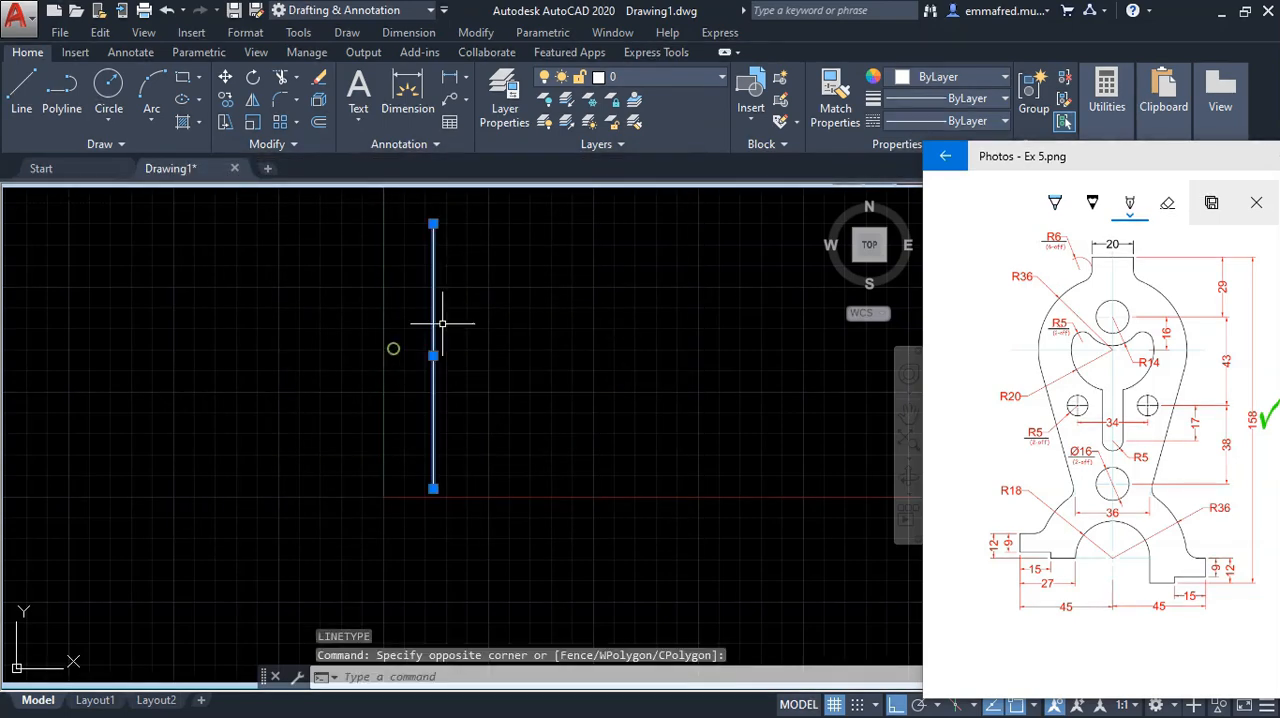
click(946, 120)
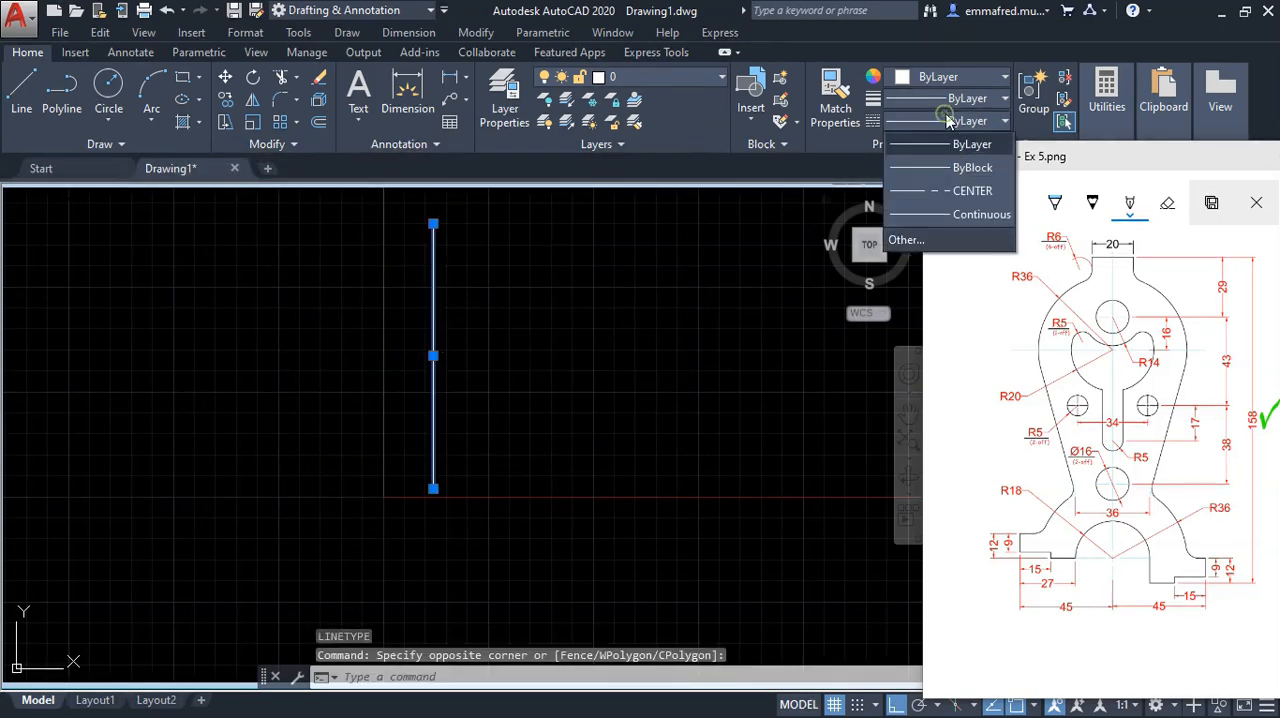
click(929, 194)
key(Escape)
key(Escape)
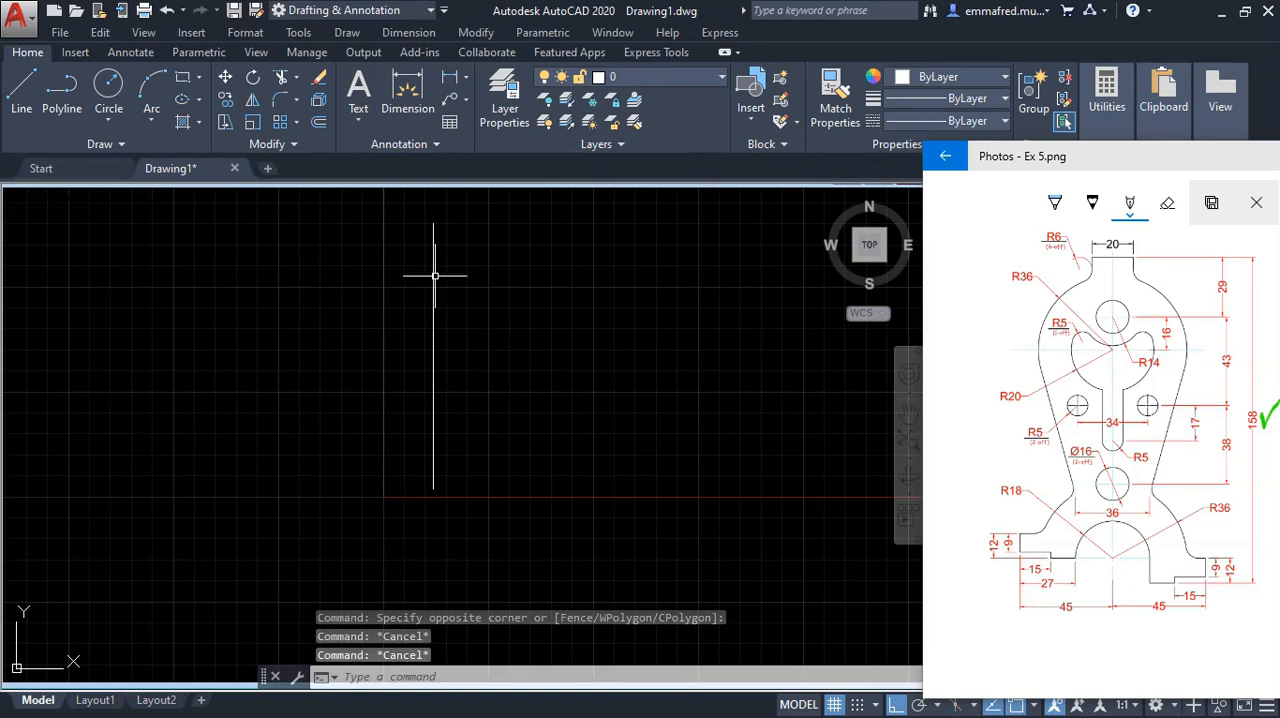
double_click(617, 369)
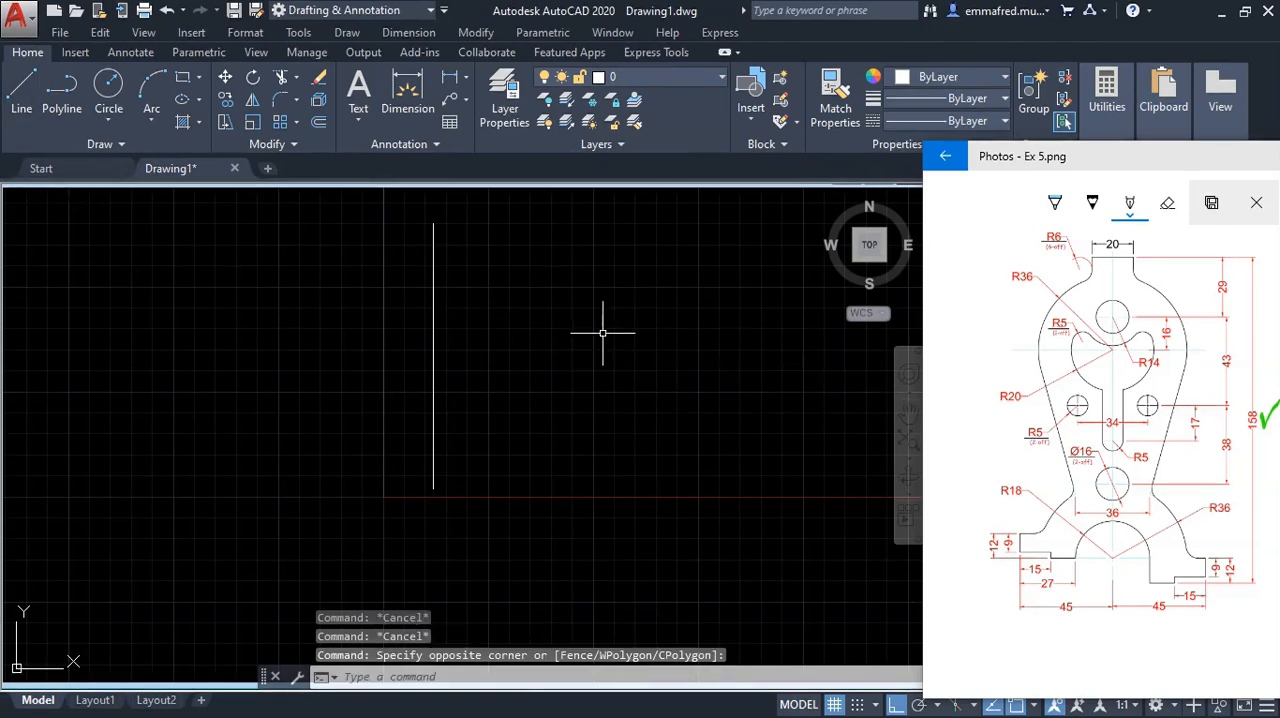
Step: Tick the 20 dimension on the reference image and draw a 20 mm horizontal line in empty space beside the centreline
drag(1136, 250, 1155, 243)
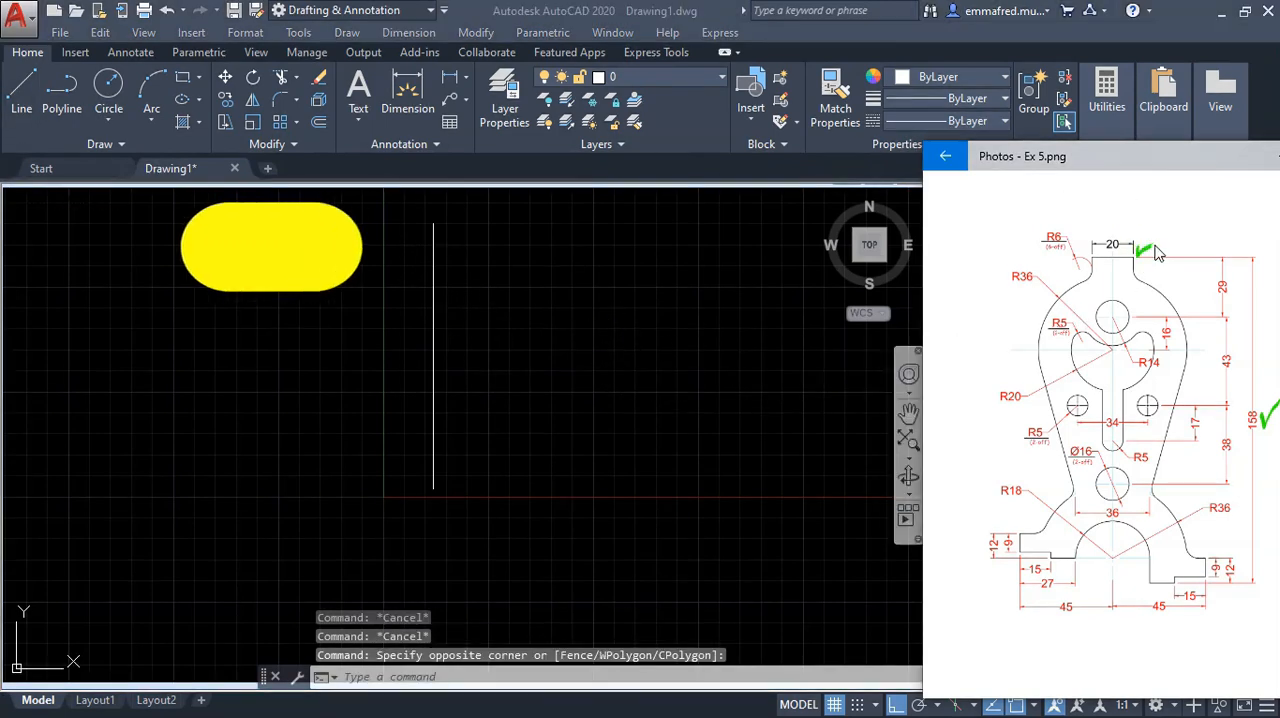
click(729, 362)
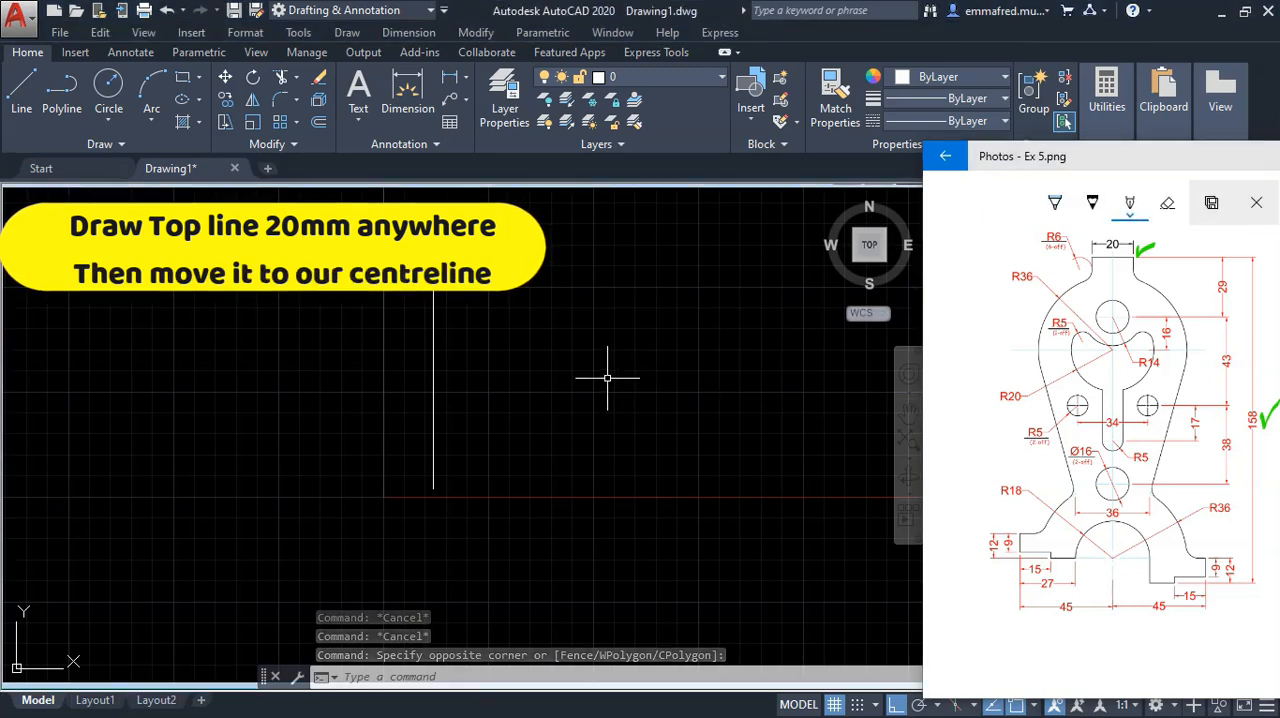
text(L)
click(655, 421)
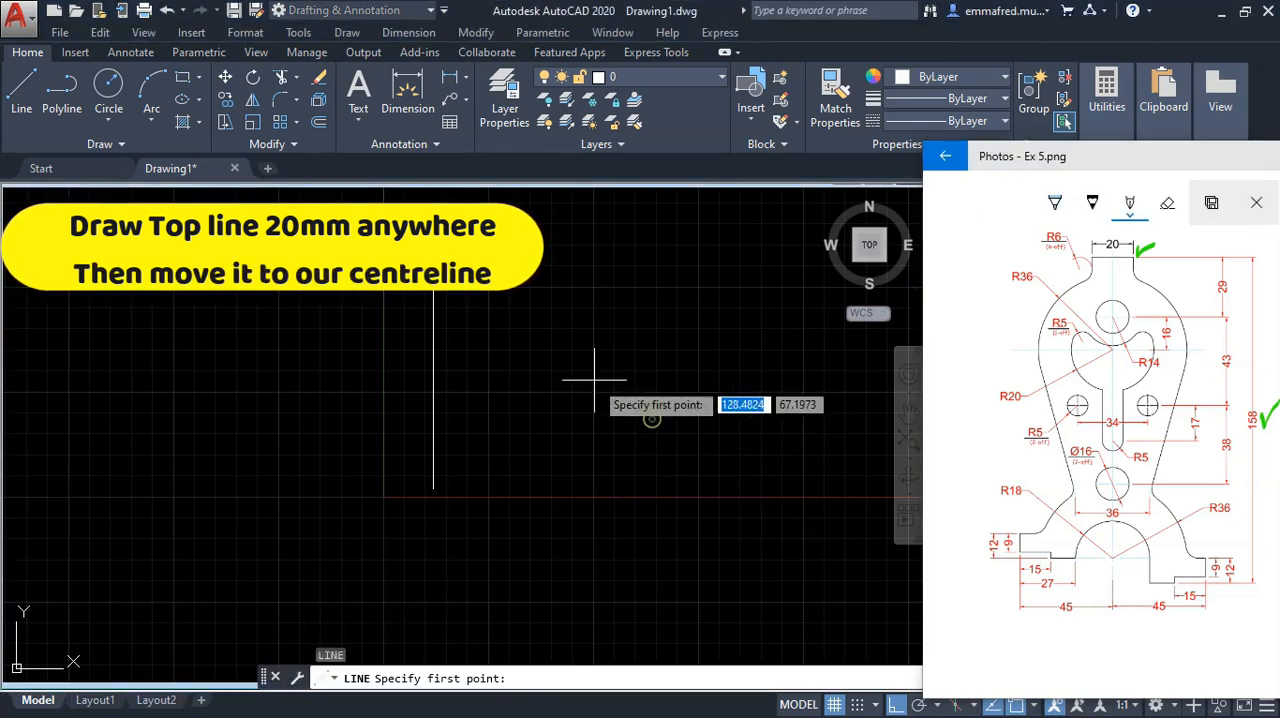
click(562, 358)
text(20)
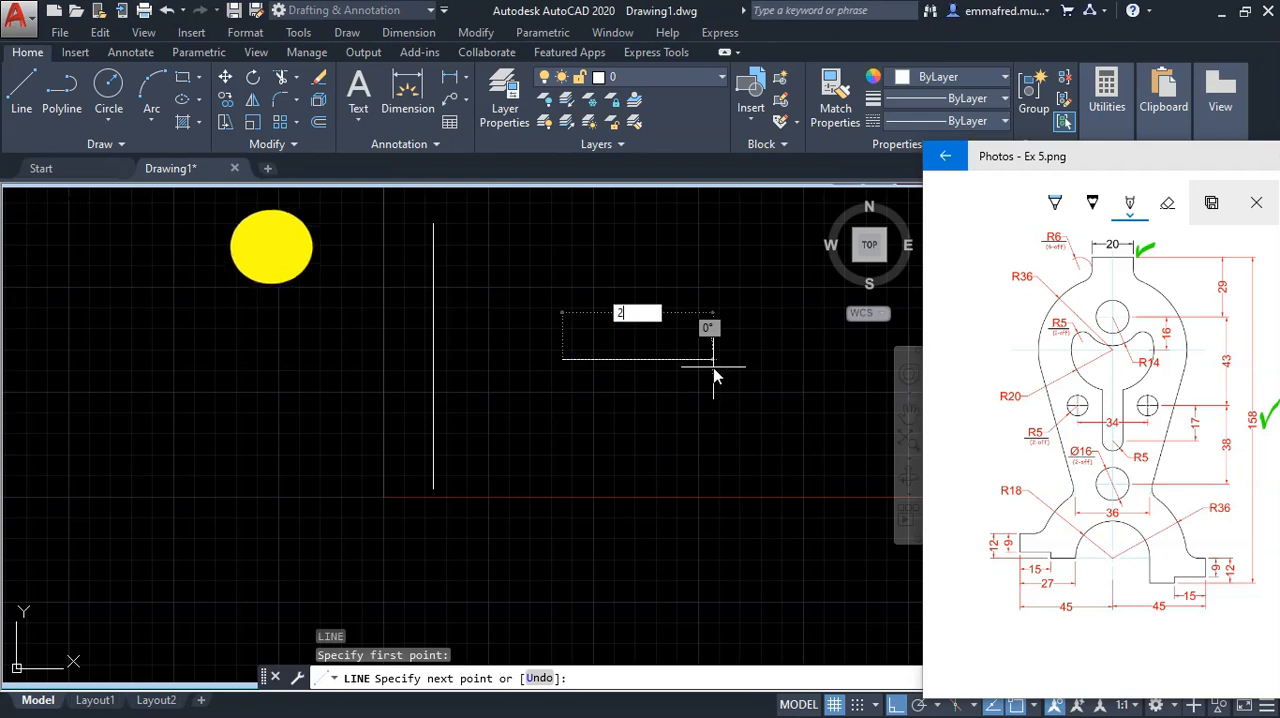
key(Return)
scroll(713, 370, up, 2)
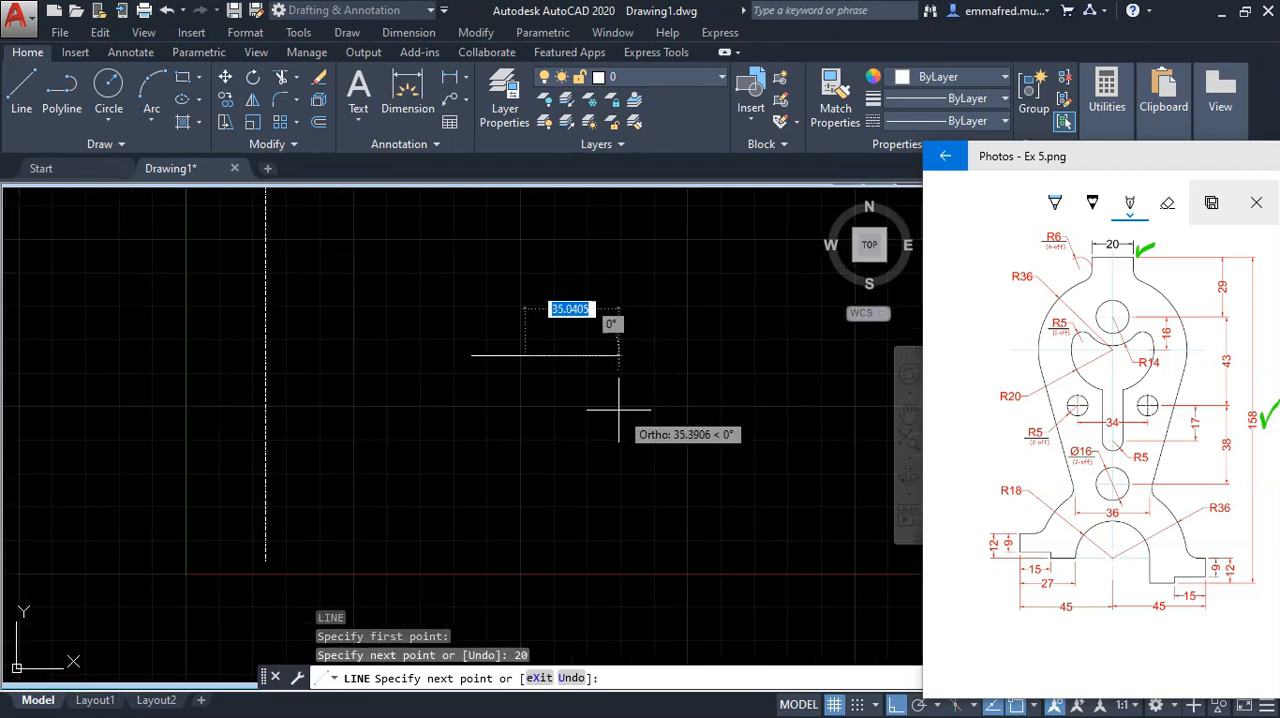
key(Return)
Step: Move the 20 mm line by its midpoint onto the upper endpoint of the vertical centreline
scroll(621, 411, up, 4)
scroll(598, 408, down, 8)
scroll(511, 351, down, 2)
scroll(540, 380, up, 2)
click(493, 352)
click(637, 434)
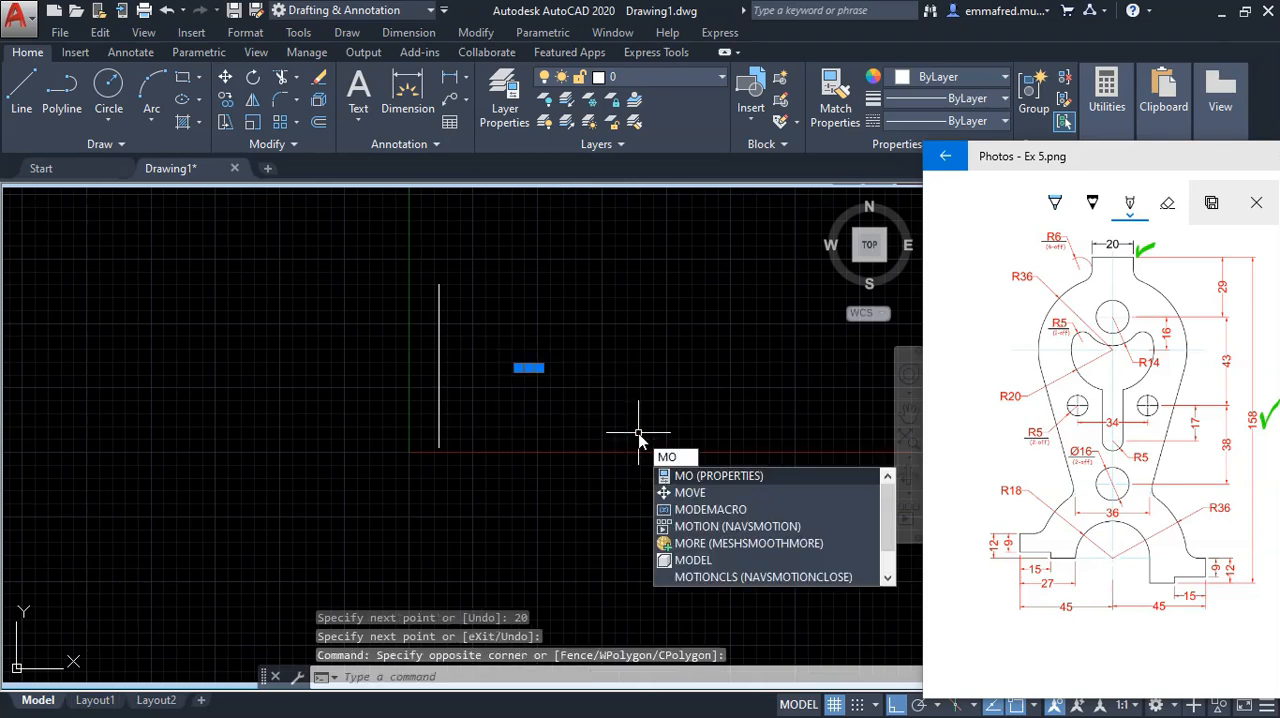
key(Down)
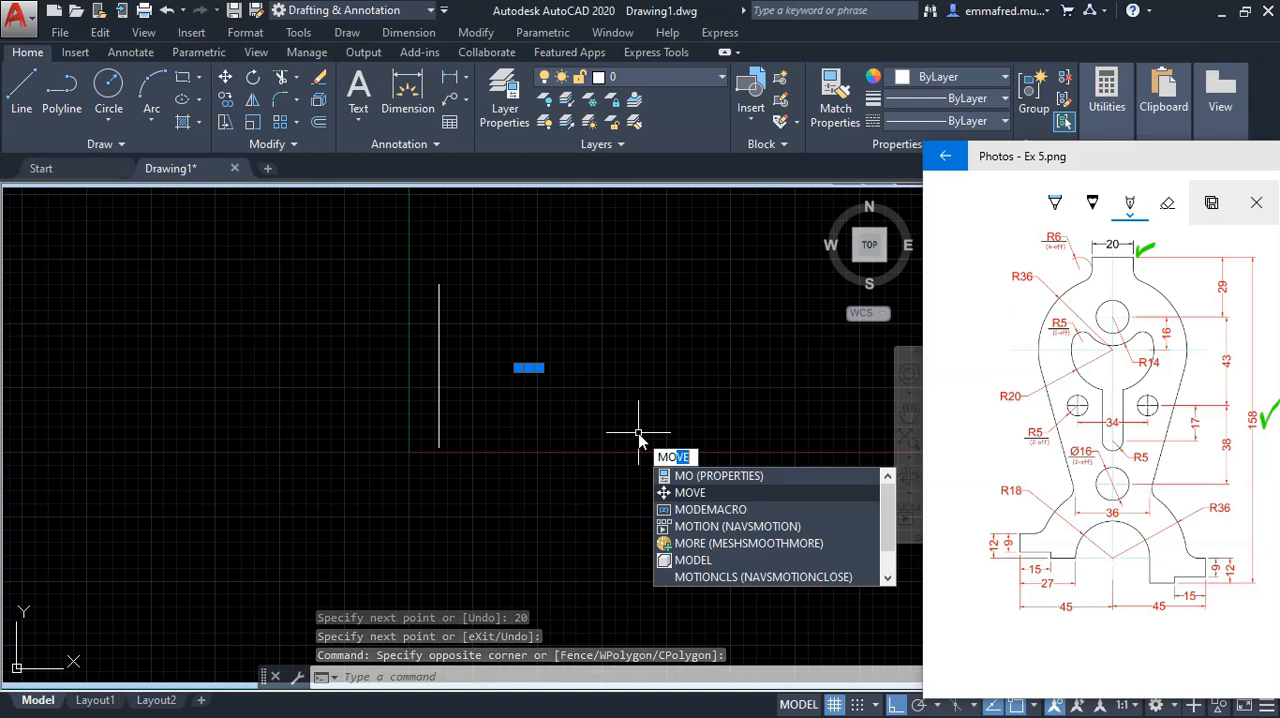
key(Return)
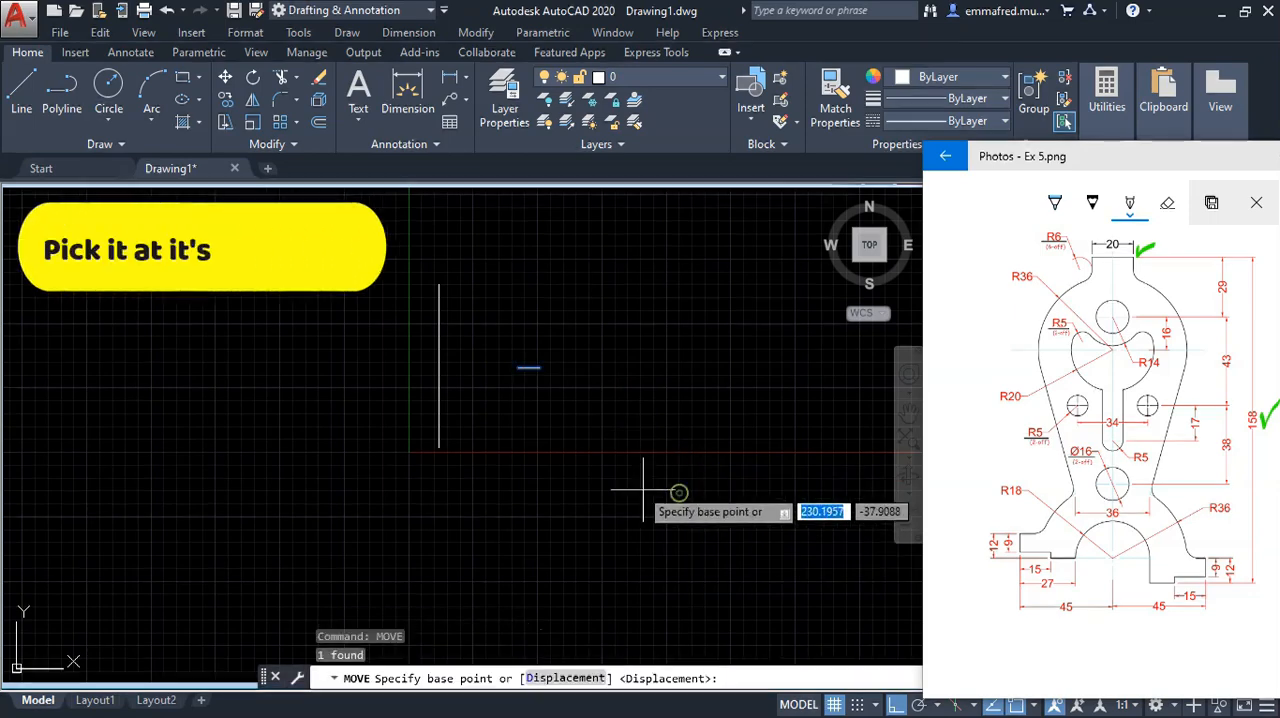
click(527, 371)
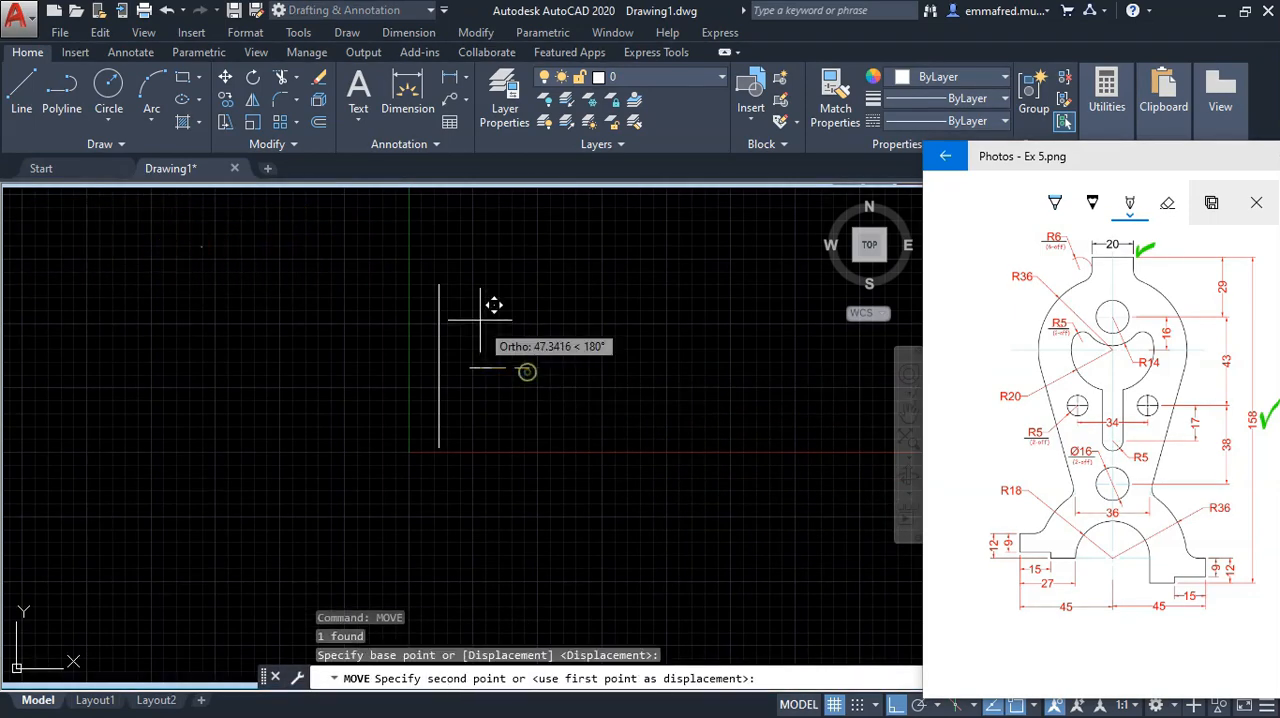
click(440, 285)
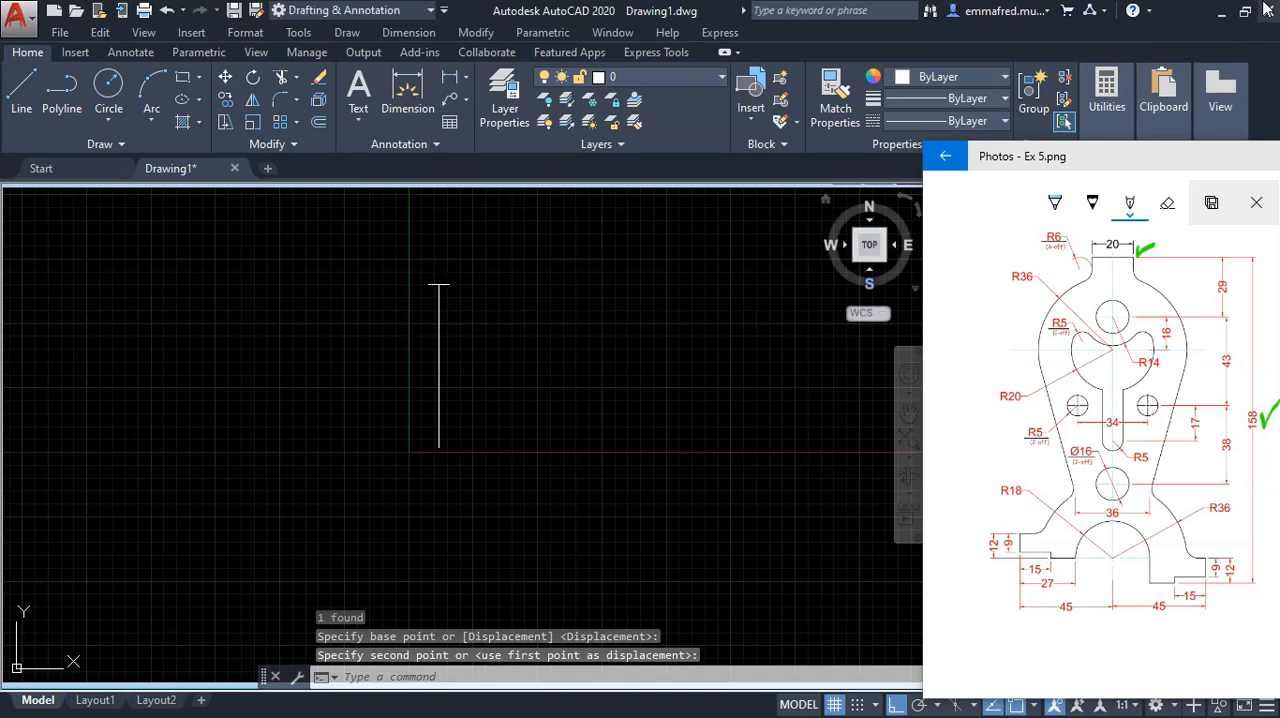
Step: Tick the 29 dimension on the reference image and copy the 20 mm line 29 mm straight down
scroll(430, 300, up, 7)
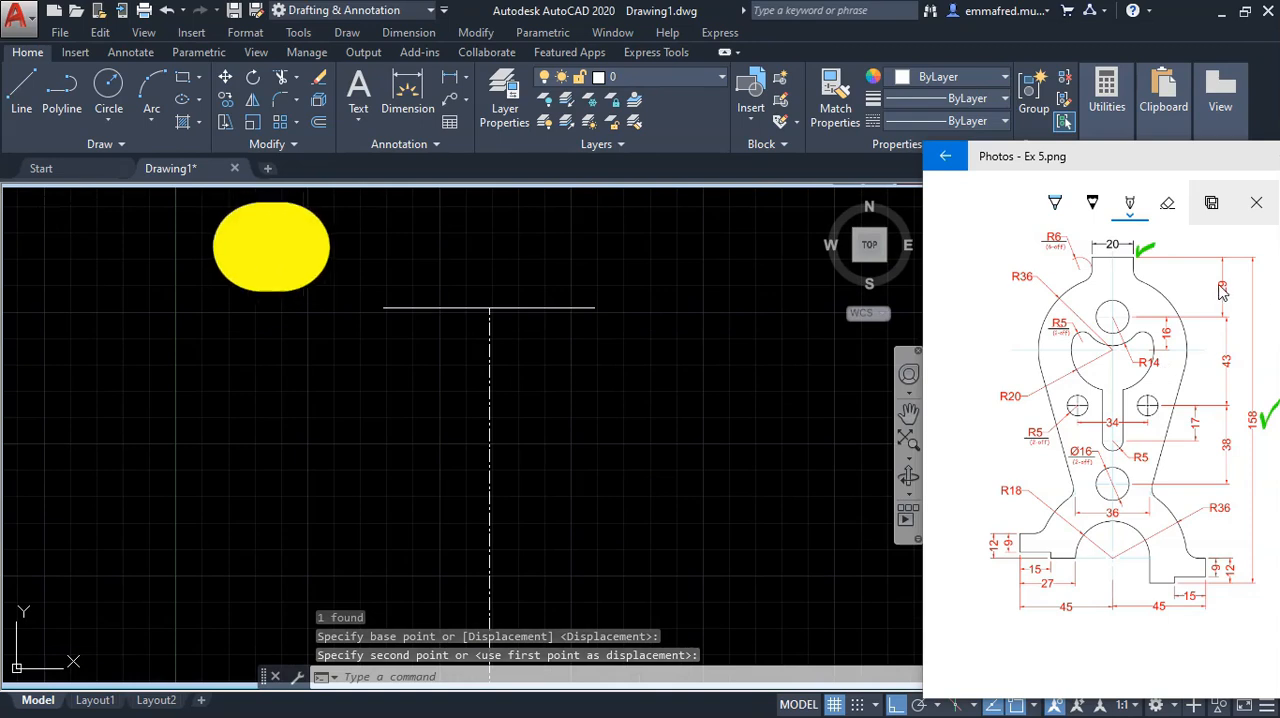
drag(1234, 284, 1251, 267)
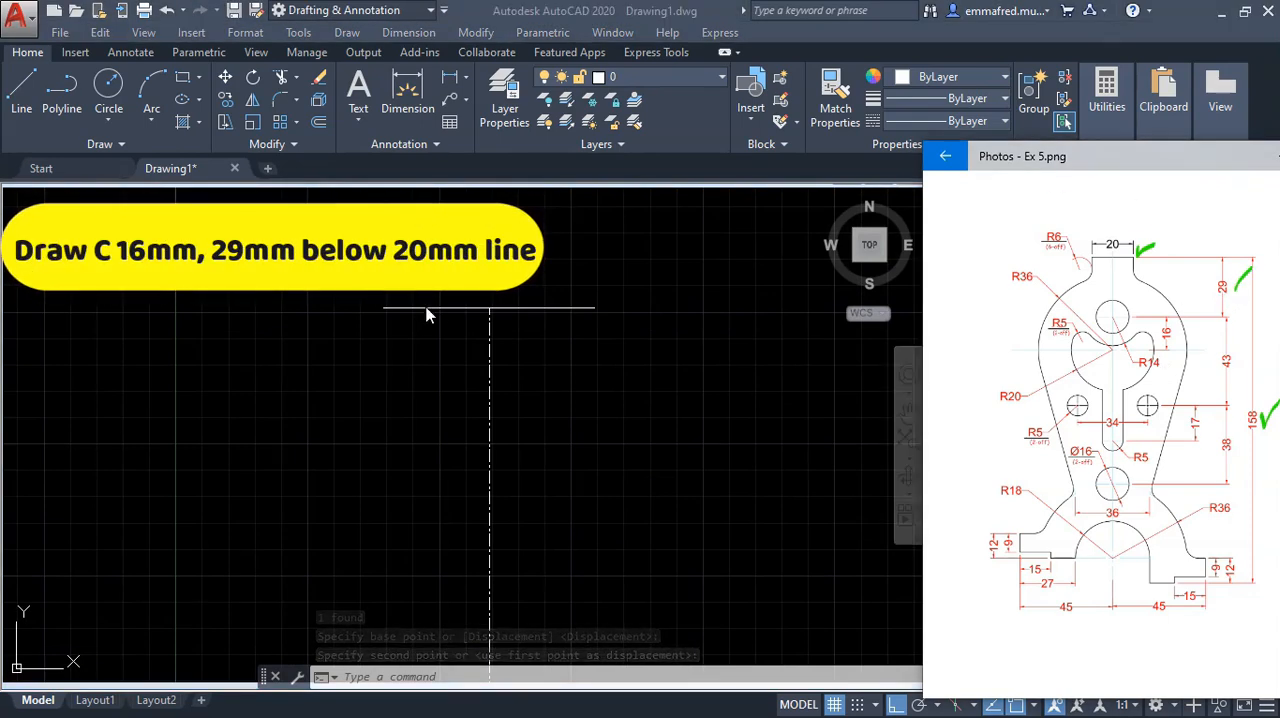
click(591, 385)
click(543, 277)
text(co)
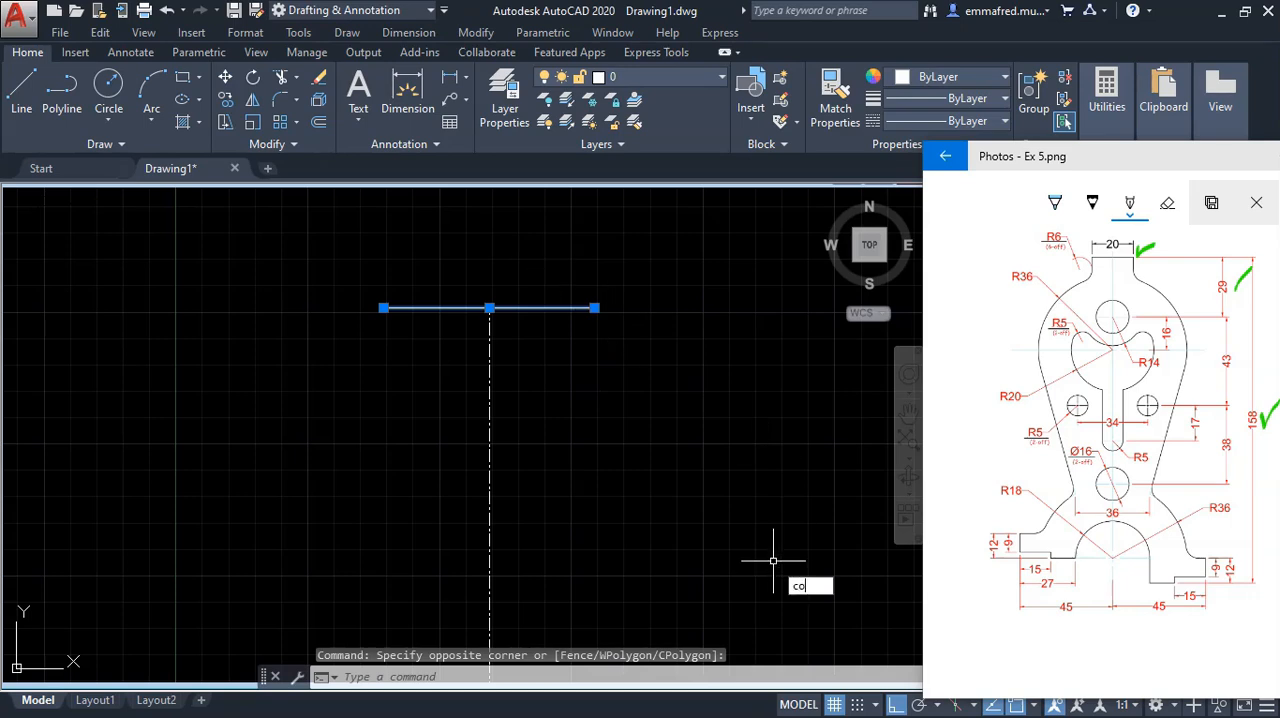
text(p)
key(Return)
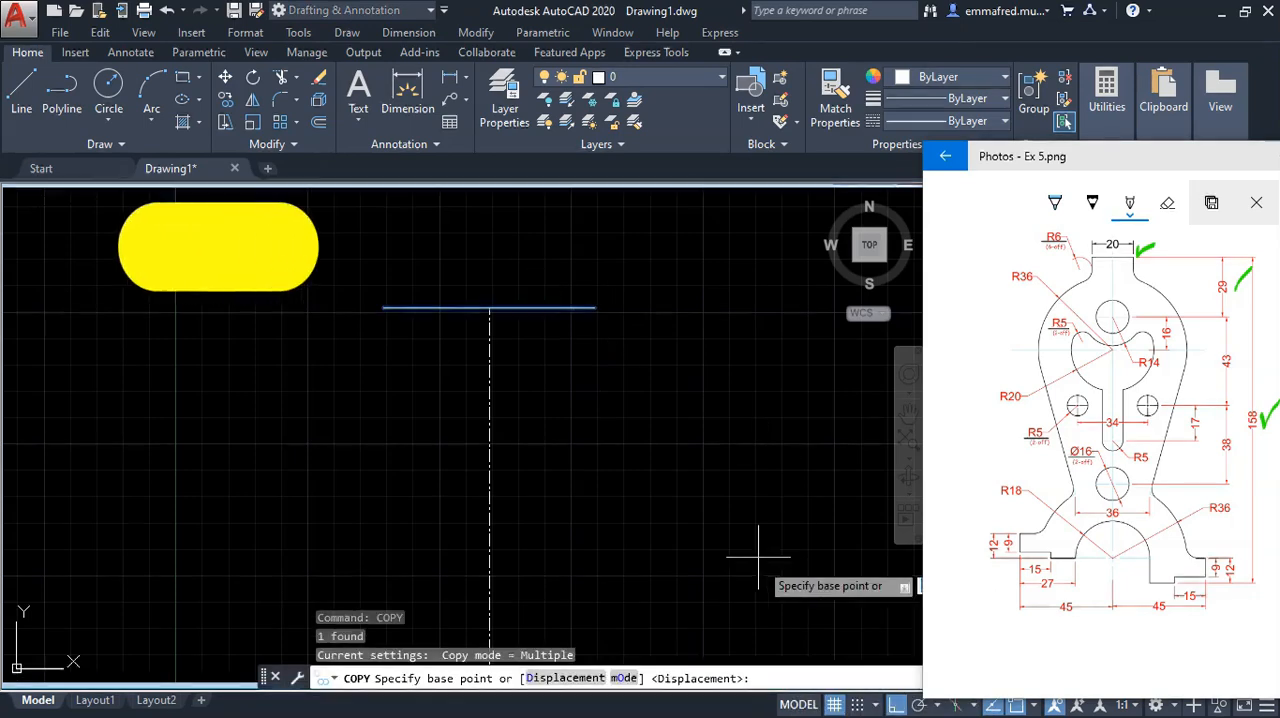
click(722, 378)
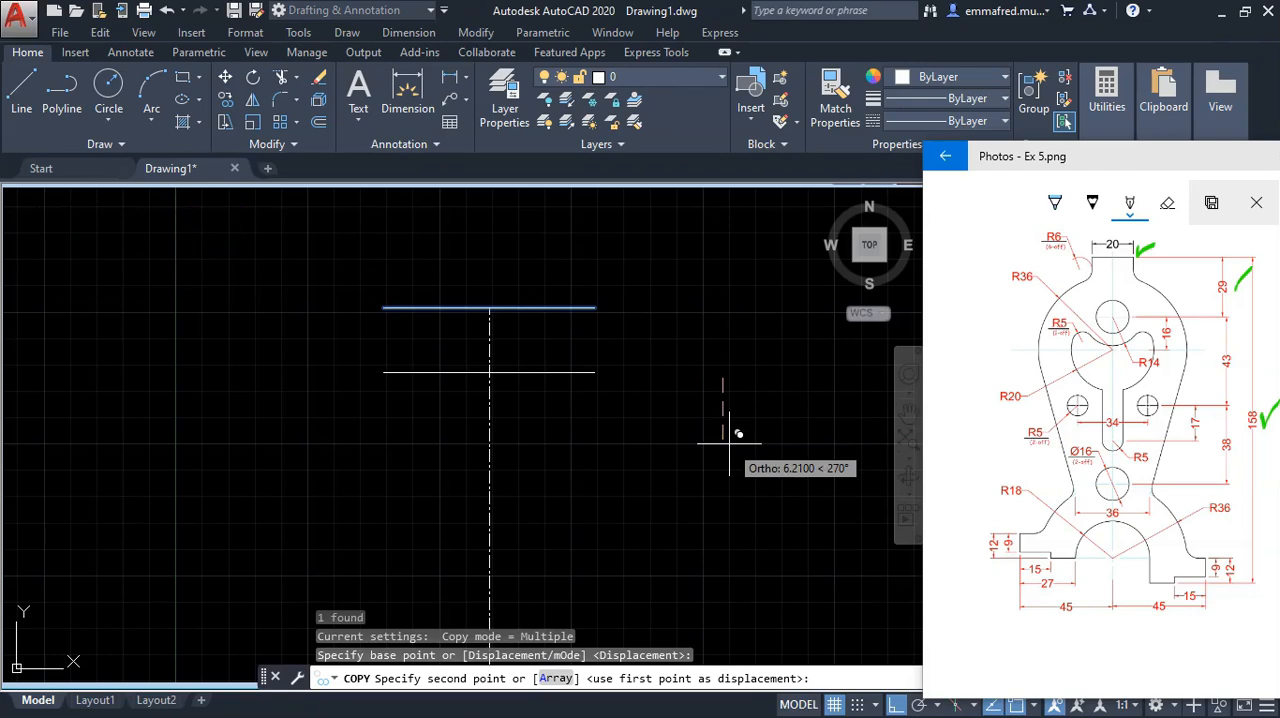
key(Return)
scroll(715, 440, down, 4)
key(Escape)
Step: Tick the upper hole on the reference image and draw a 16 mm diameter circle centred on the copied line's midpoint
scroll(703, 509, up, 2)
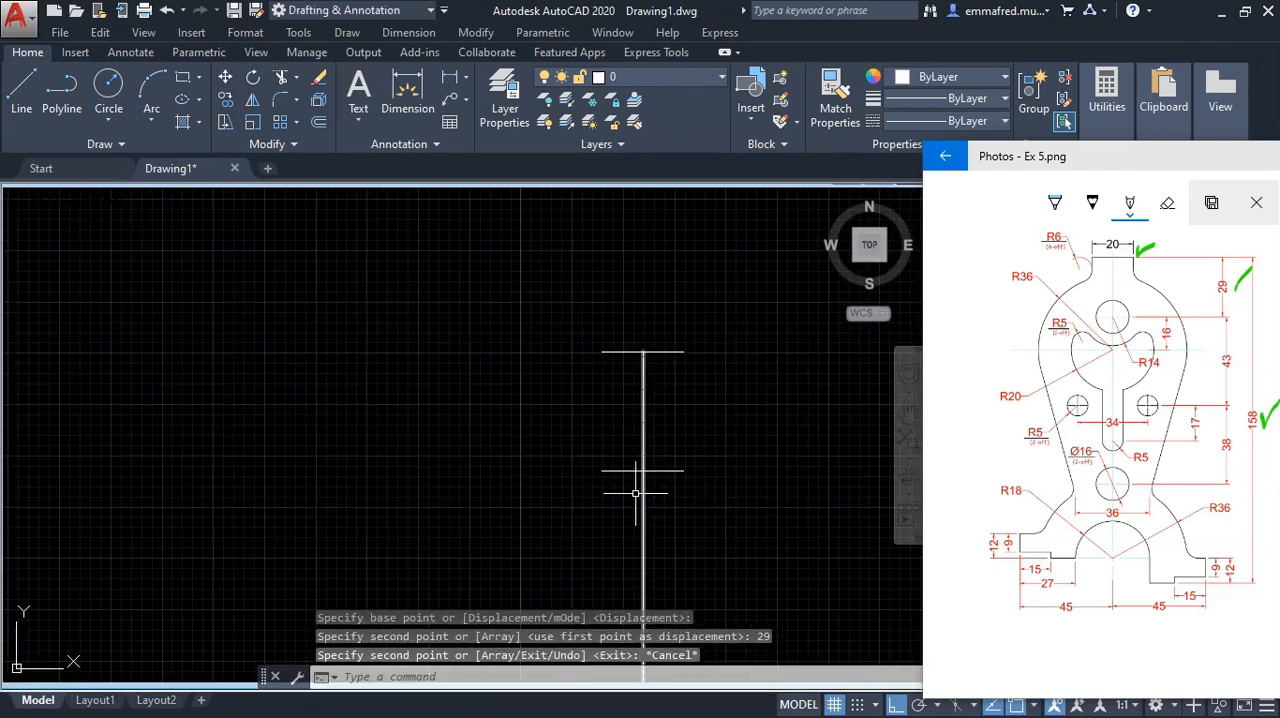
drag(1126, 296, 1140, 292)
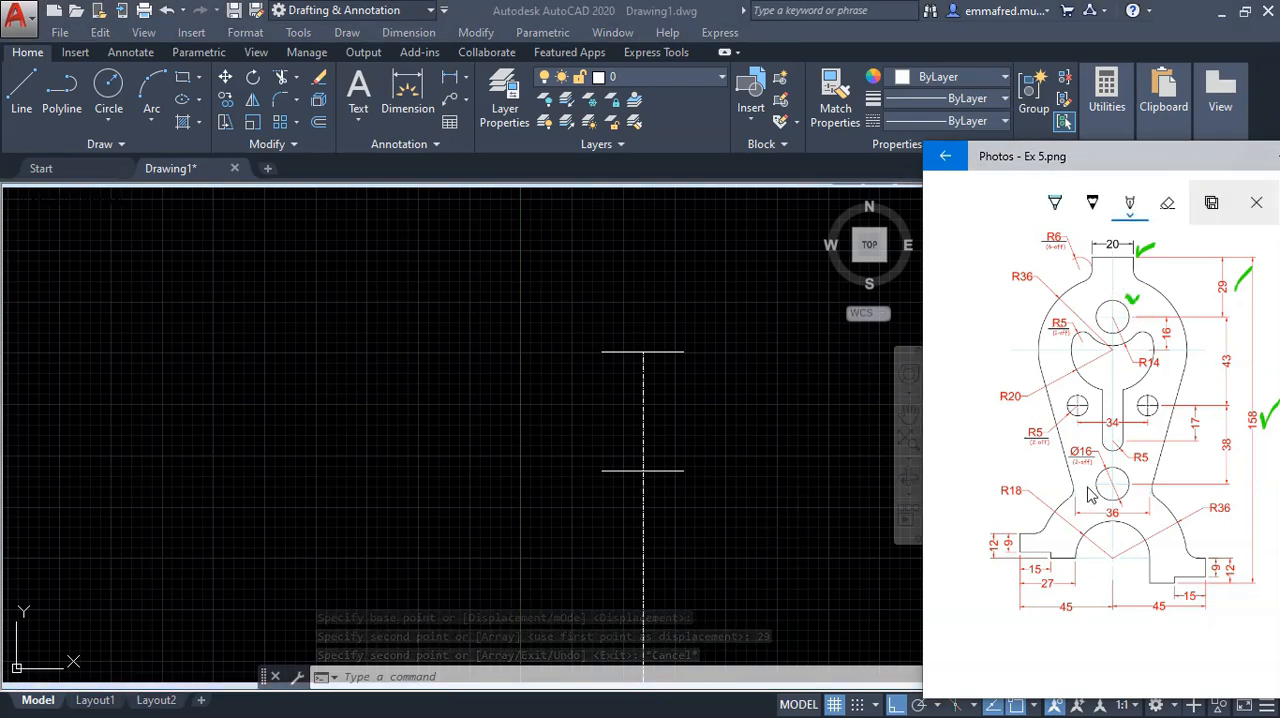
click(515, 452)
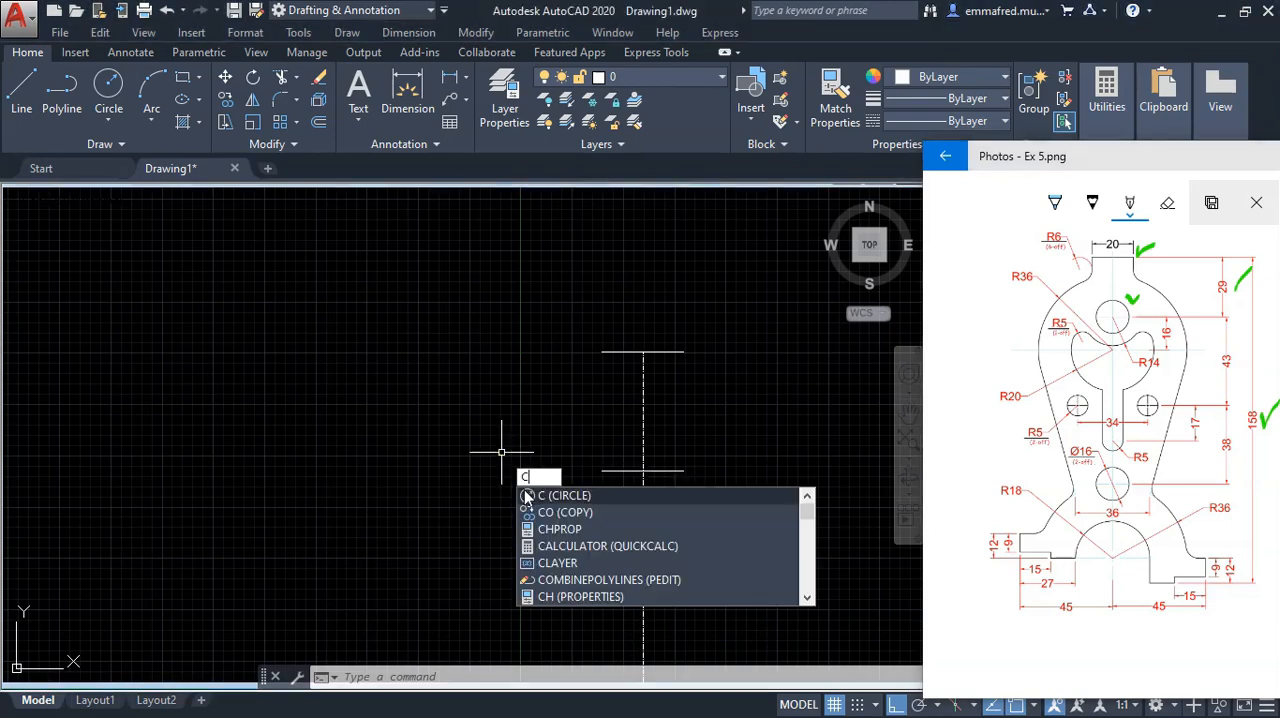
click(551, 496)
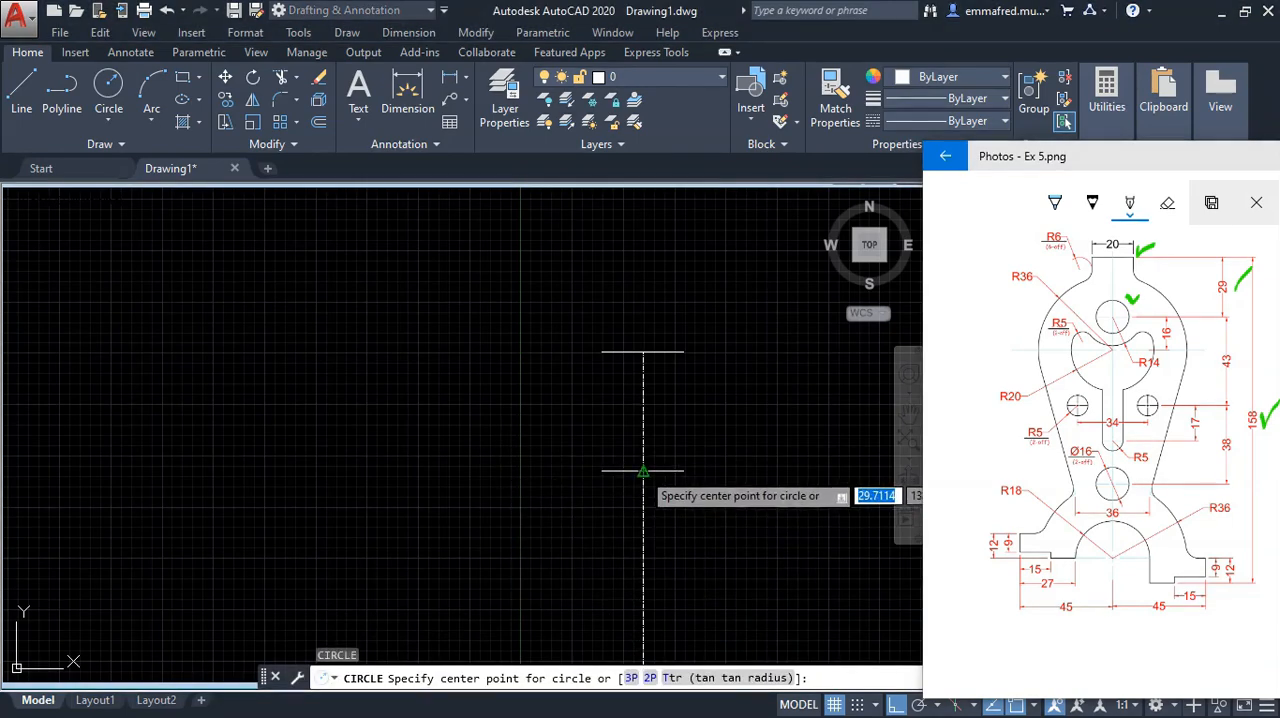
click(643, 470)
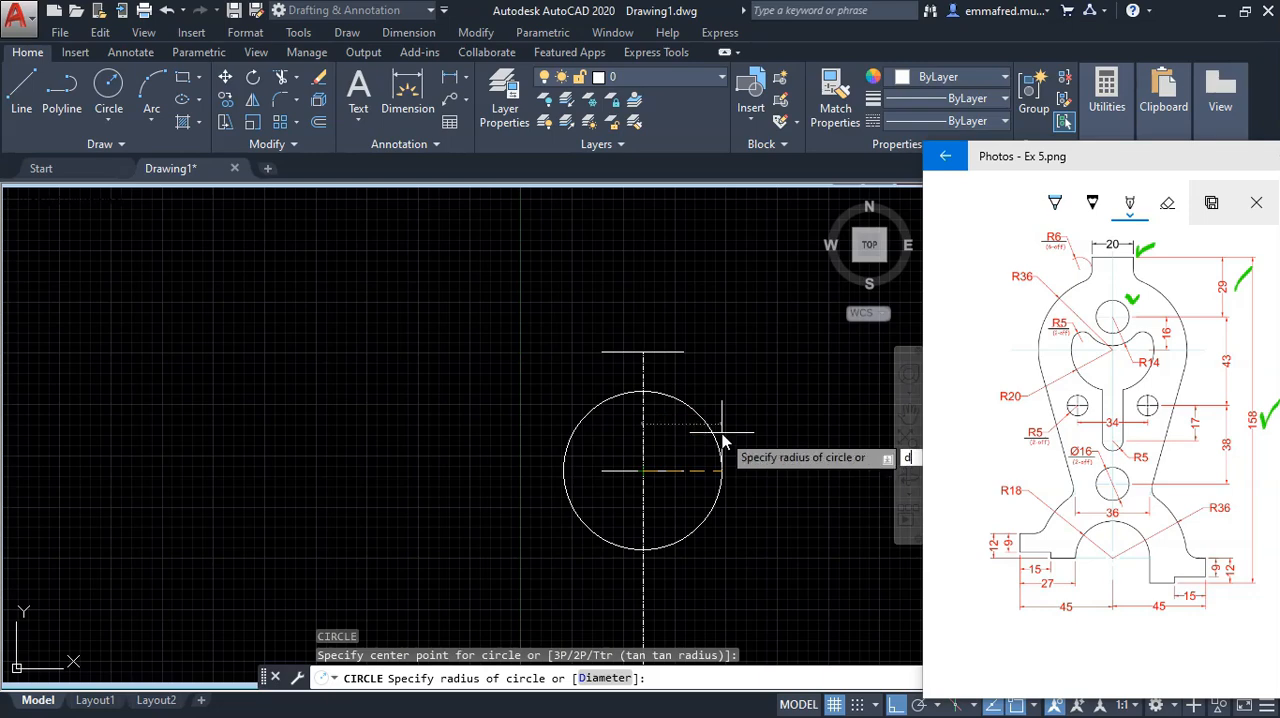
key(Return)
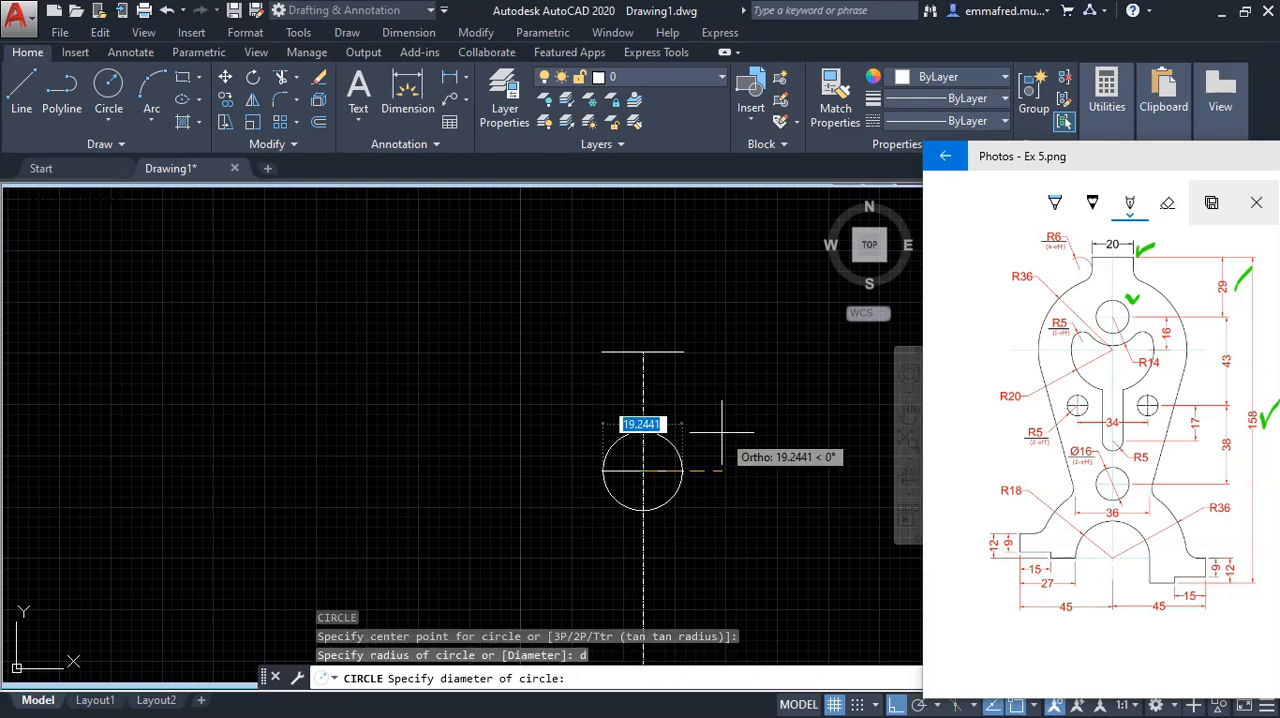
key(Return)
Step: Mark the R14 arc on the reference image and draw a 14 mm radius circle concentric with the 16 mm circle
scroll(700, 428, up, 3)
scroll(609, 424, down, 3)
scroll(651, 521, up, 4)
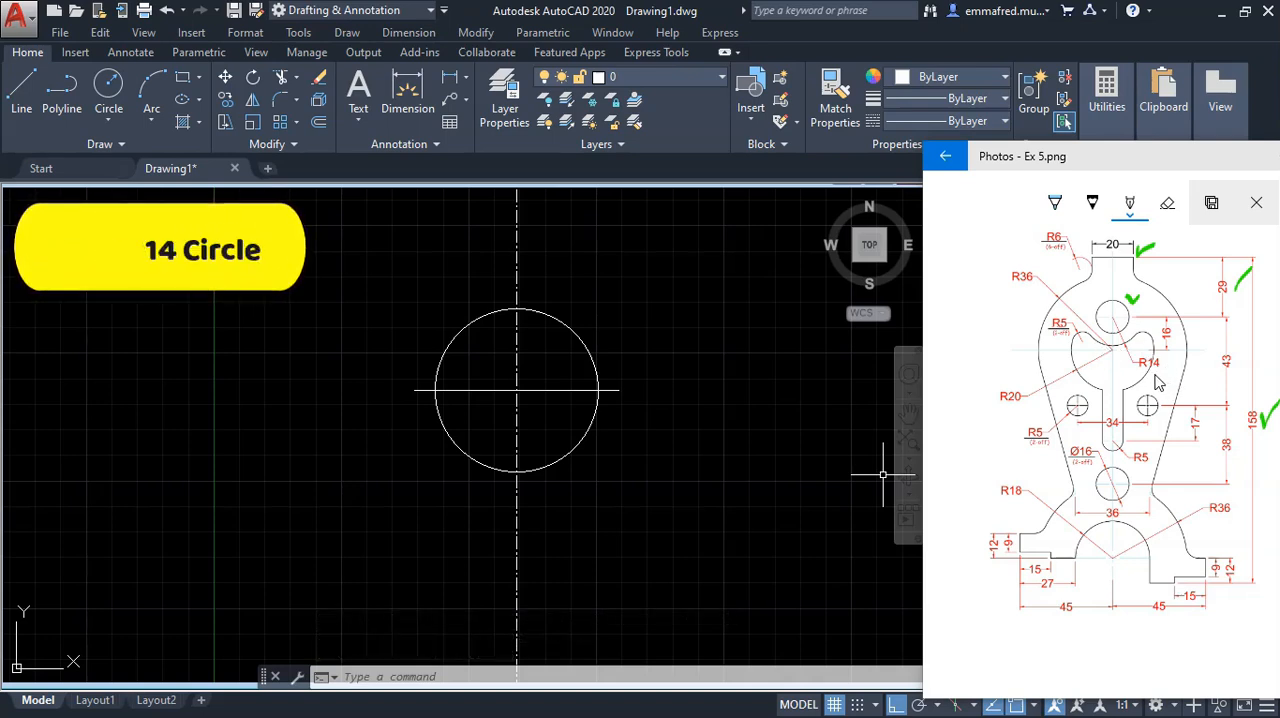
drag(1154, 375, 1167, 372)
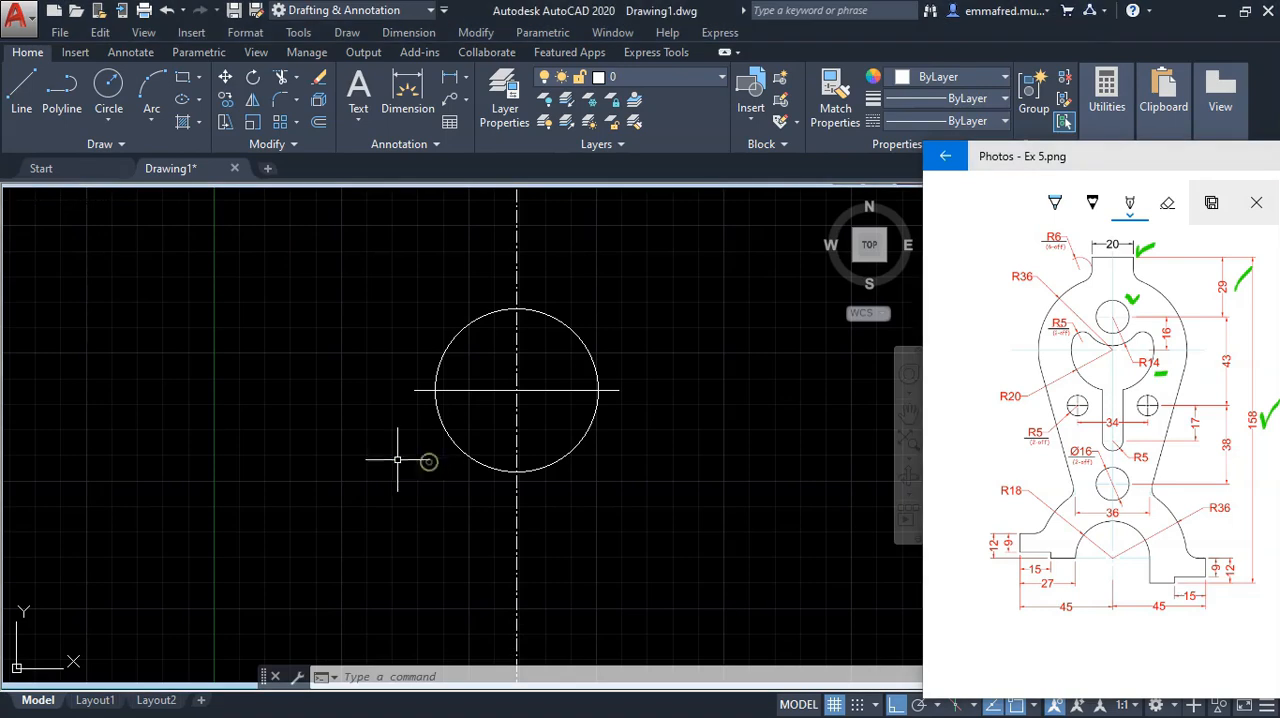
key(Return)
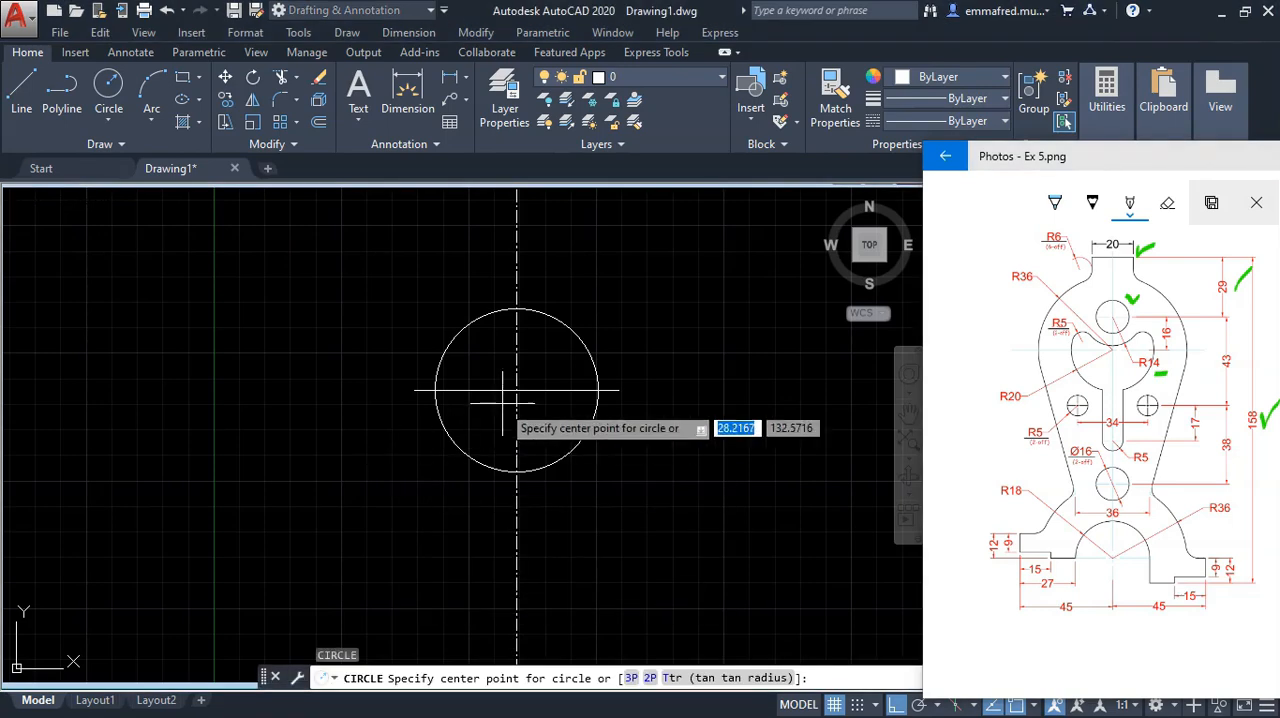
click(516, 390)
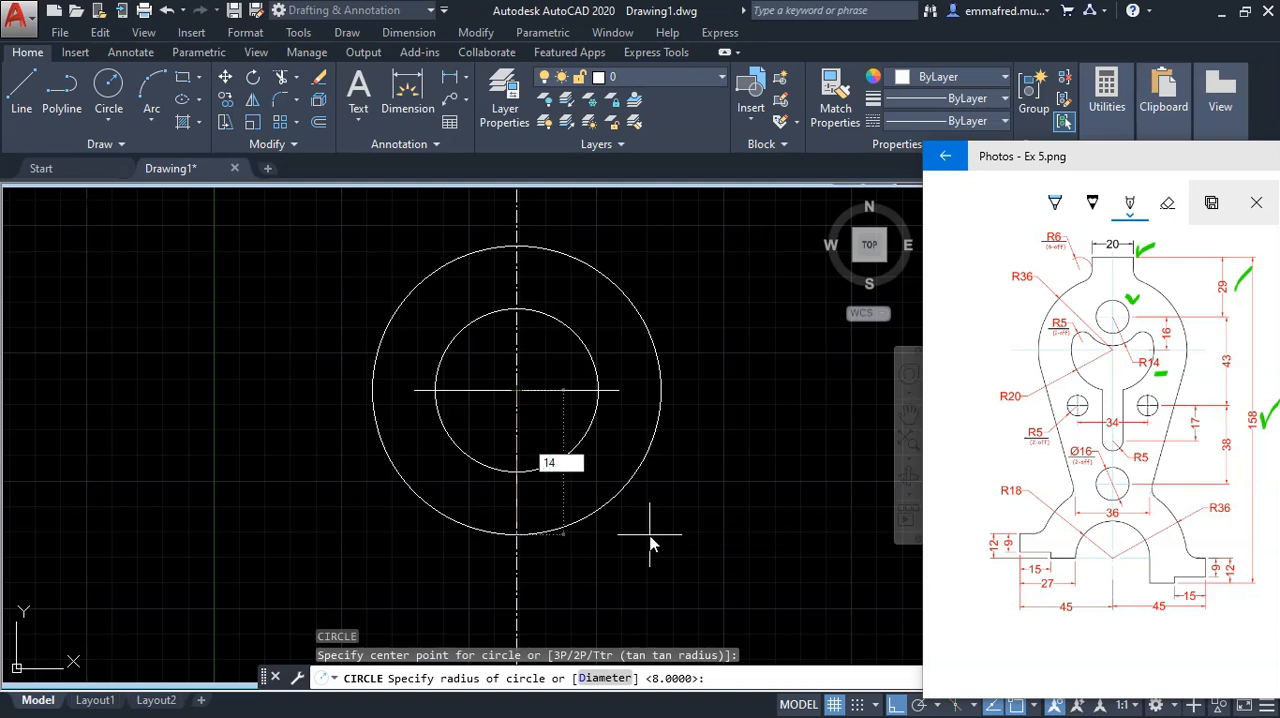
key(Return)
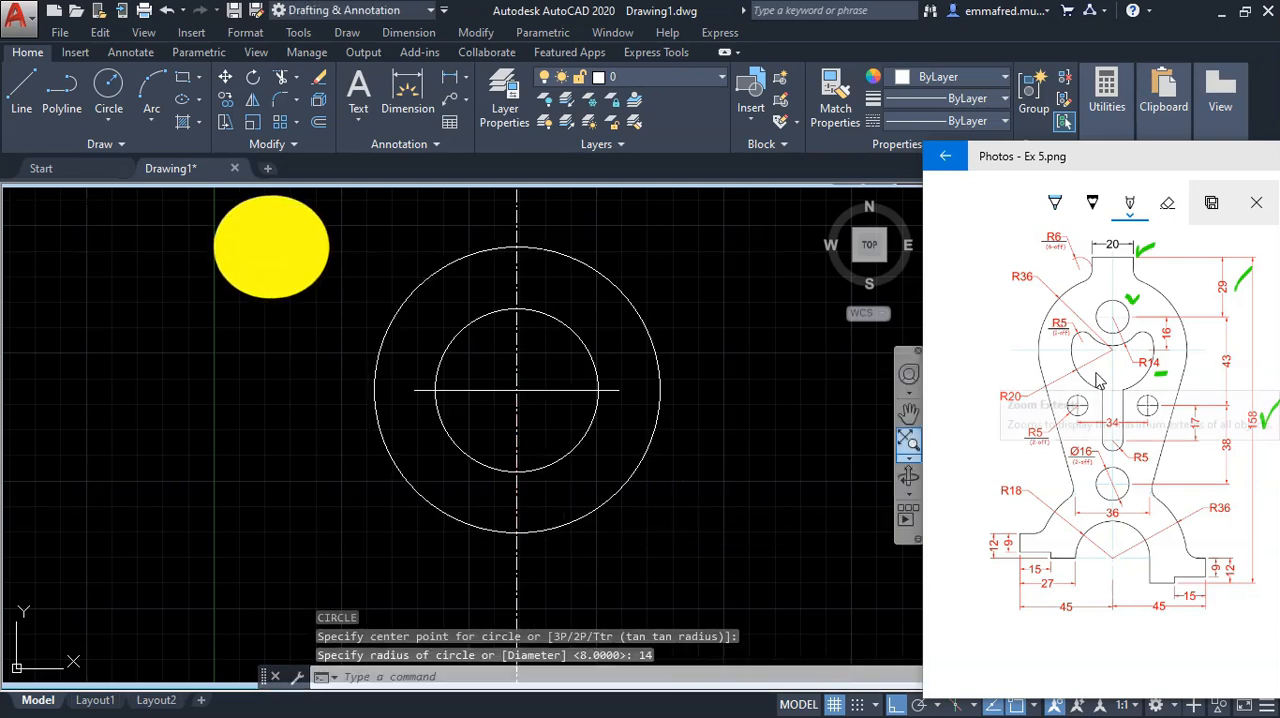
Step: Mark the R20 and 16 dimensions on the reference image
drag(996, 406, 1017, 406)
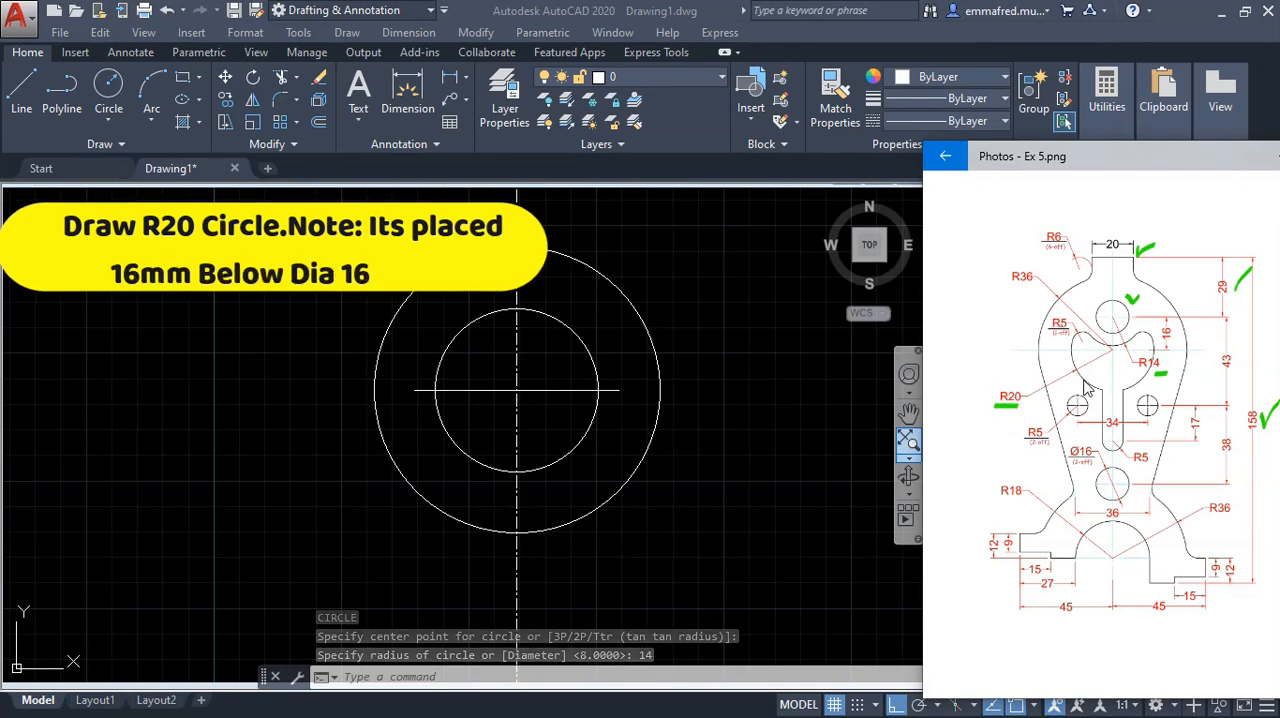
click(789, 456)
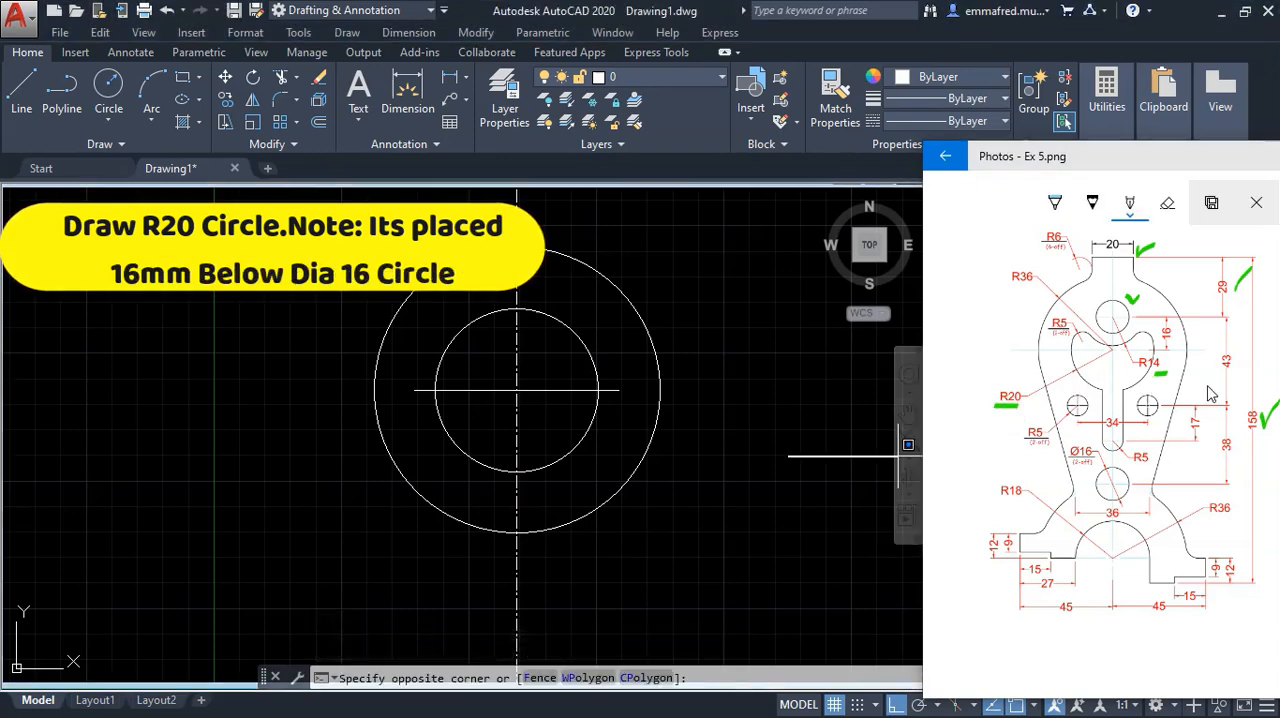
drag(1164, 338, 1182, 334)
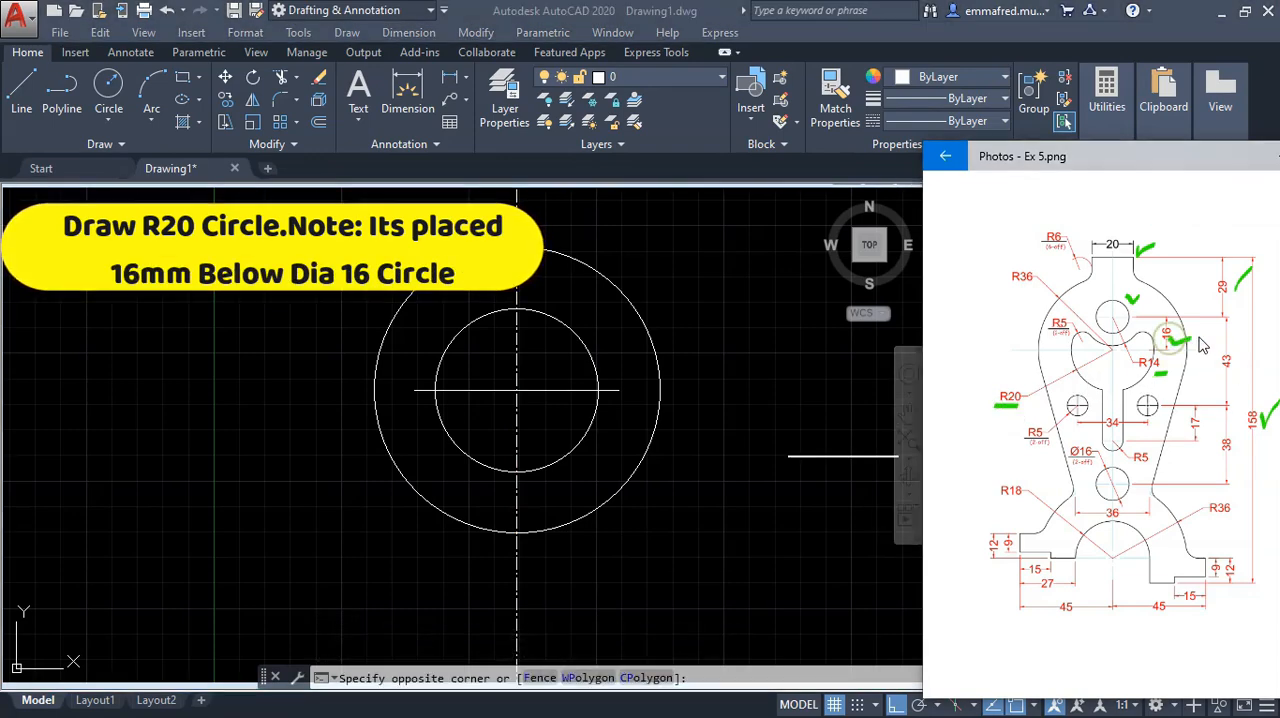
scroll(708, 377, down, 6)
click(726, 385)
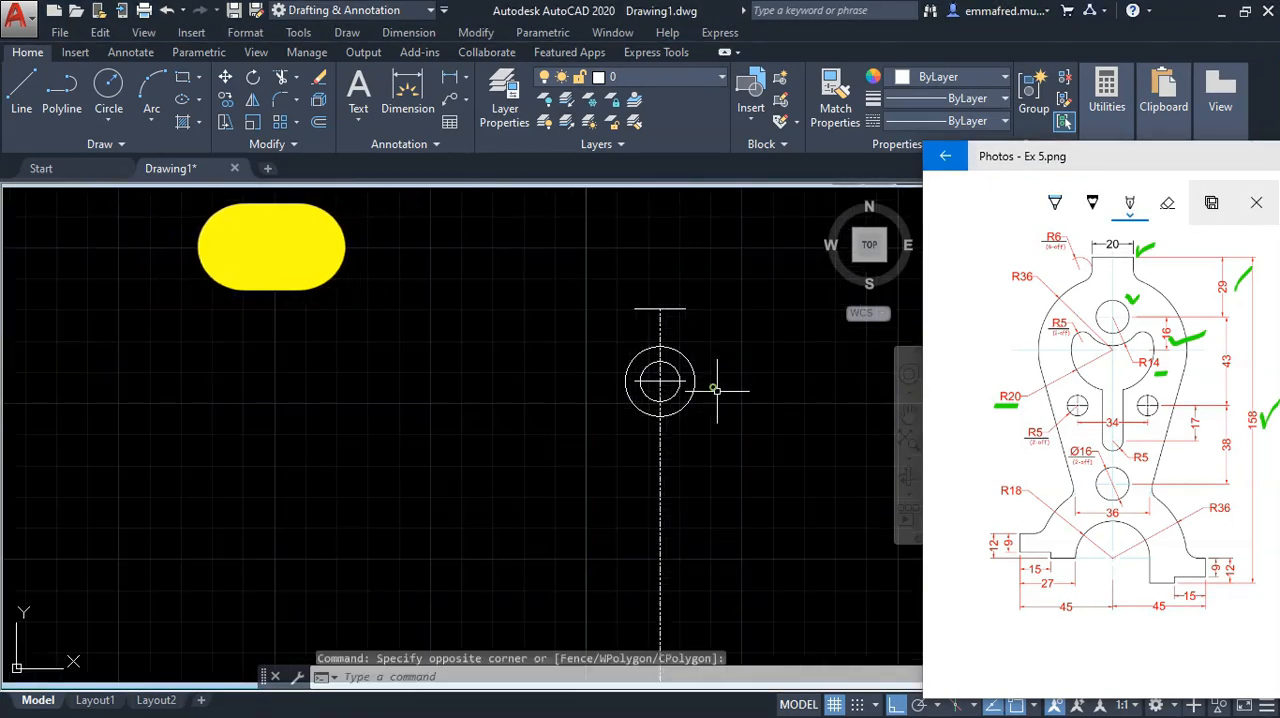
Step: Offset the horizontal line through the upper circles 16 mm downward
text(o)
key(Return)
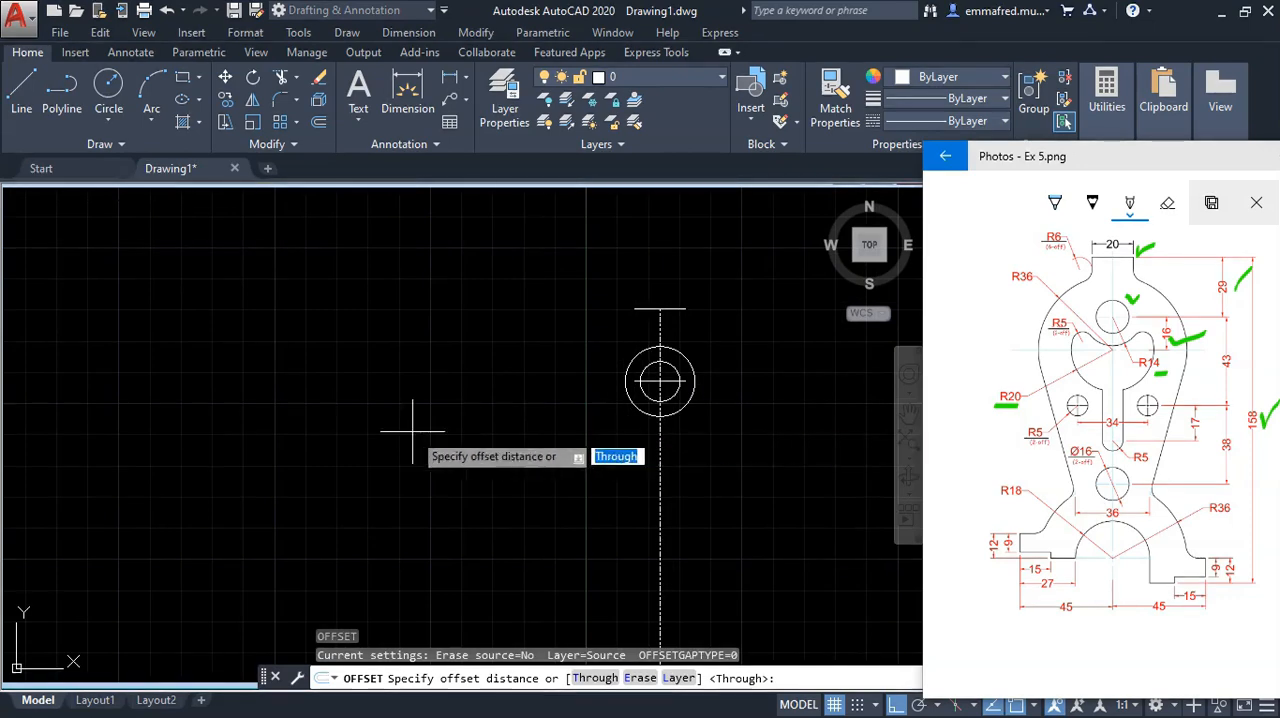
key(Return)
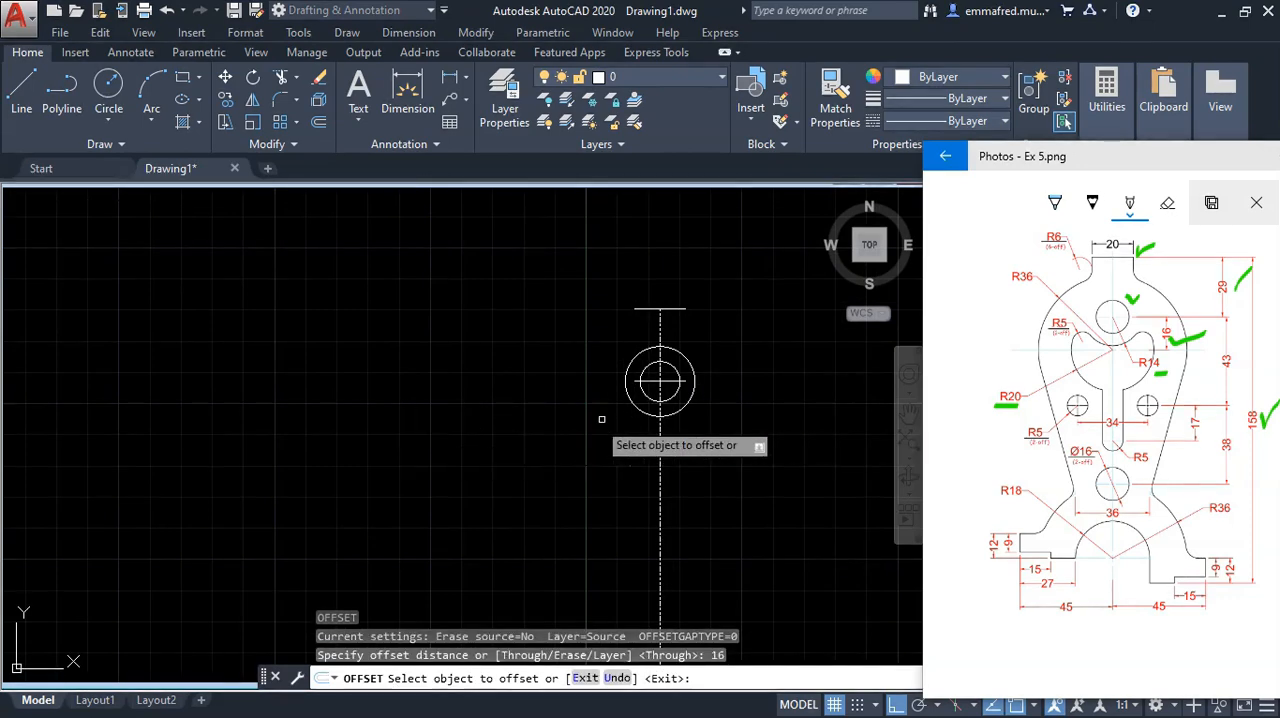
click(672, 380)
click(684, 452)
key(Escape)
Step: Draw a 20 mm radius circle centred on the midpoint of the lowest horizontal line
text(c)
key(Return)
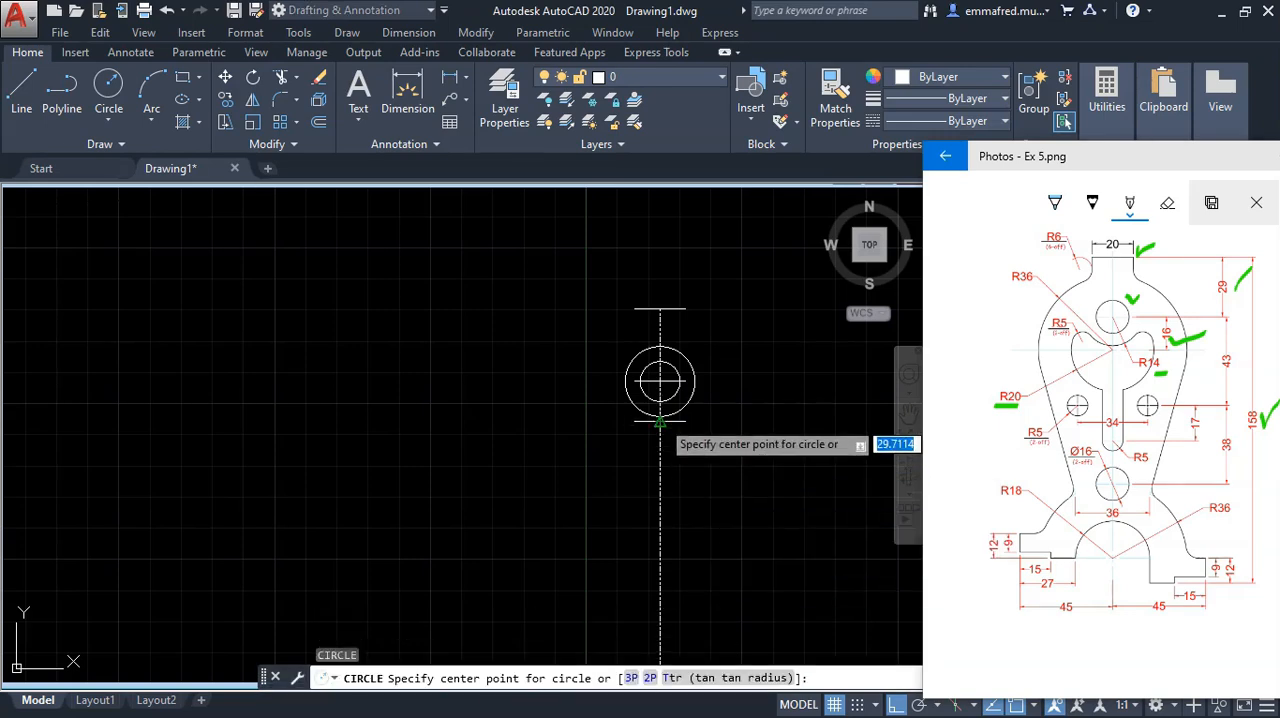
click(660, 421)
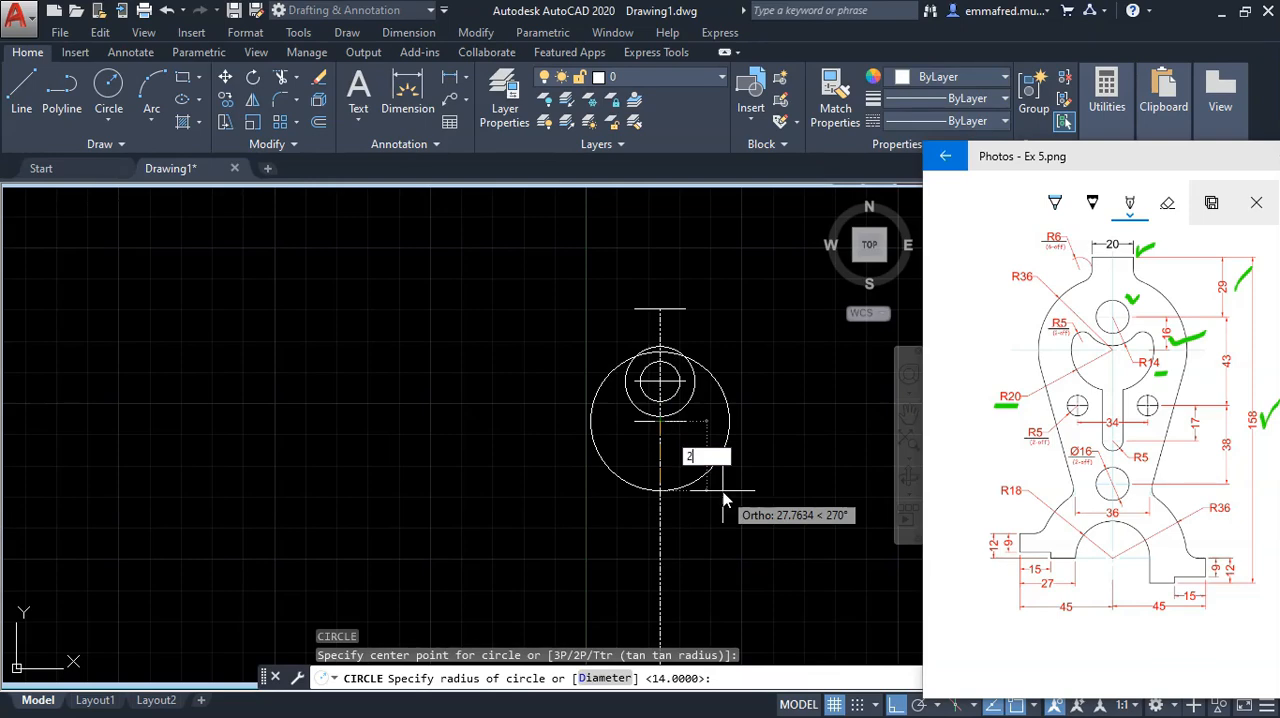
text(20)
key(Return)
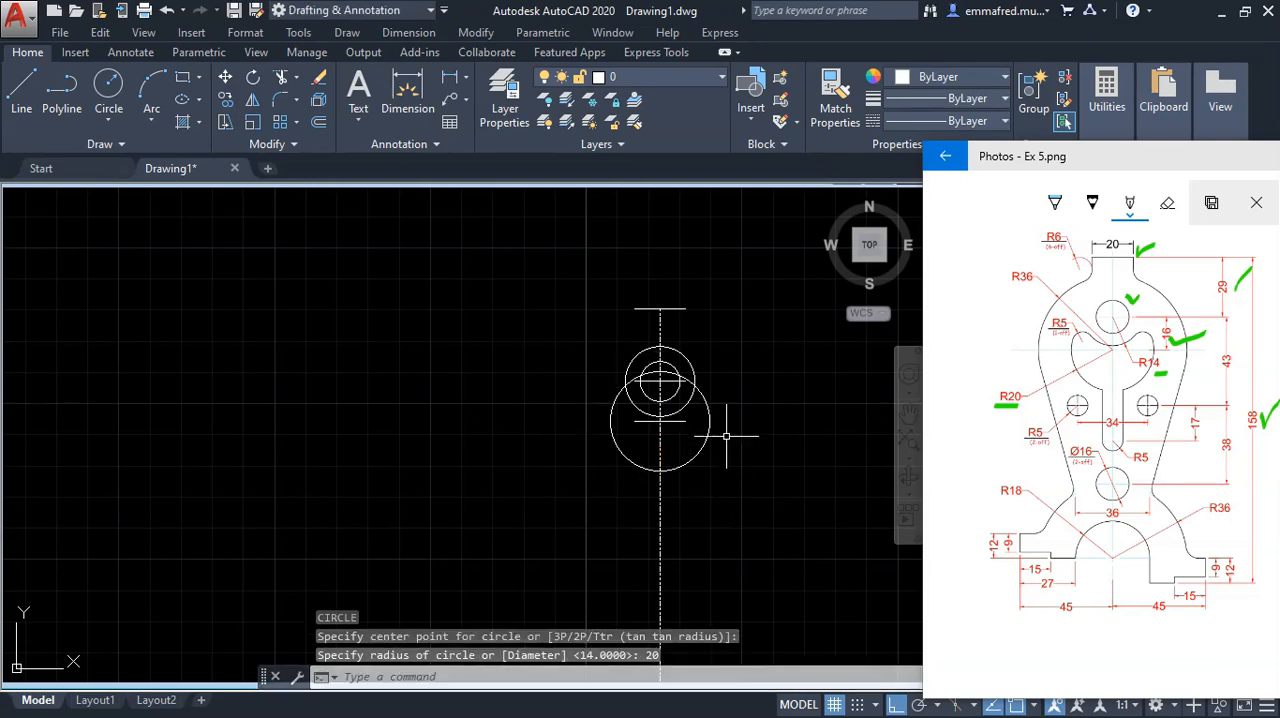
Step: Trim the R14 and R20 circles against each other, removing the R14 upper arc and the R20 arc inside it
scroll(750, 437, up, 5)
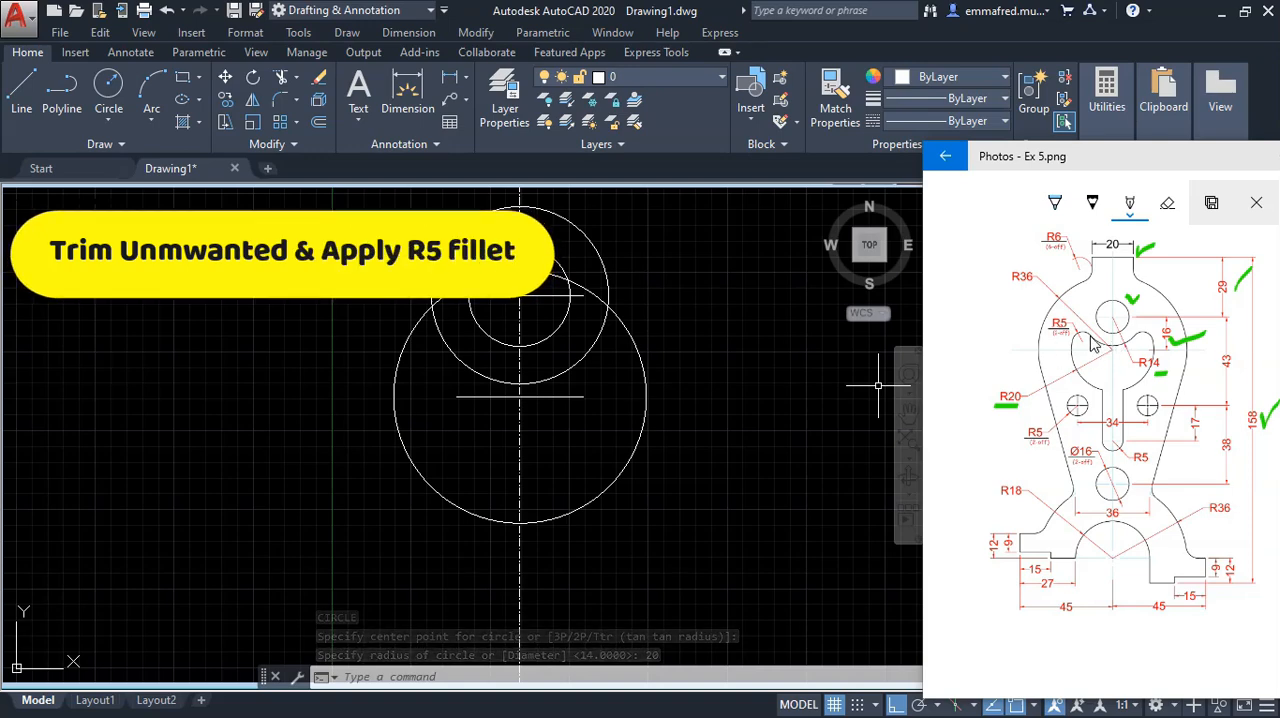
click(657, 323)
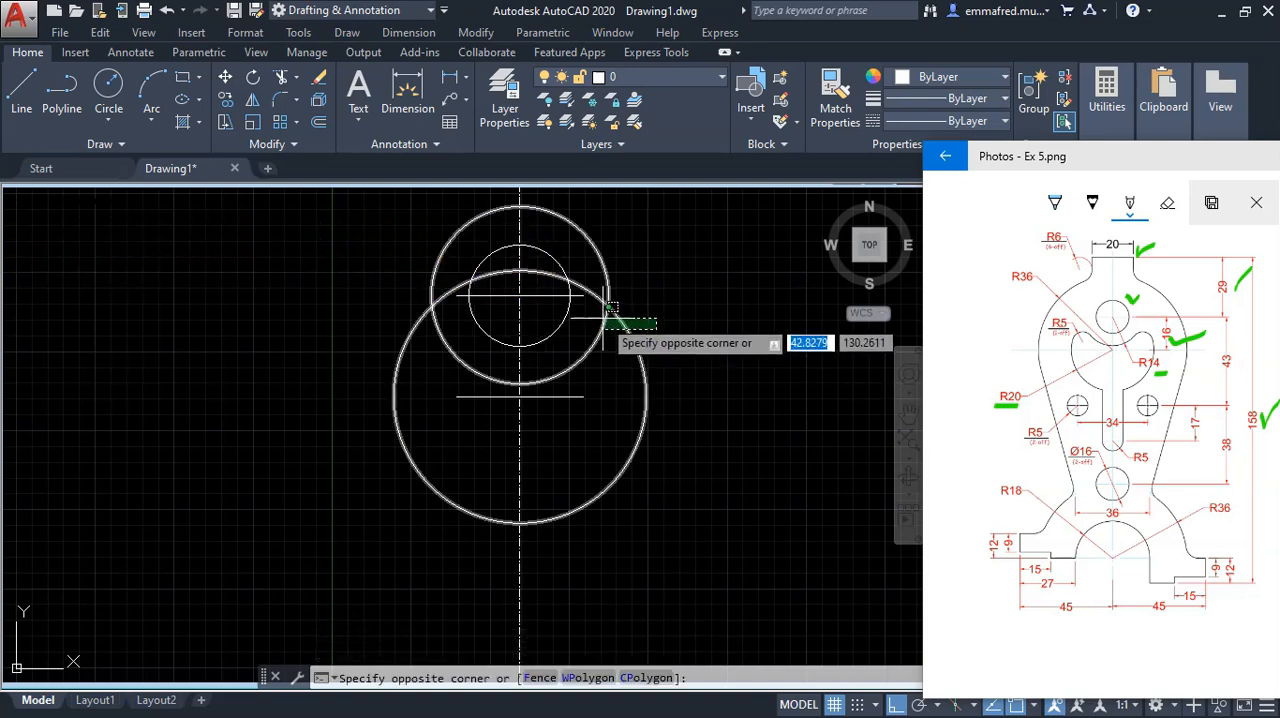
click(578, 333)
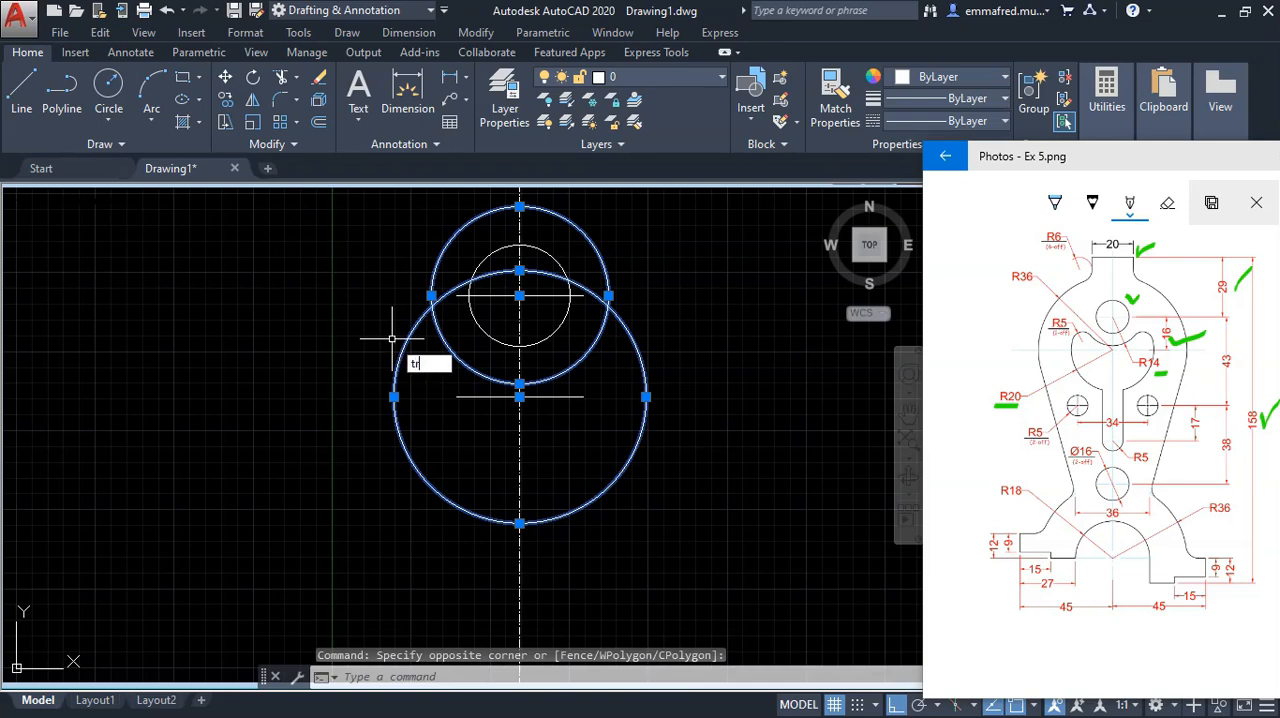
key(Return)
click(443, 253)
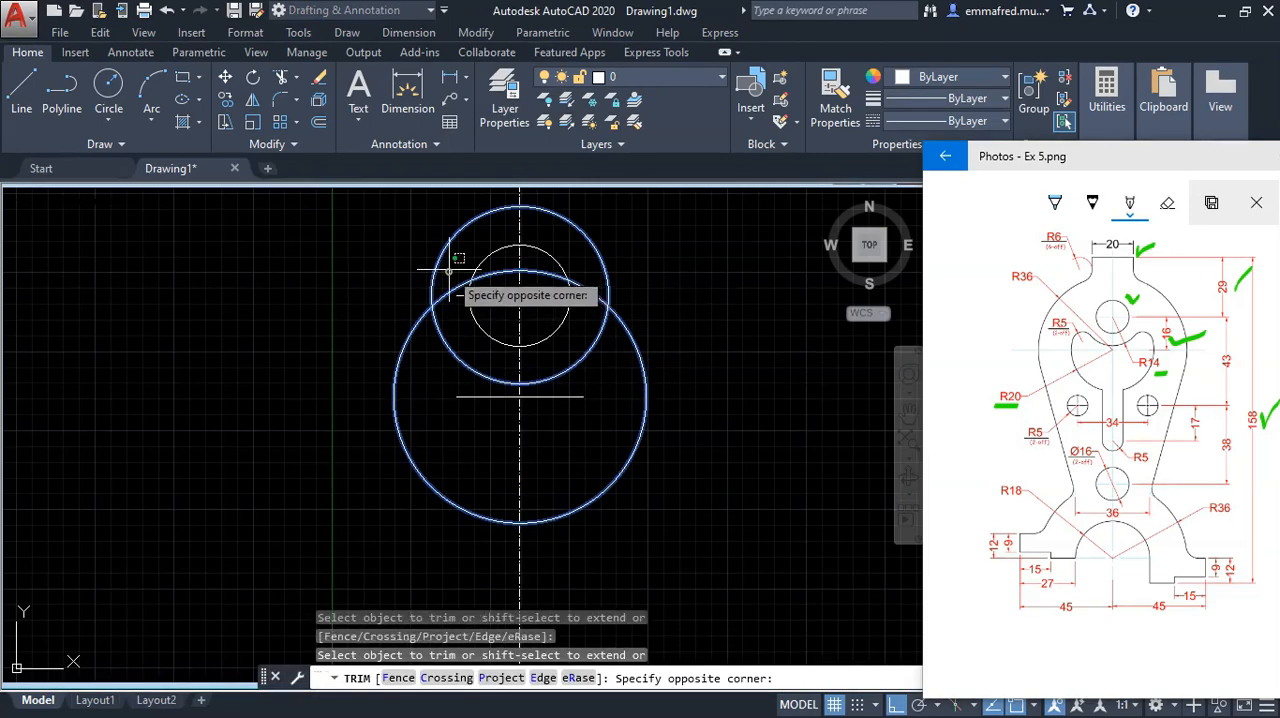
click(414, 237)
click(440, 294)
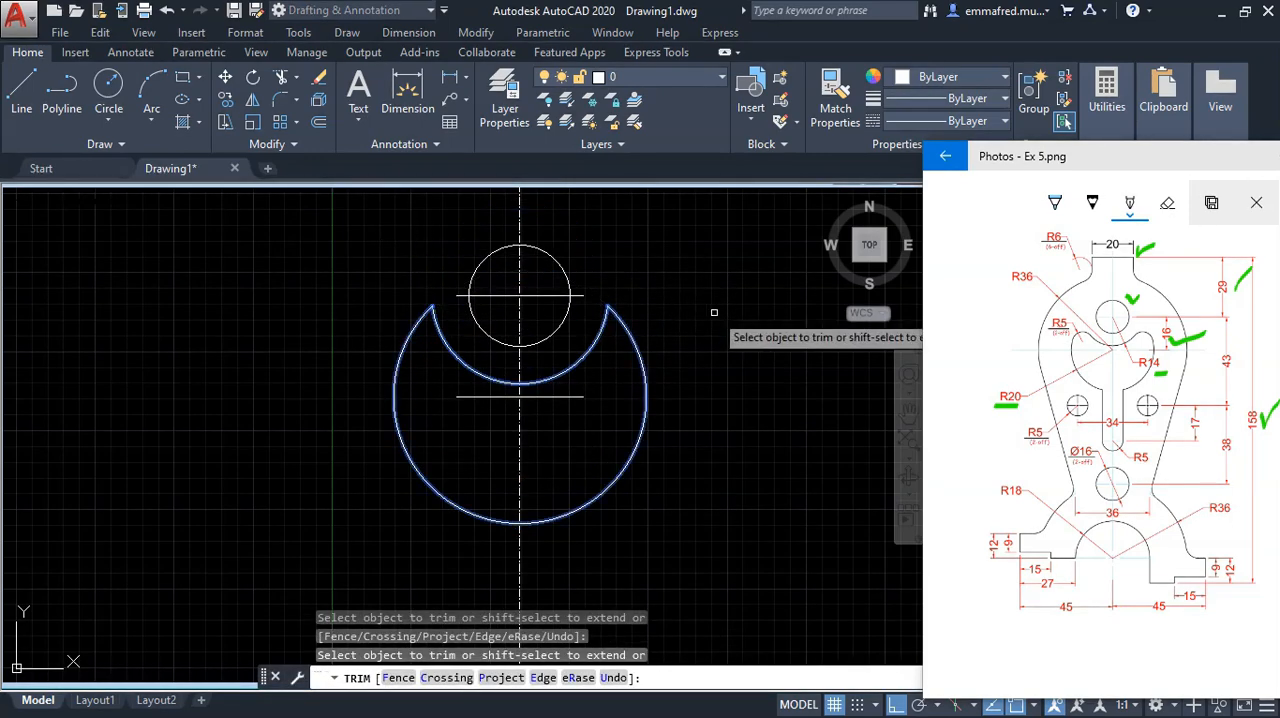
key(Escape)
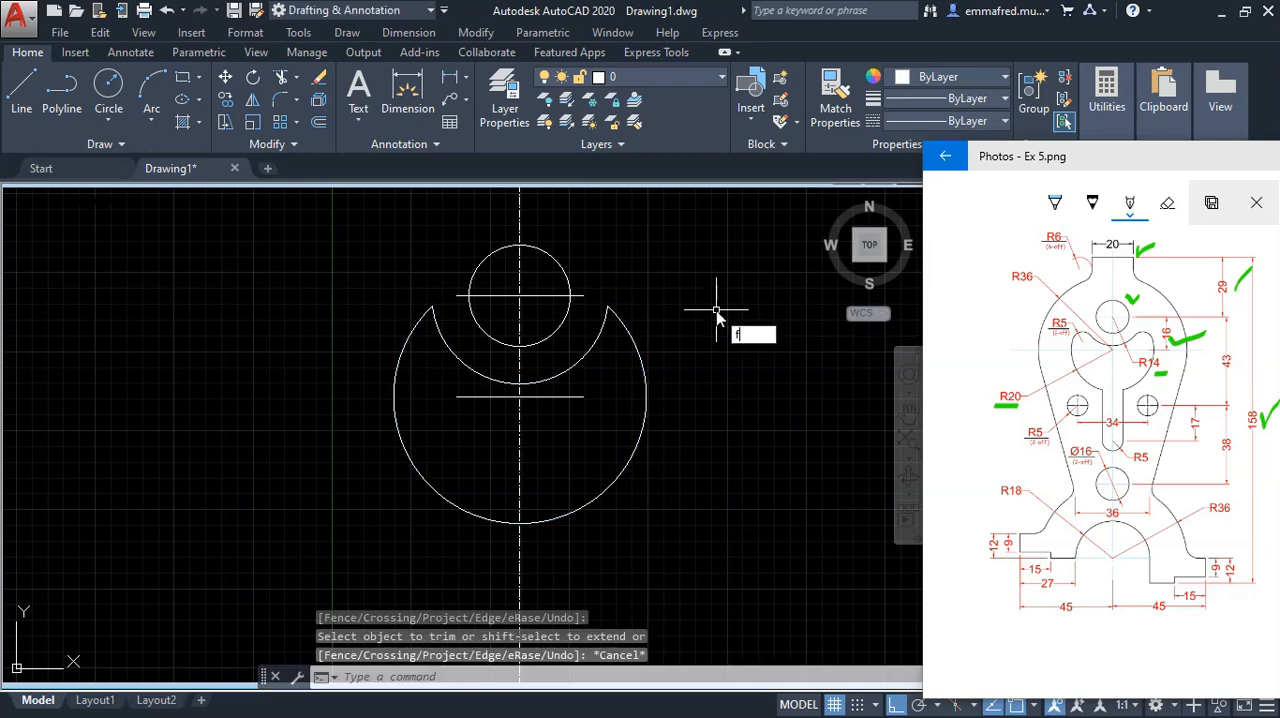
Step: Fillet the right corner between the R14 and R20 arcs with a 5 mm radius
text(f)
key(Return)
text(r)
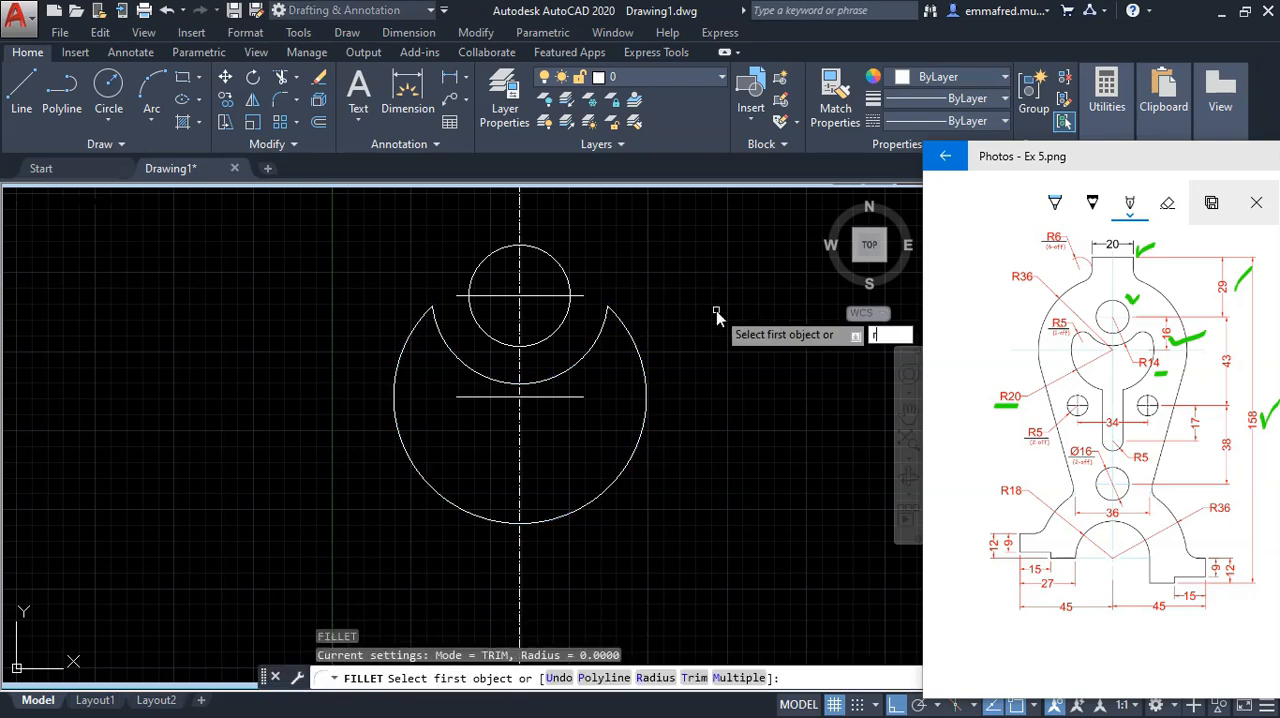
key(Return)
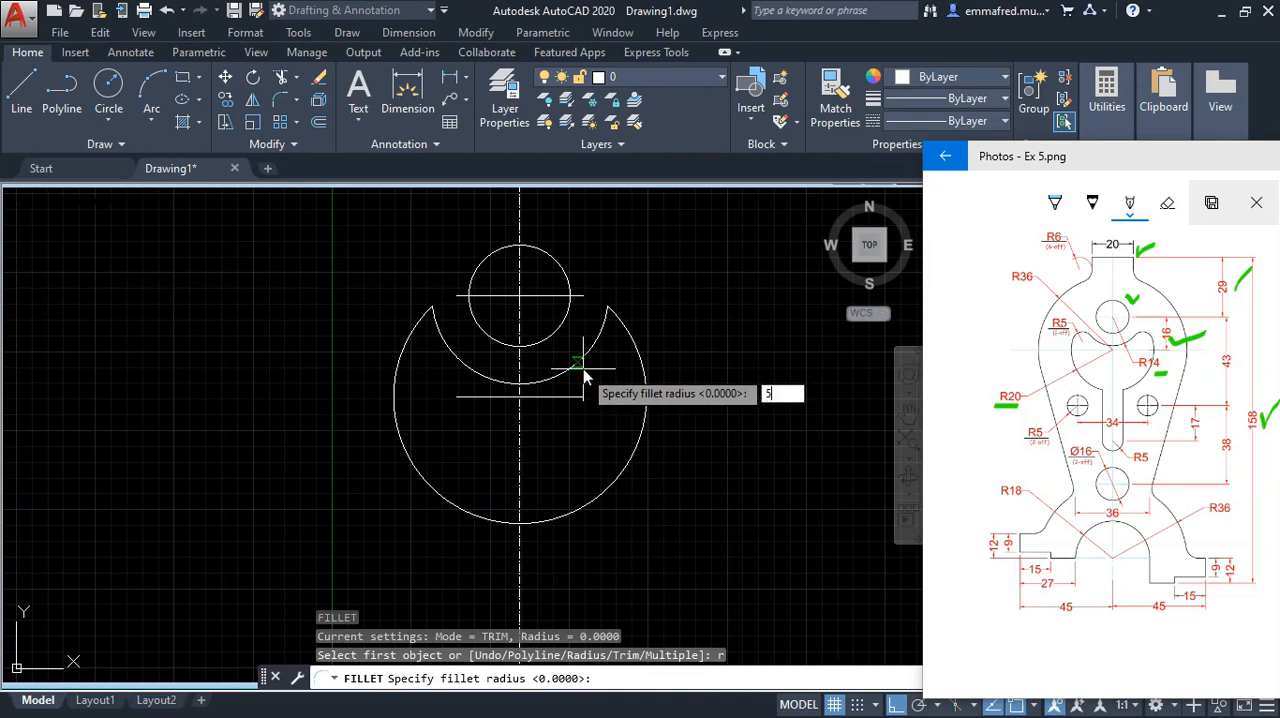
text(5)
key(Return)
click(592, 348)
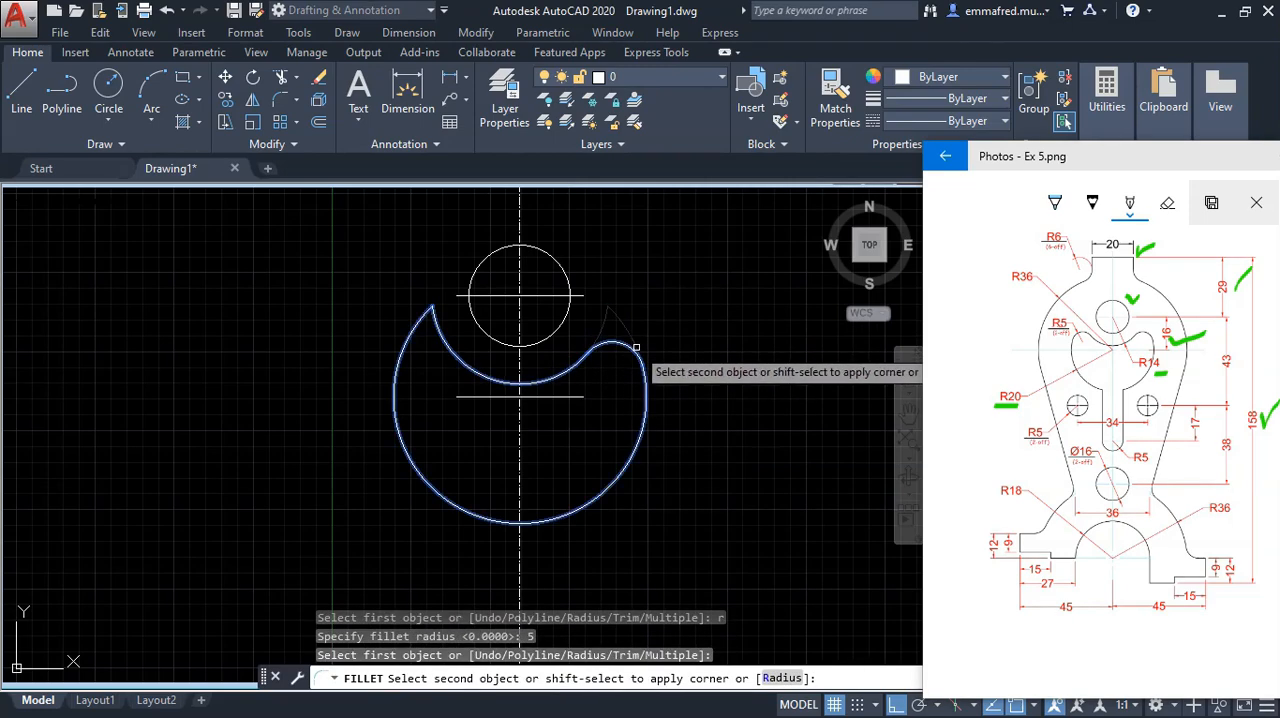
click(637, 350)
key(Escape)
key(Escape)
Step: Apply the same 5 mm fillet to the left corner between the R14 and R20 arcs
right_click(702, 382)
click(771, 41)
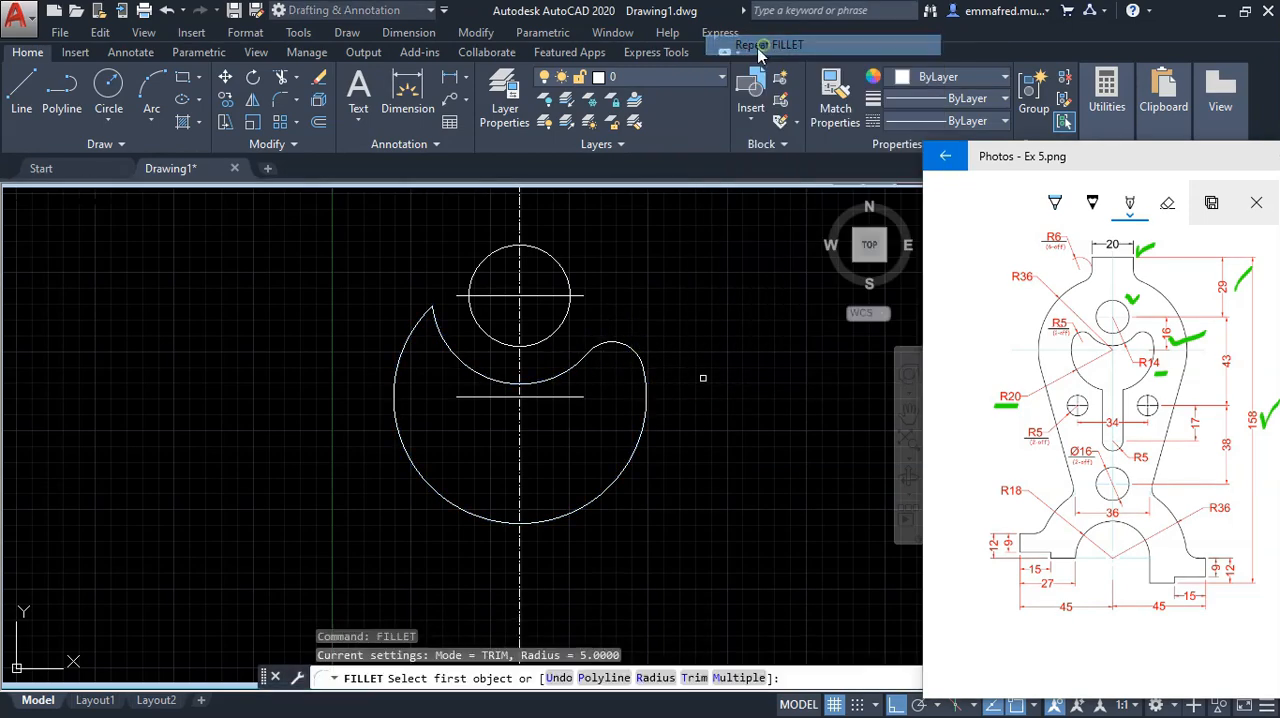
click(463, 364)
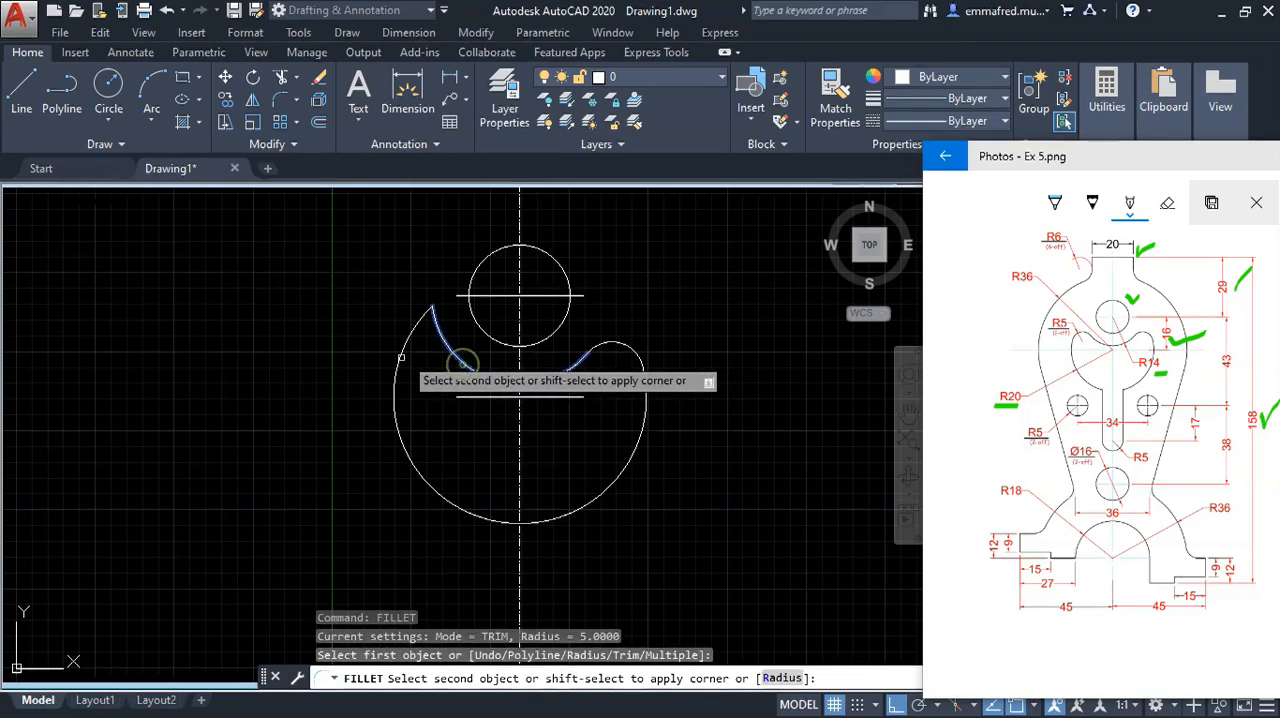
click(396, 402)
key(Escape)
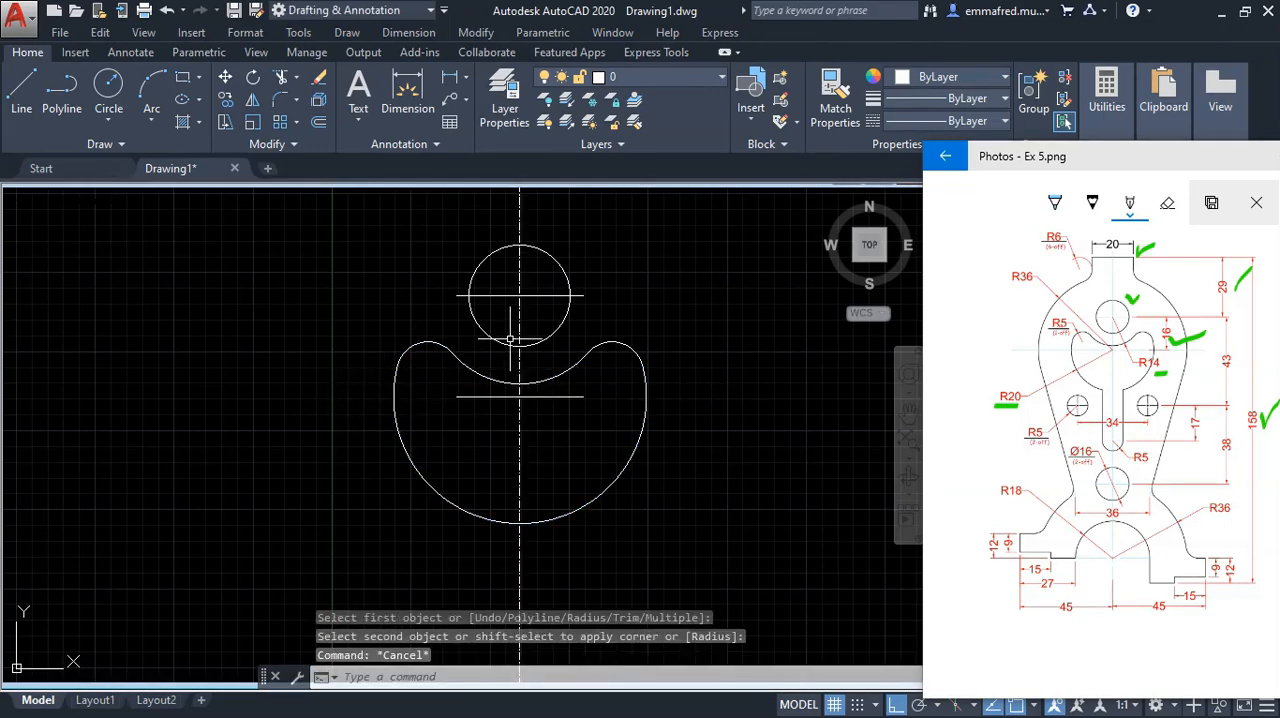
Step: Tick the slot's R5 dimension and dot the 43 and 17 dimensions on the reference image
scroll(509, 342, down, 4)
scroll(543, 417, up, 6)
scroll(543, 420, down, 4)
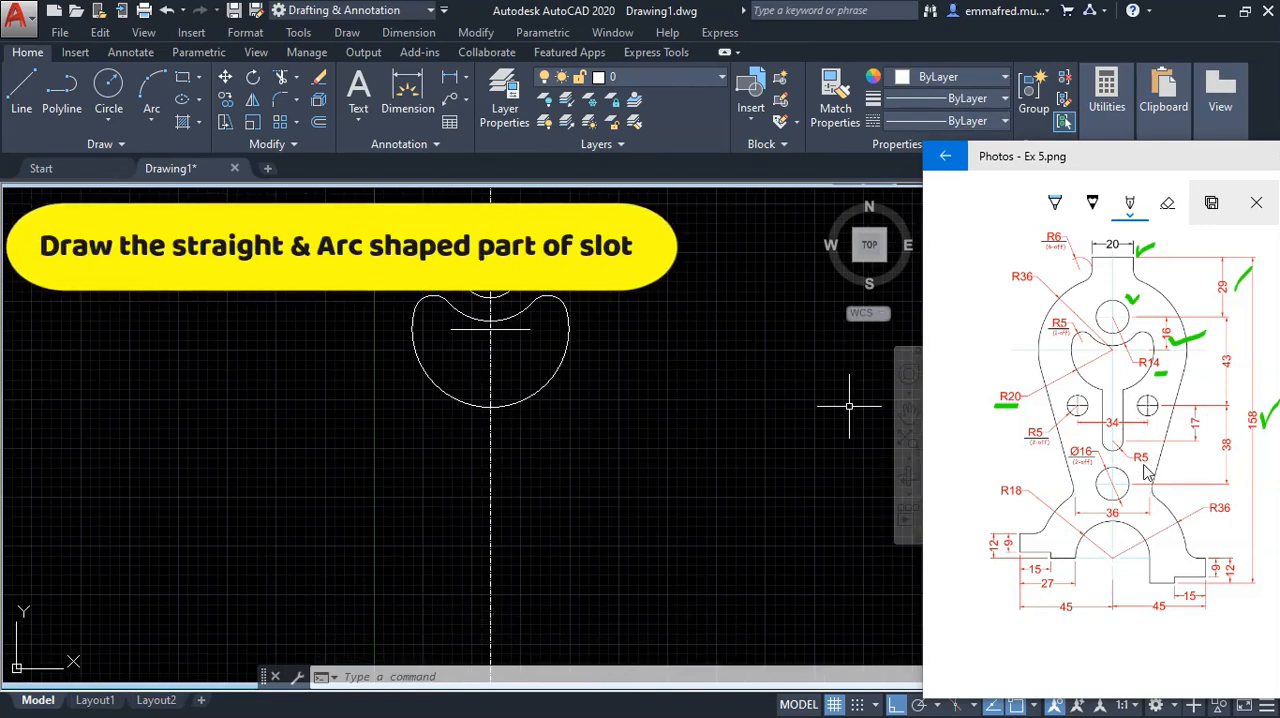
drag(1147, 465, 1166, 461)
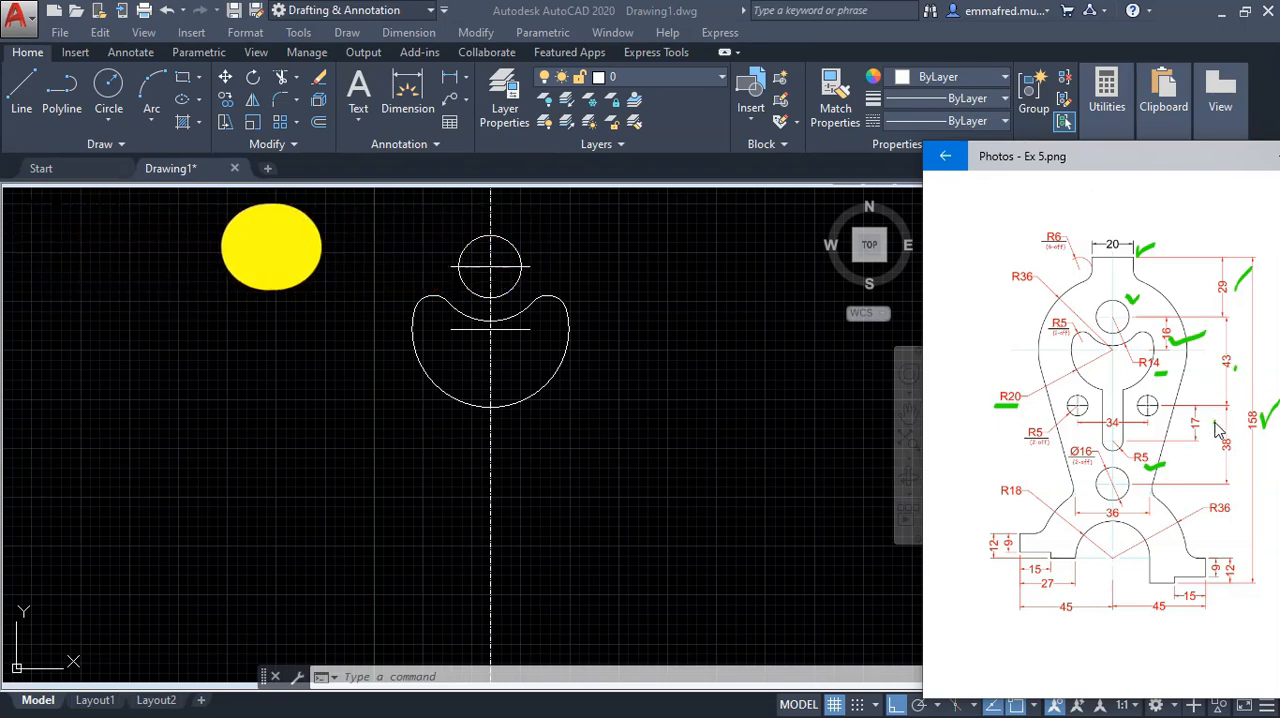
click(632, 437)
Step: Offset the horizontal line through the upper 16 mm circle 60 mm downward
text(o)
key(Return)
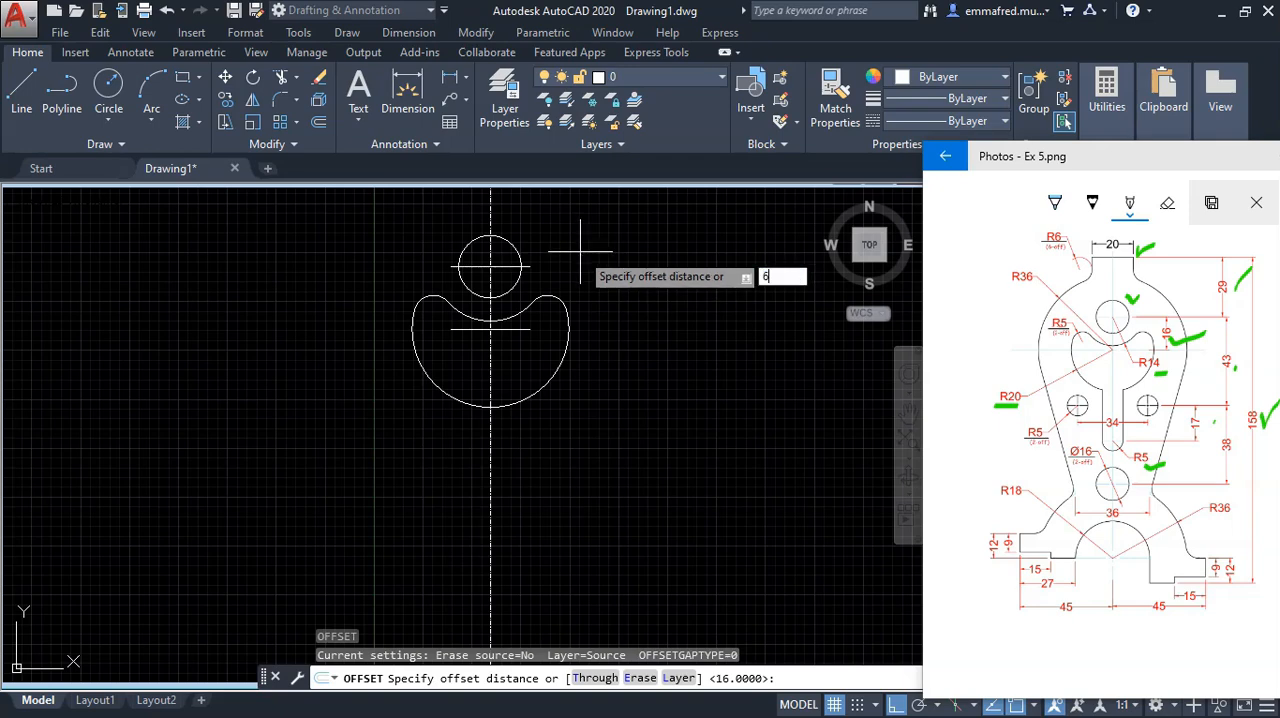
key(Return)
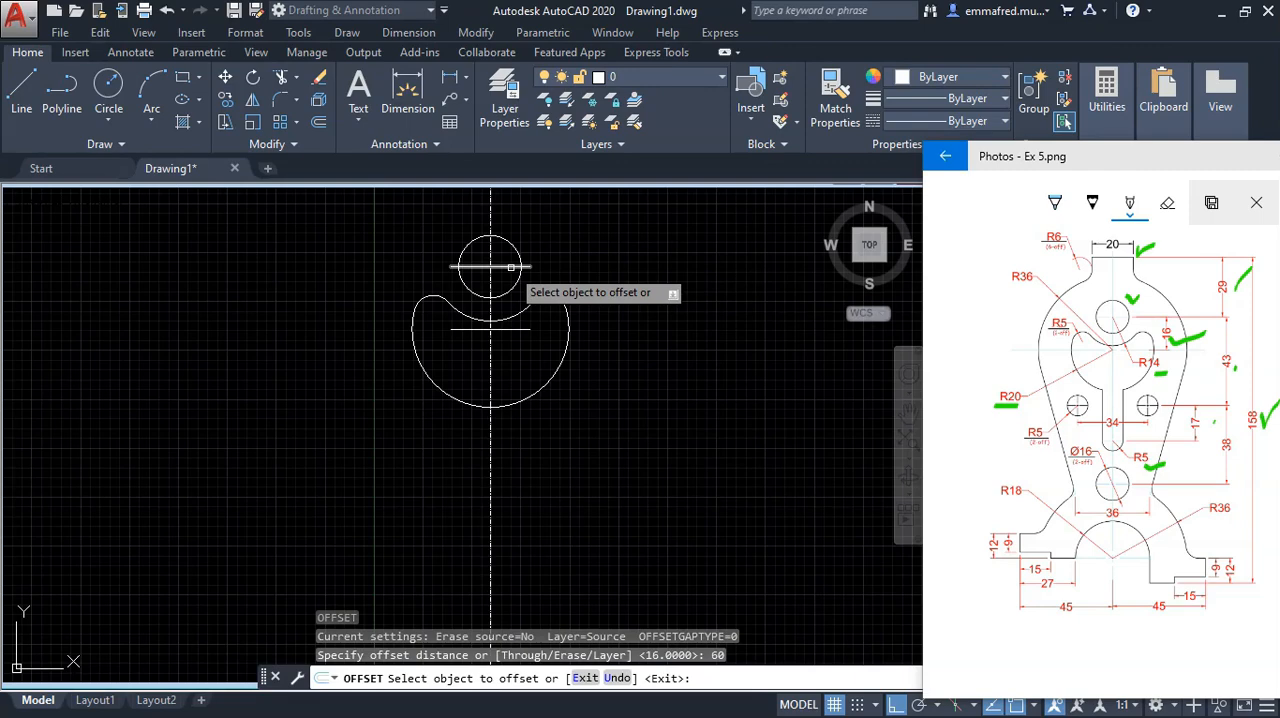
click(511, 267)
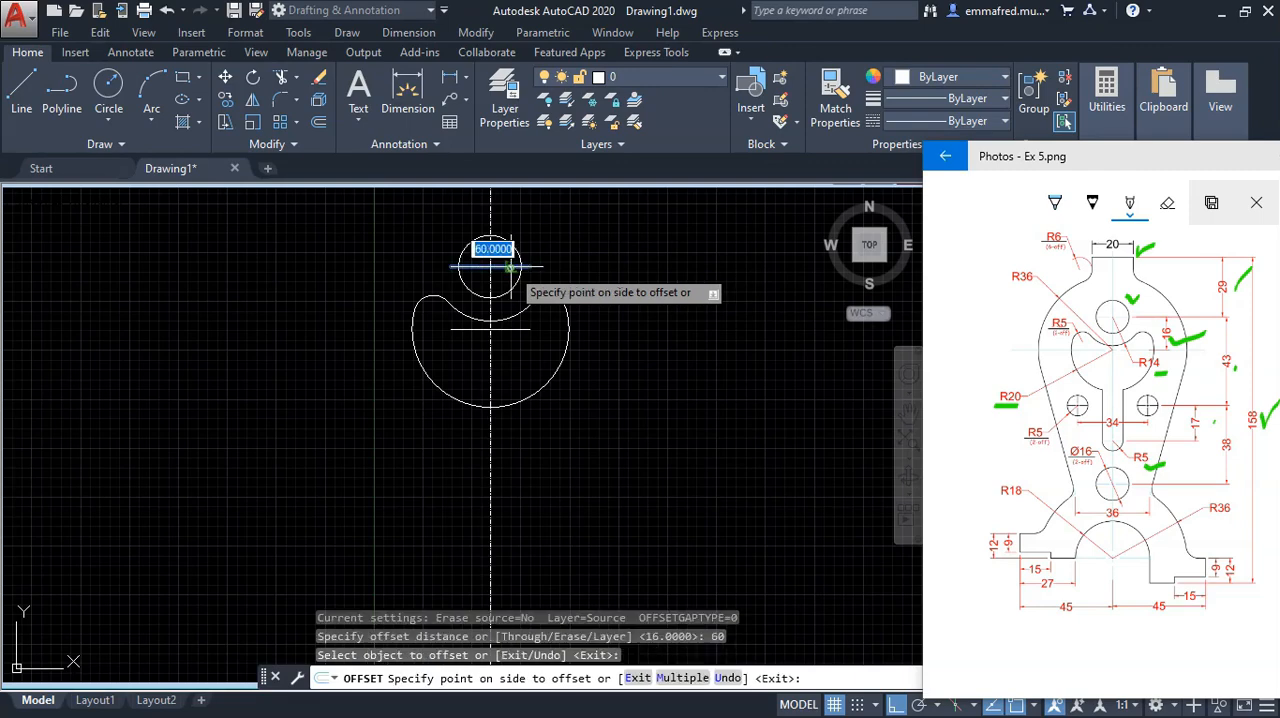
click(560, 474)
right_click(609, 426)
click(635, 442)
click(579, 482)
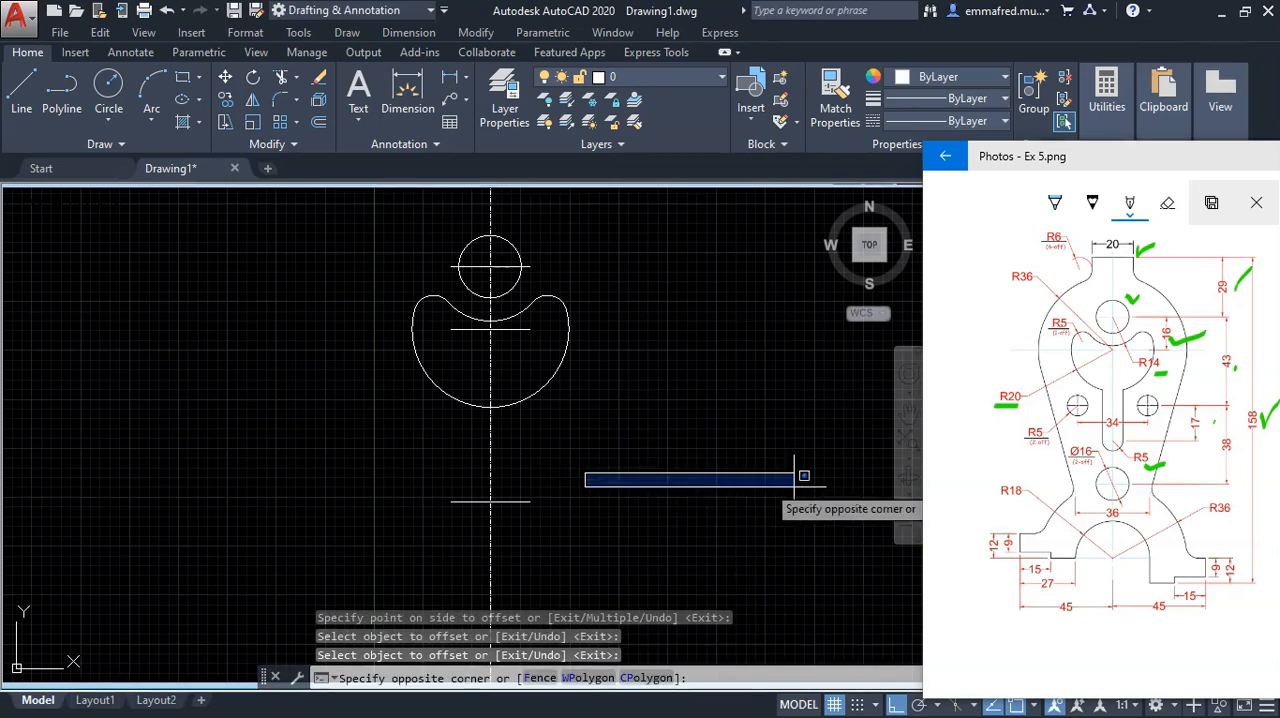
click(690, 474)
Step: Draw a 5 mm radius circle centred where the lowest horizontal line meets the vertical centreline
text(c)
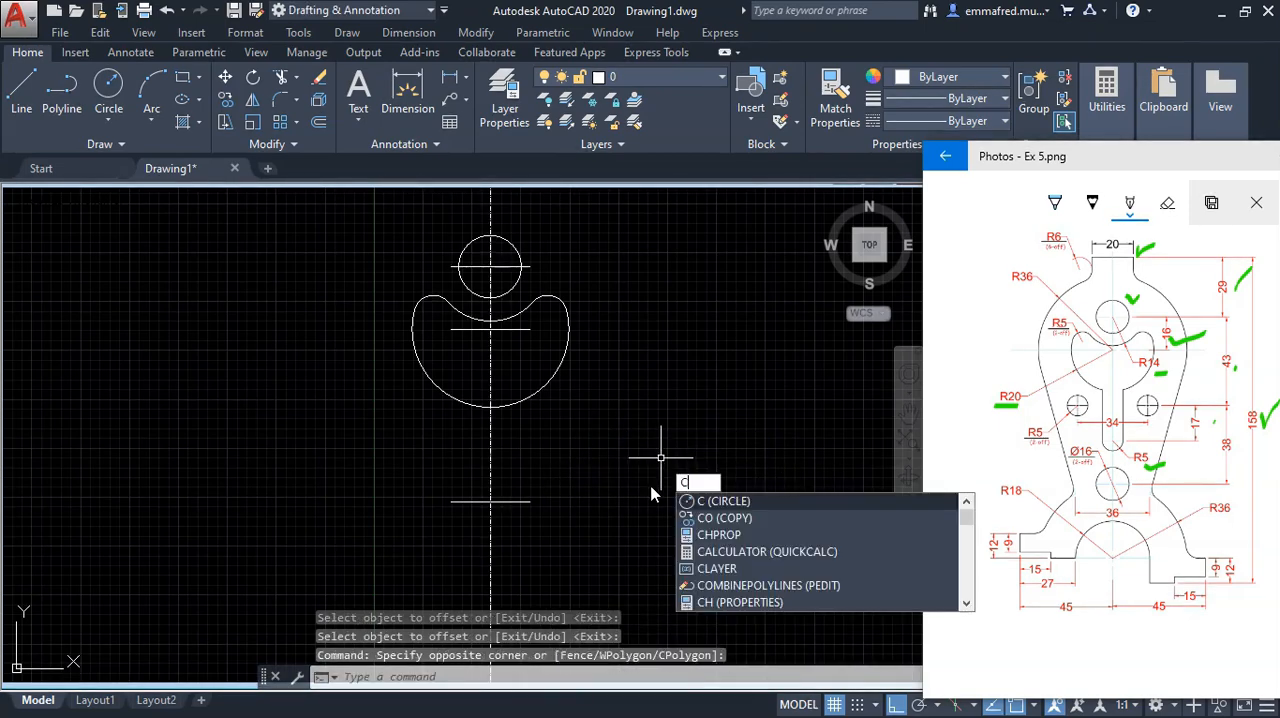
key(Return)
click(490, 502)
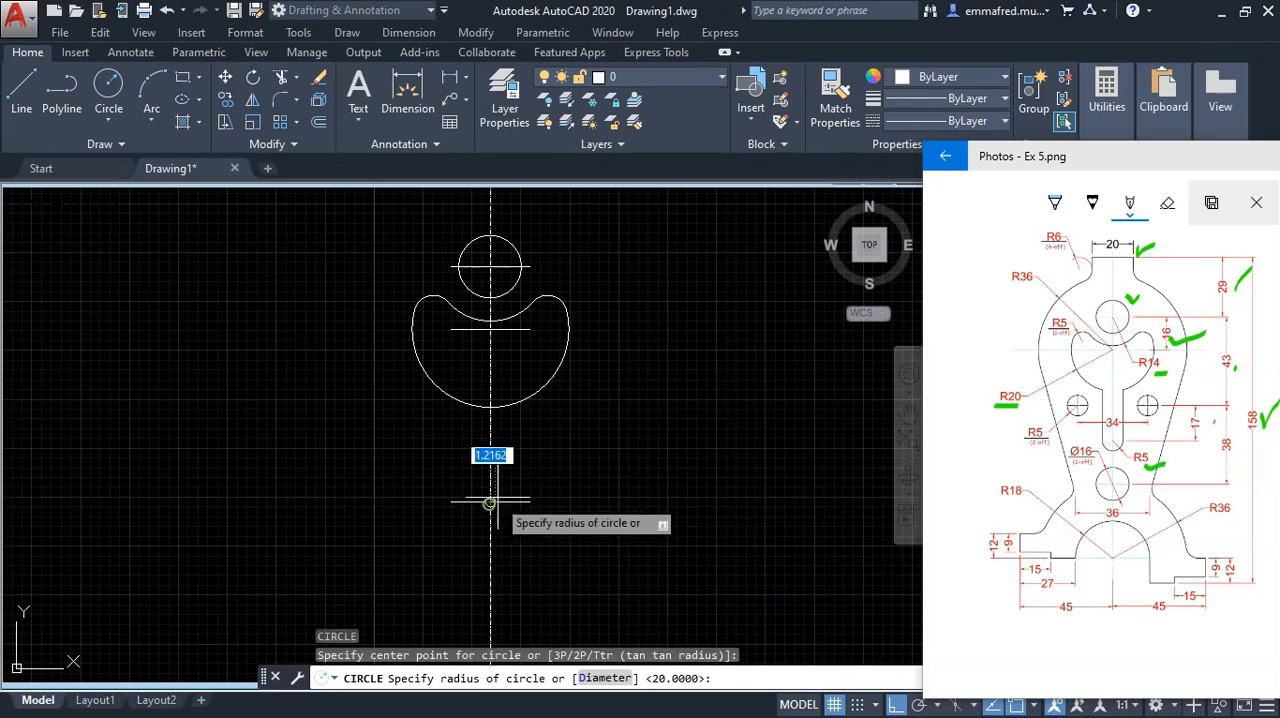
key(Return)
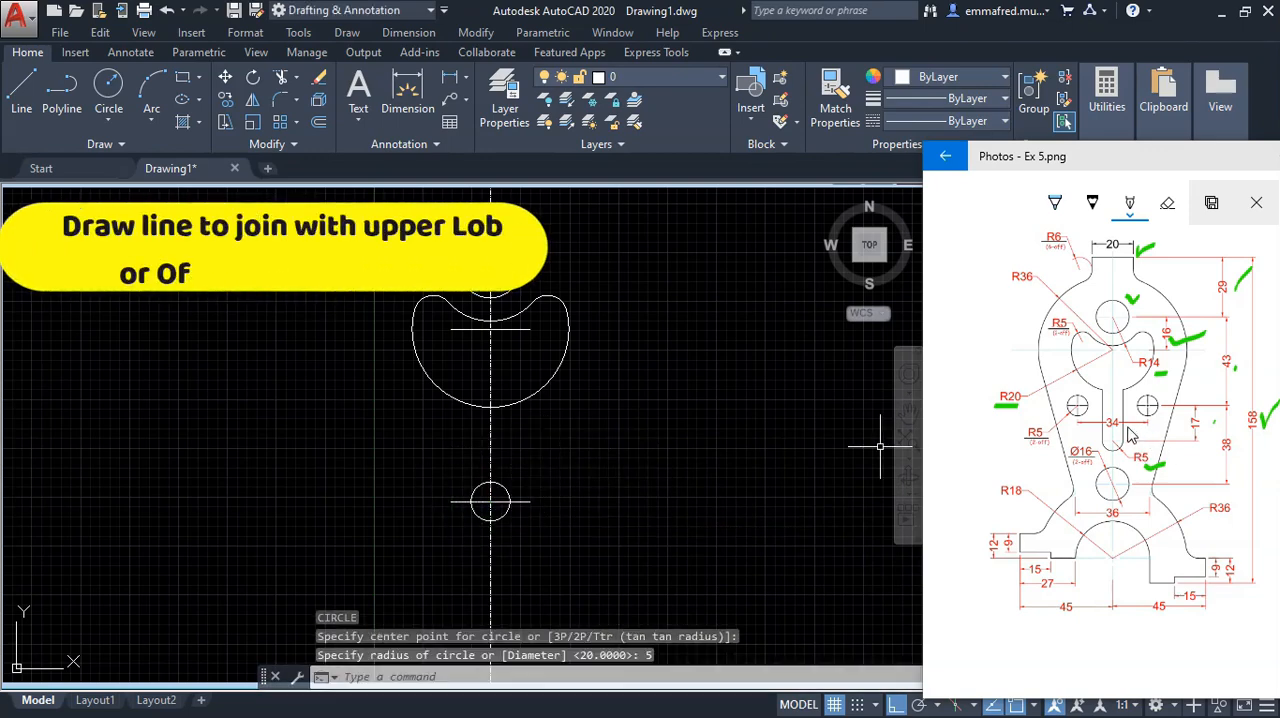
Step: Draw vertical lines from the R5 circle's right and left quadrants up past the bottom of the R20 arc
text(L)
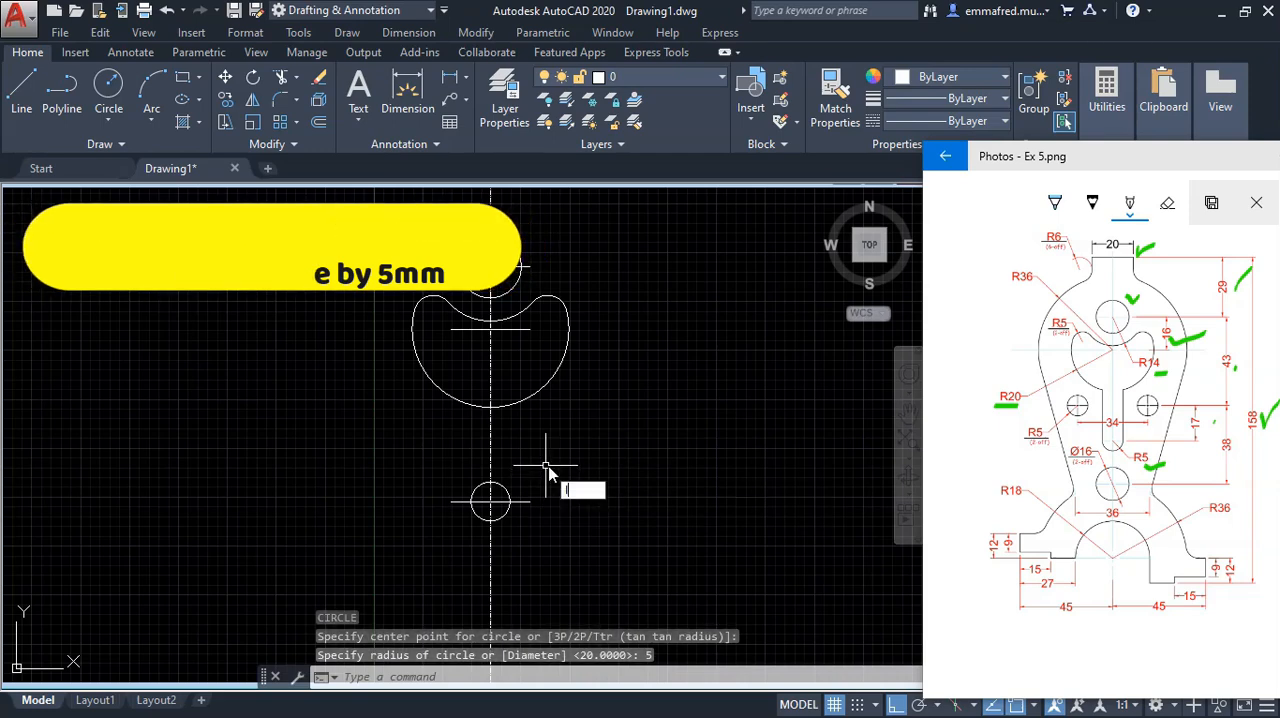
key(Return)
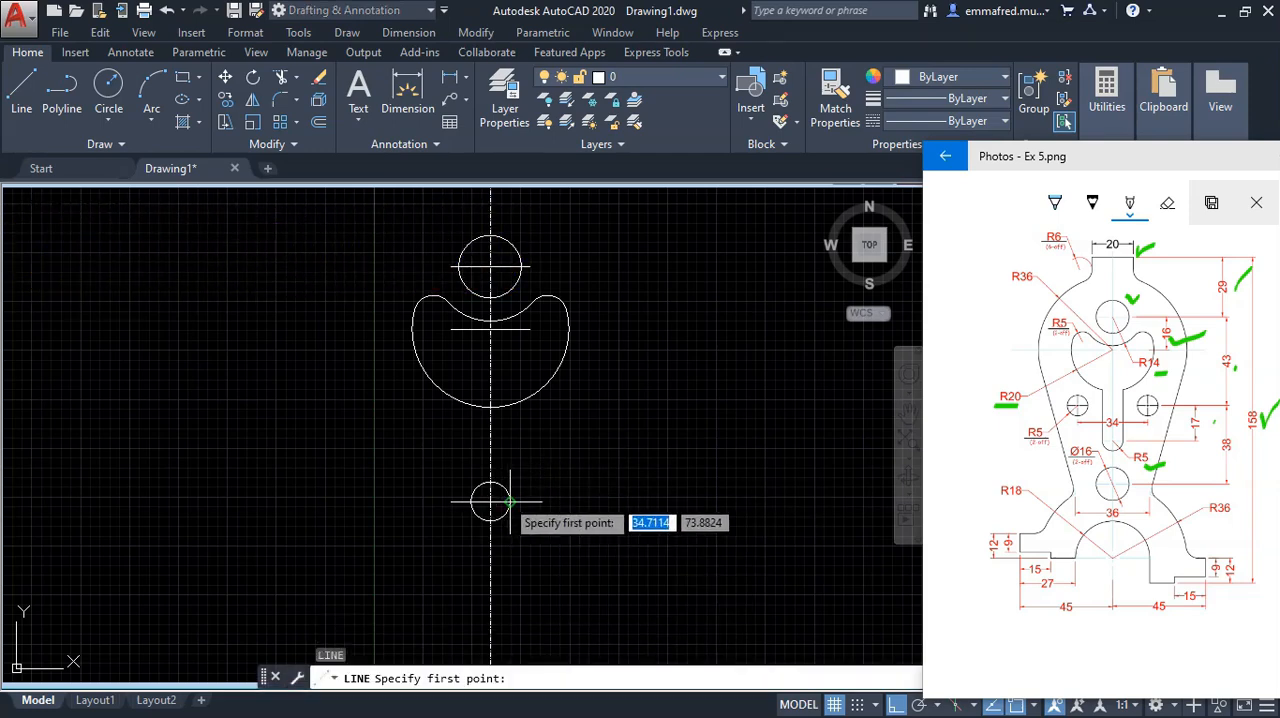
click(509, 500)
click(509, 378)
key(Return)
key(Return)
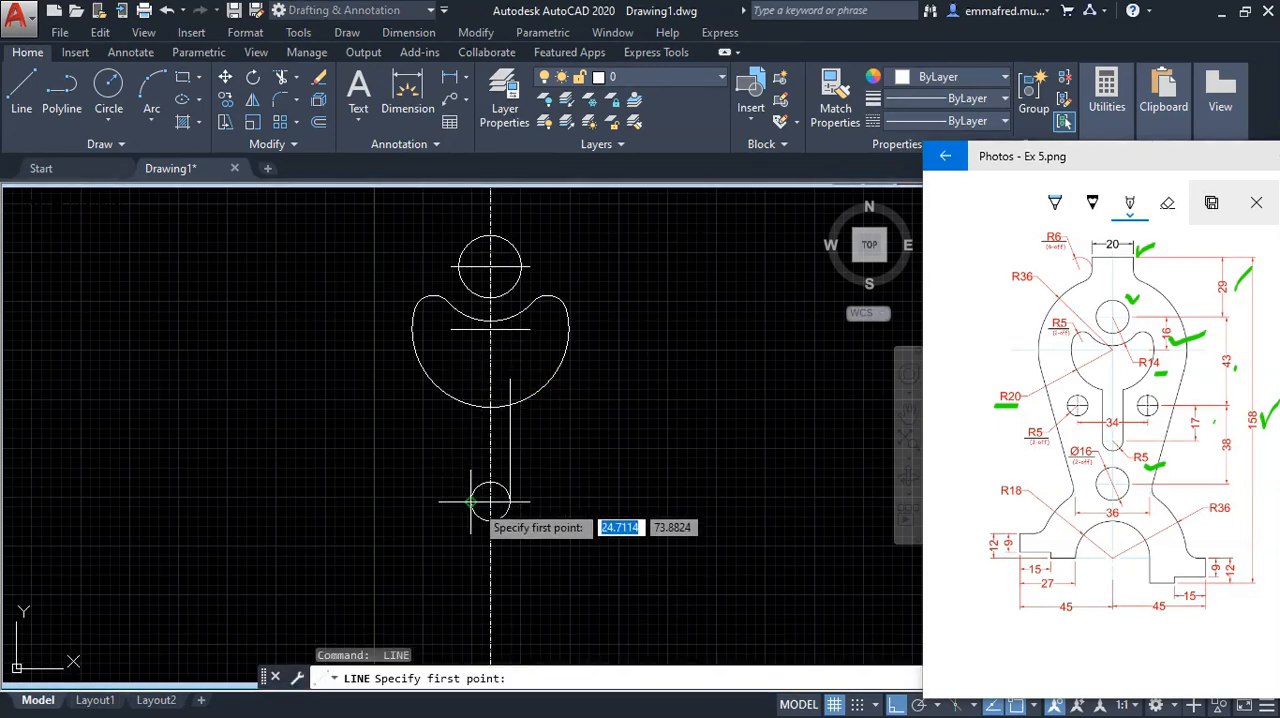
click(471, 500)
click(471, 380)
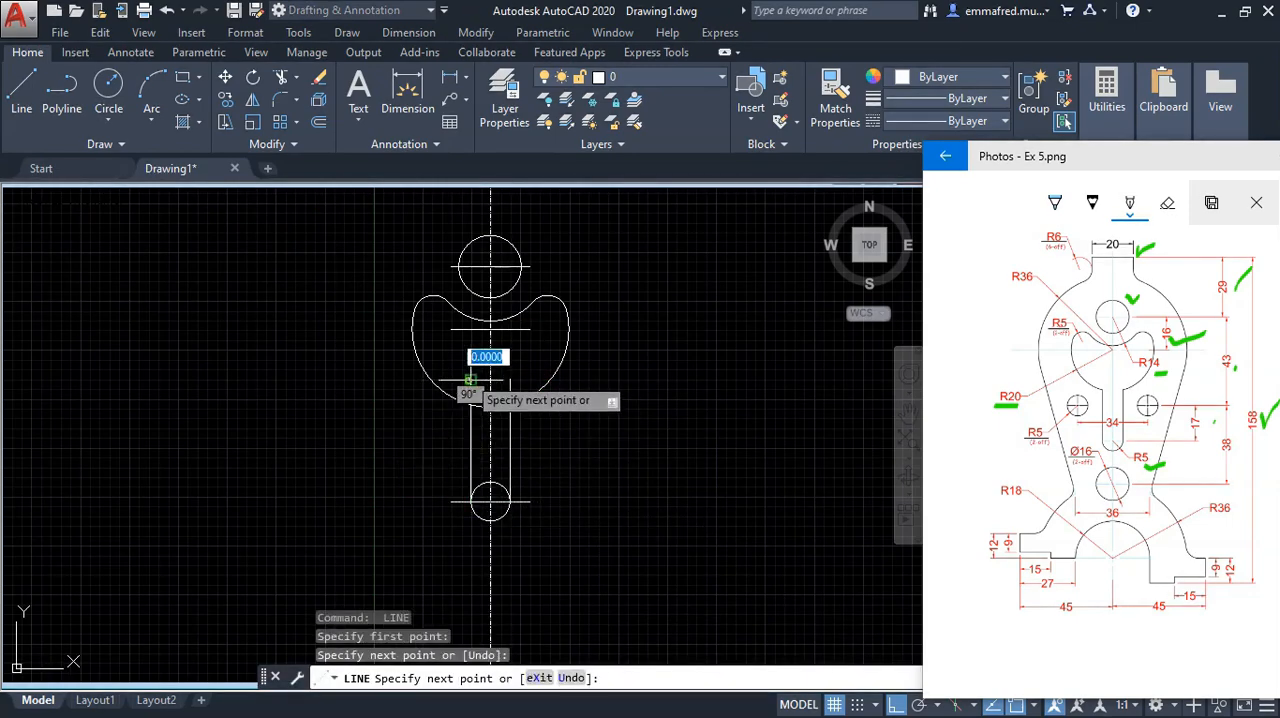
key(Escape)
Step: Trim the slot outline using the R20 arc and both vertical lines as boundaries, removing the line overshoots, arc between them and R5 circle's upper half
click(540, 418)
click(505, 380)
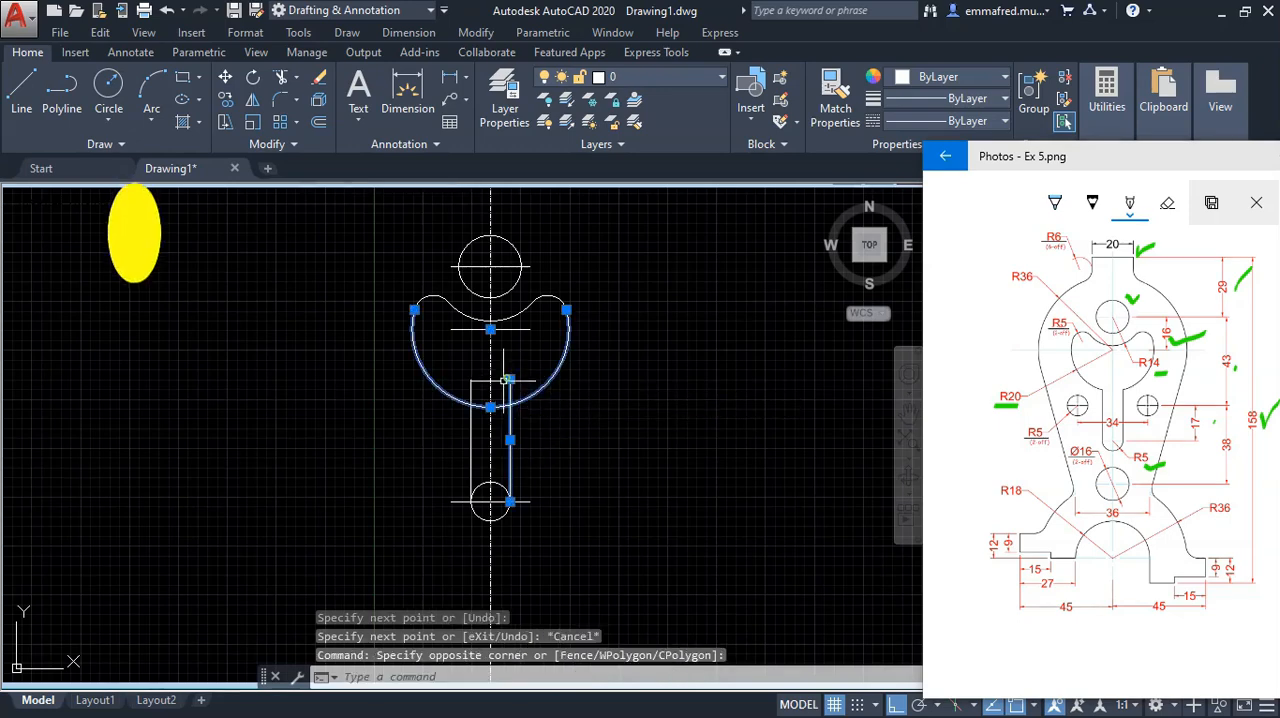
click(482, 440)
click(455, 373)
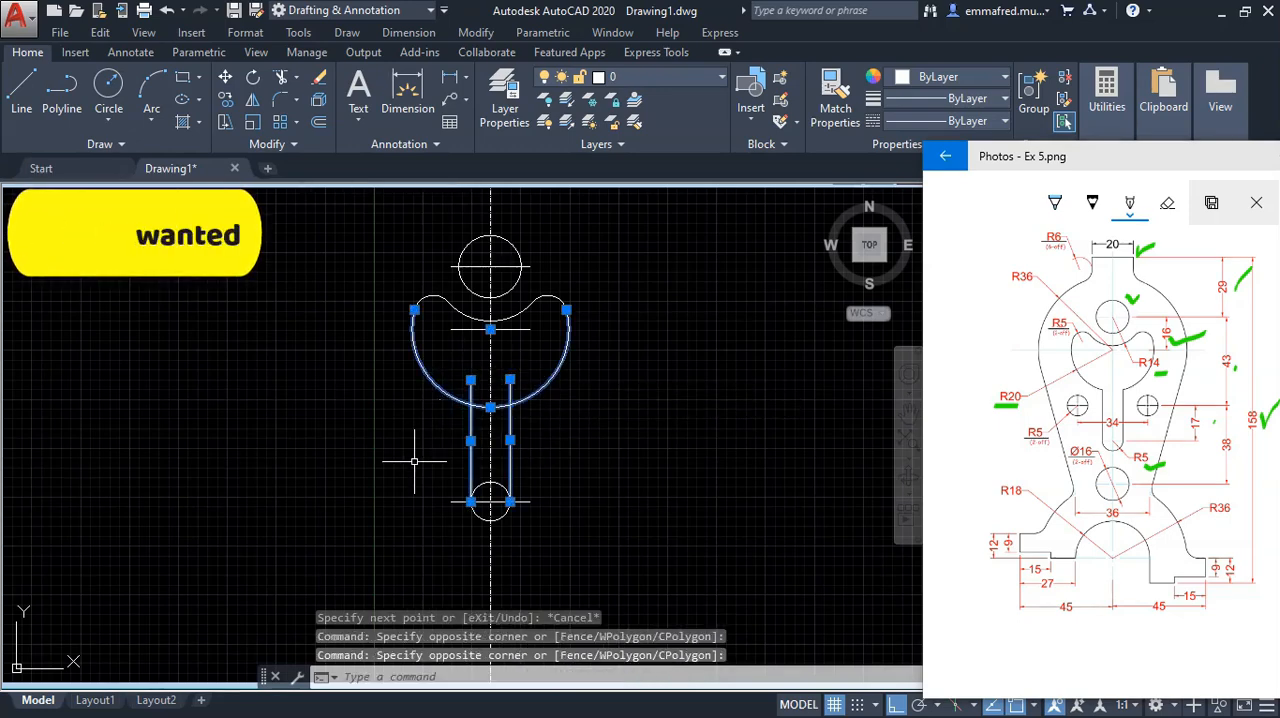
text(TR)
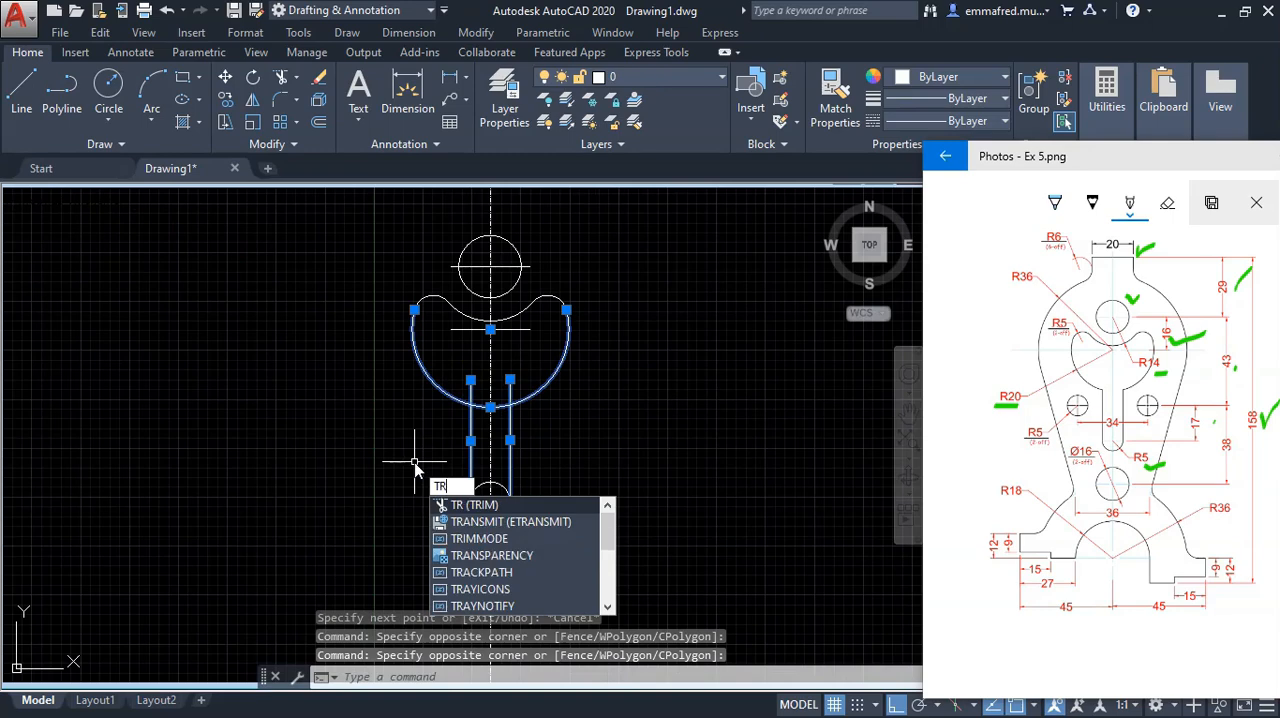
key(Return)
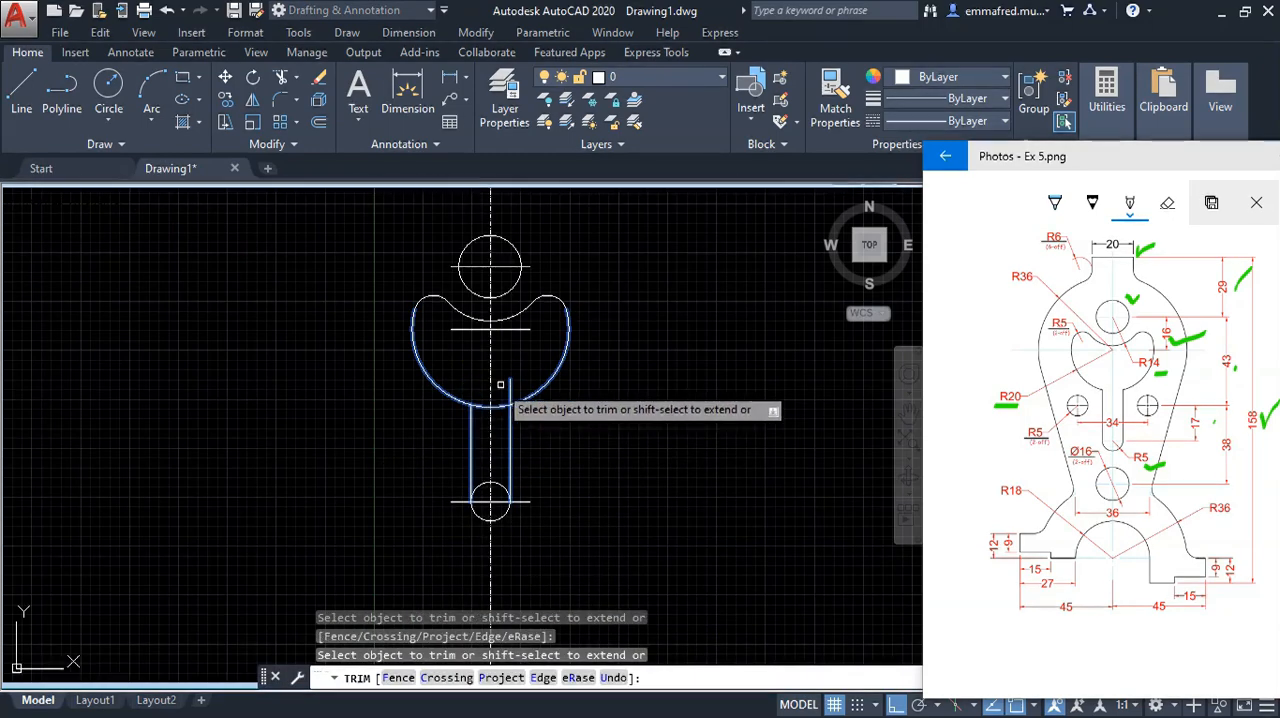
click(510, 386)
click(499, 407)
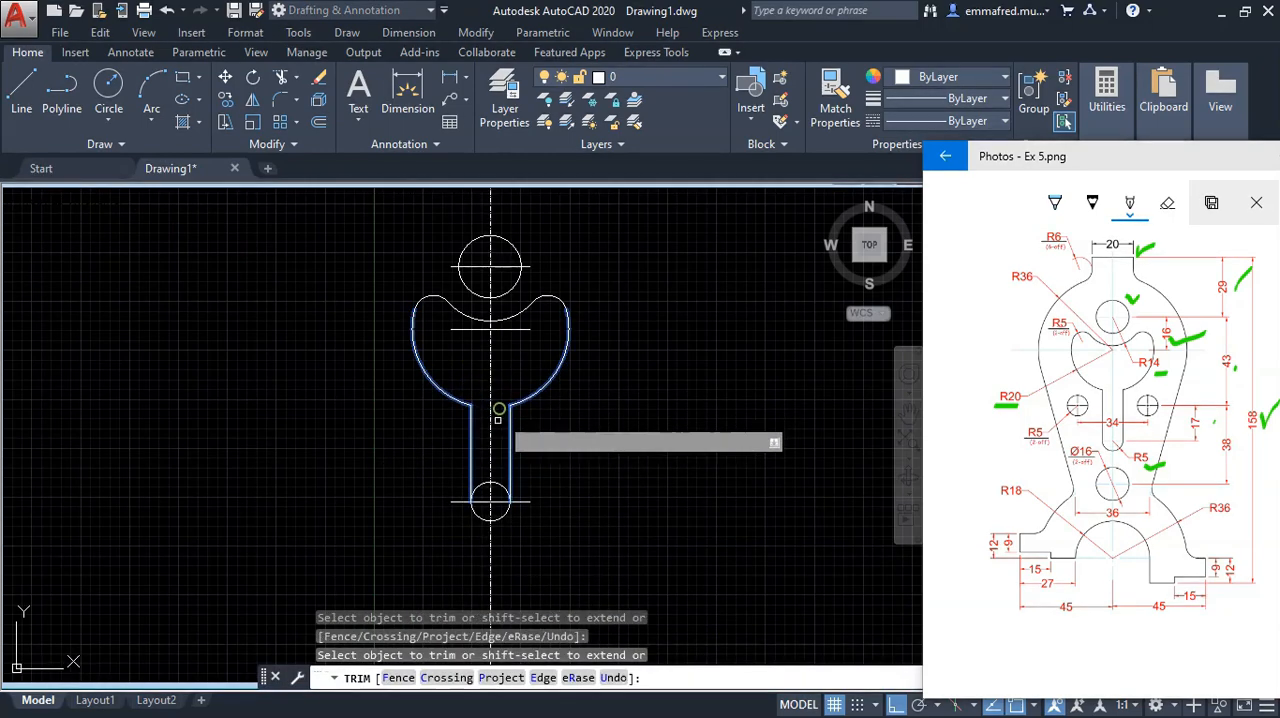
click(503, 489)
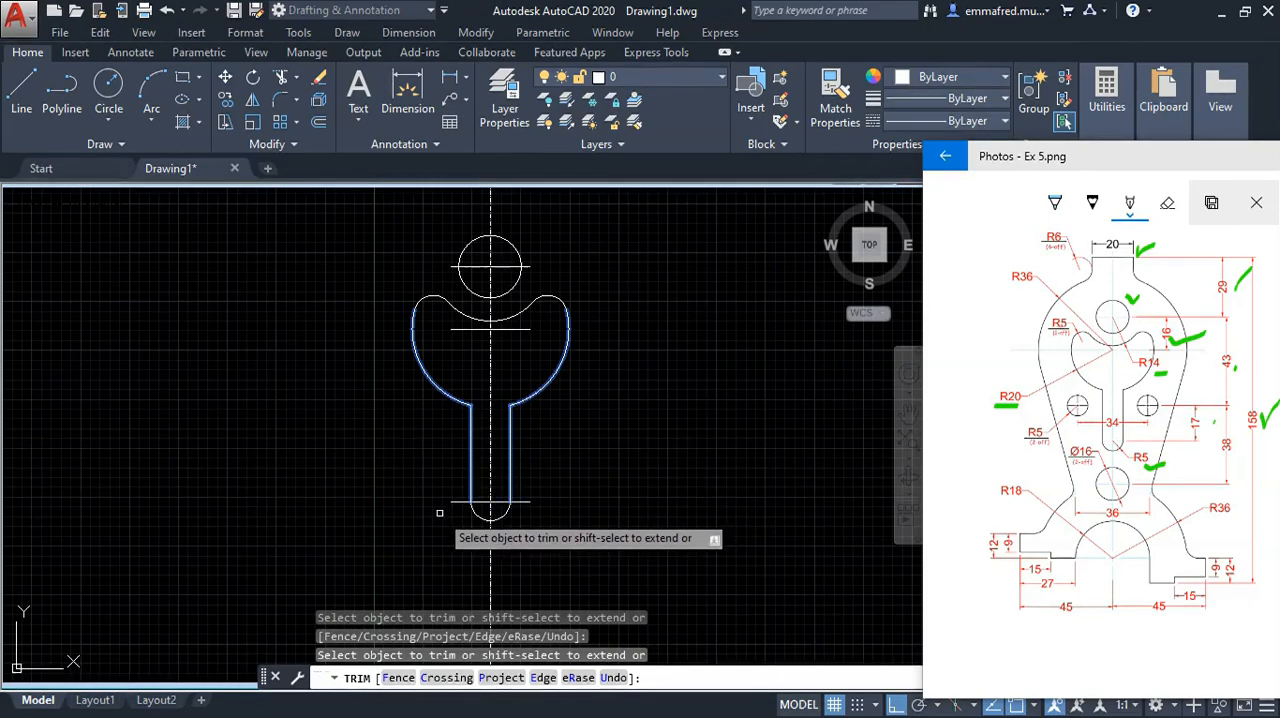
key(Escape)
key(Escape)
key(Escape)
click(271, 247)
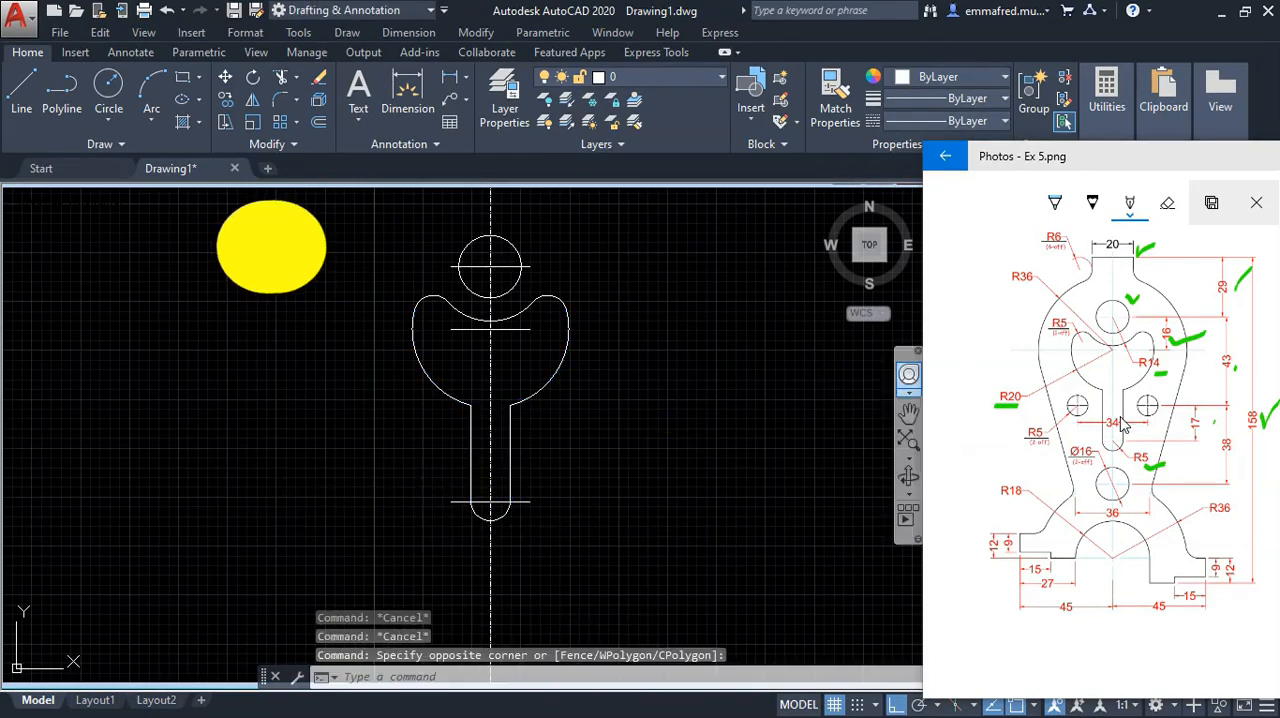
Step: Tick both ends of the 34 dimension and circle the 43 dimension on the reference image
click(1156, 425)
mouse_move(1158, 428)
mouse_down()
mouse_move(1174, 420)
mouse_move(1114, 428)
mouse_up()
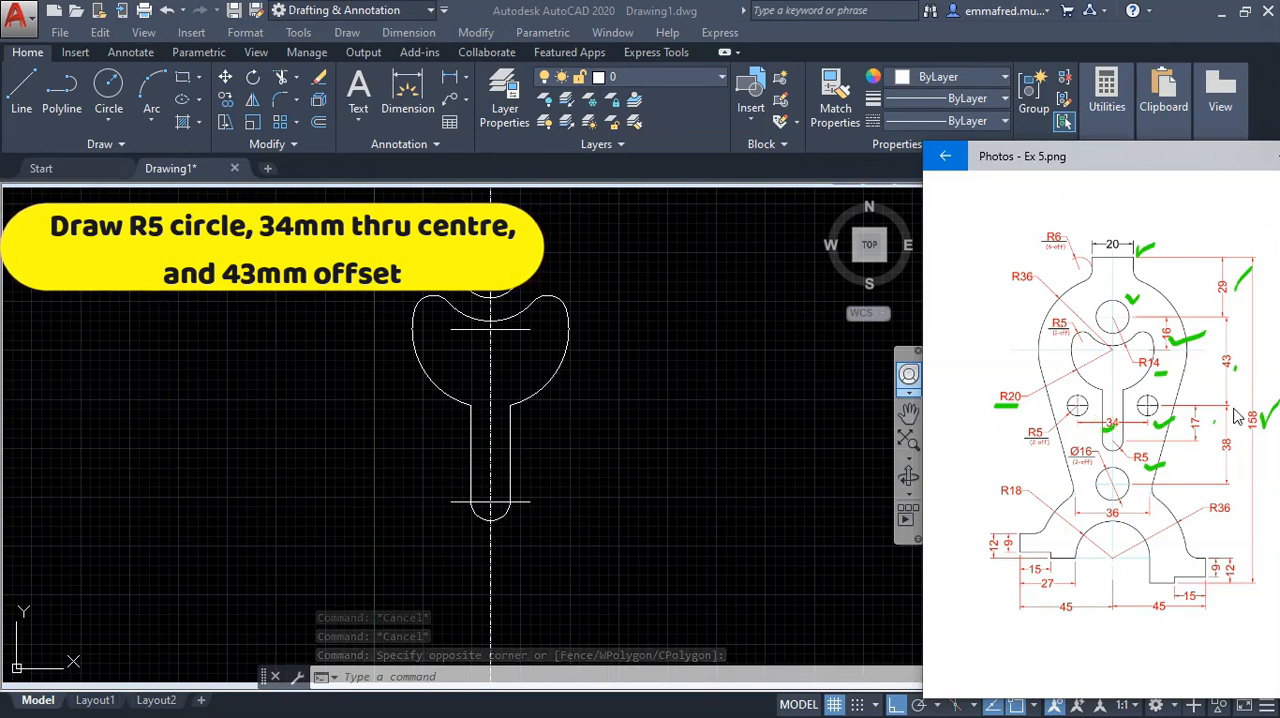
mouse_move(1221, 370)
mouse_down()
mouse_move(1237, 350)
mouse_move(1204, 378)
mouse_move(1236, 343)
mouse_up()
Step: Offset the horizontal line through the upper 16 mm circle 43 mm downward
click(698, 387)
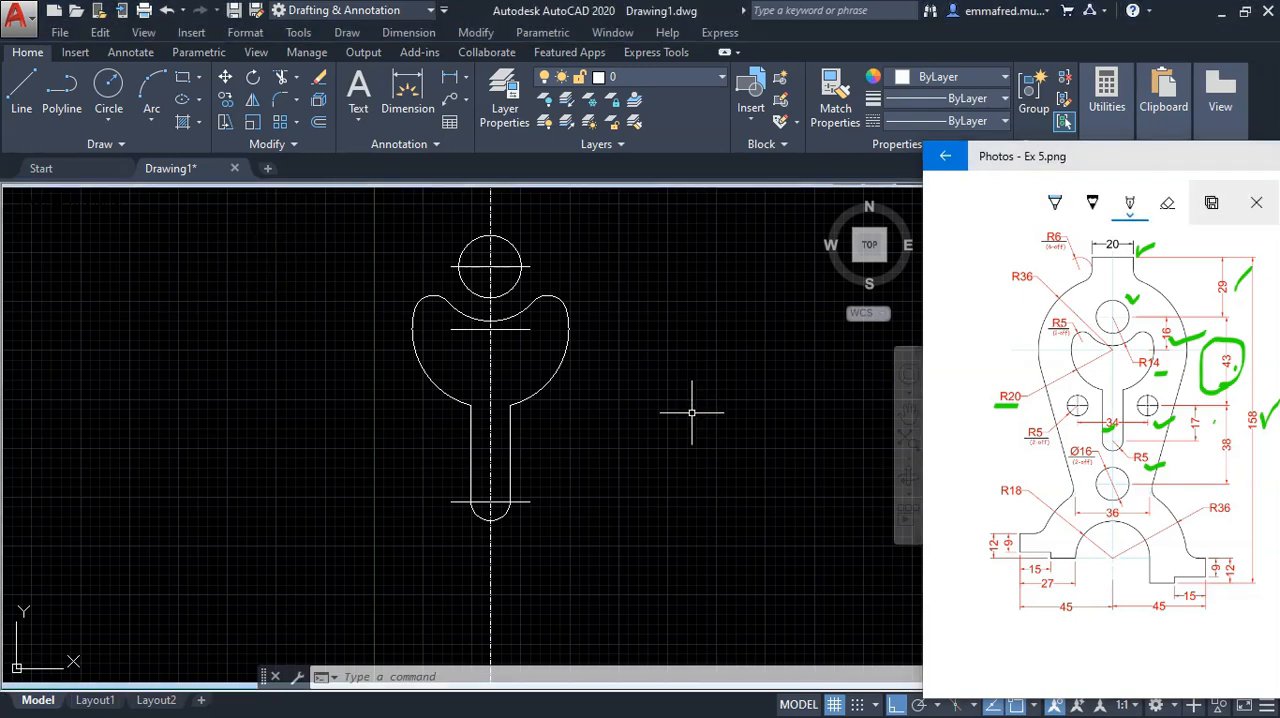
text(o)
key(Return)
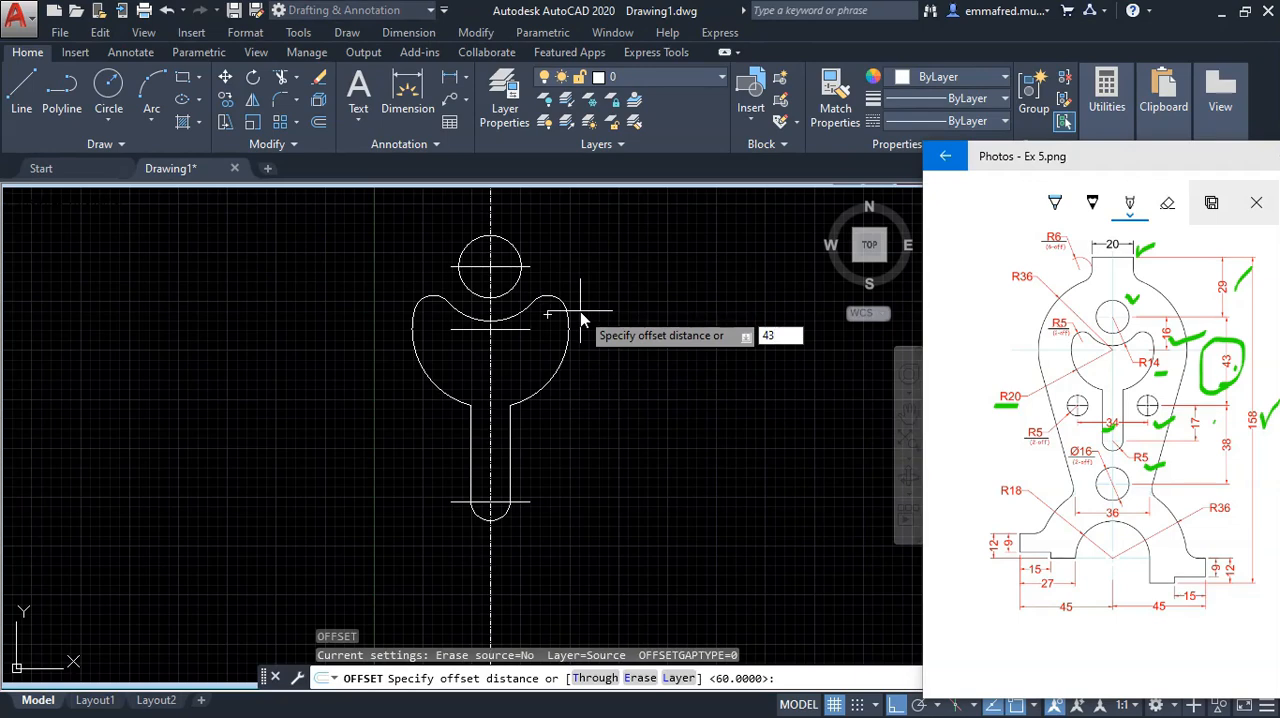
key(Return)
click(510, 267)
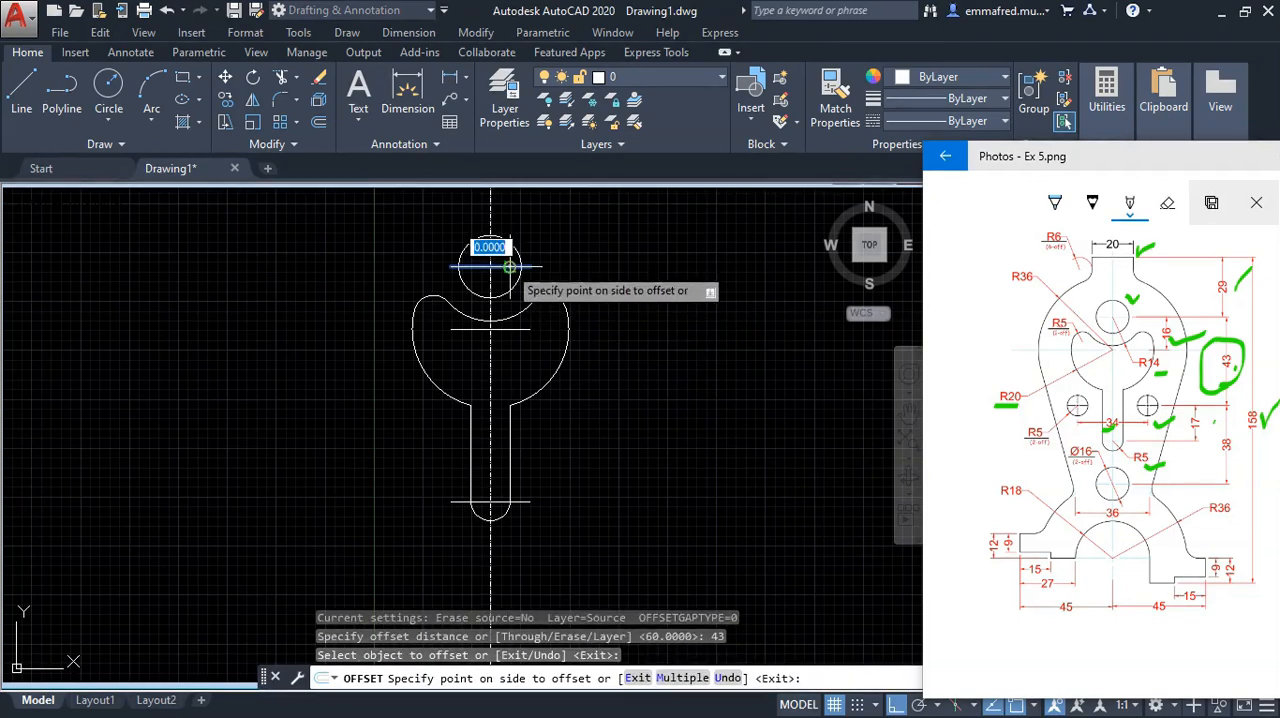
click(552, 428)
key(Return)
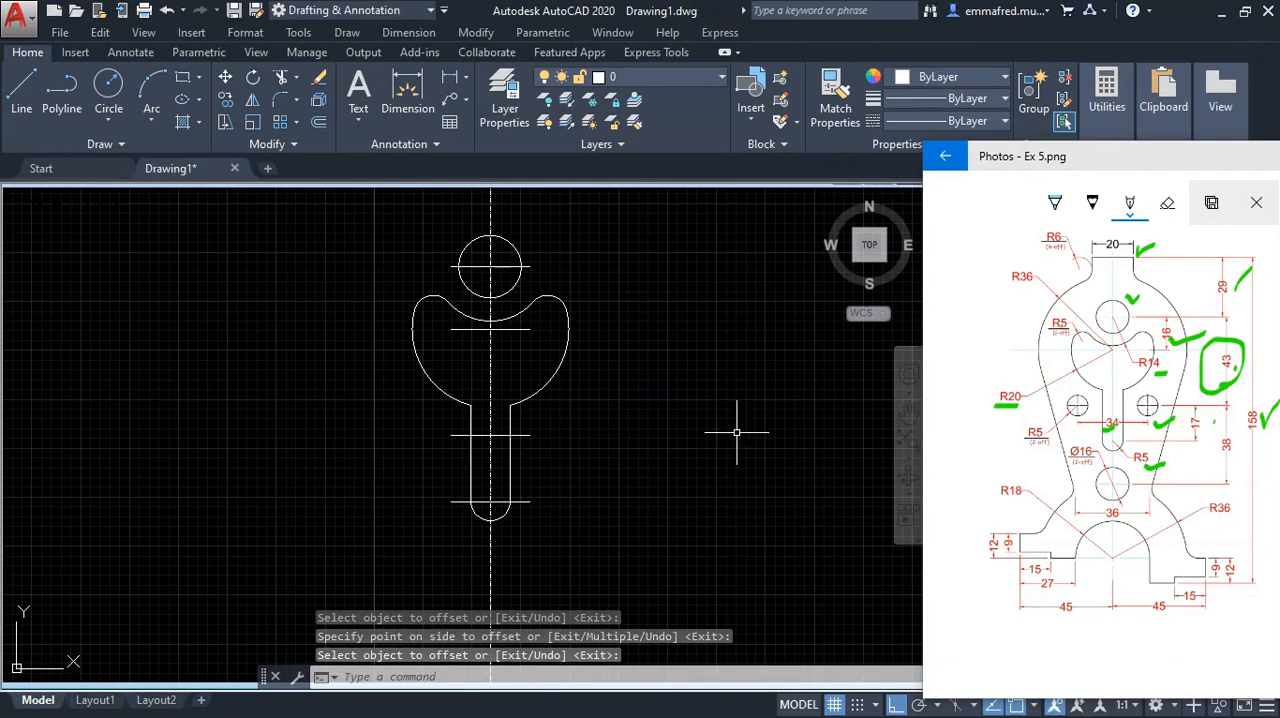
right_click(680, 433)
click(658, 432)
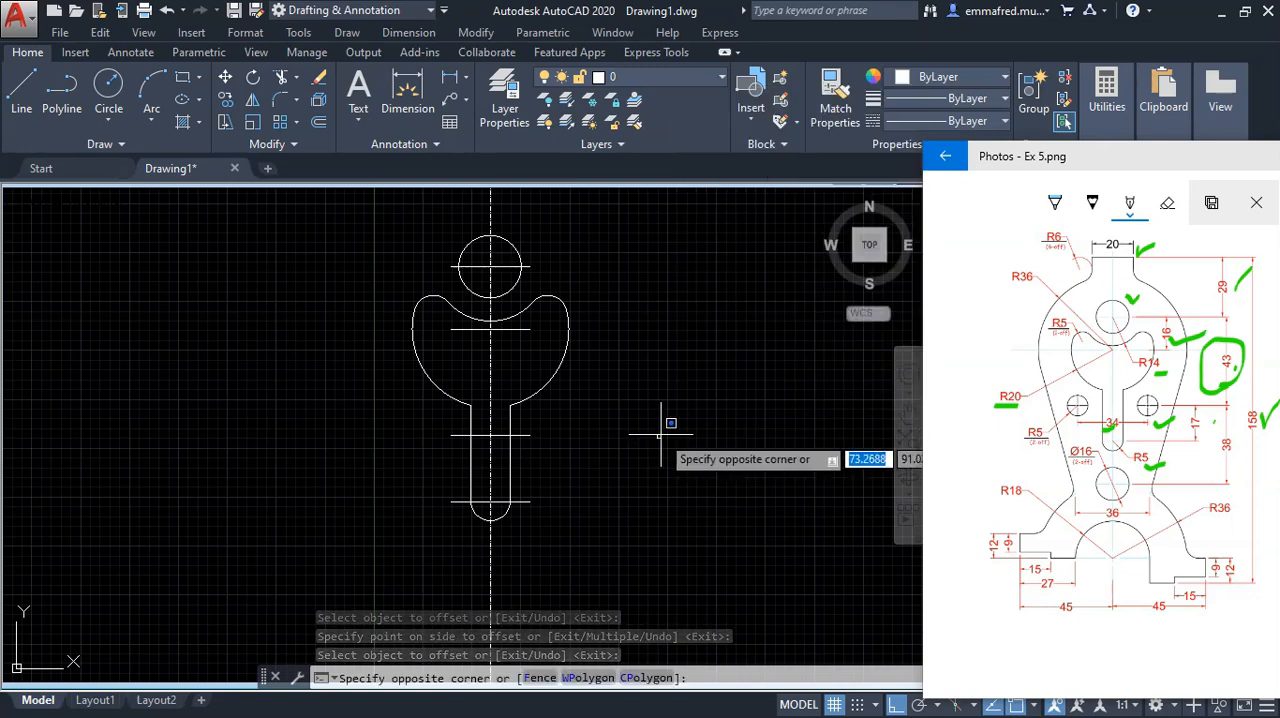
click(661, 434)
Step: Offset the vertical centreline 17 mm to the right
text(o)
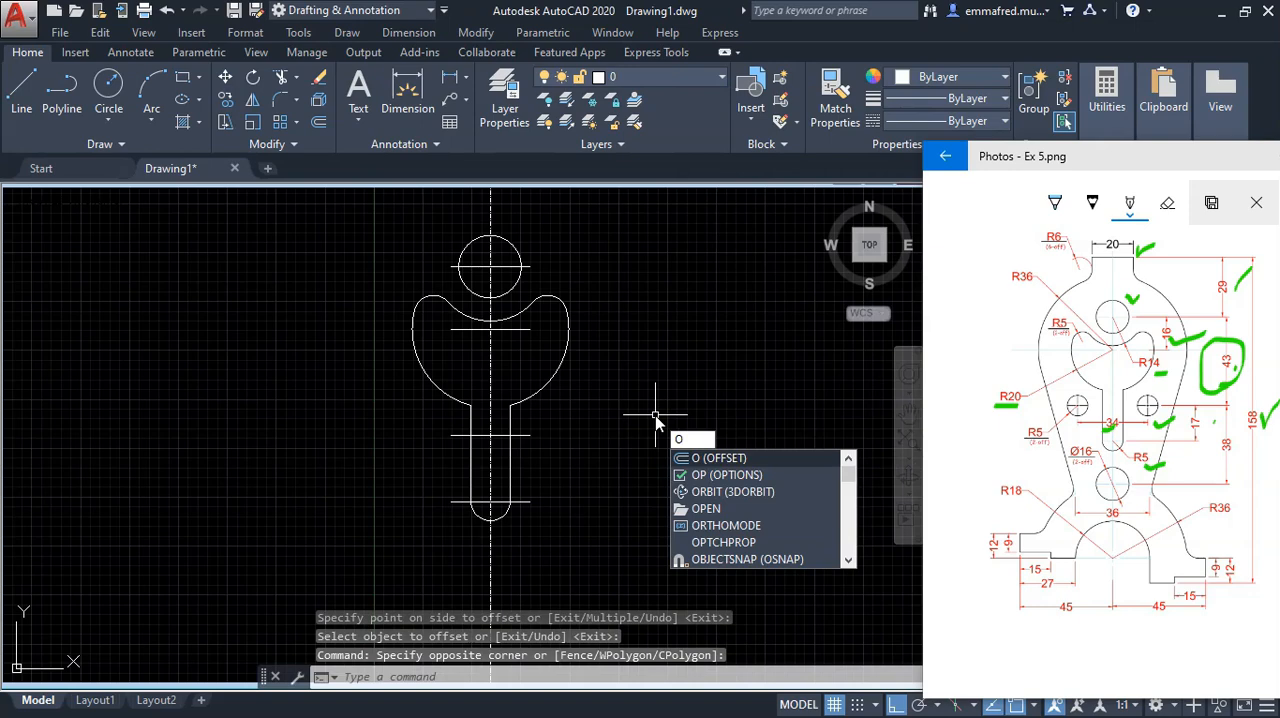
key(Return)
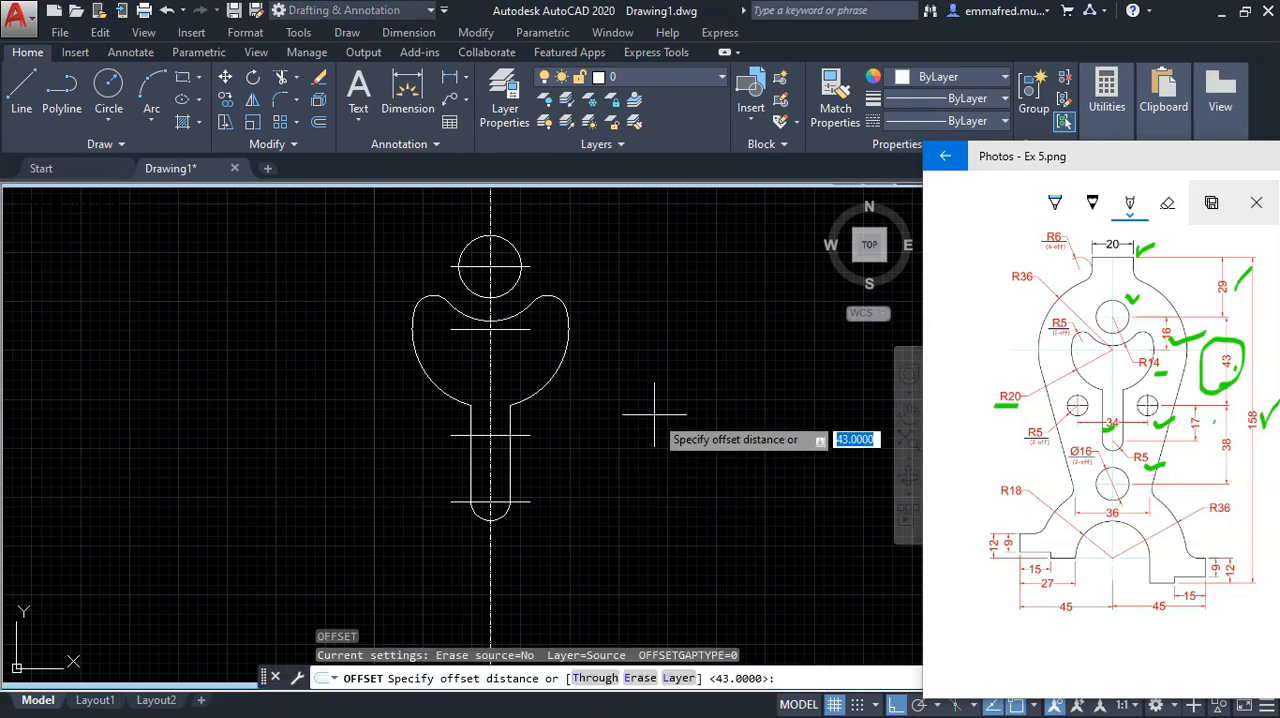
text(17)
key(Return)
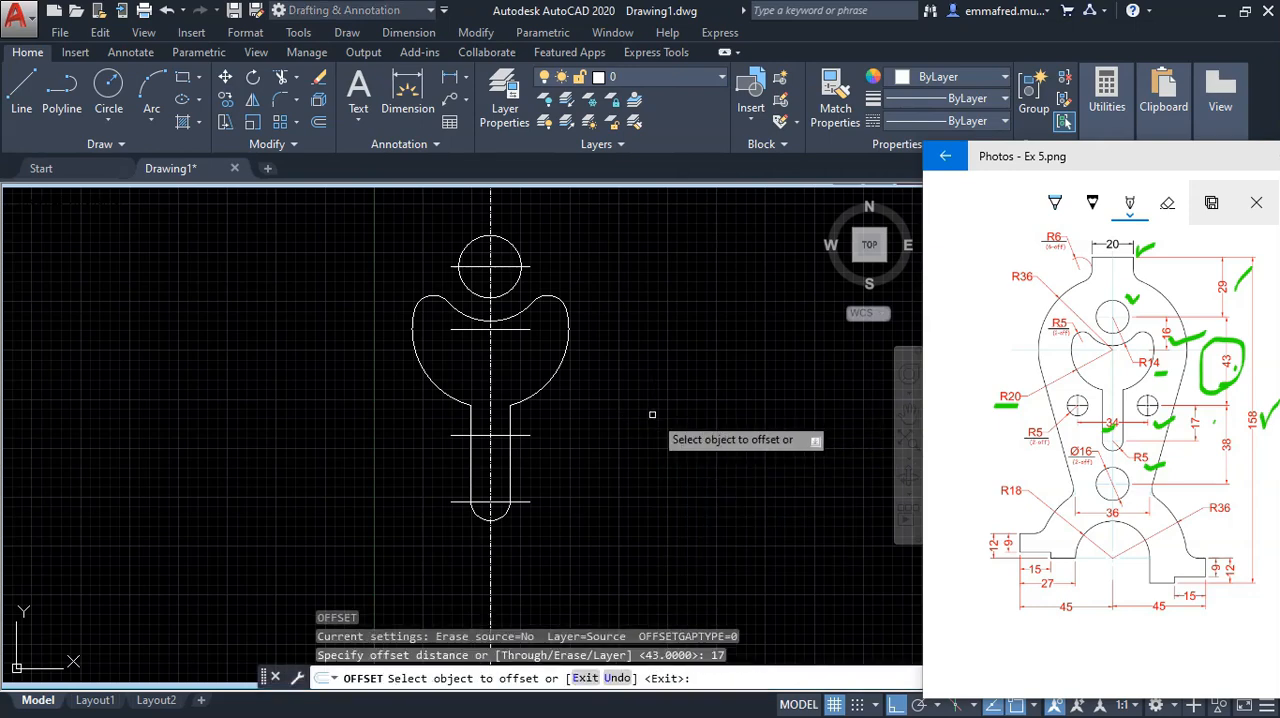
click(490, 392)
click(614, 361)
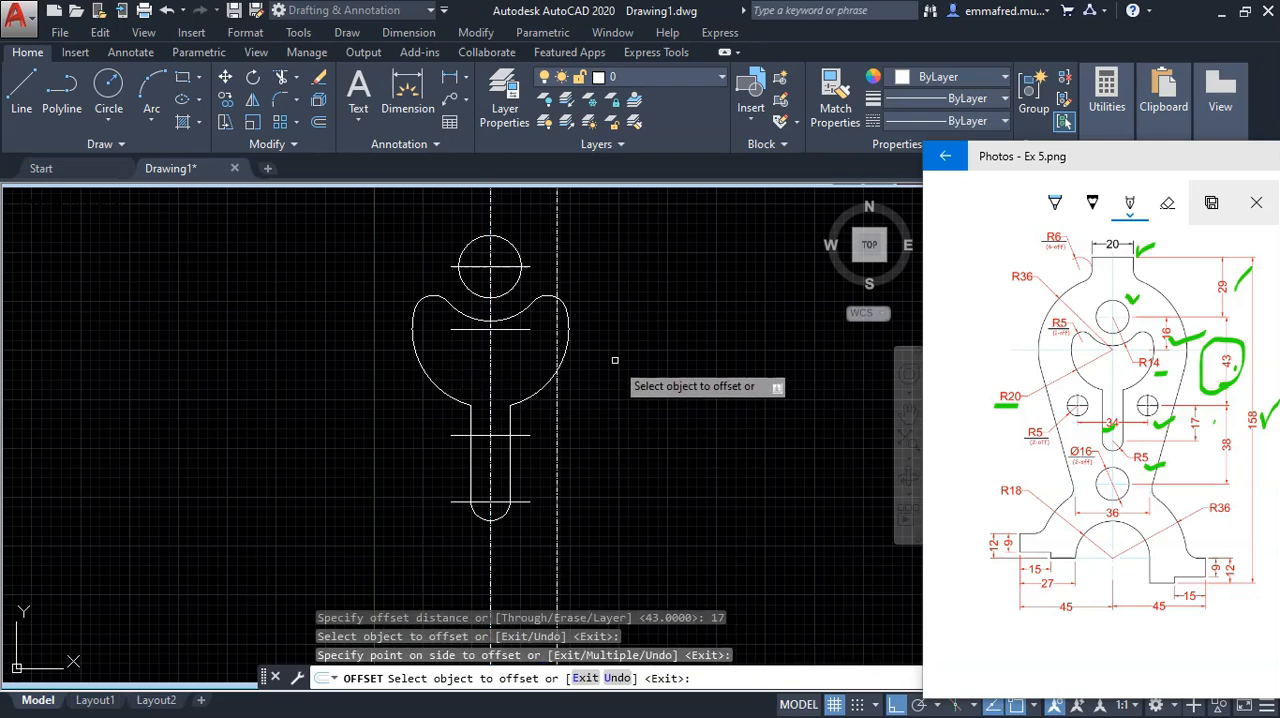
right_click(612, 362)
click(679, 380)
click(584, 387)
click(605, 386)
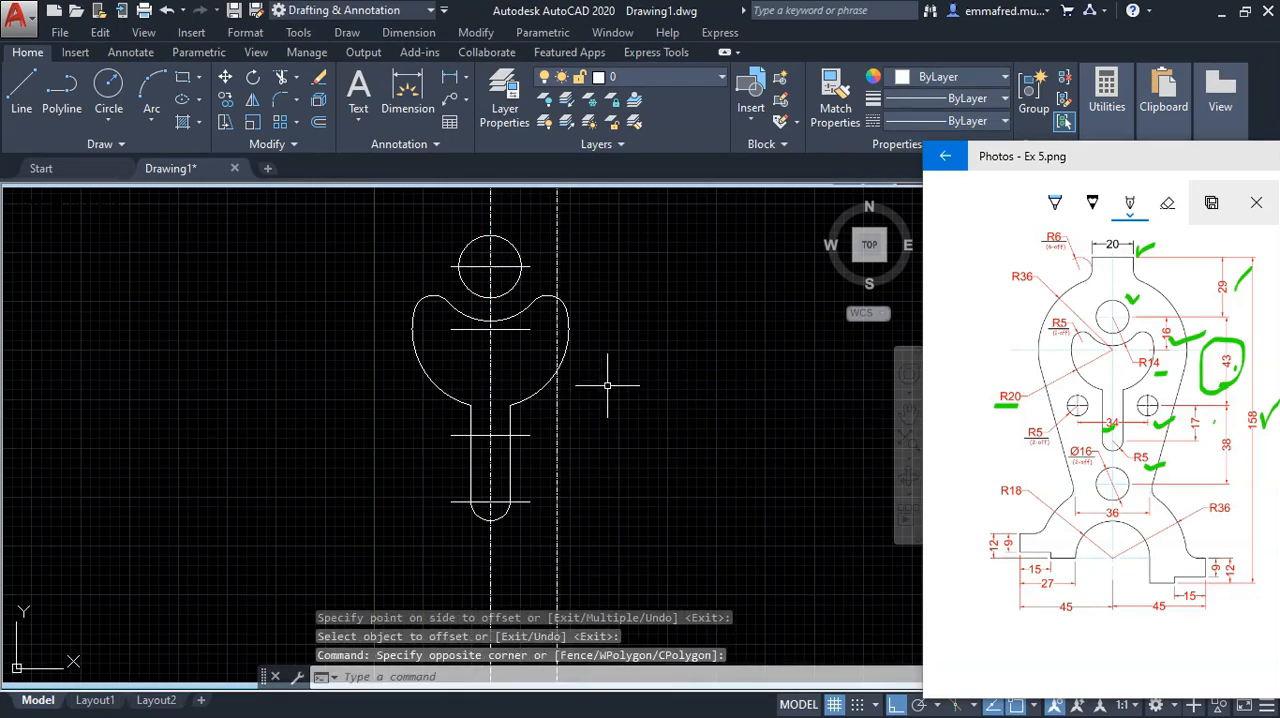
Step: Stretch the right end of the horizontal line crossing the slot's stem past the offset vertical line
scroll(526, 446, up, 4)
click(525, 395)
click(497, 430)
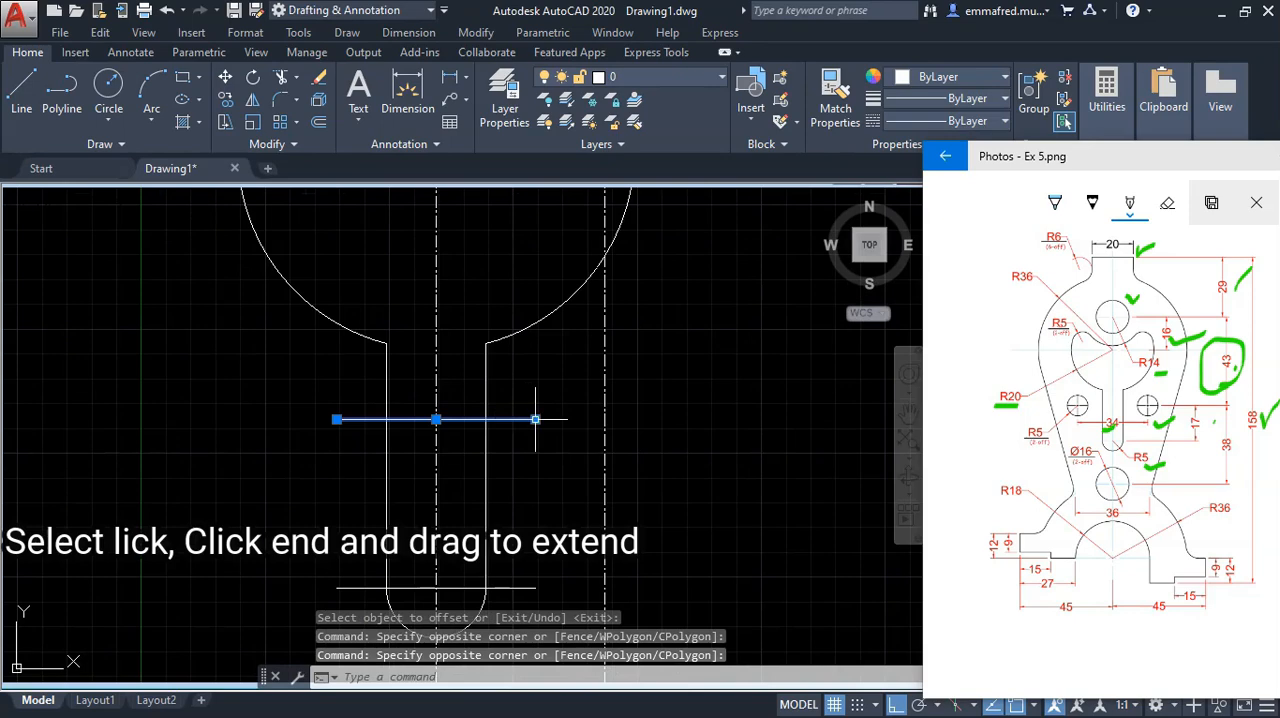
click(535, 419)
click(647, 419)
key(Escape)
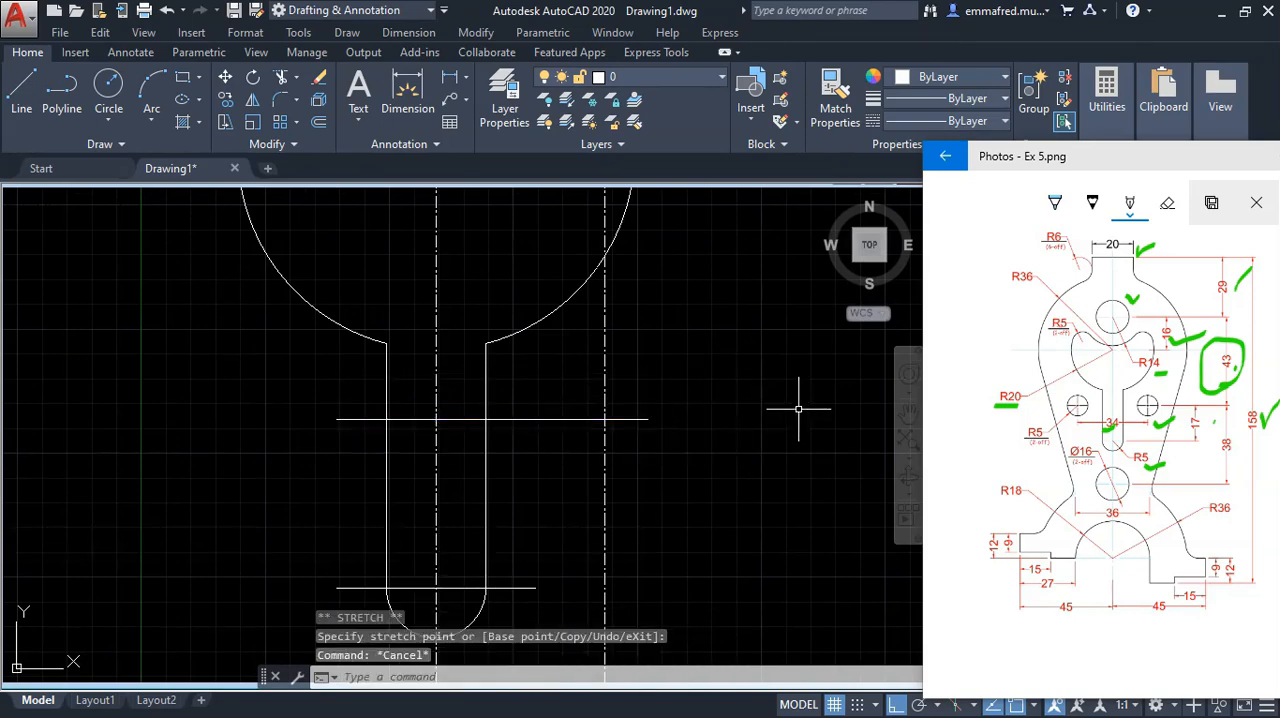
Step: Draw a 5 mm radius circle centred where the stretched horizontal line meets the offset vertical line
text(c)
key(Return)
click(604, 419)
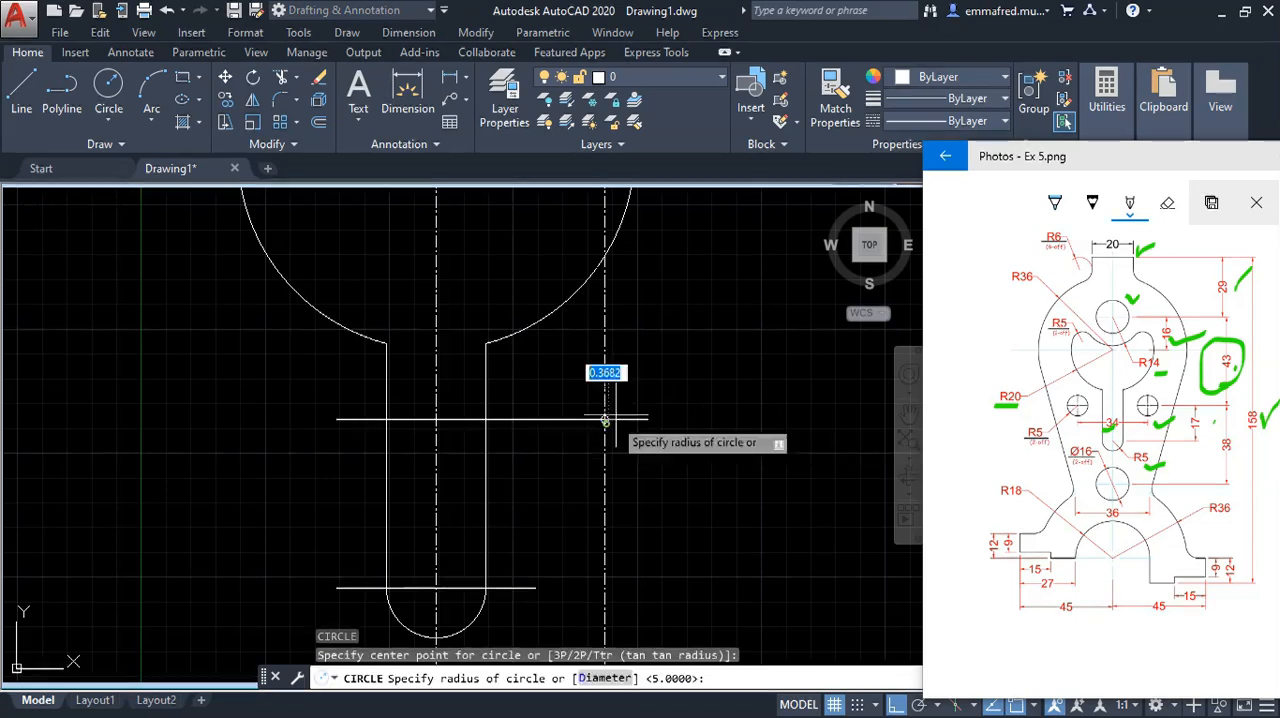
key(Return)
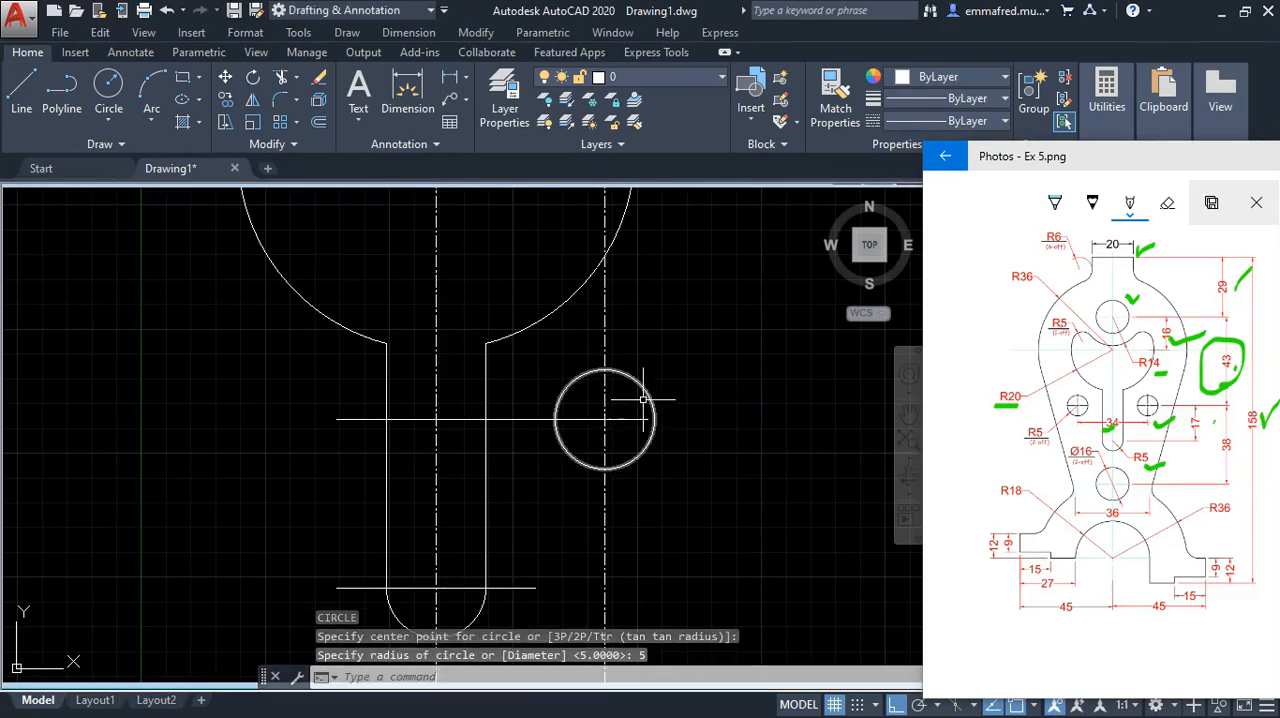
Step: Mirror the 5 mm radius circle about the vertical centreline, keeping the source circle
click(661, 441)
click(639, 432)
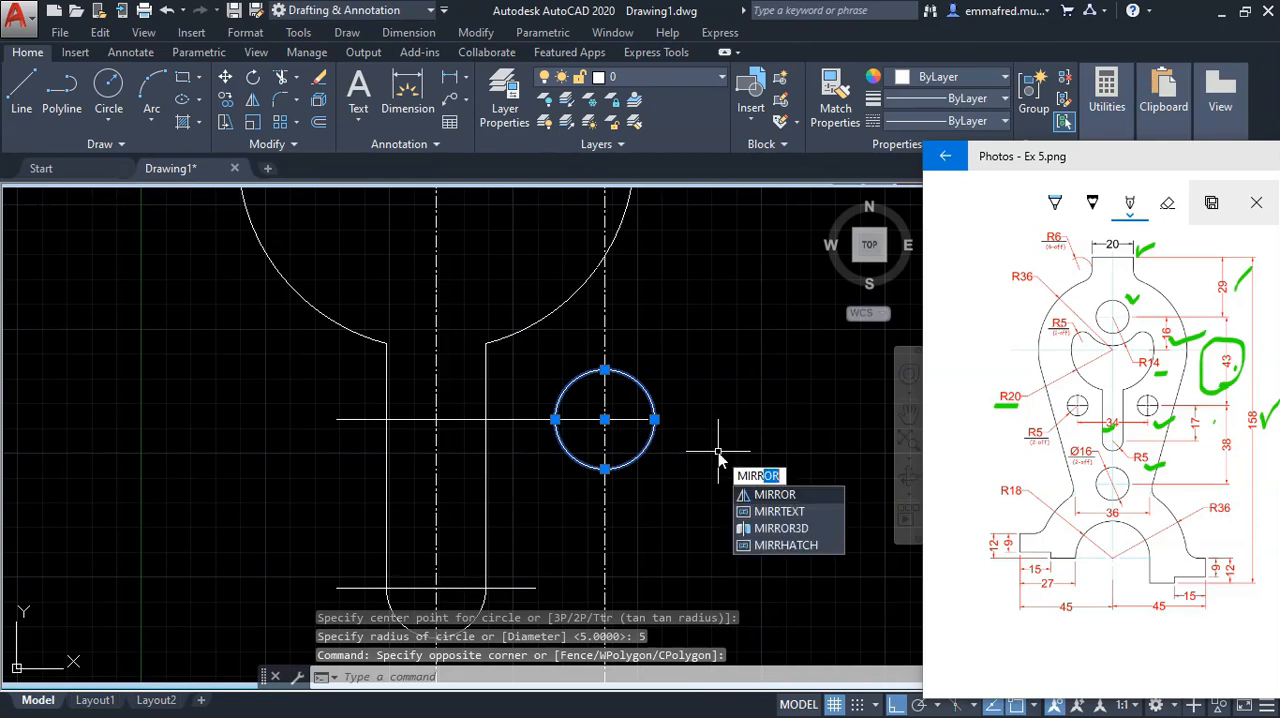
key(Return)
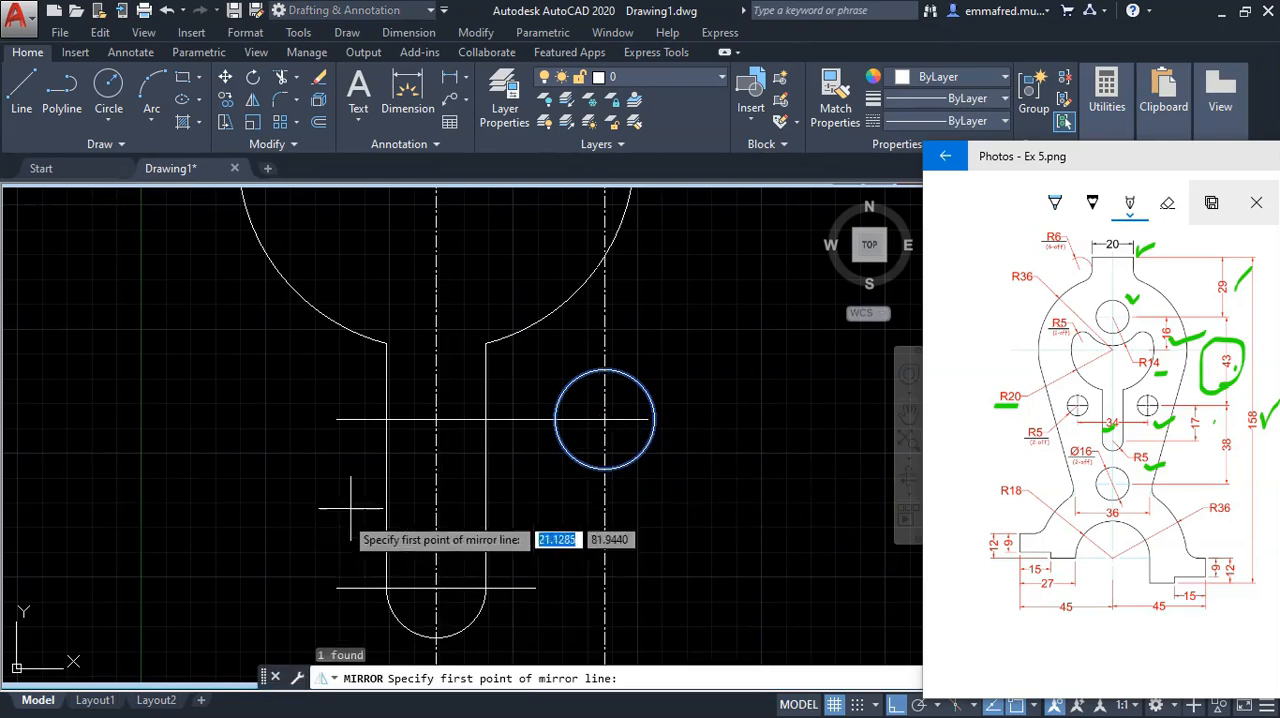
click(436, 418)
click(437, 520)
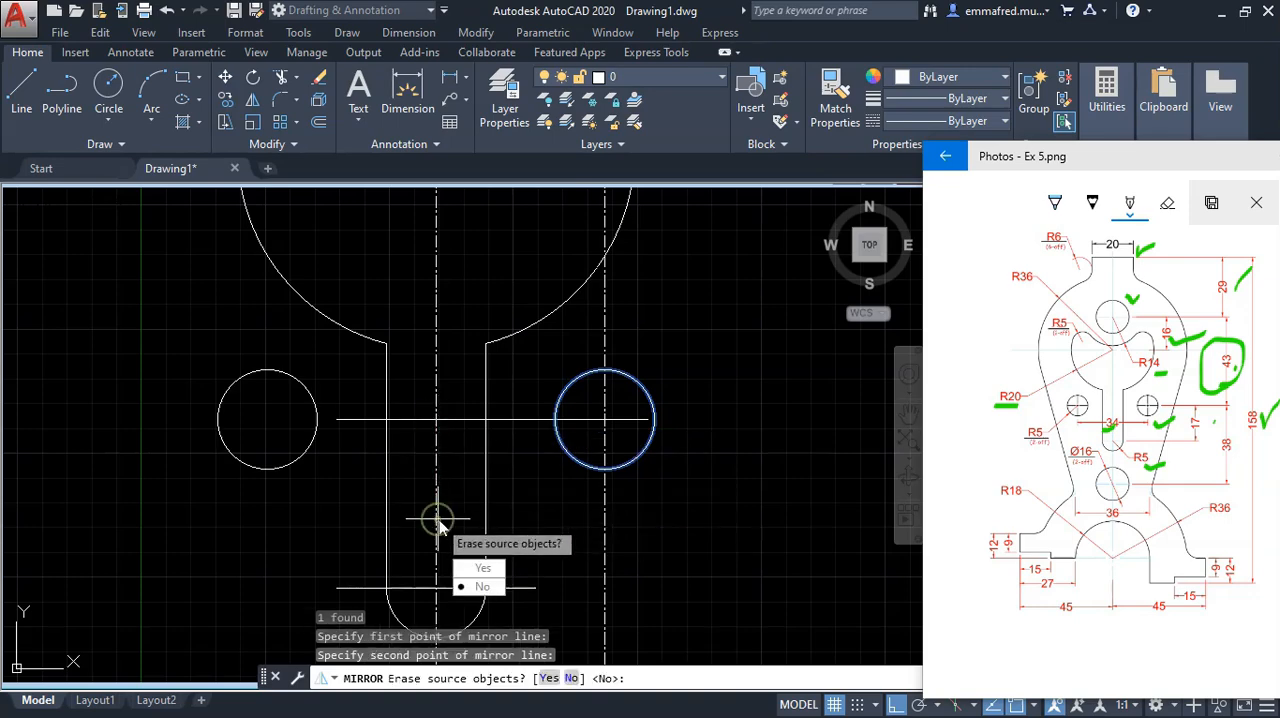
key(Return)
Step: Erase the offset vertical line through the right-hand 5 mm radius circle
scroll(601, 516, down, 4)
scroll(631, 518, up, 2)
scroll(645, 492, down, 2)
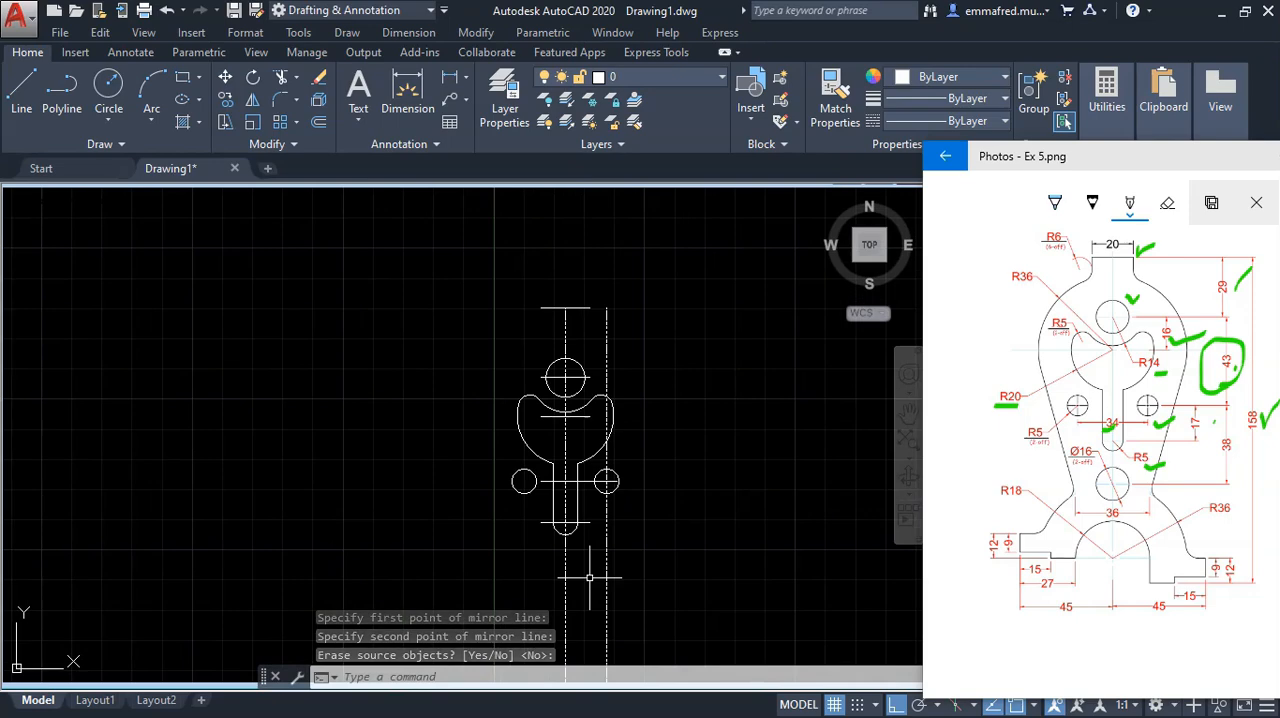
scroll(586, 586, up, 2)
click(676, 570)
click(592, 560)
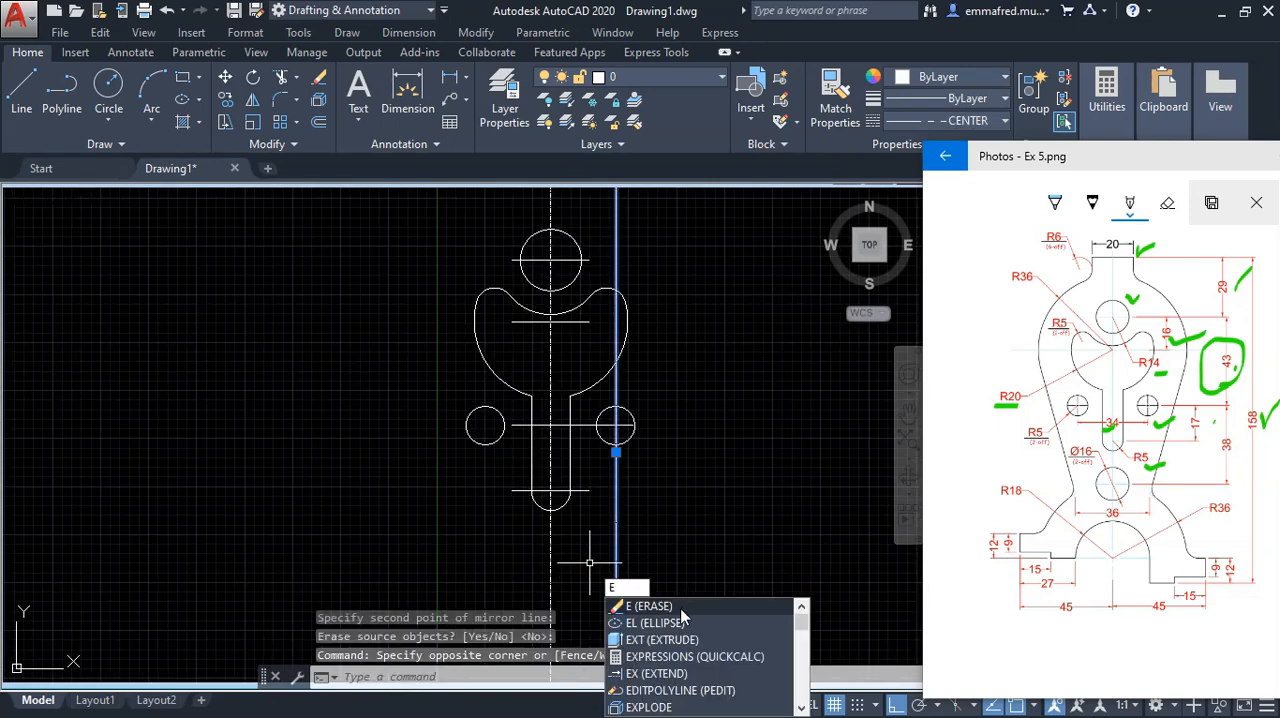
key(Return)
Step: Stretch the left end of the horizontal line through the stem past the mirrored circle
scroll(677, 523, down, 3)
scroll(660, 420, up, 3)
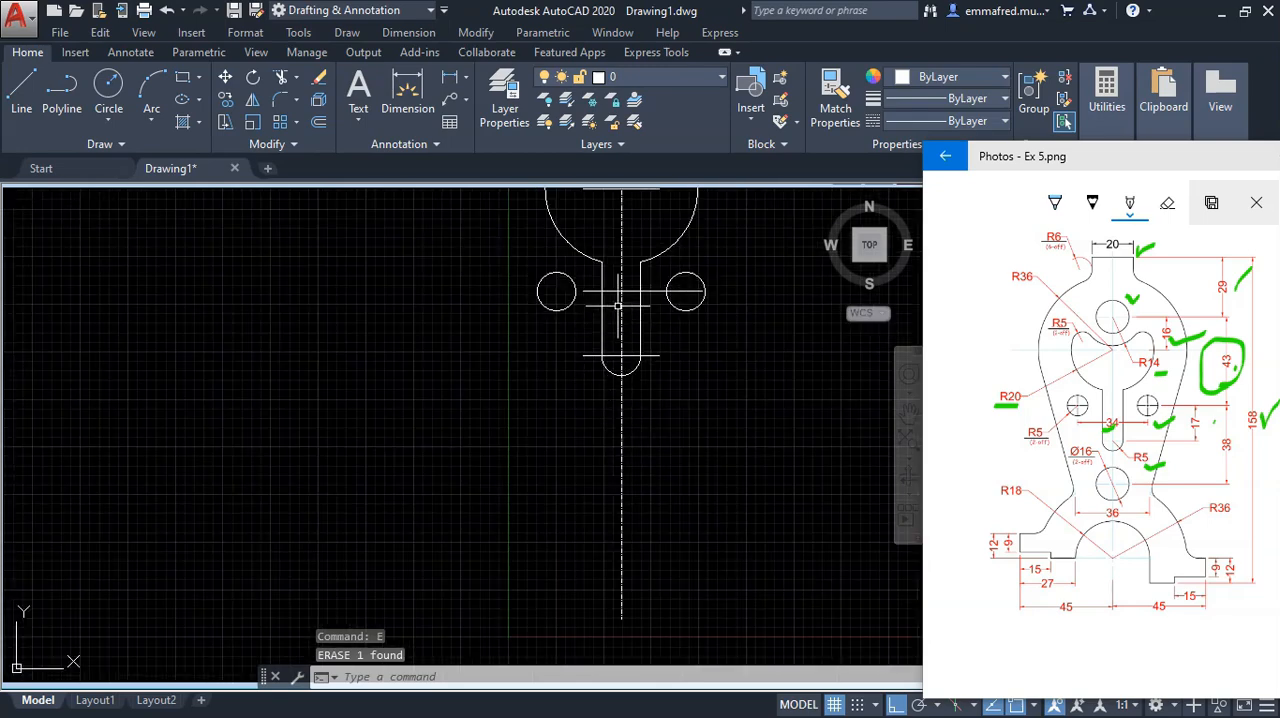
scroll(618, 300, up, 5)
click(579, 311)
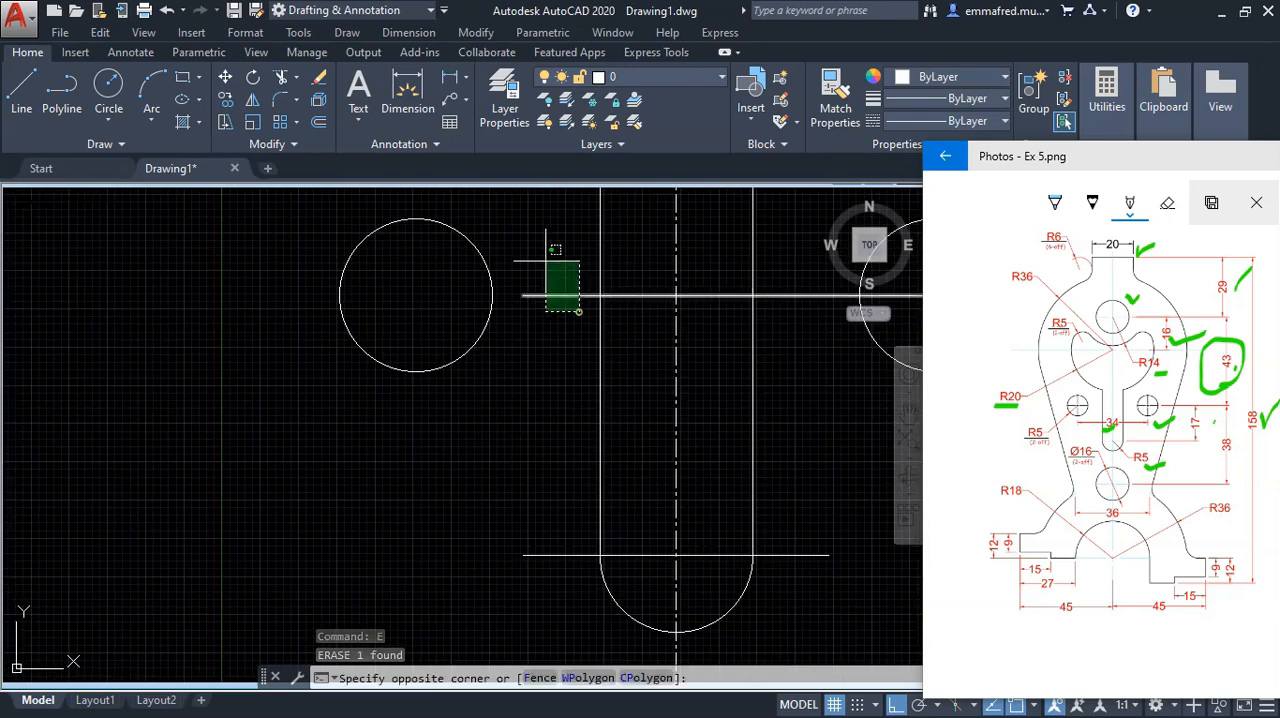
click(549, 268)
click(523, 295)
key(Escape)
Step: Tick the 38 dimension on the reference image
scroll(343, 357, down, 8)
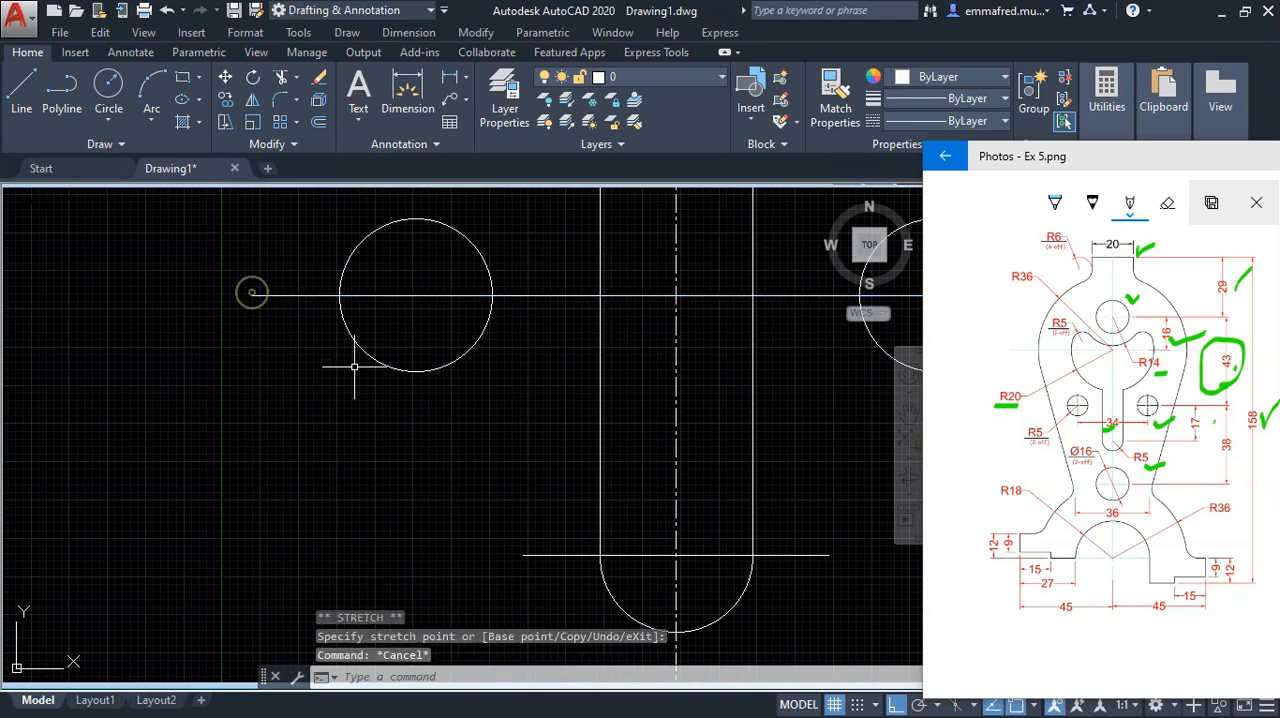
scroll(440, 288, up, 2)
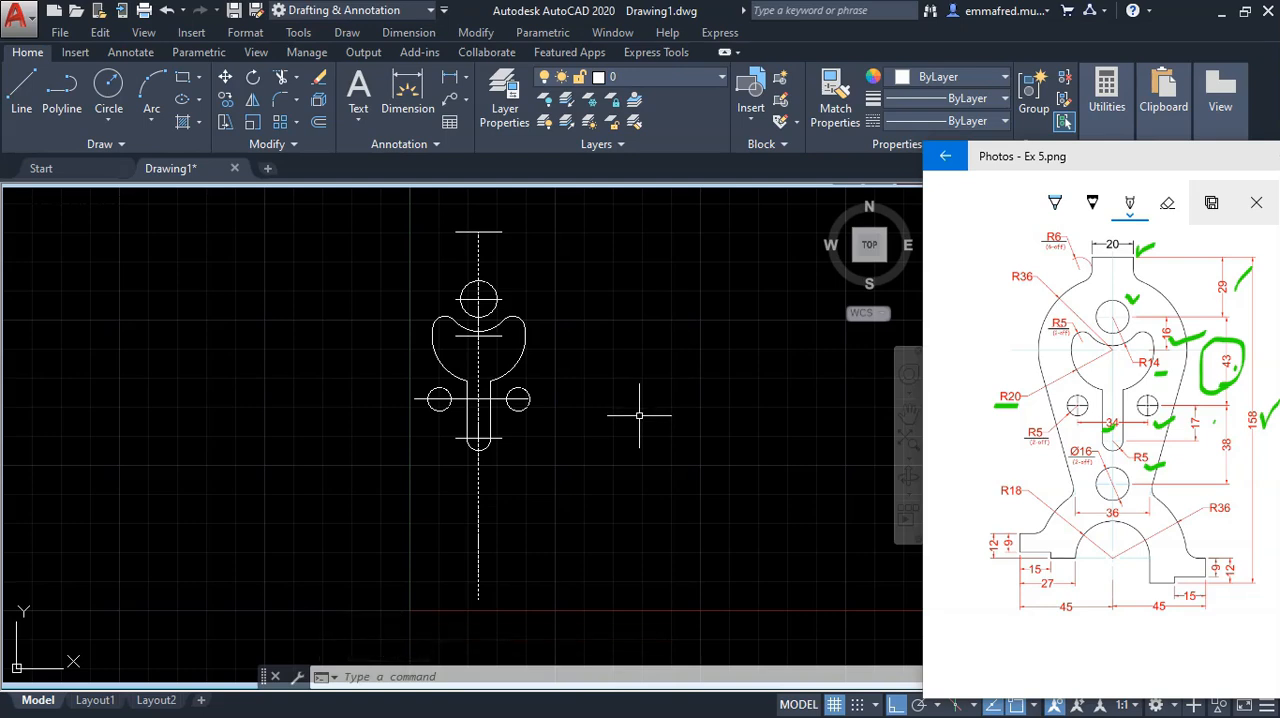
scroll(650, 420, down, 2)
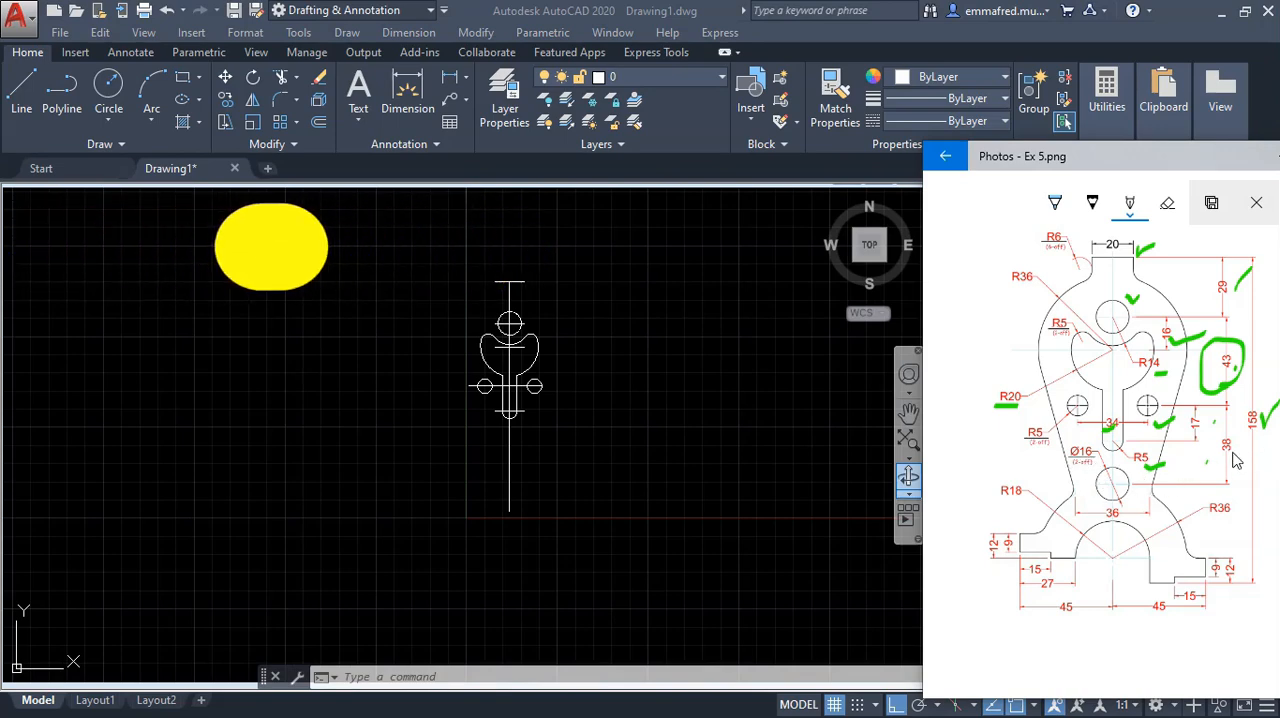
drag(1229, 450, 1254, 444)
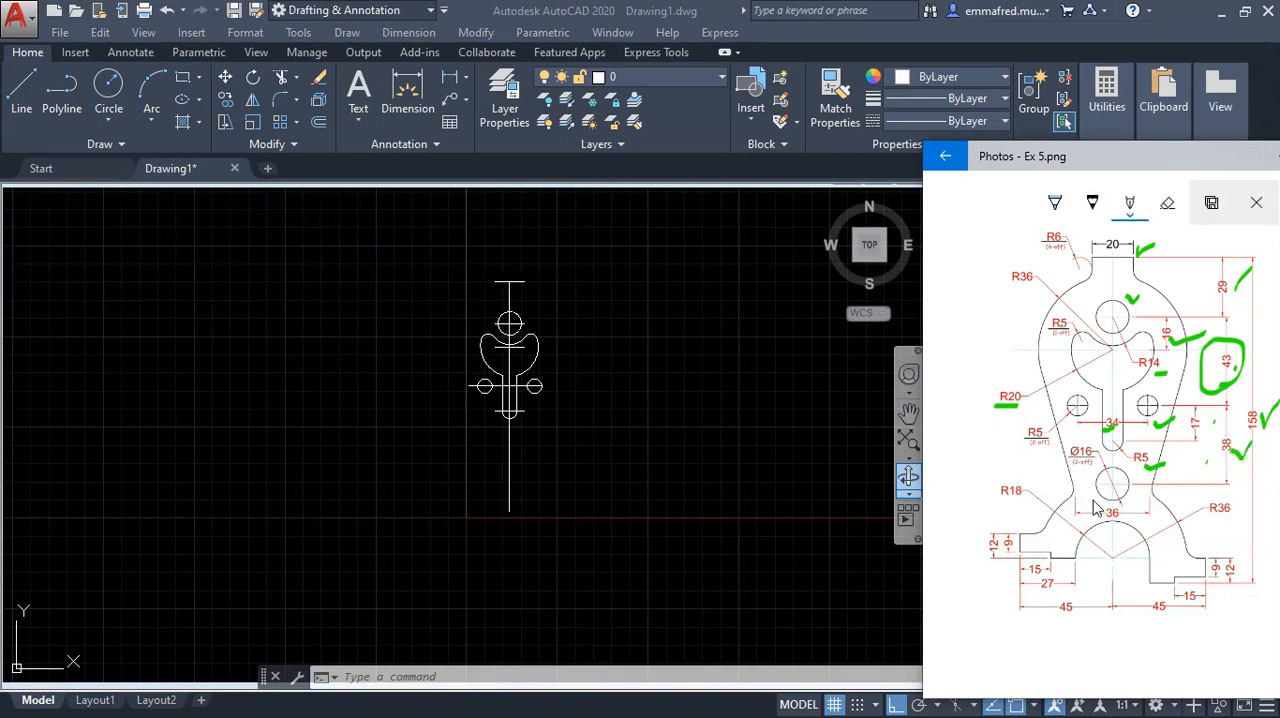
Step: Offset the horizontal line through the two 5 mm radius circles 38 mm downward
click(591, 443)
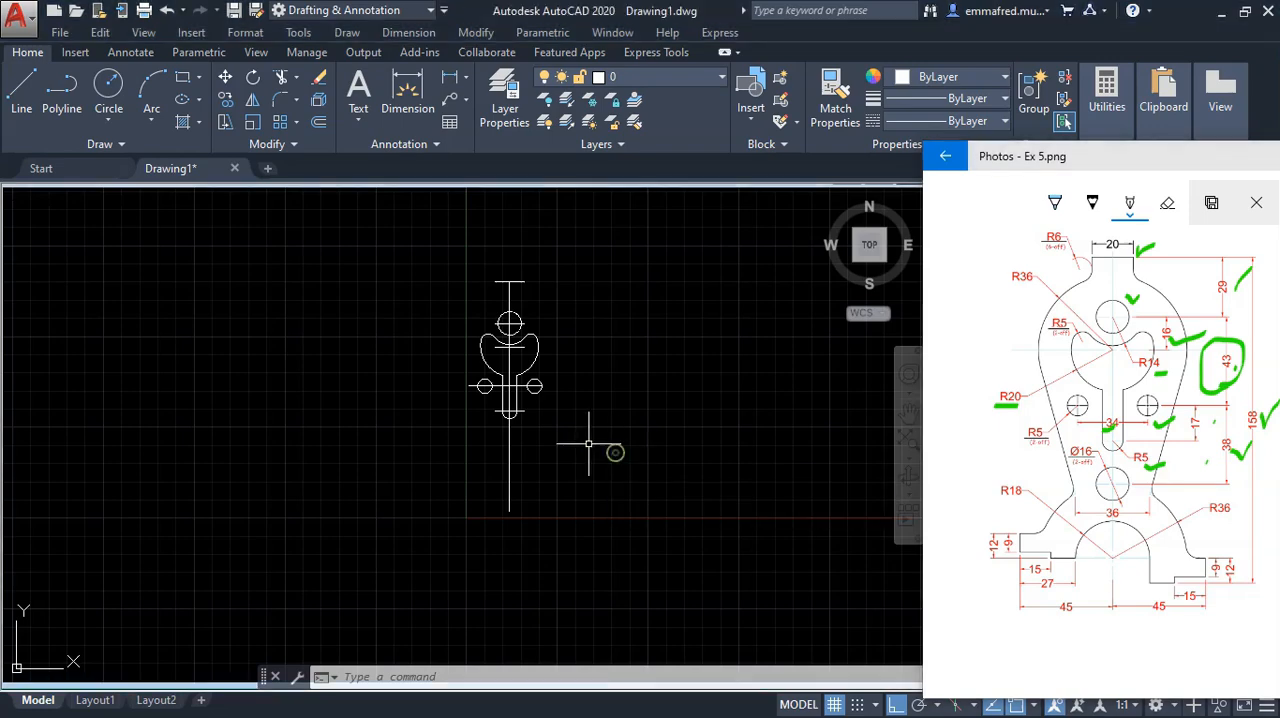
click(605, 447)
text(o)
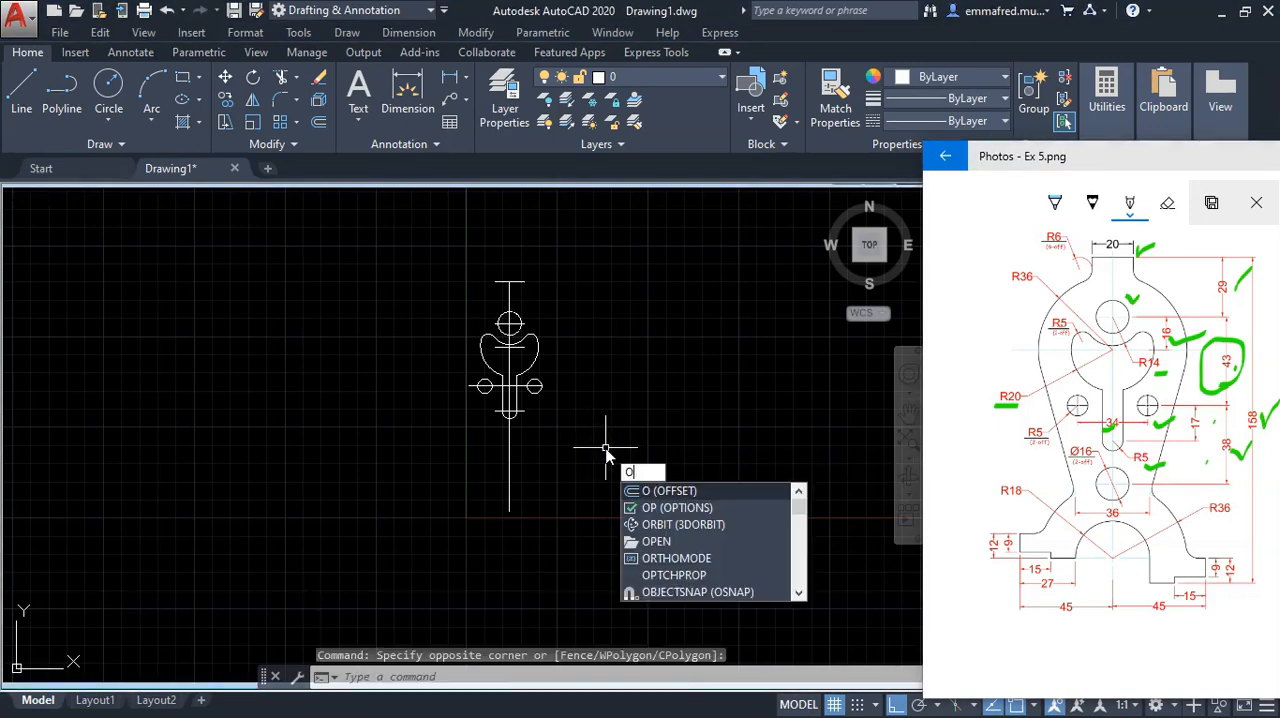
key(Return)
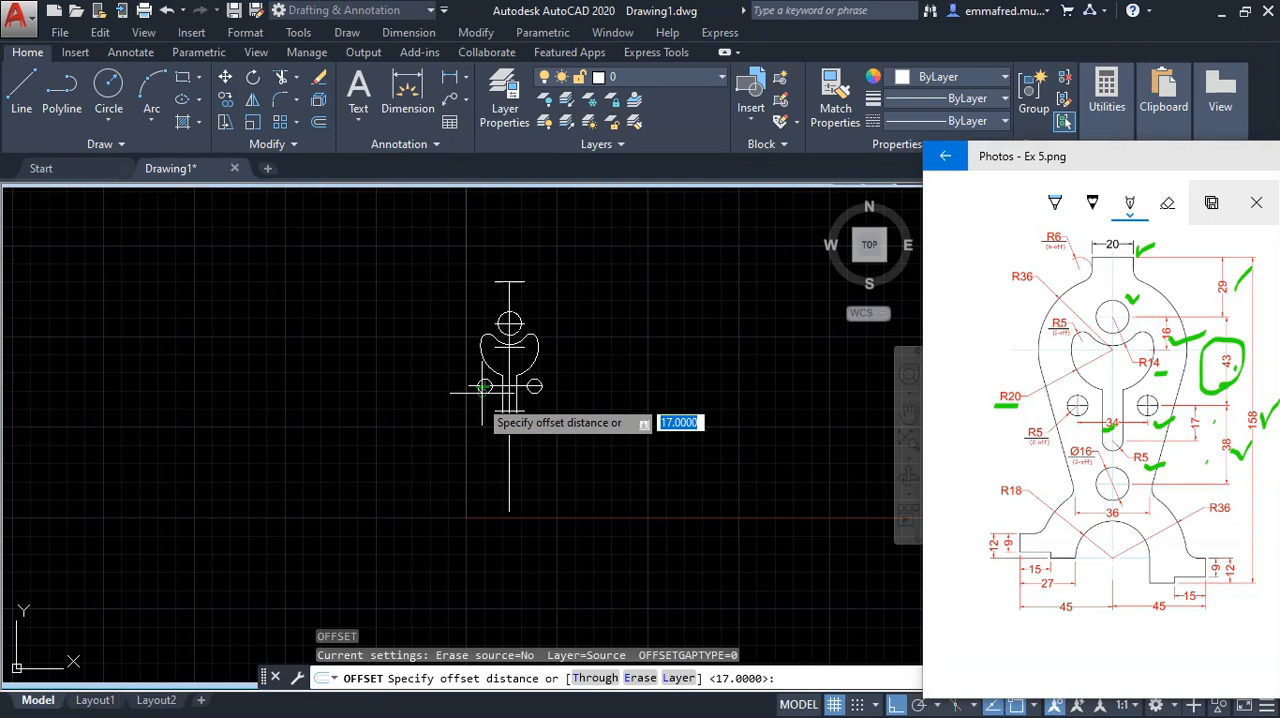
text(38)
key(Return)
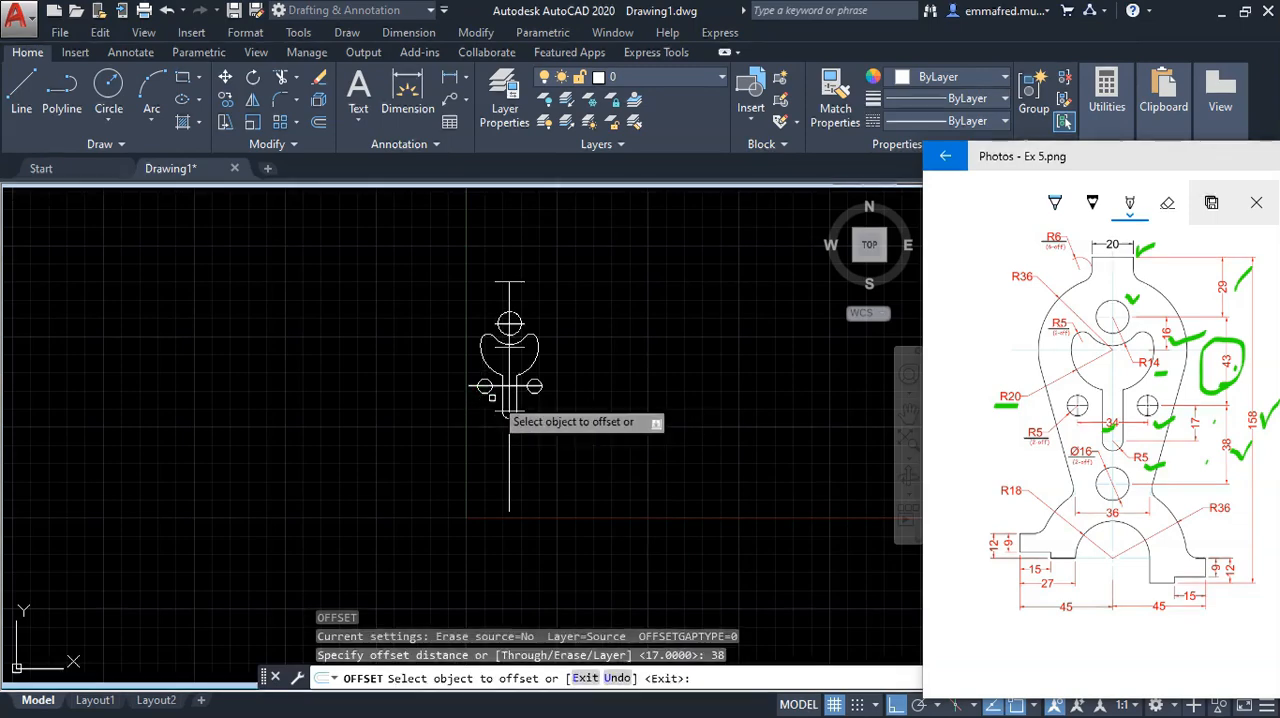
scroll(530, 400, up, 2)
click(521, 388)
click(528, 480)
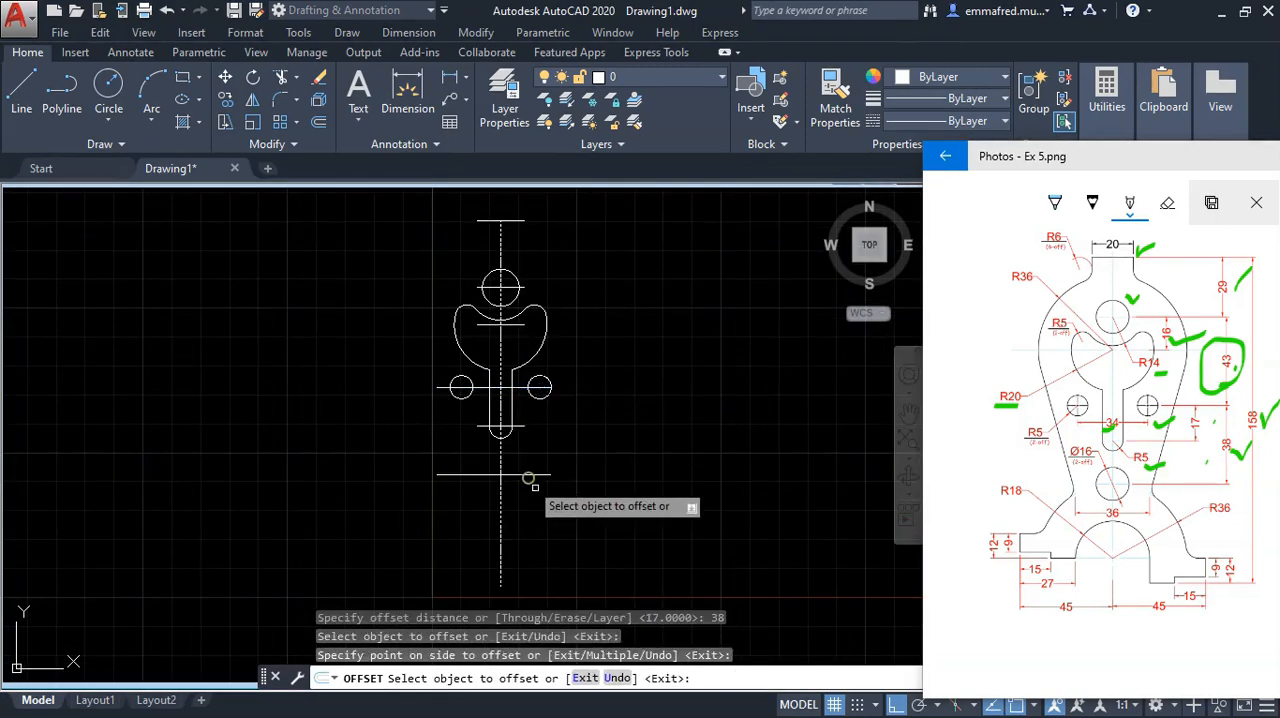
key(Escape)
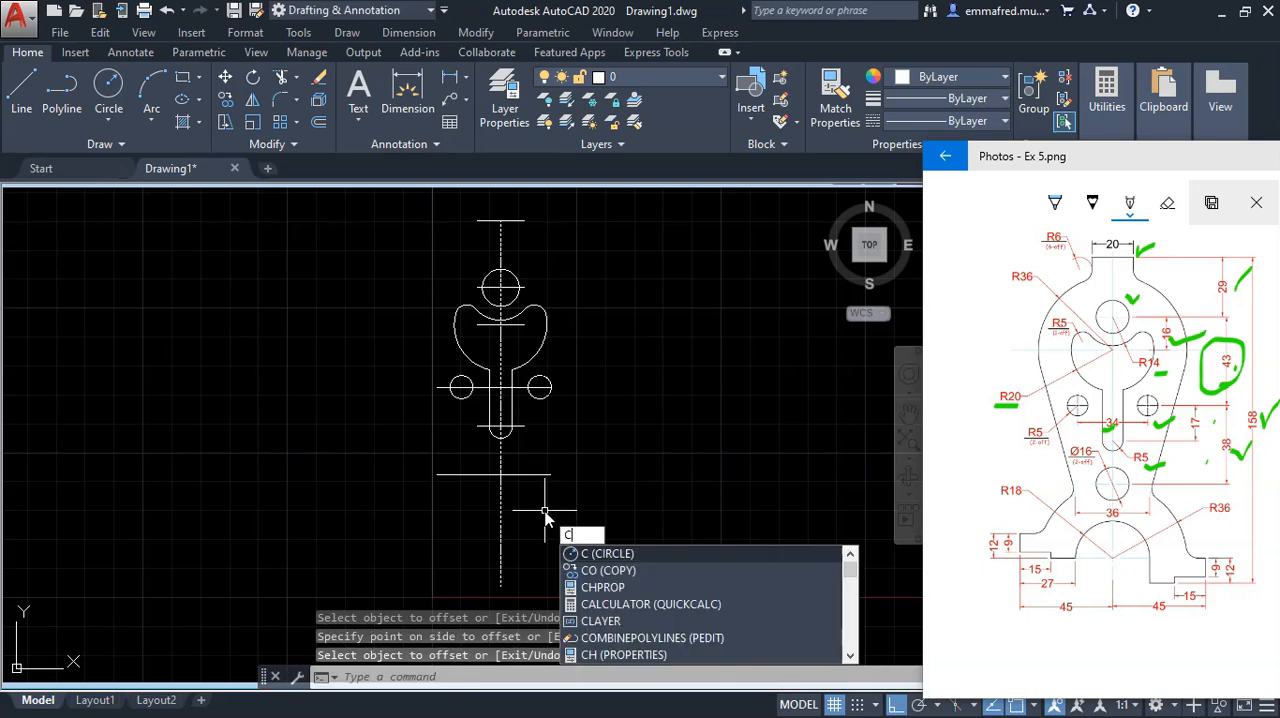
Step: Draw a 16 mm diameter circle centred where the new offset line crosses the vertical centreline
click(588, 556)
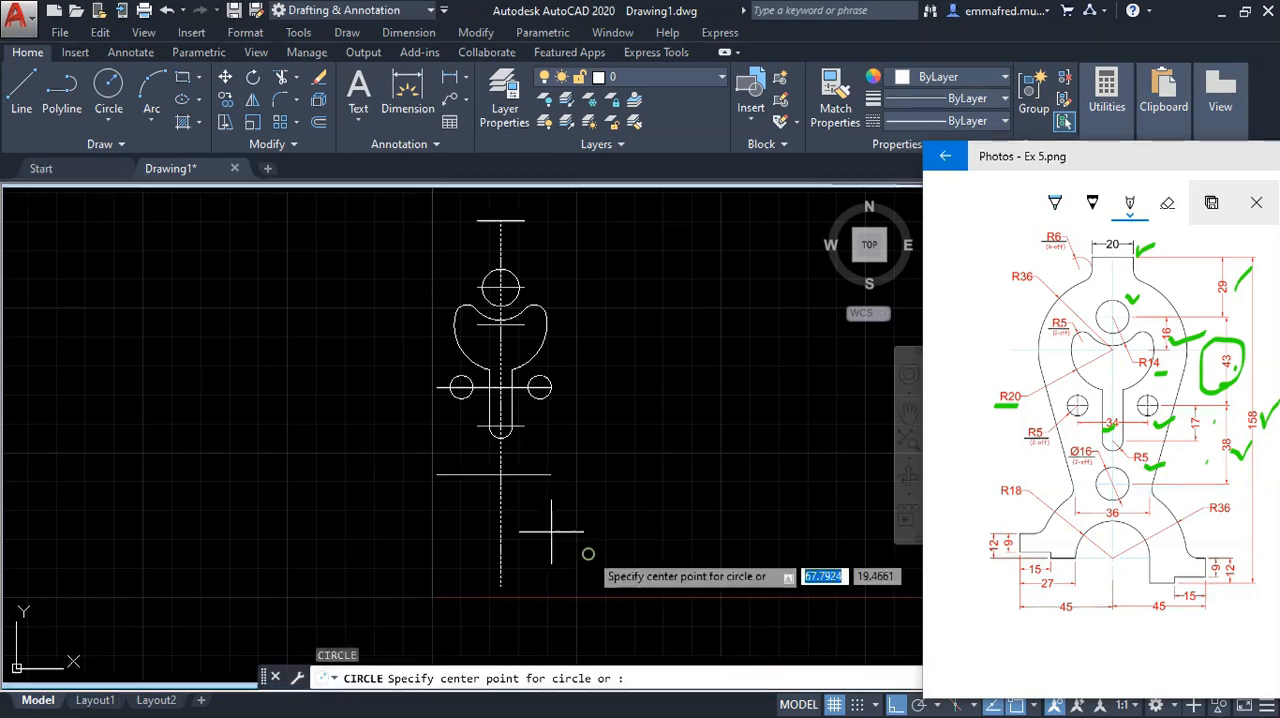
click(500, 476)
text(d)
key(Return)
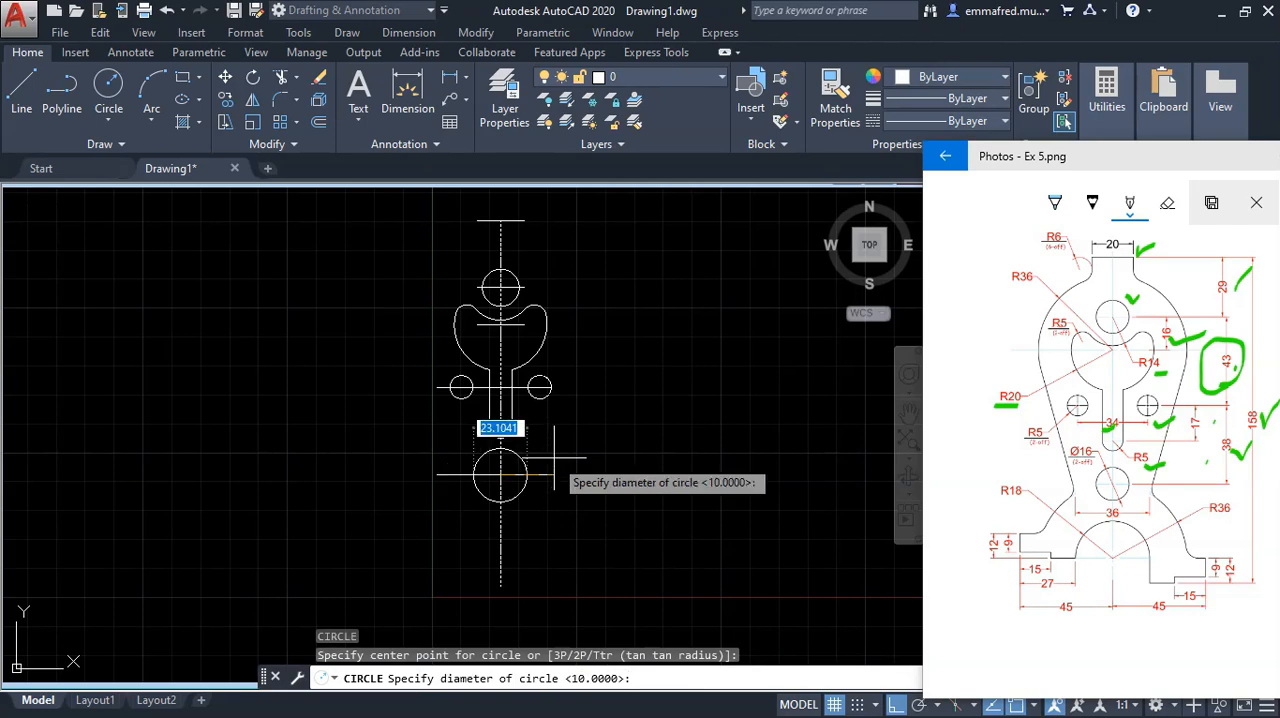
text(1)
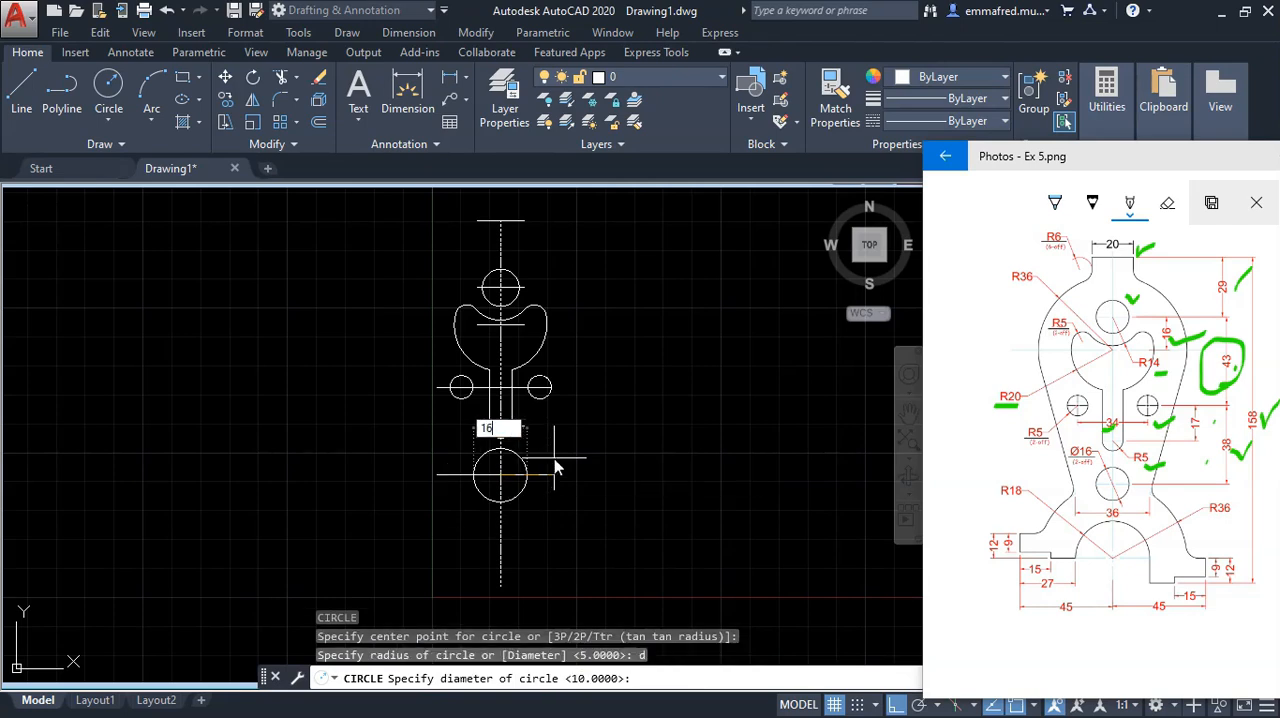
text(6)
key(Return)
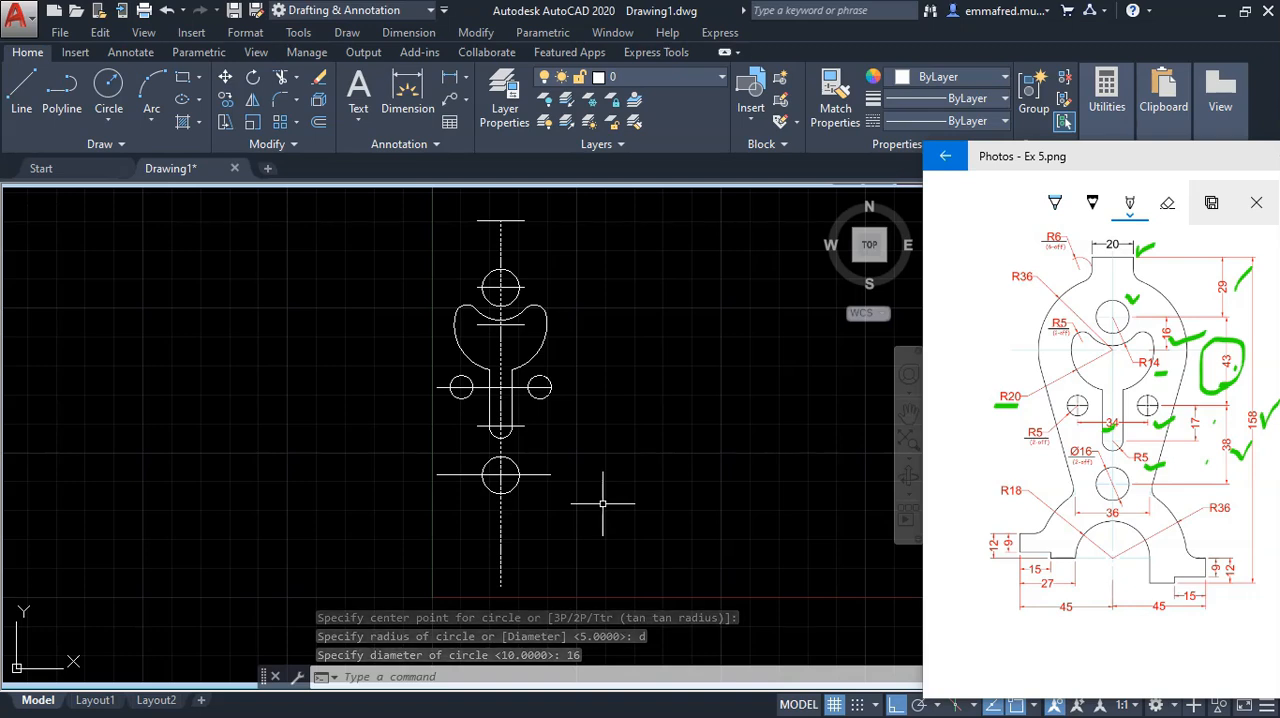
Step: Underline the R18 radius on the reference image
scroll(604, 376, down, 2)
scroll(576, 446, up, 2)
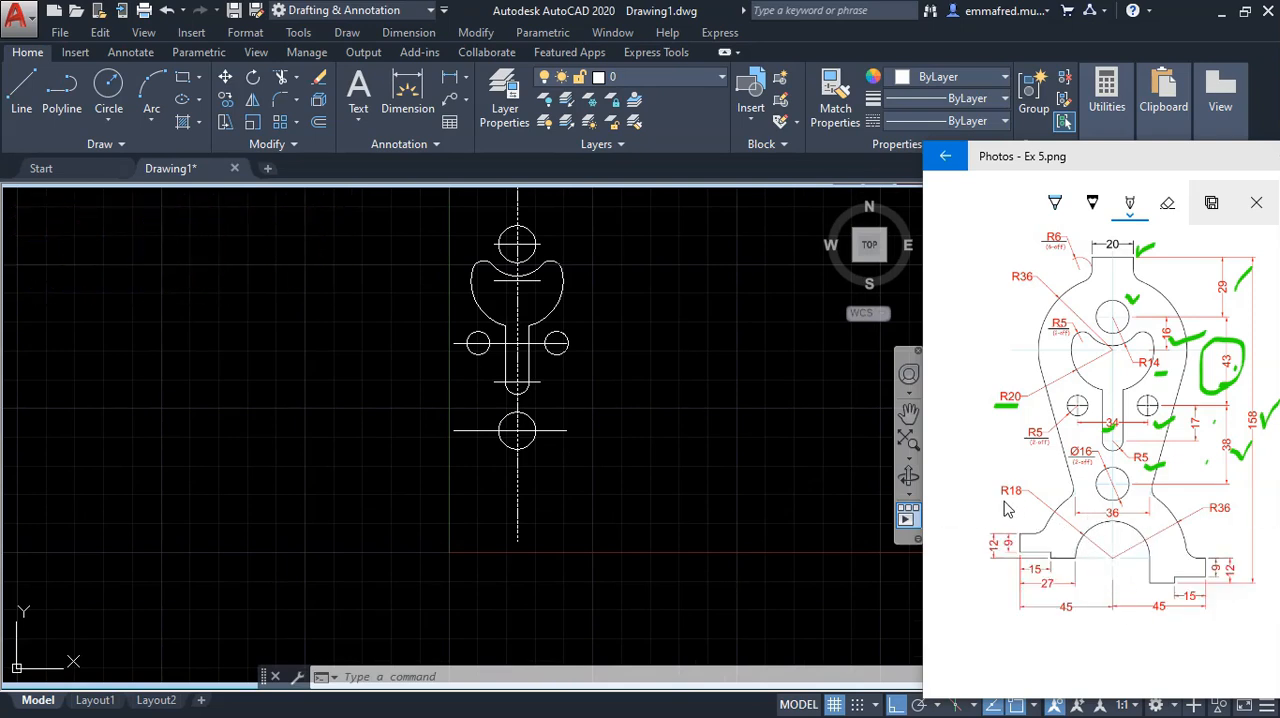
drag(1001, 498, 1020, 493)
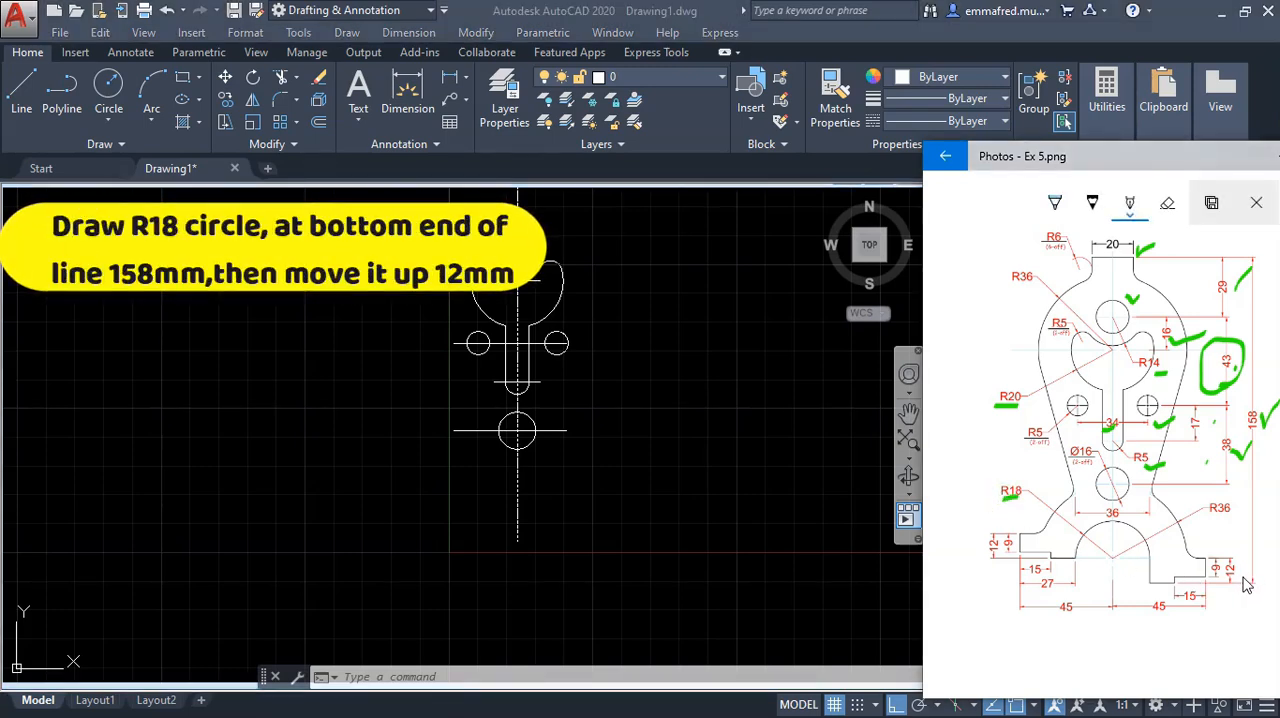
Step: Draw an 18 mm radius circle centred on the lower end of the vertical centreline
click(639, 526)
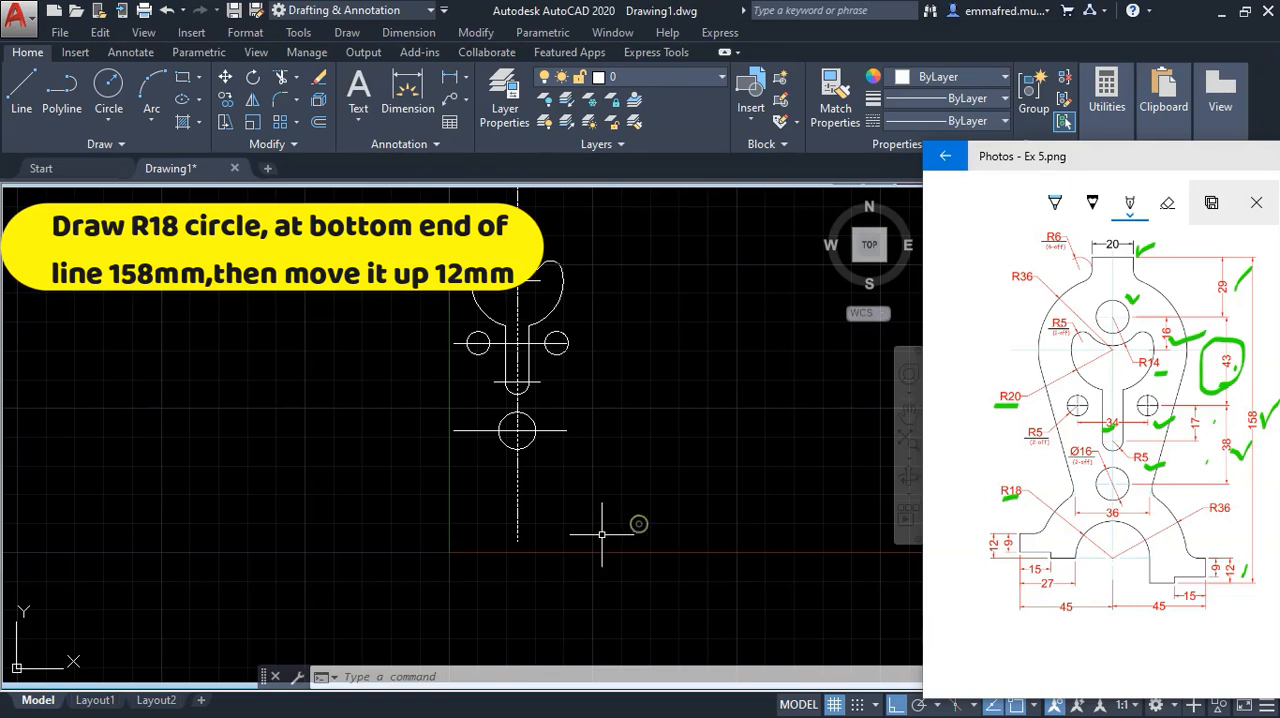
text(c)
key(Return)
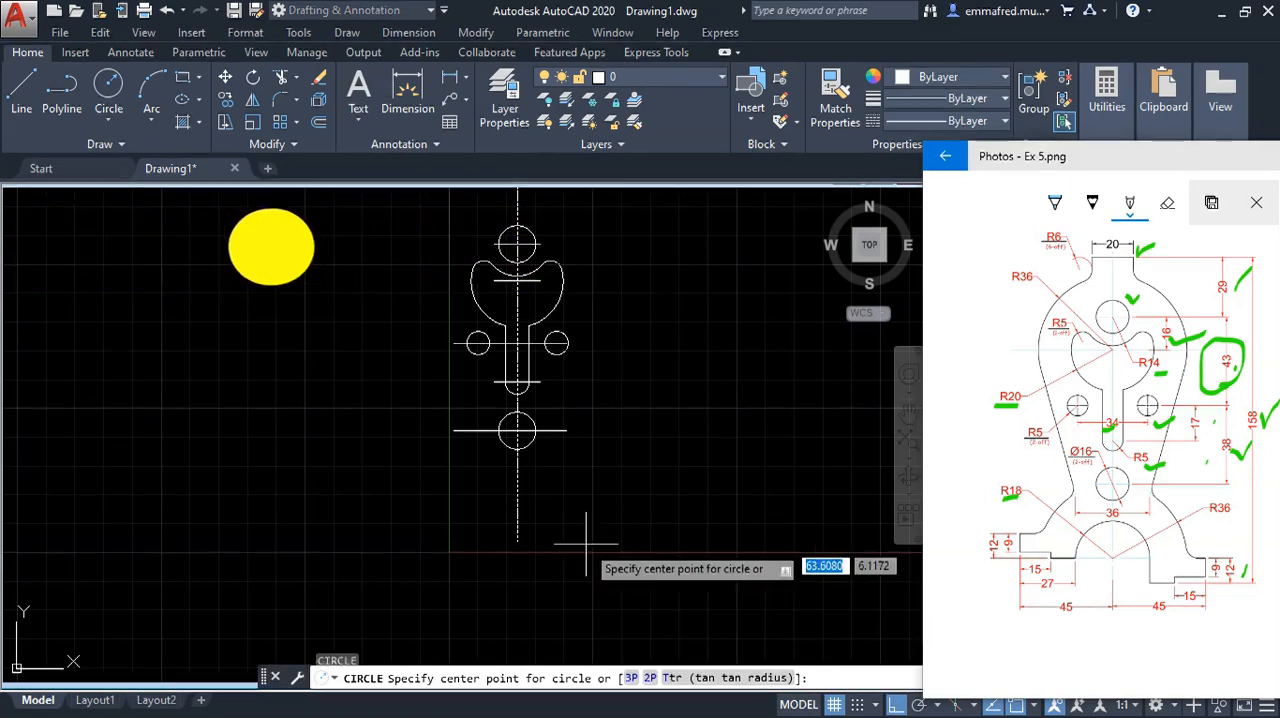
click(517, 541)
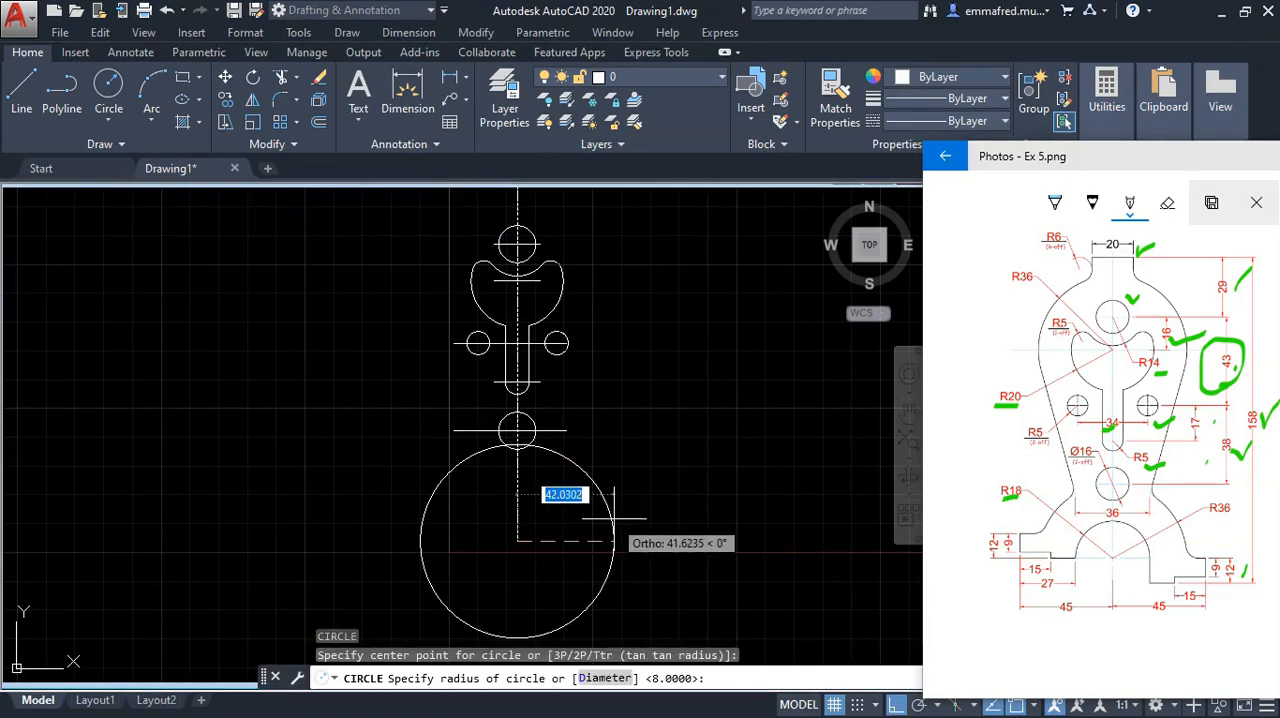
text(18)
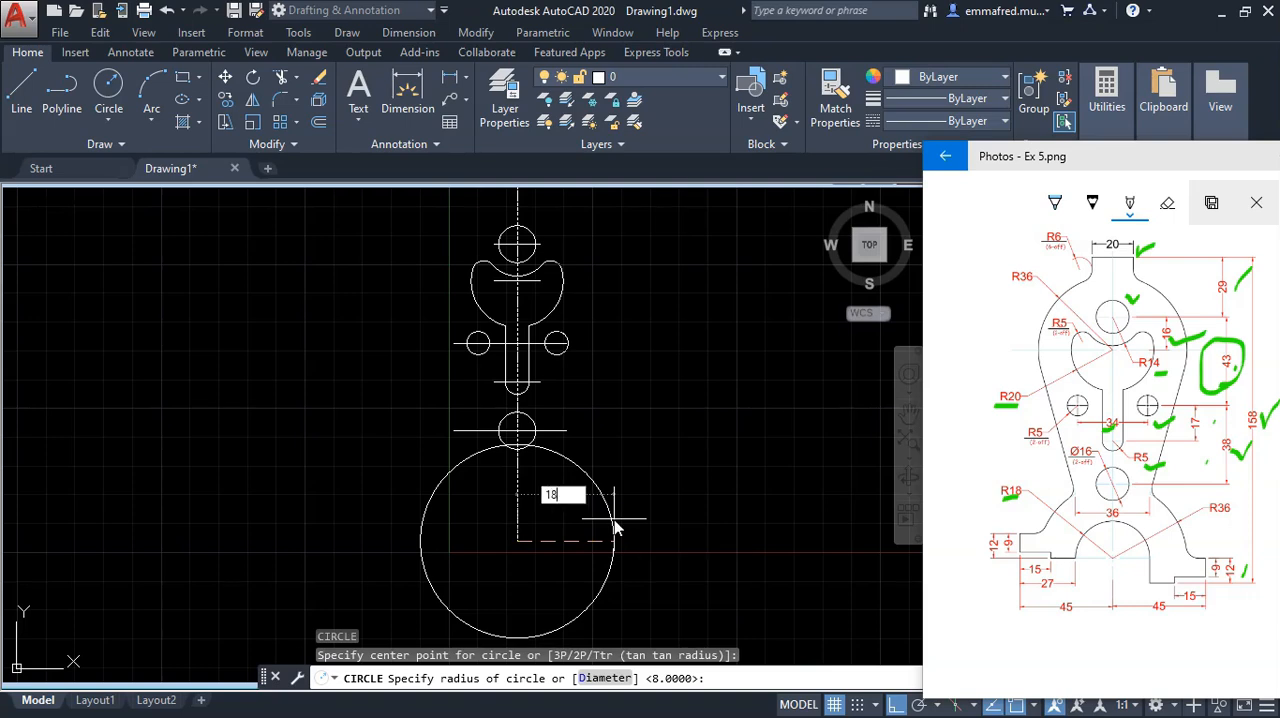
key(Return)
Step: Move the 18 mm radius circle straight up by 12 mm
click(598, 552)
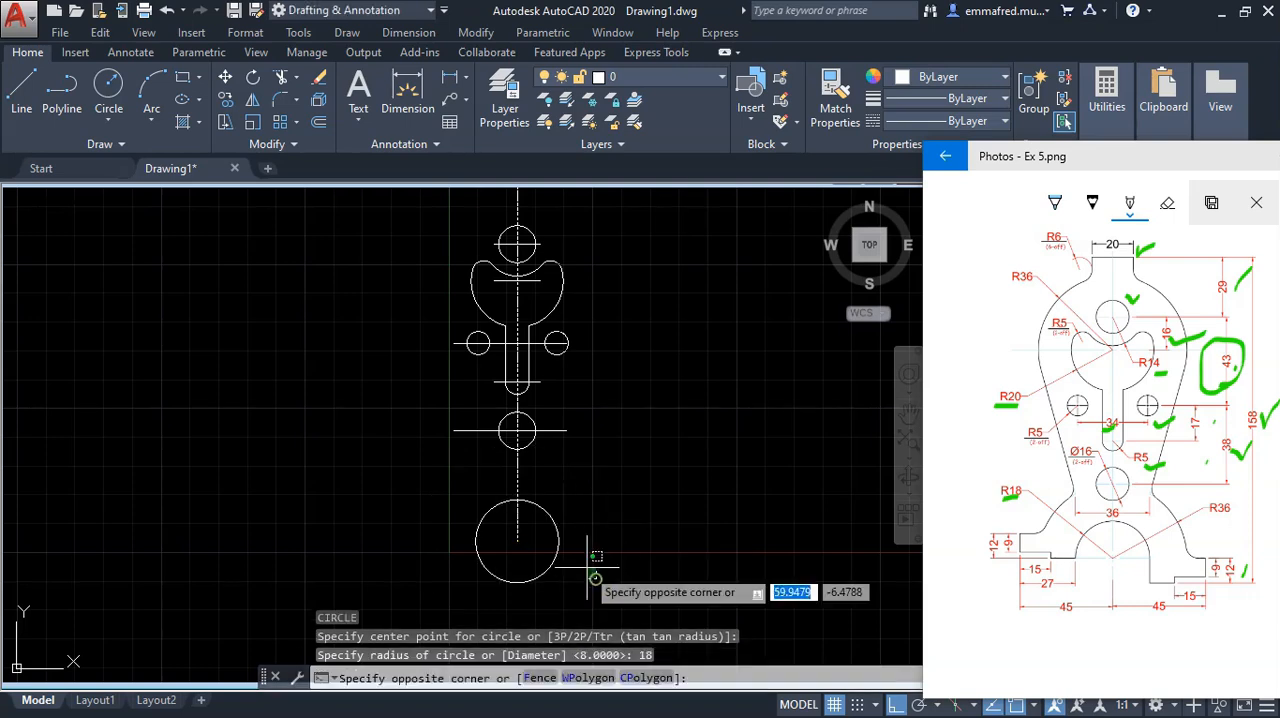
click(548, 534)
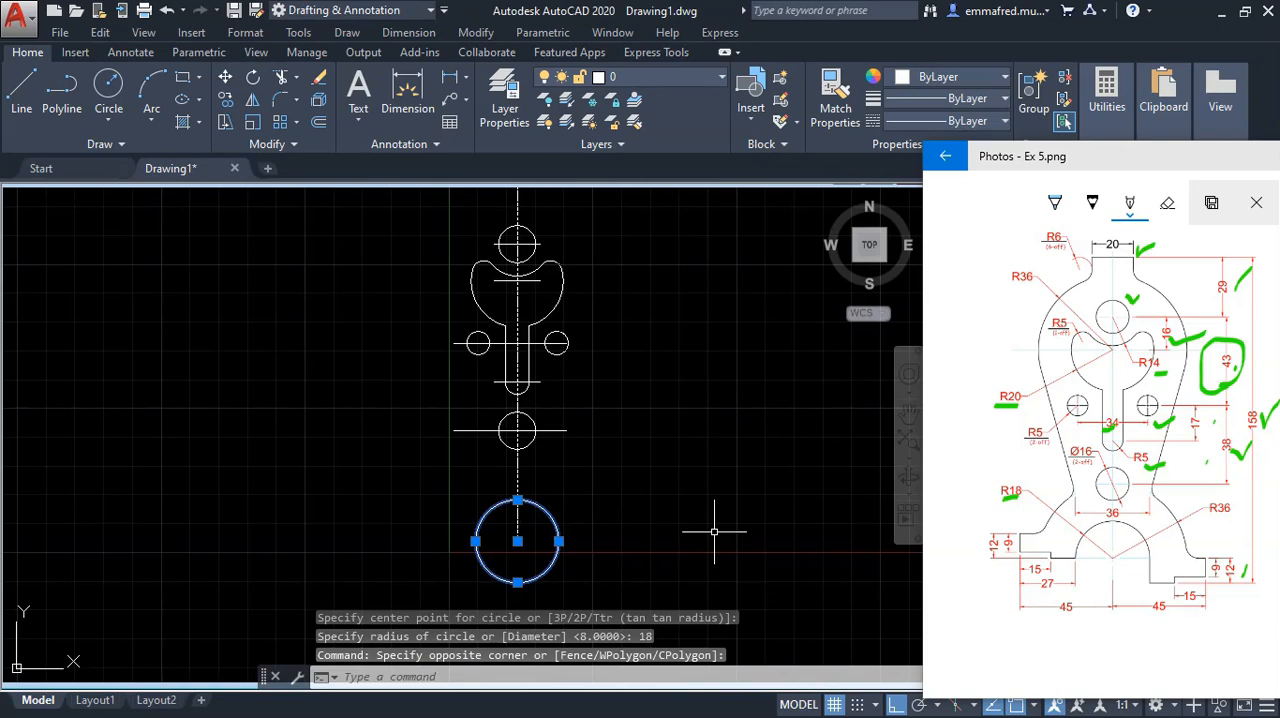
key(Return)
click(674, 550)
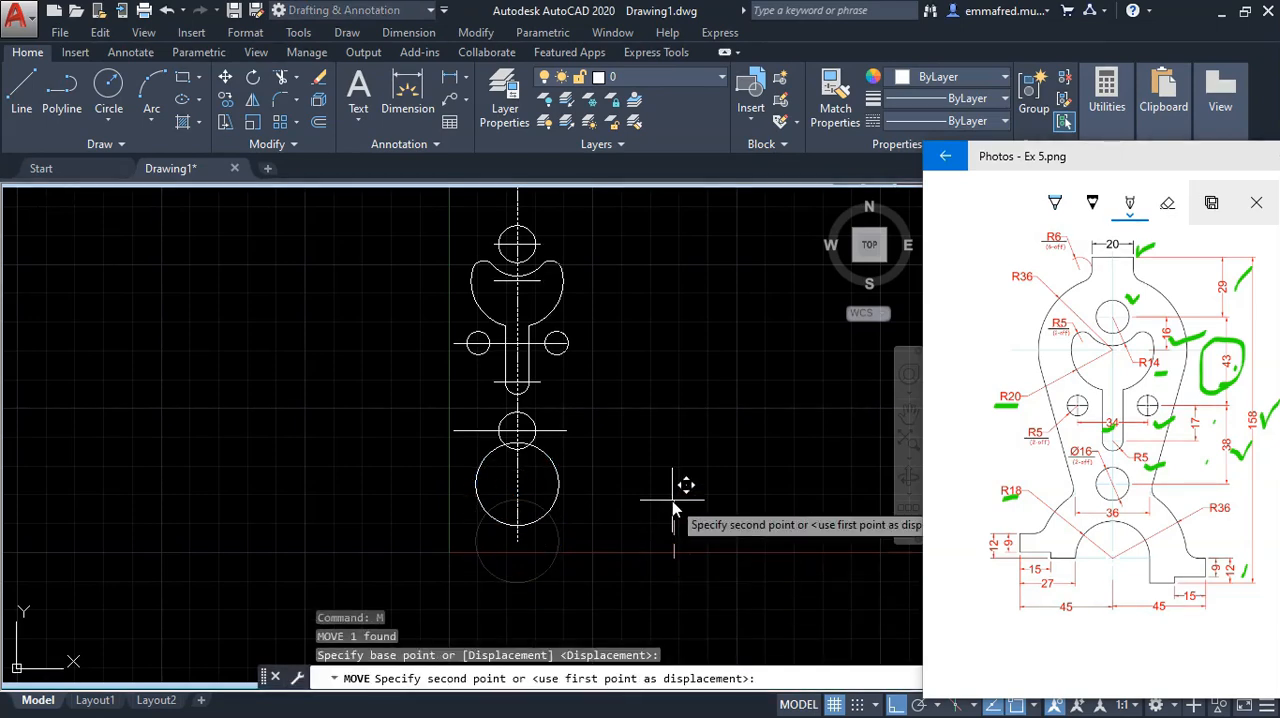
text(12)
key(Return)
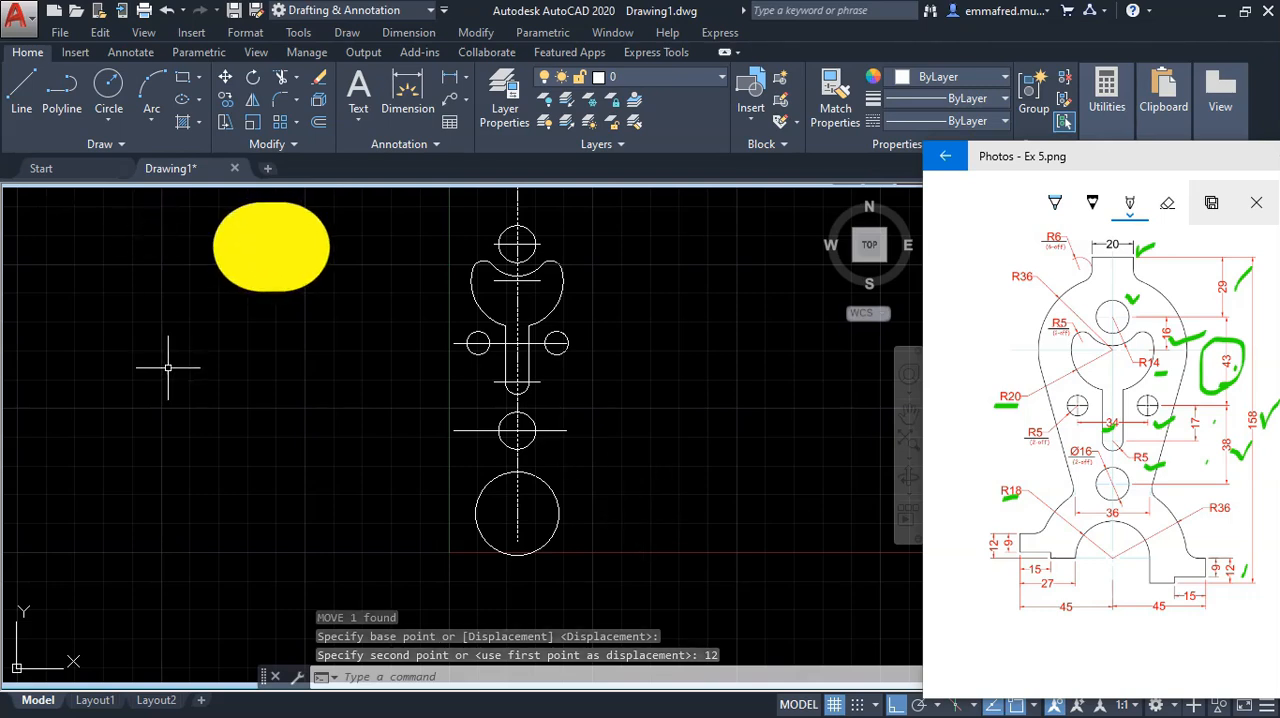
Step: Draw a horizontal line about 99 mm long through the centre of the 18 mm radius circle, extending past both sides
text(L)
key(Return)
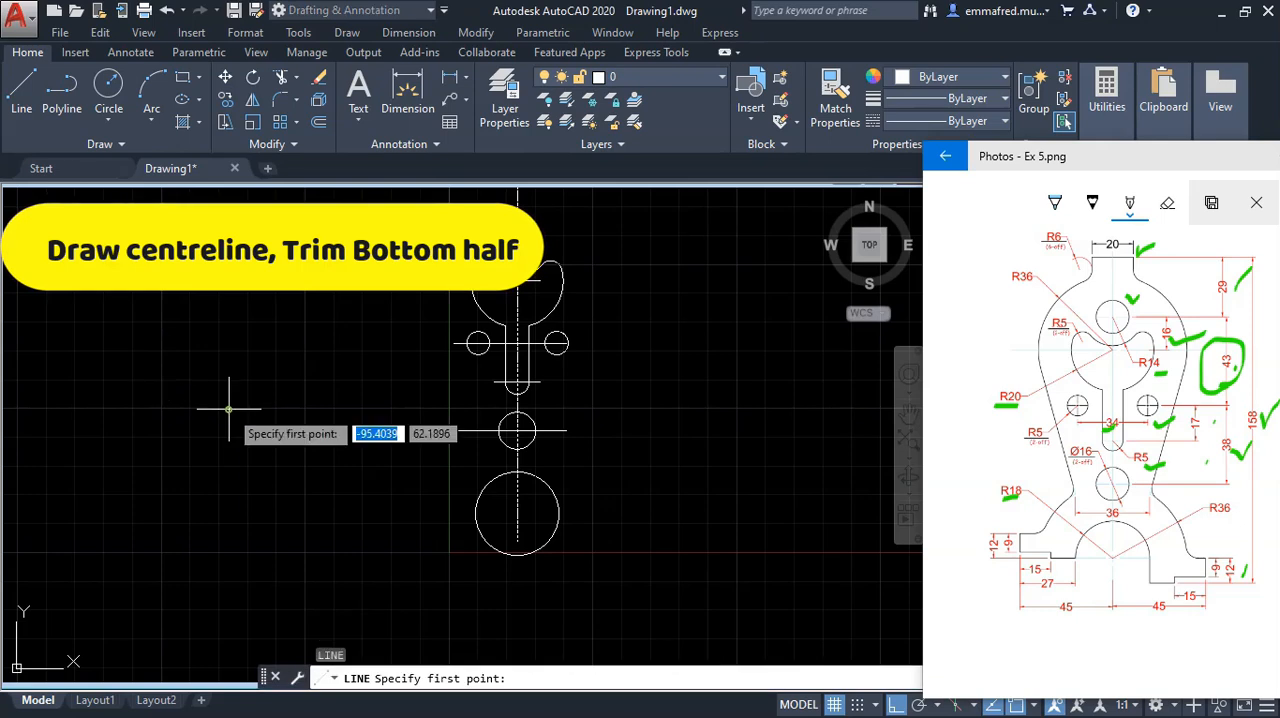
click(417, 514)
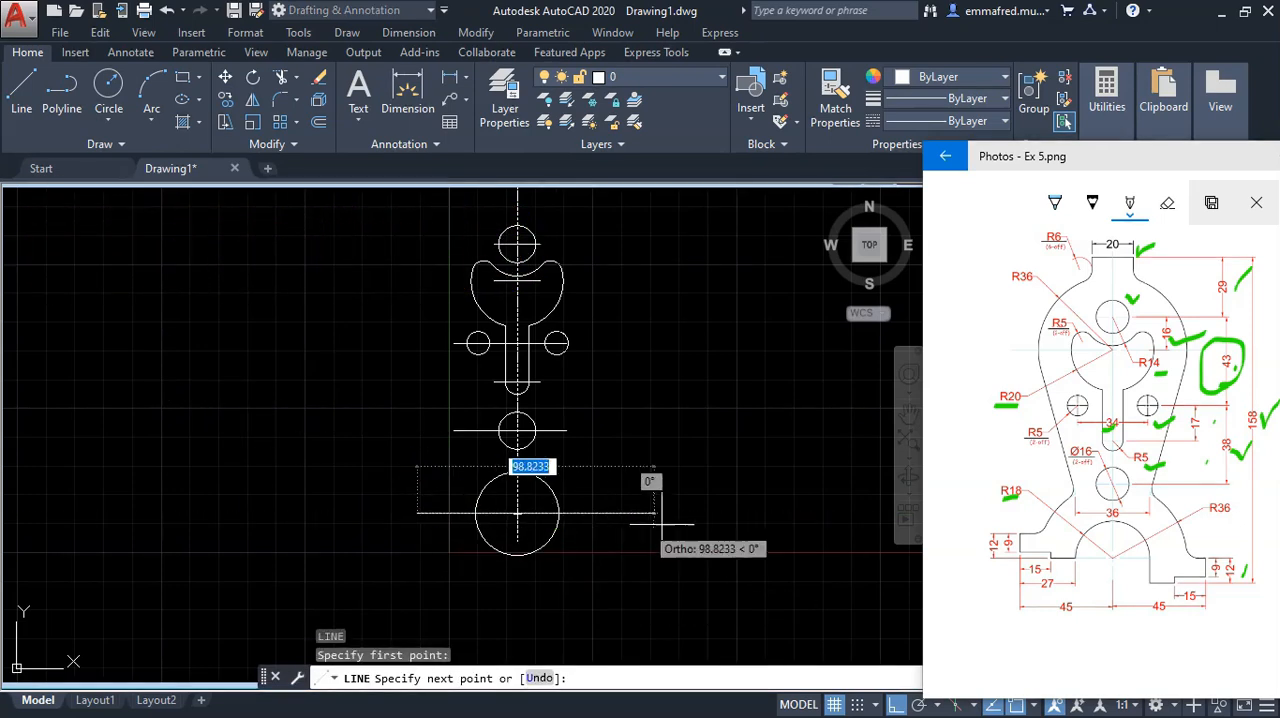
click(646, 490)
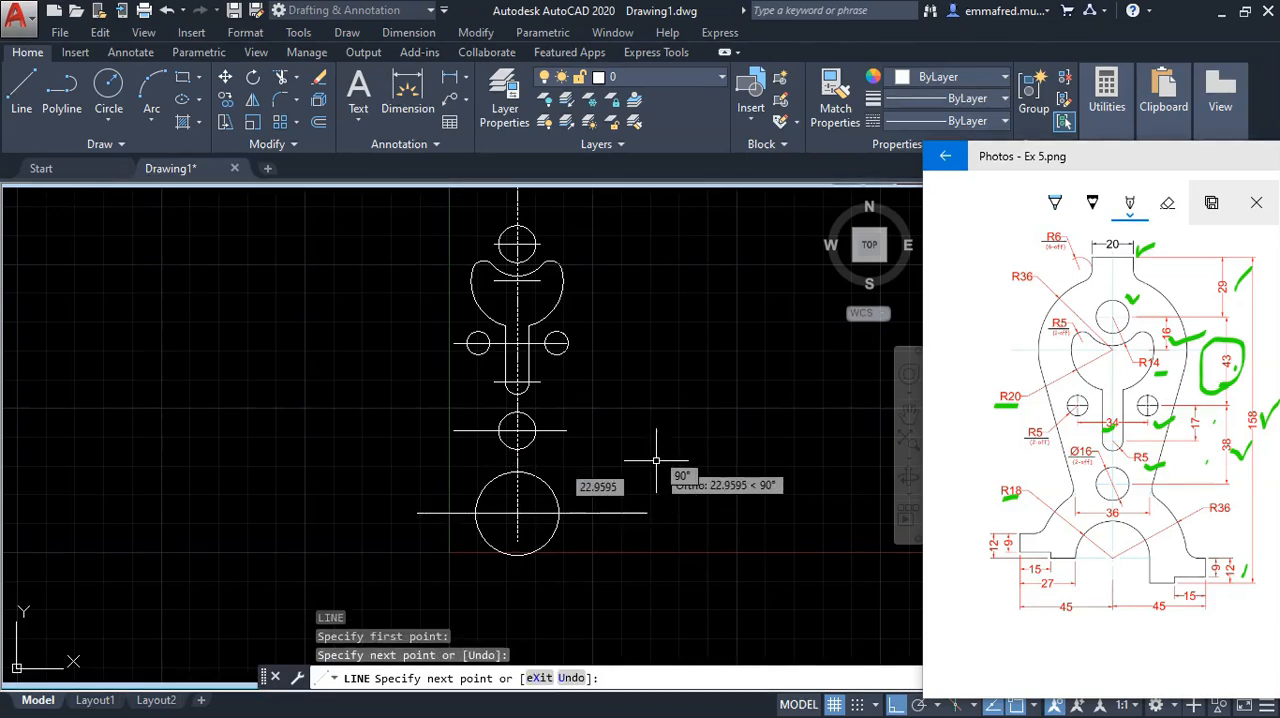
key(Escape)
key(Escape)
key(Escape)
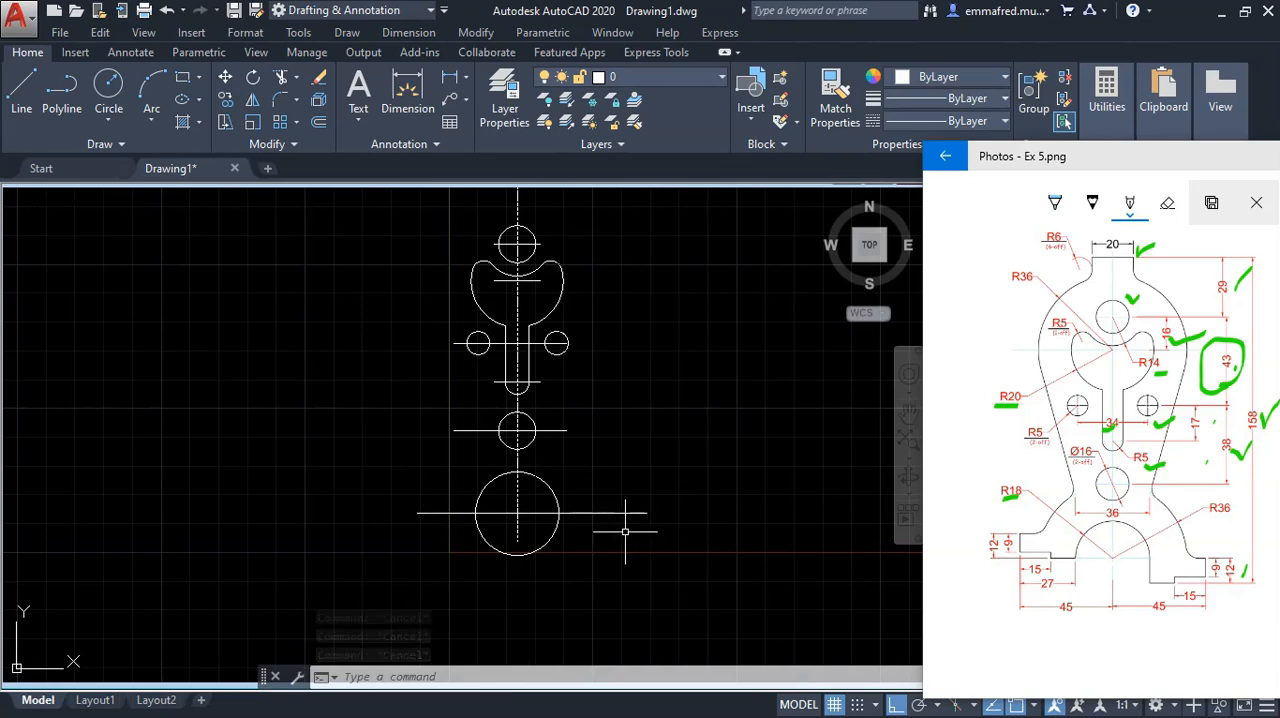
Step: Trim away the half of the 18 mm radius circle below the horizontal line
text(tr)
key(Return)
click(586, 522)
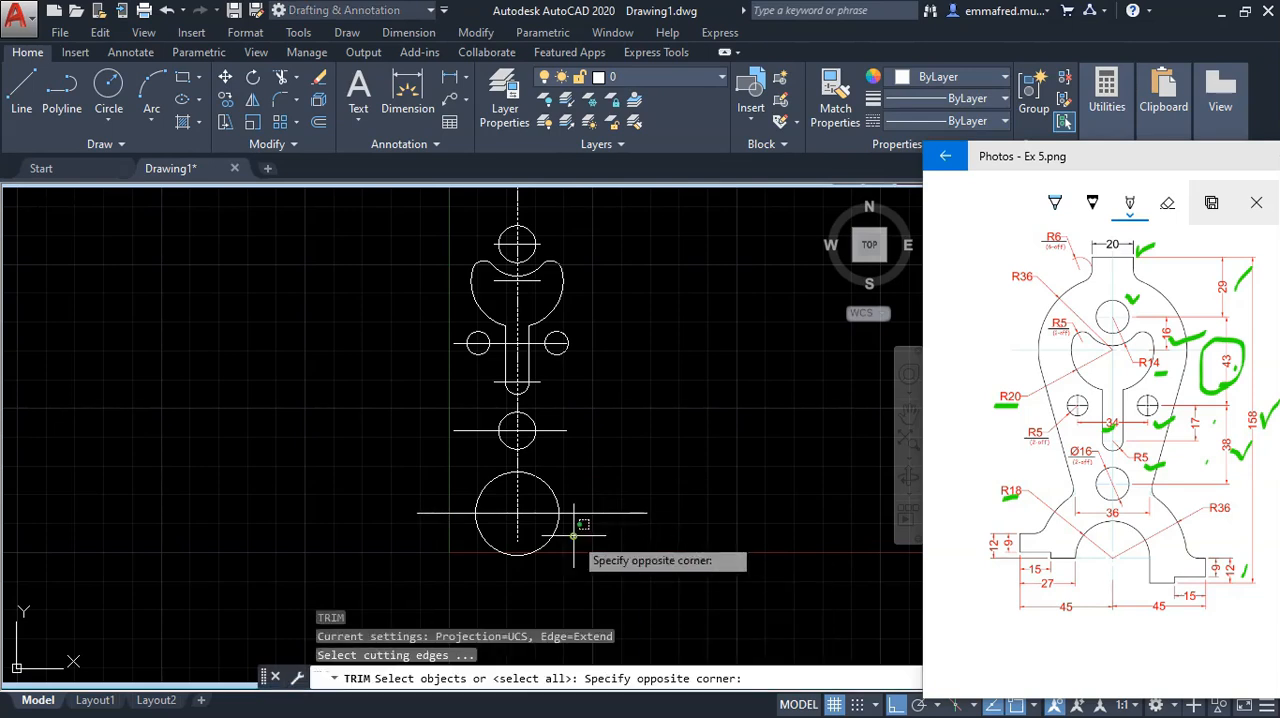
click(540, 505)
key(Return)
click(570, 535)
click(540, 540)
key(Escape)
key(Escape)
key(Escape)
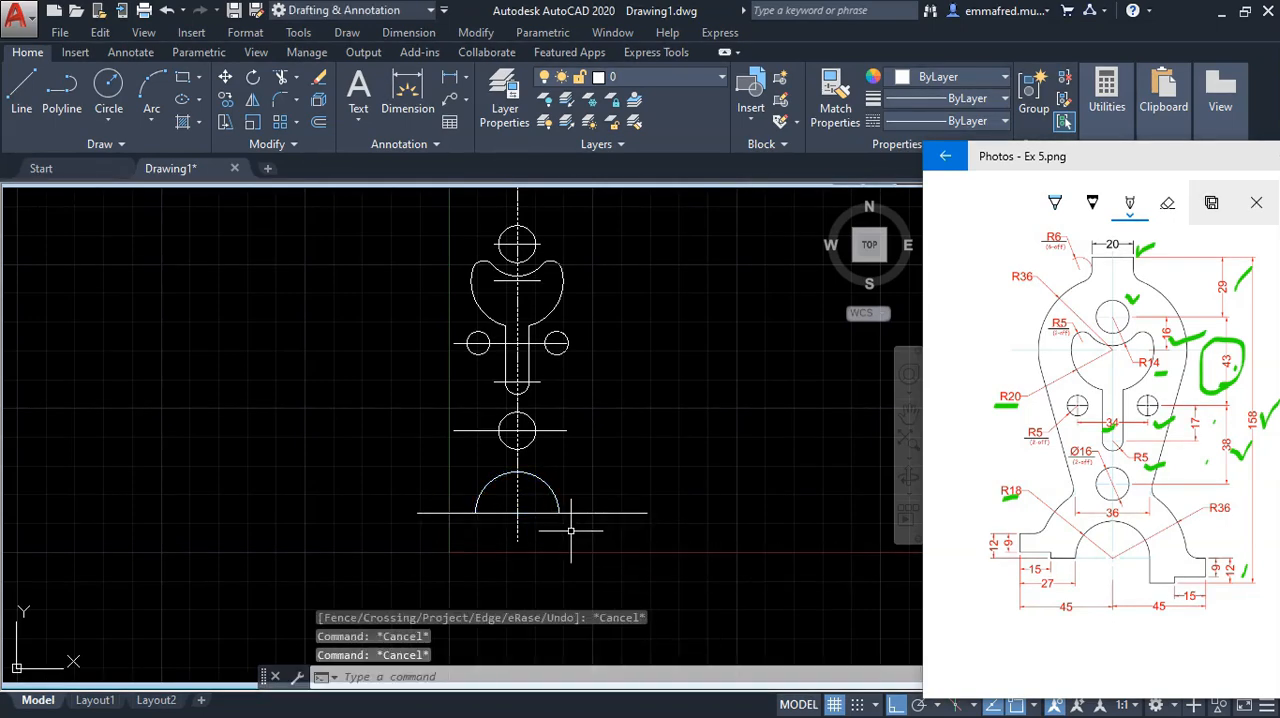
key(Escape)
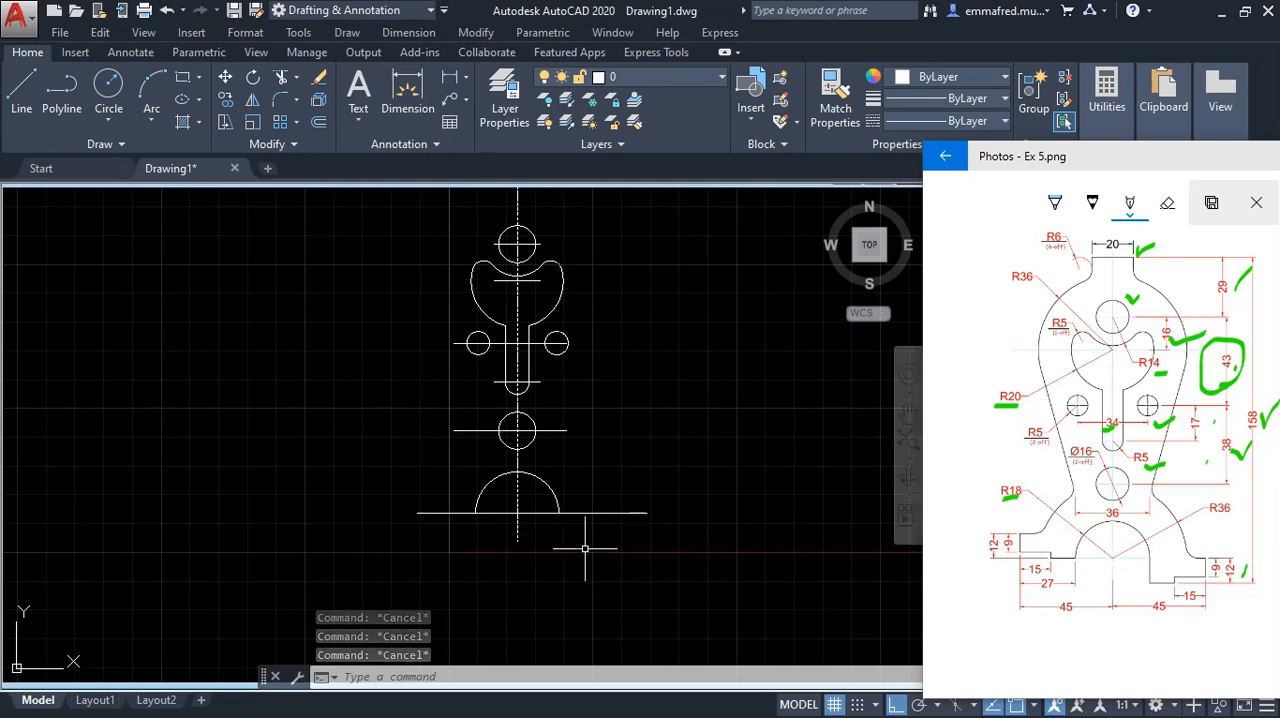
Step: Draw a 12 mm vertical line downward from the right end of the 18 mm radius arc
text(L)
key(Return)
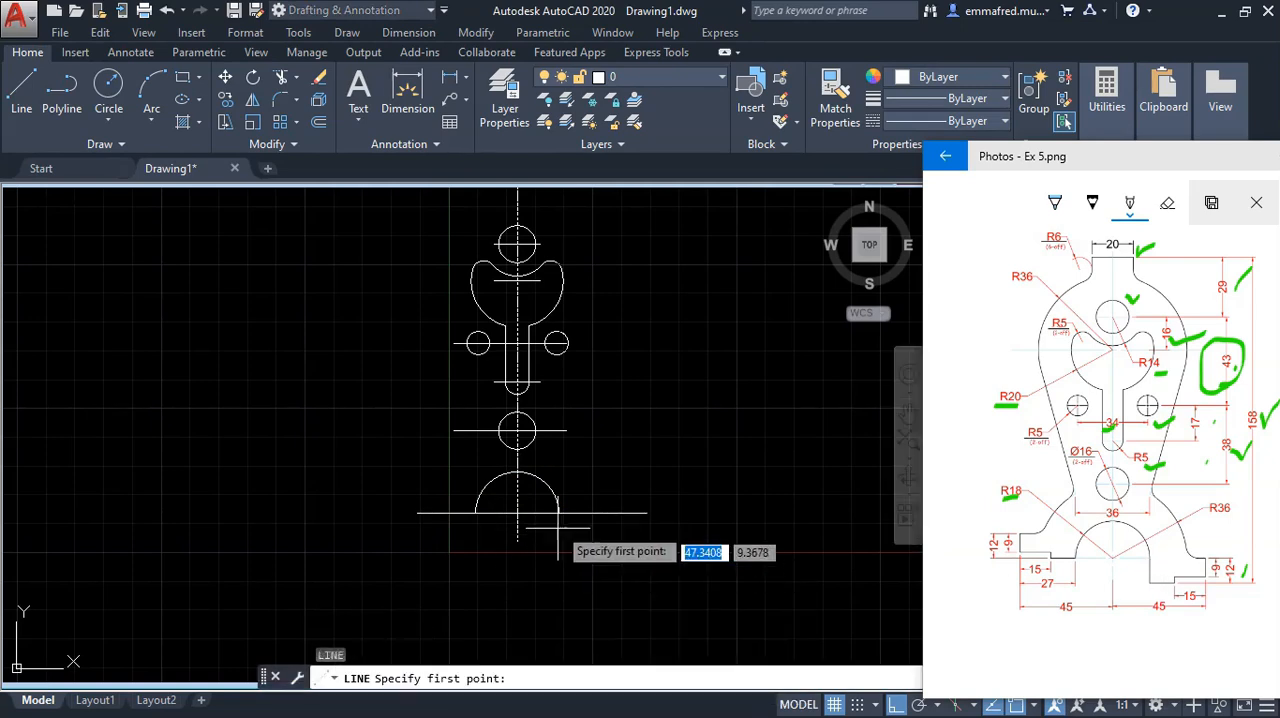
click(557, 513)
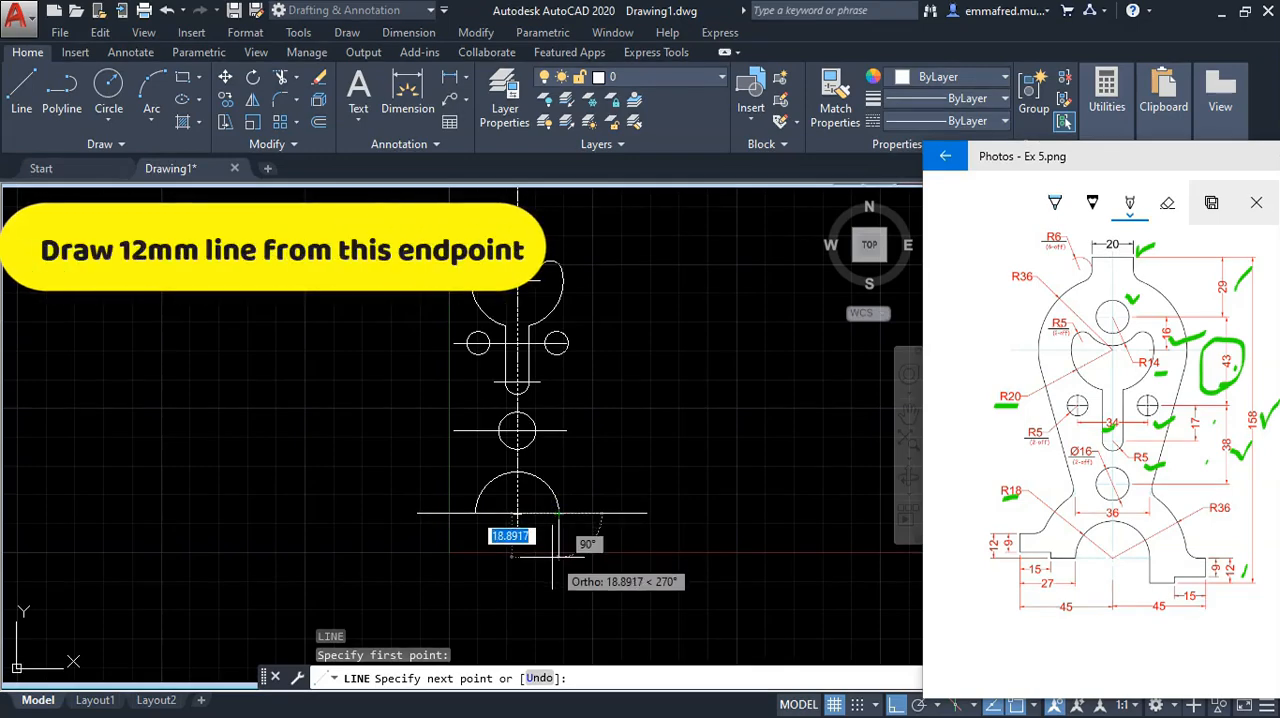
text(1)
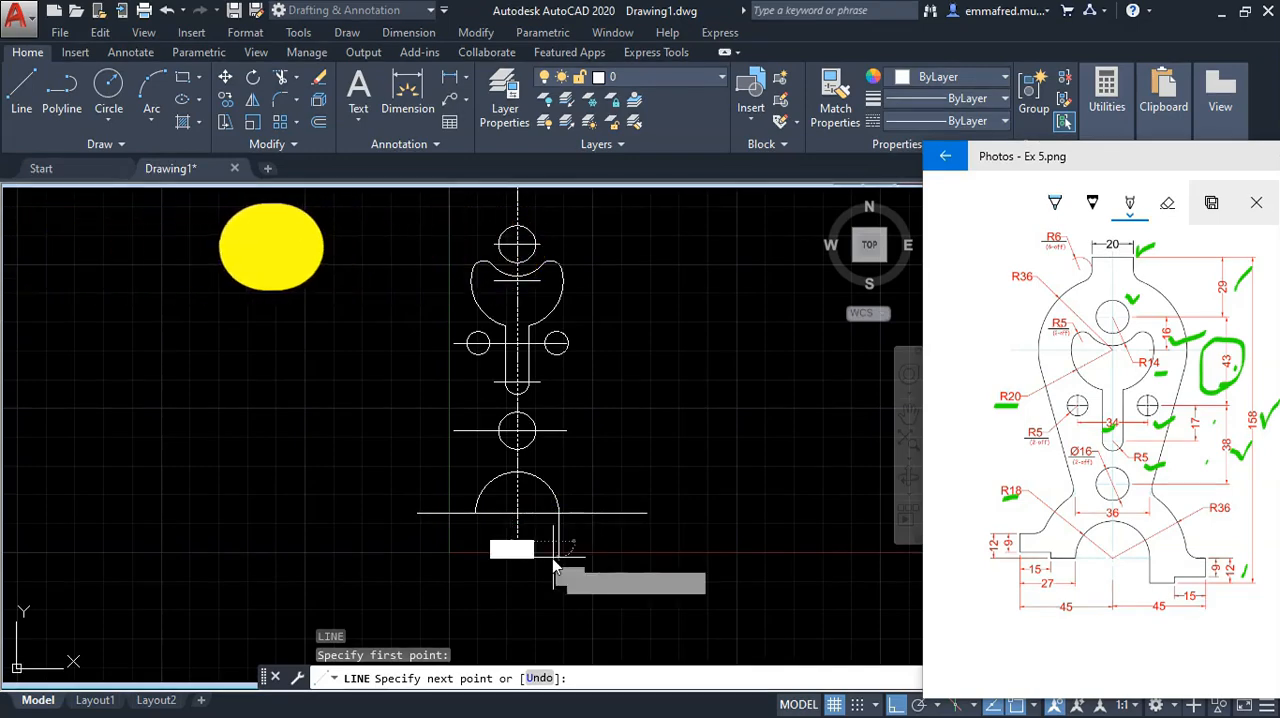
key(Return)
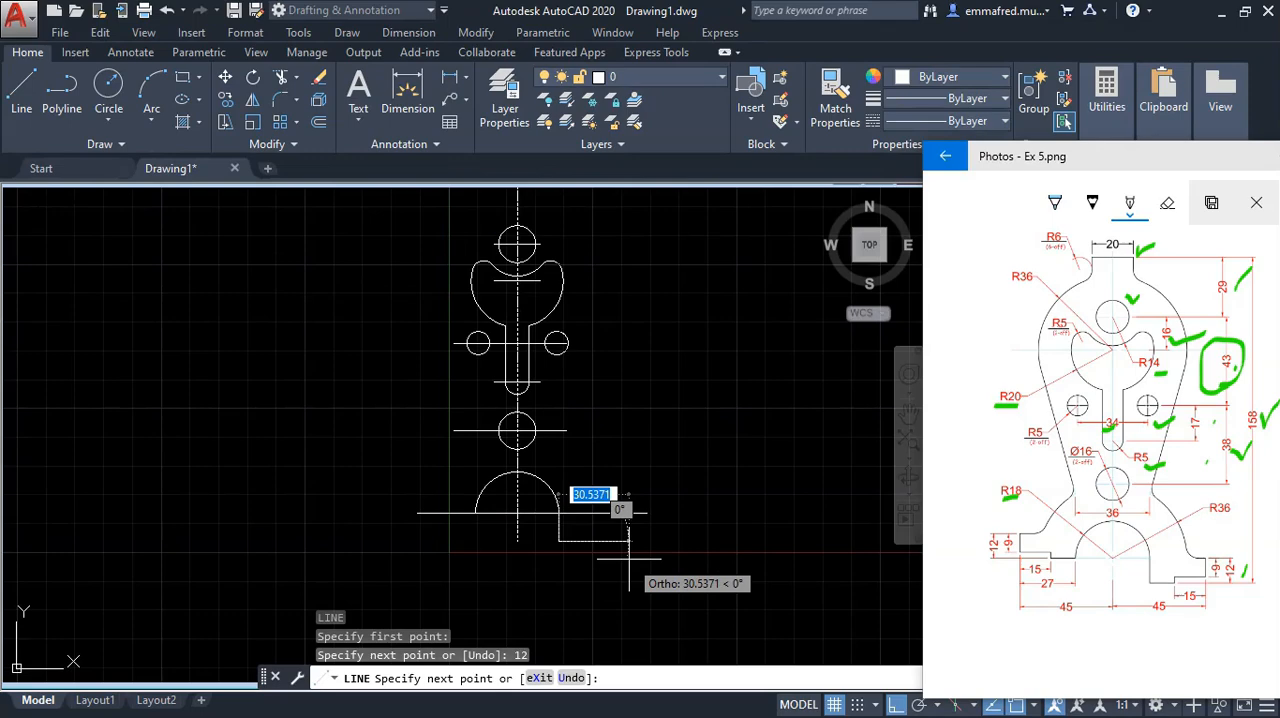
key(Escape)
Step: Draw a 12 mm horizontal line to the right from the lower end of the arch's 12 mm vertical line
scroll(576, 532, up, 2)
click(1163, 598)
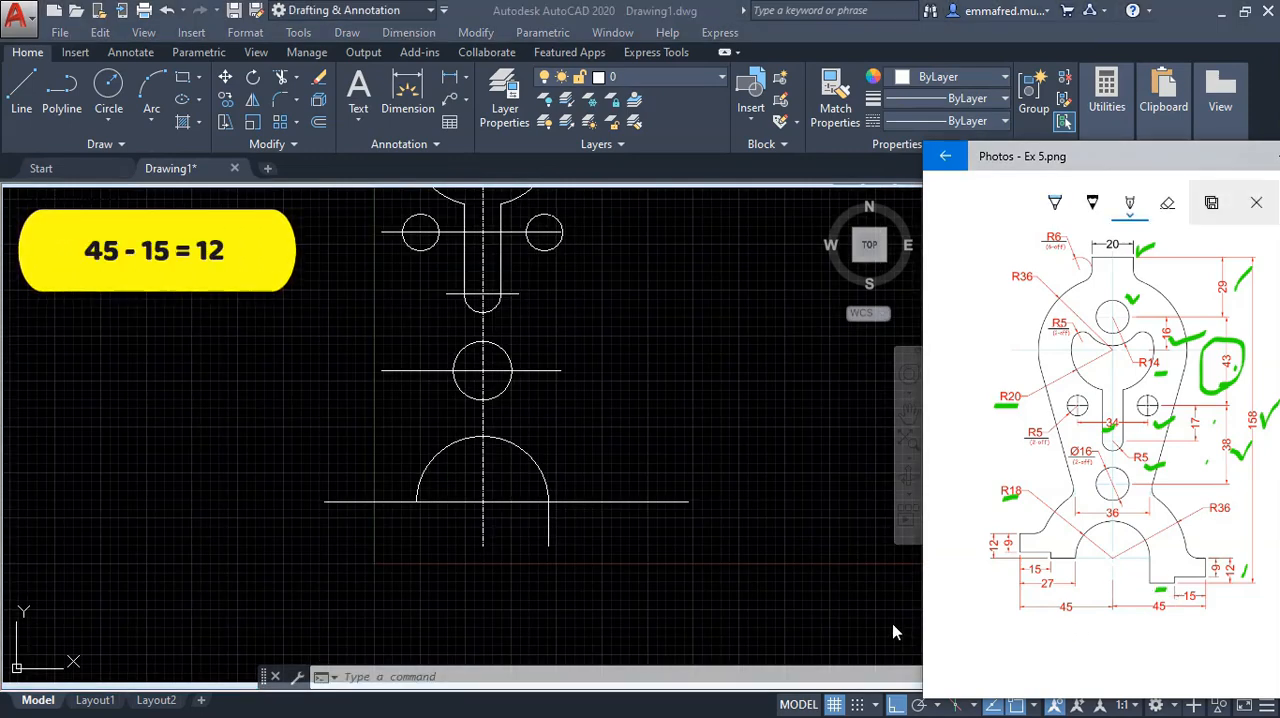
click(622, 556)
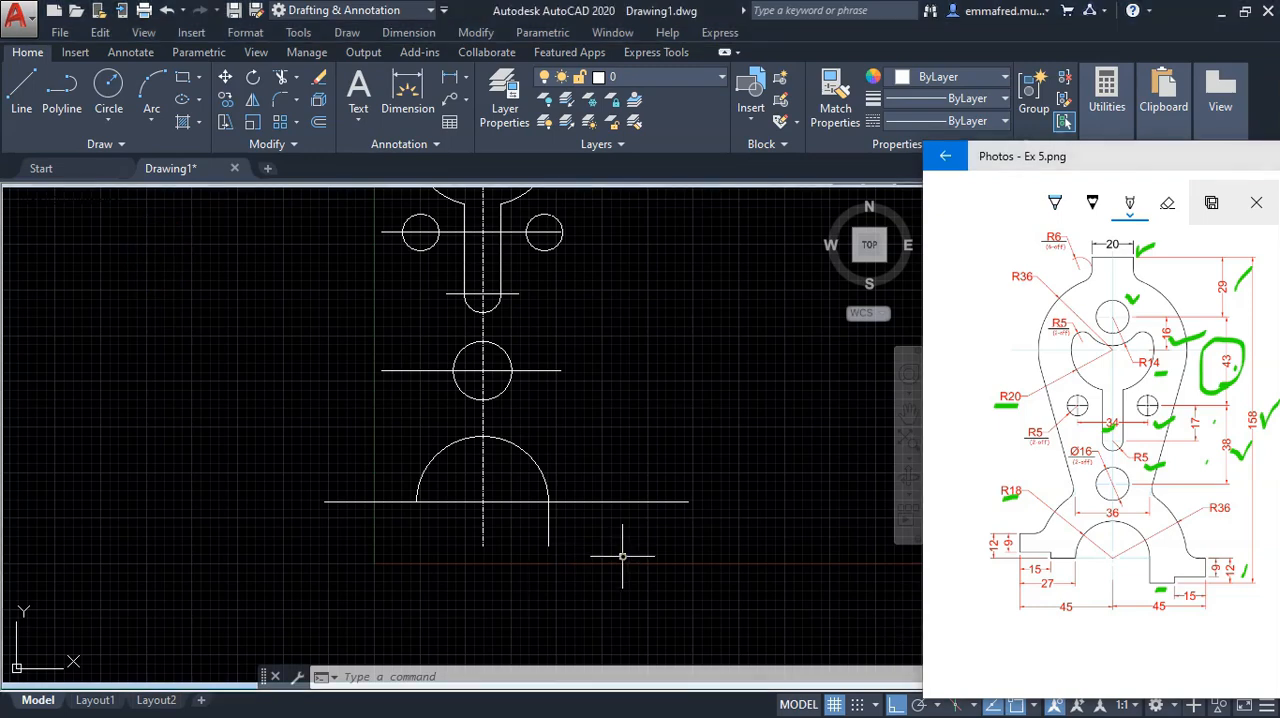
text(l)
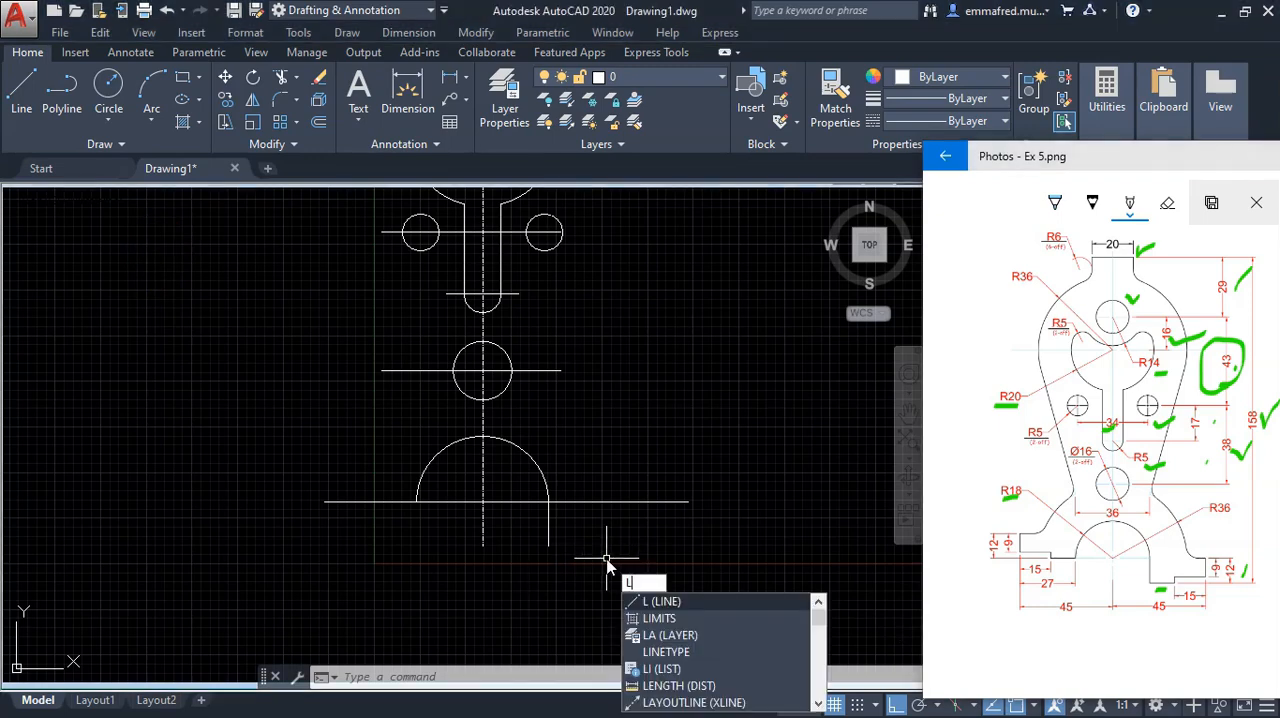
key(Return)
click(548, 546)
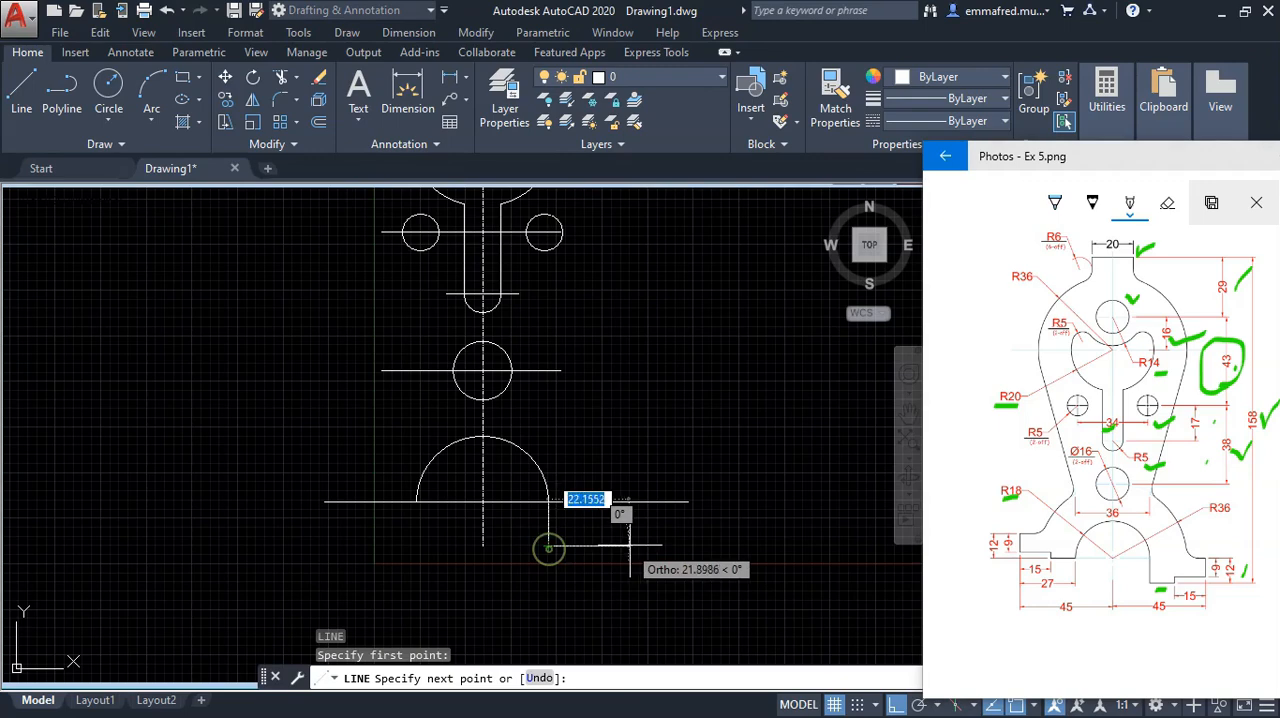
text(1)
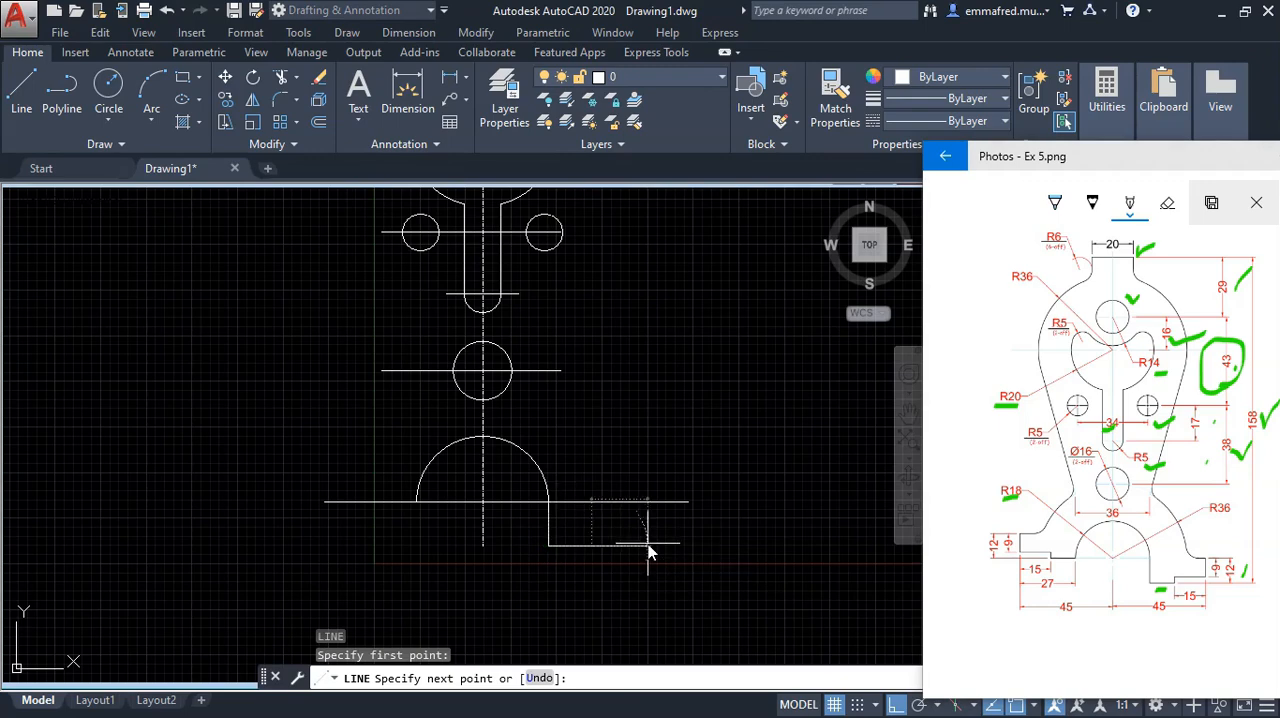
text(2)
key(Return)
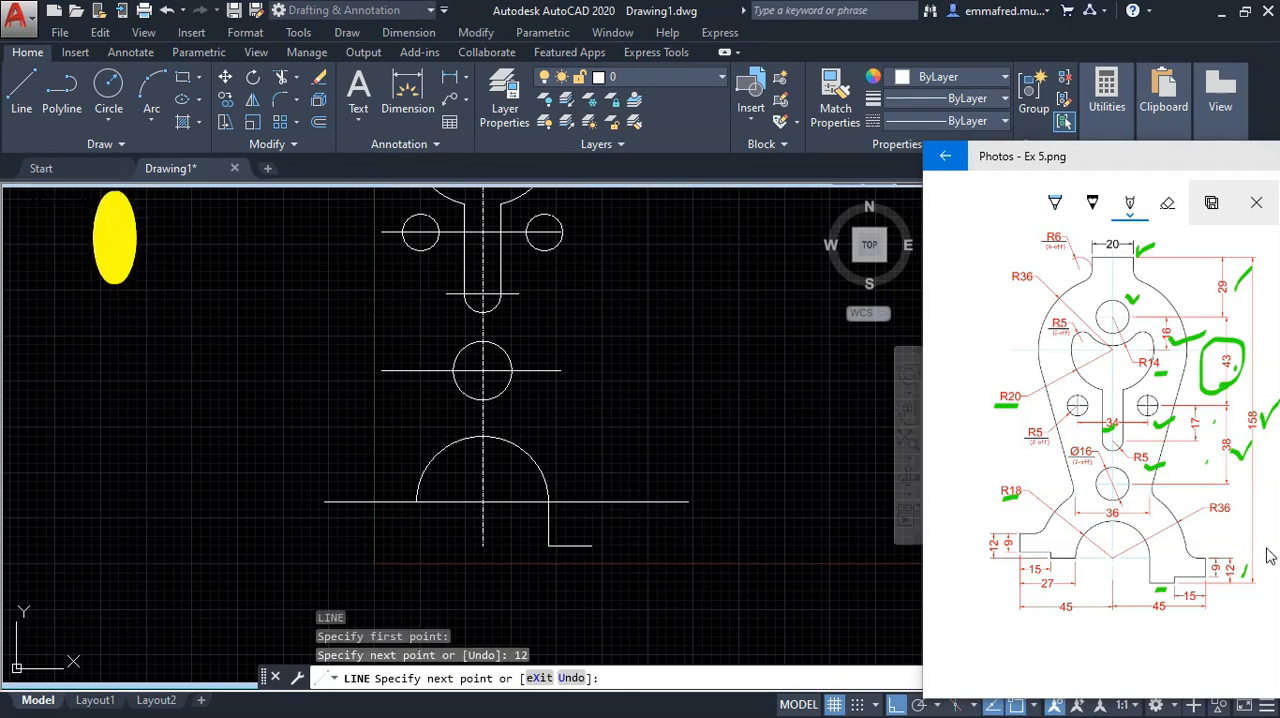
key(Escape)
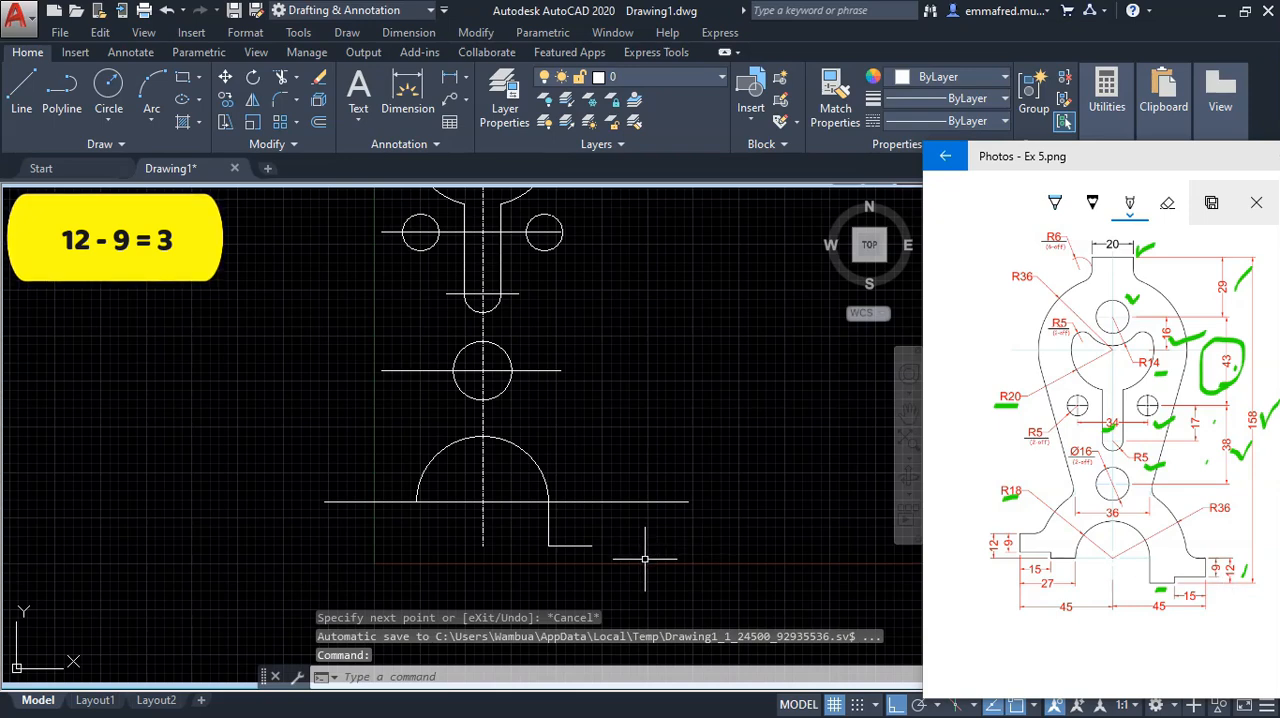
Step: Continue the right foot's outline from the 12 mm line's right end: 3 mm up, 15 mm right and 9 mm up
key(Return)
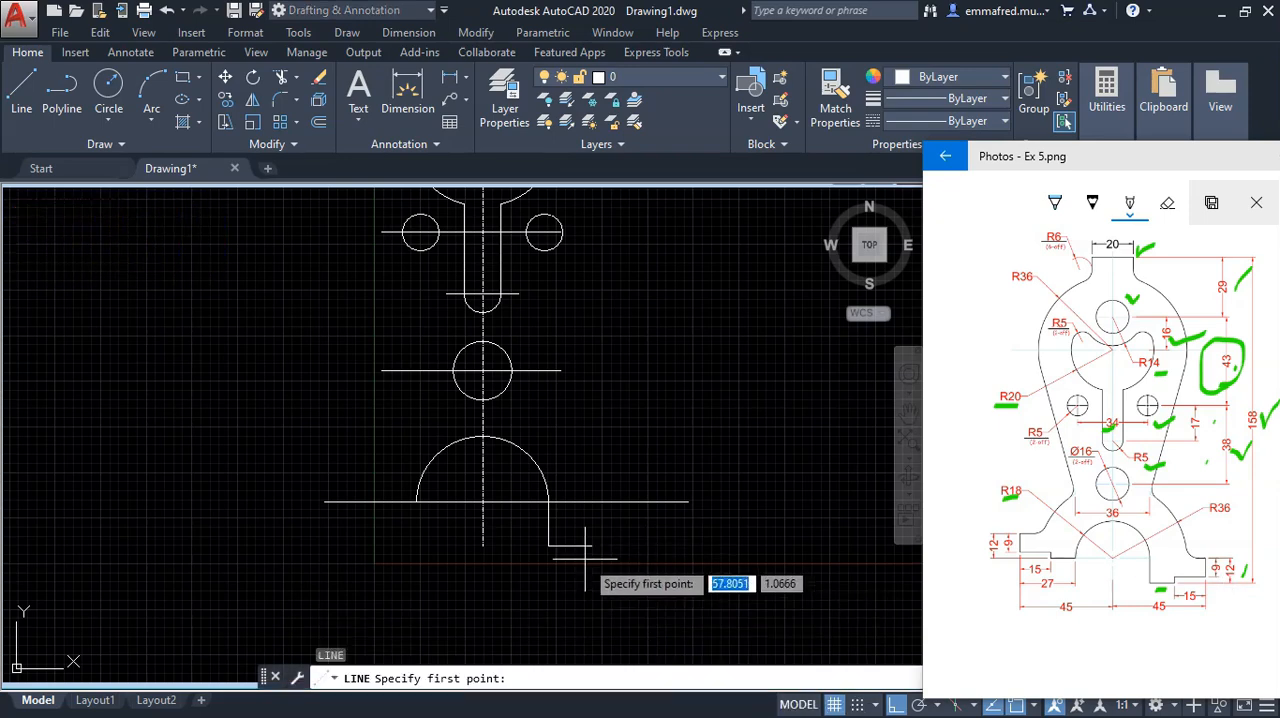
click(591, 546)
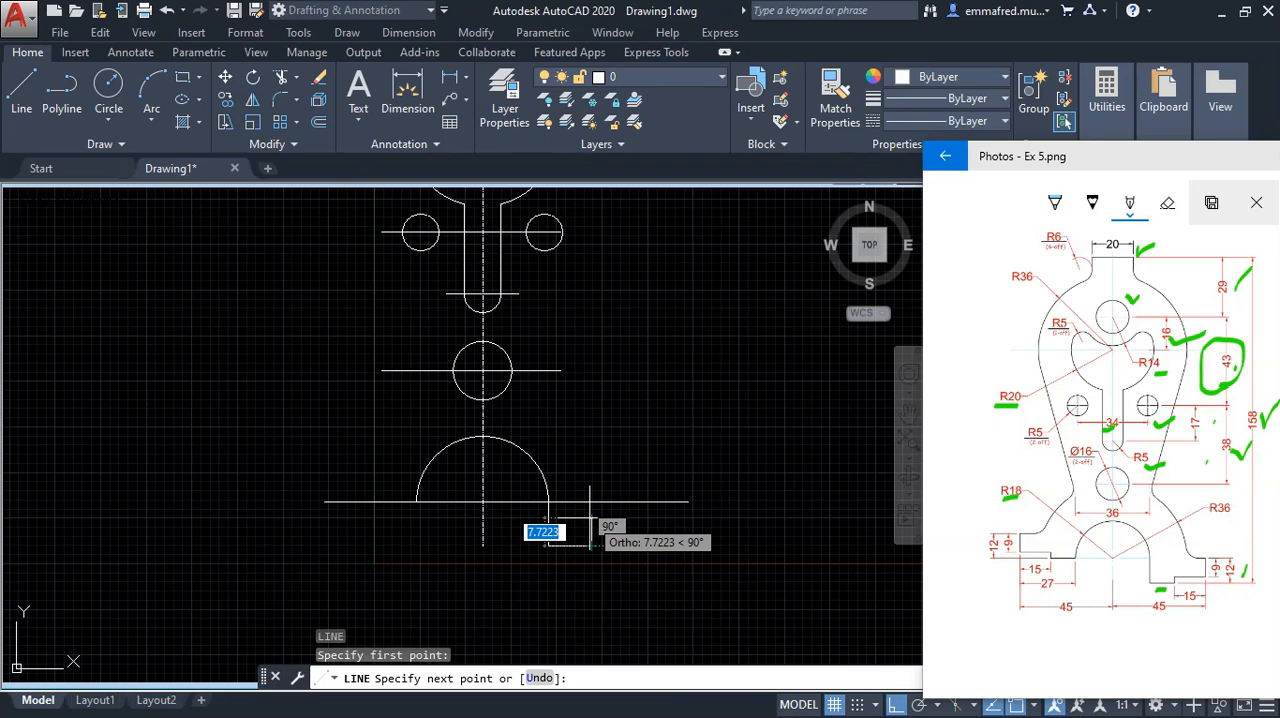
text(4)
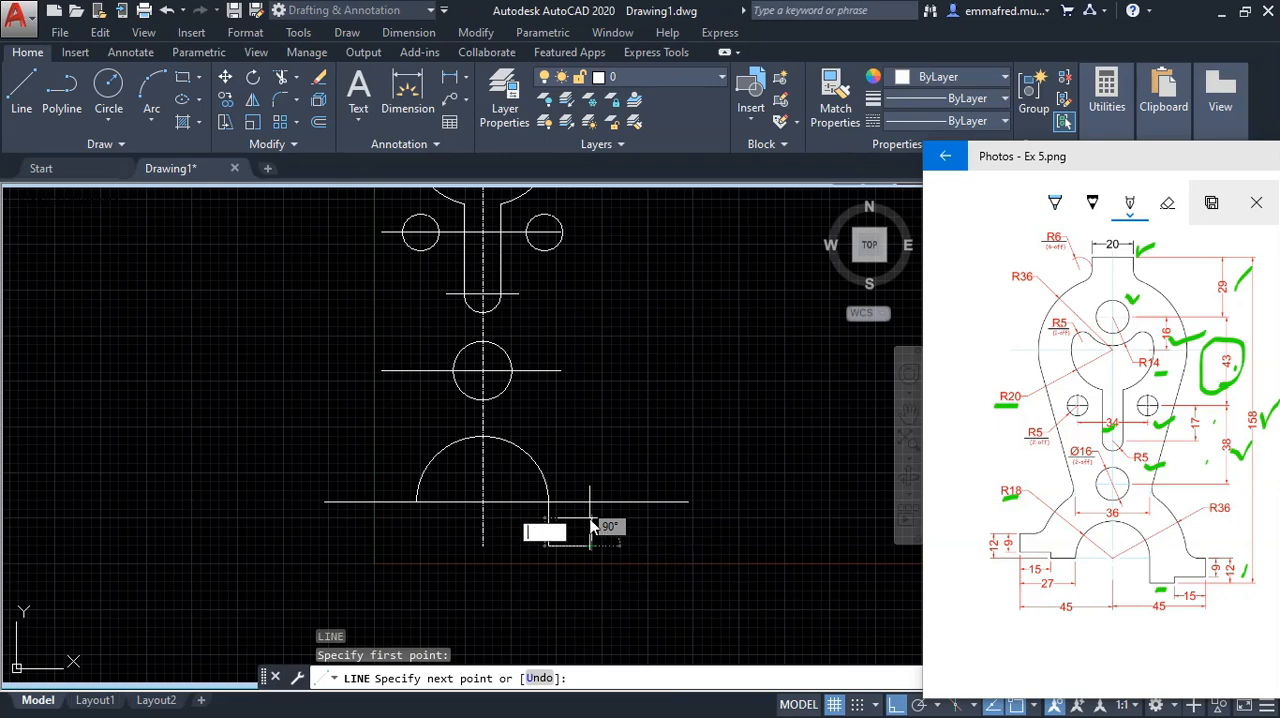
key(Return)
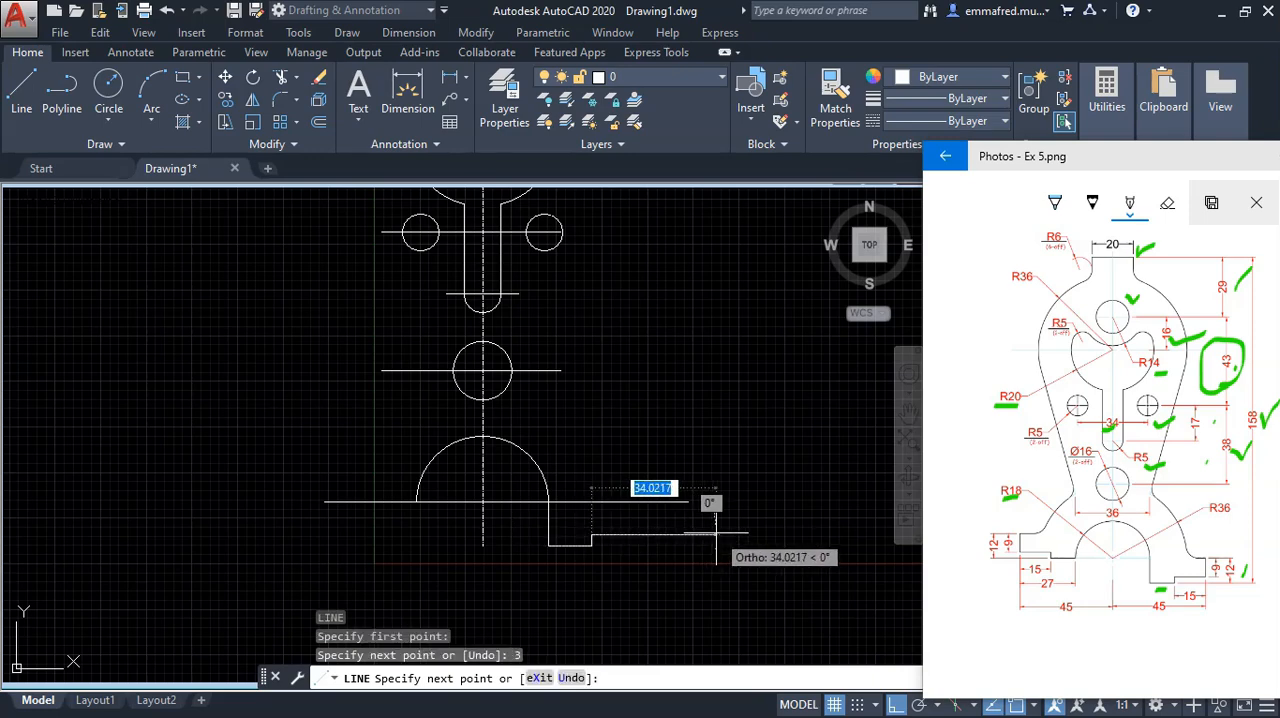
drag(1195, 619, 1207, 600)
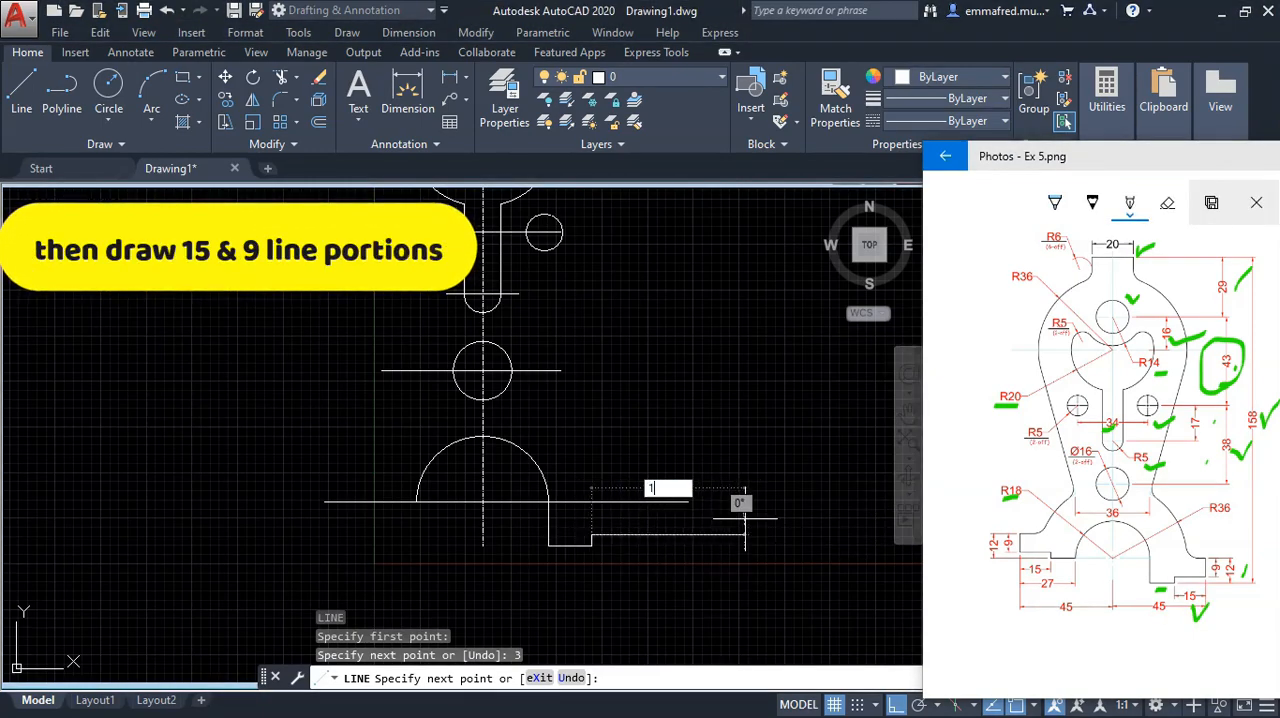
key(Return)
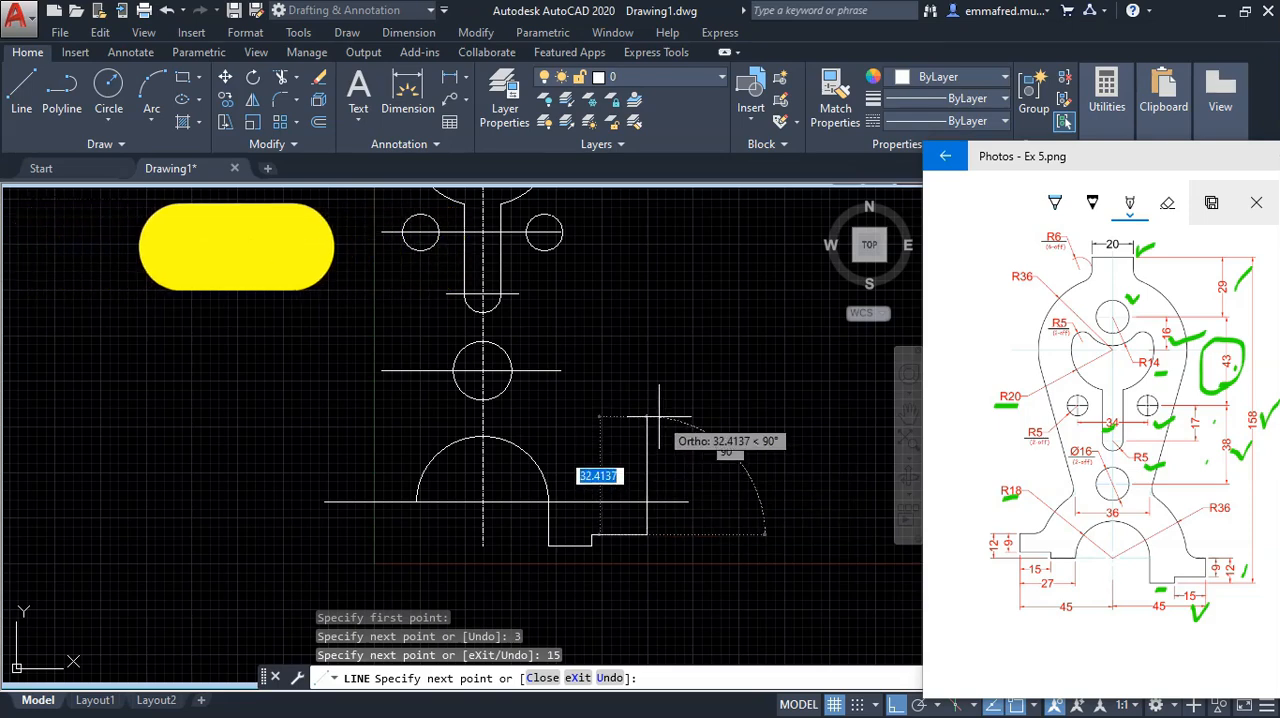
text(9)
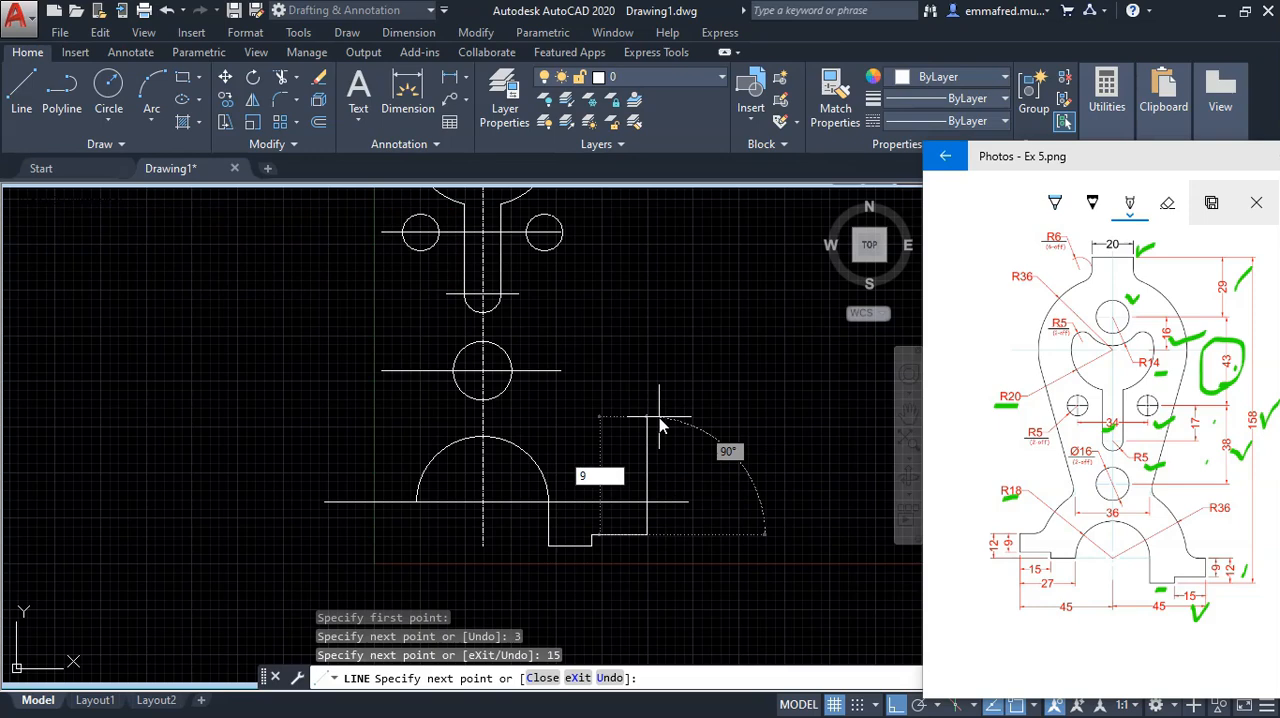
key(Return)
key(Escape)
Step: Erase the long horizontal construction line through the centre of the 18 mm radius arch
scroll(645, 539, up, 2)
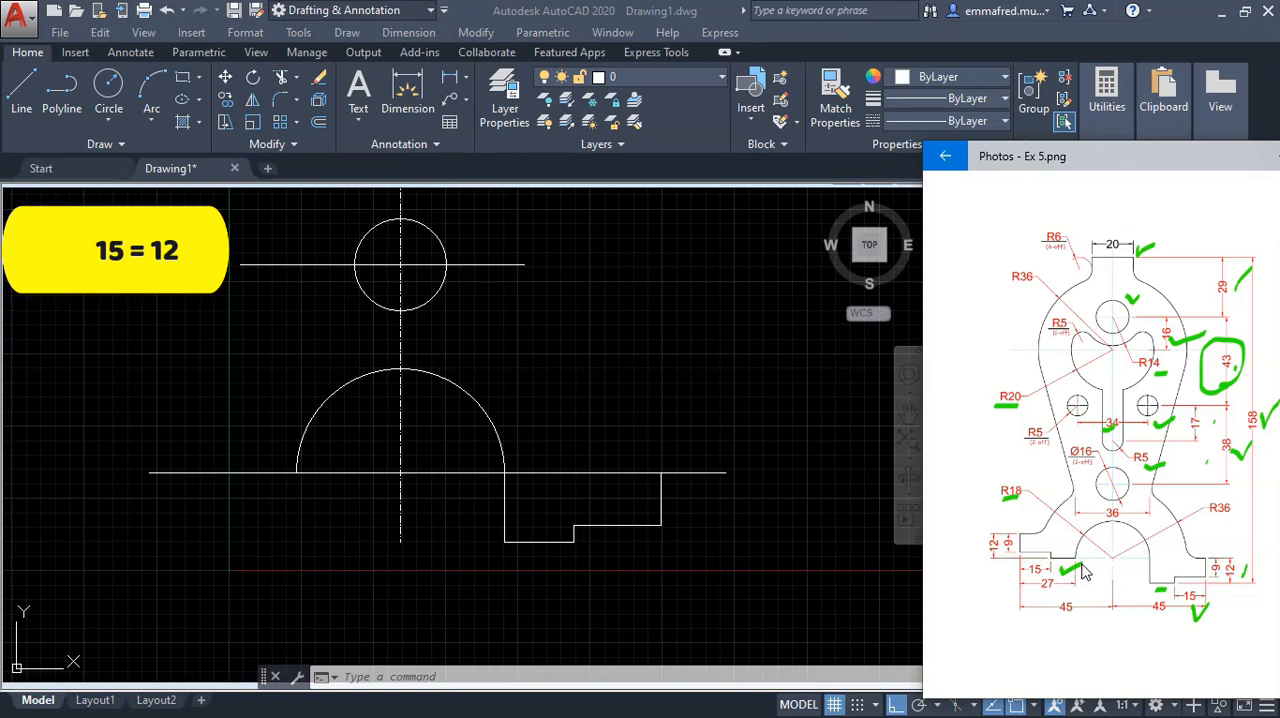
click(456, 498)
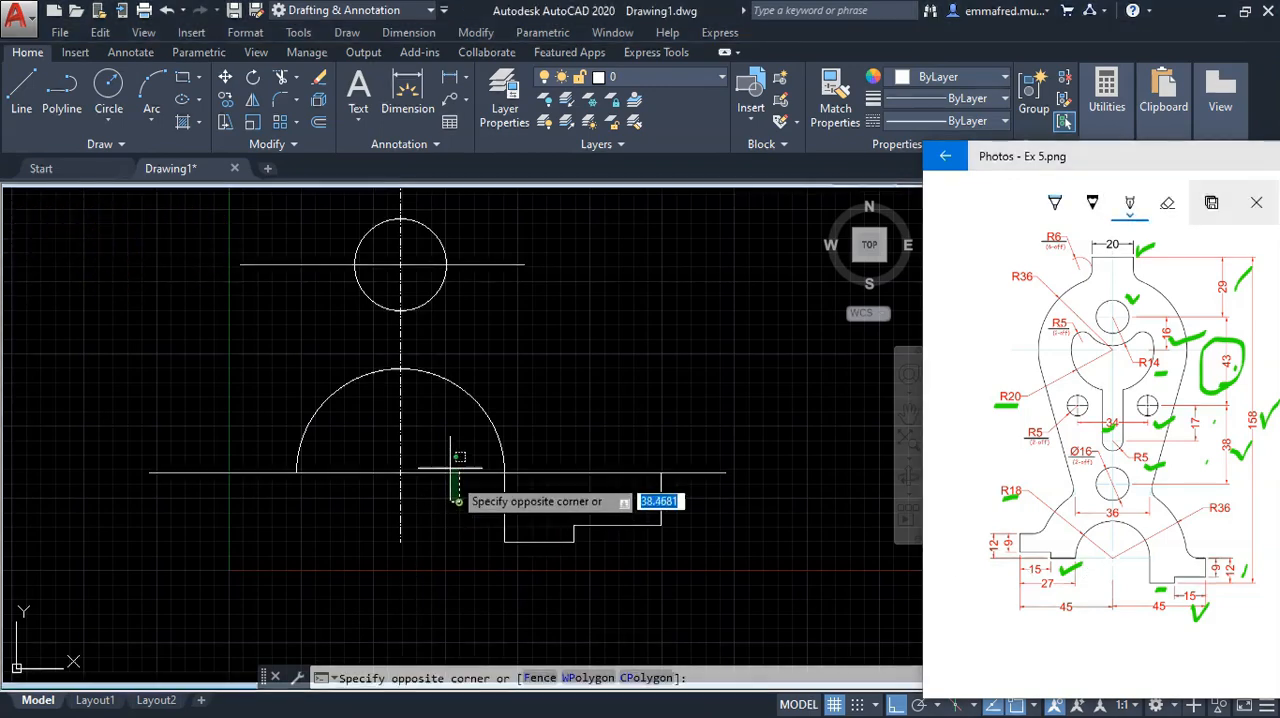
click(444, 454)
text(e)
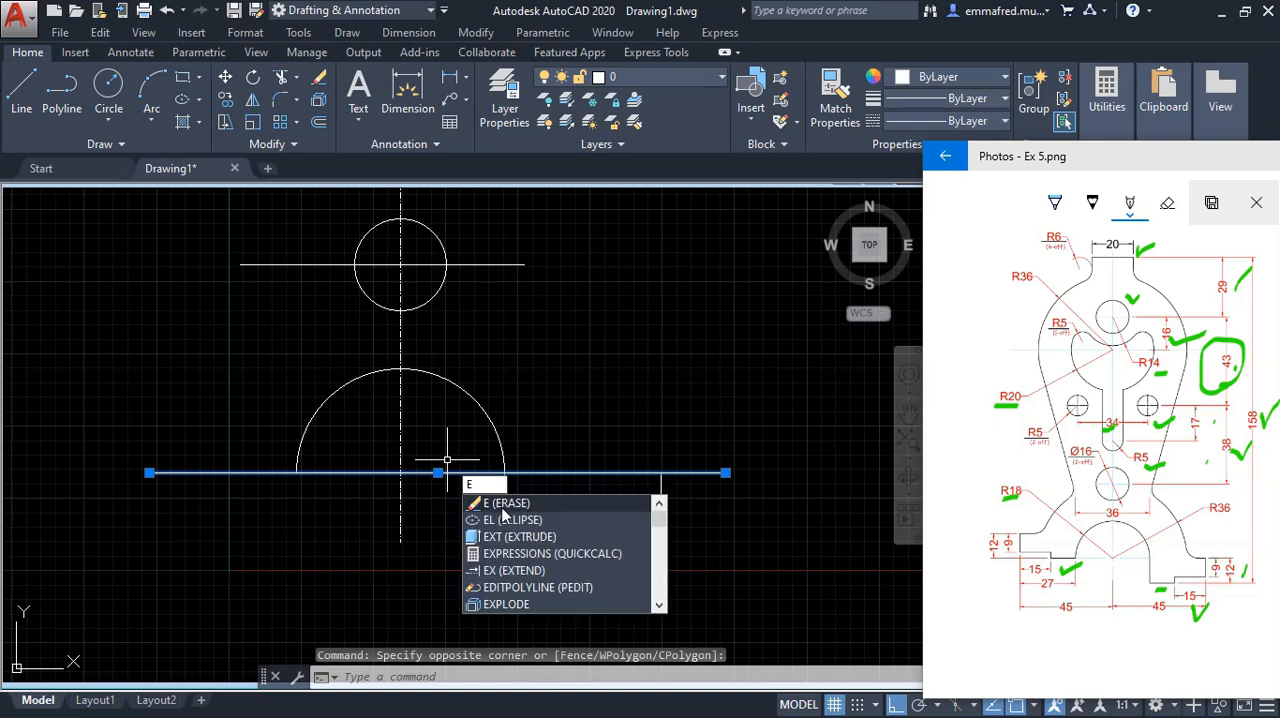
key(Return)
Step: Draw the left foot's outline from the arch's left end: 12 mm left, 3 mm up, 15 mm left and 9 mm up
text(l)
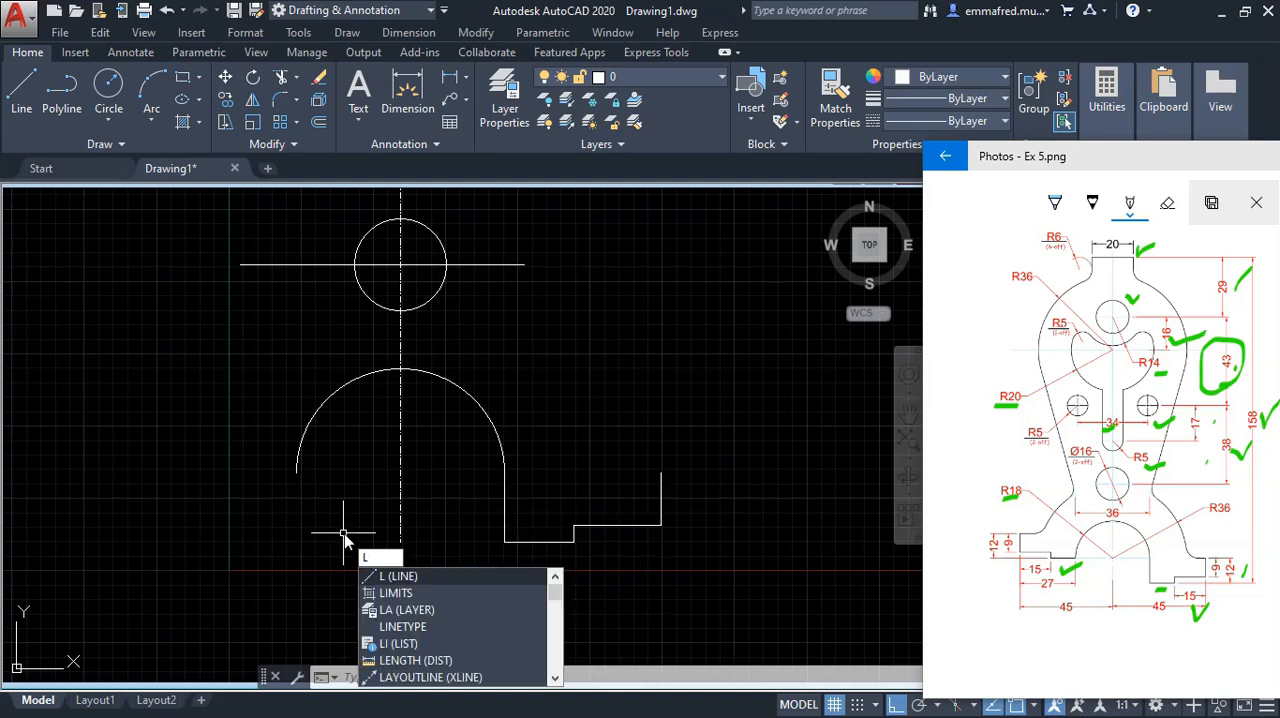
key(Return)
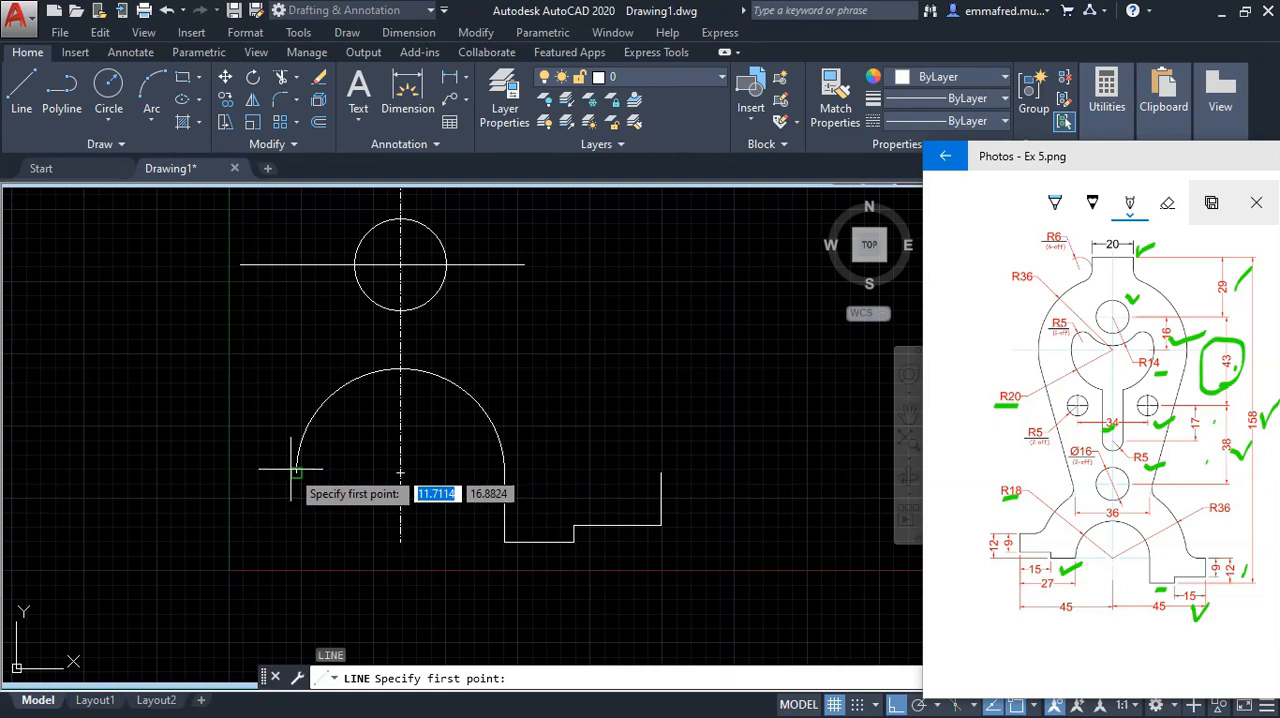
click(296, 472)
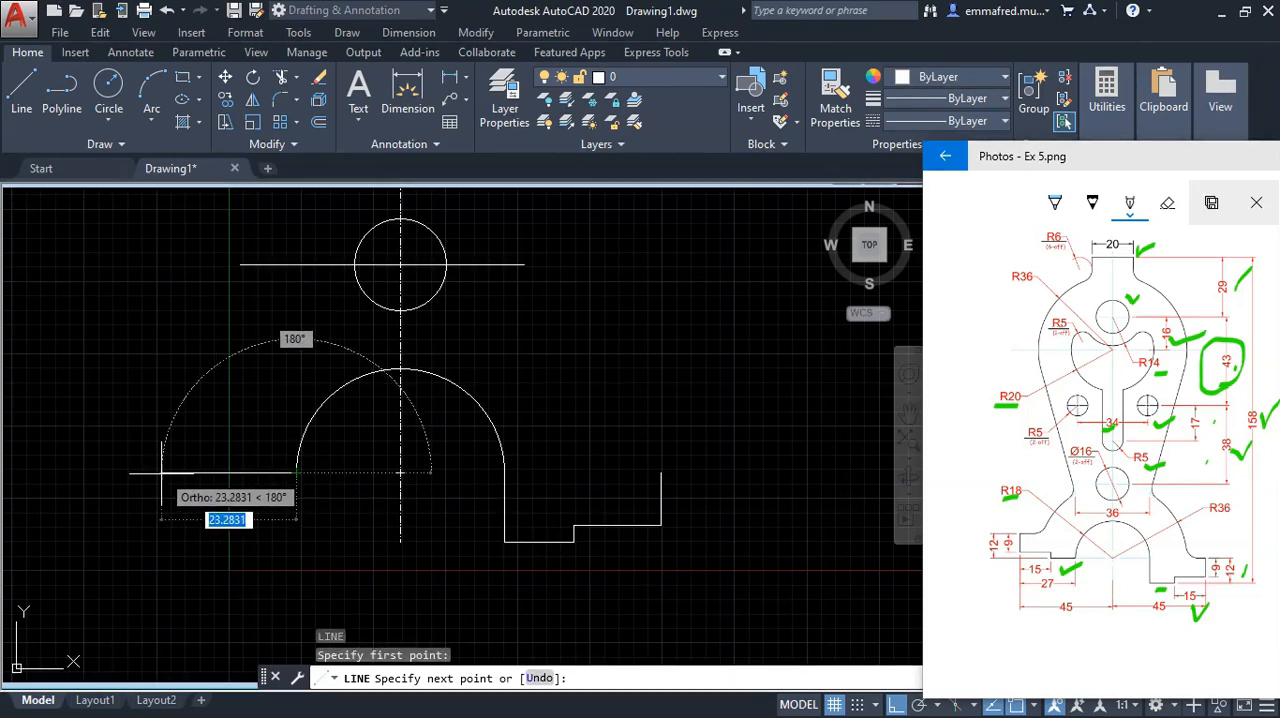
text(12)
key(Return)
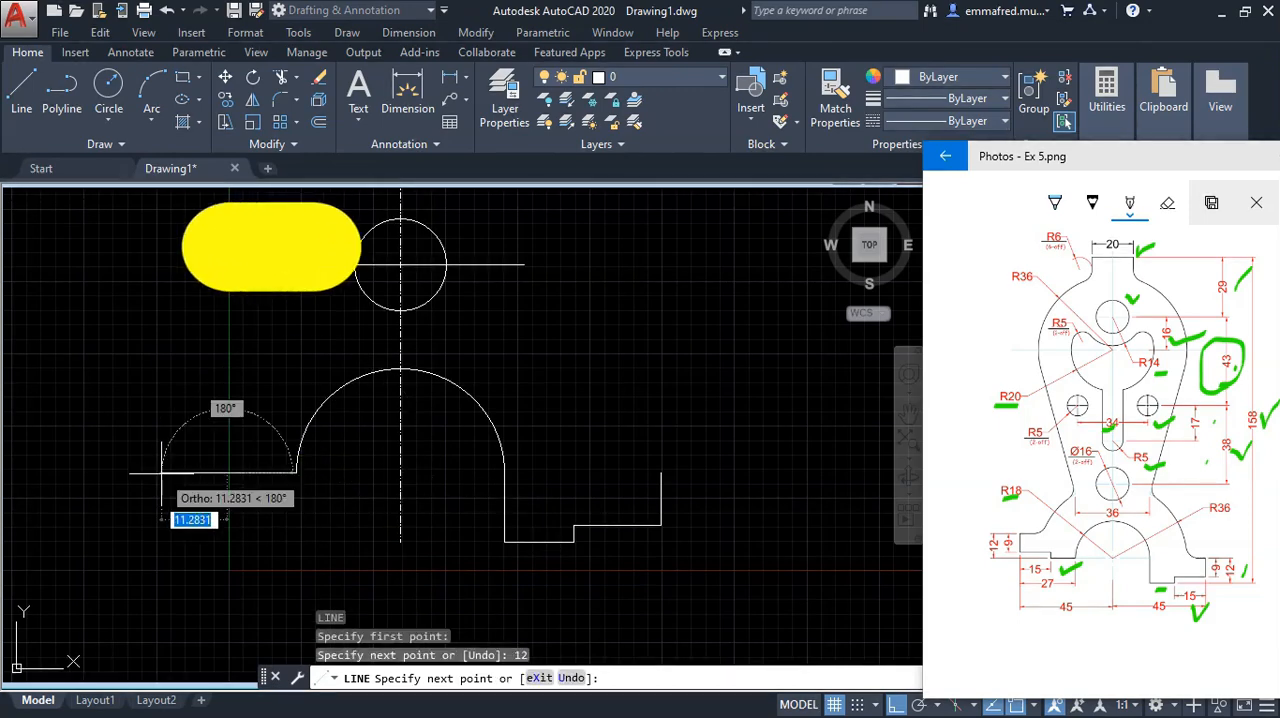
text(3)
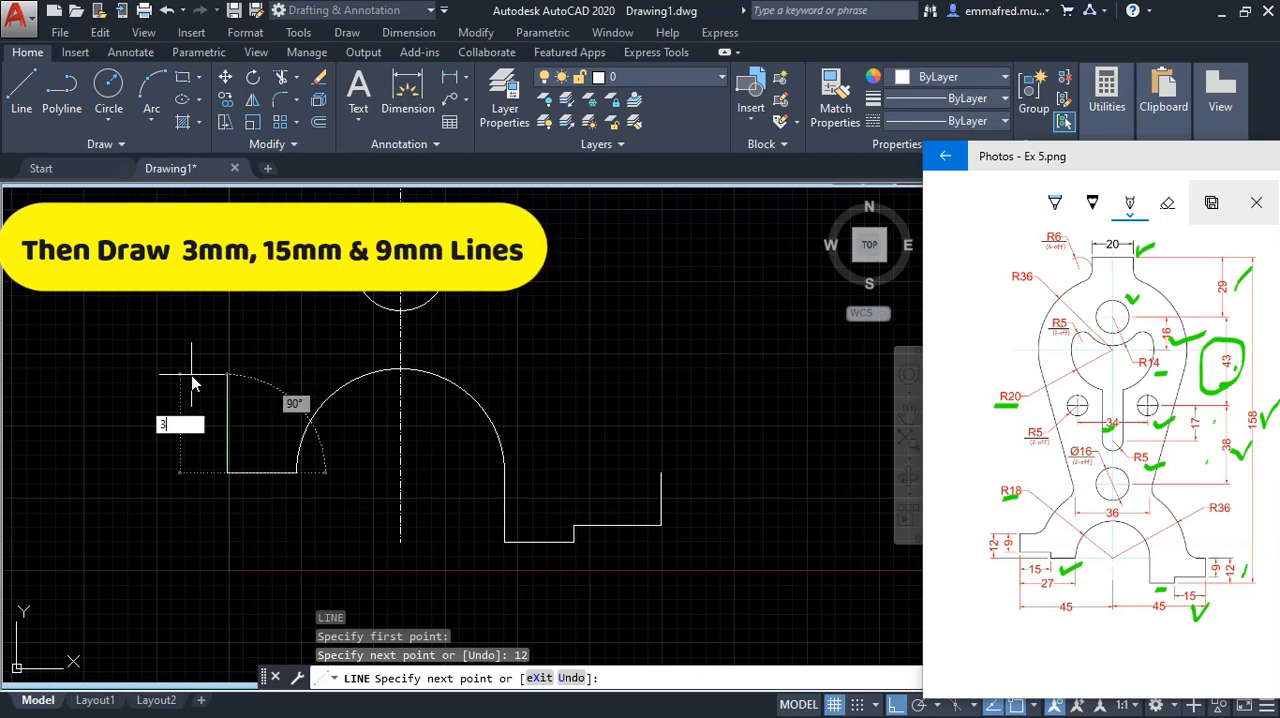
key(Return)
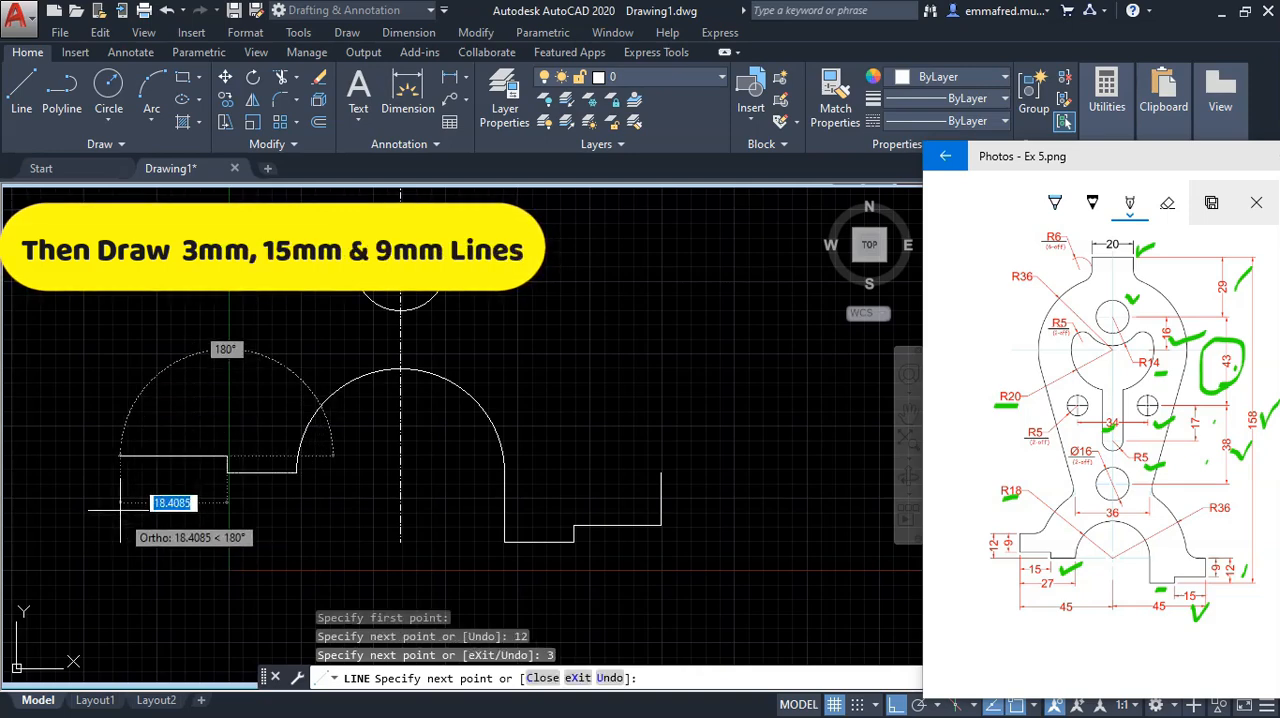
text(15)
key(Return)
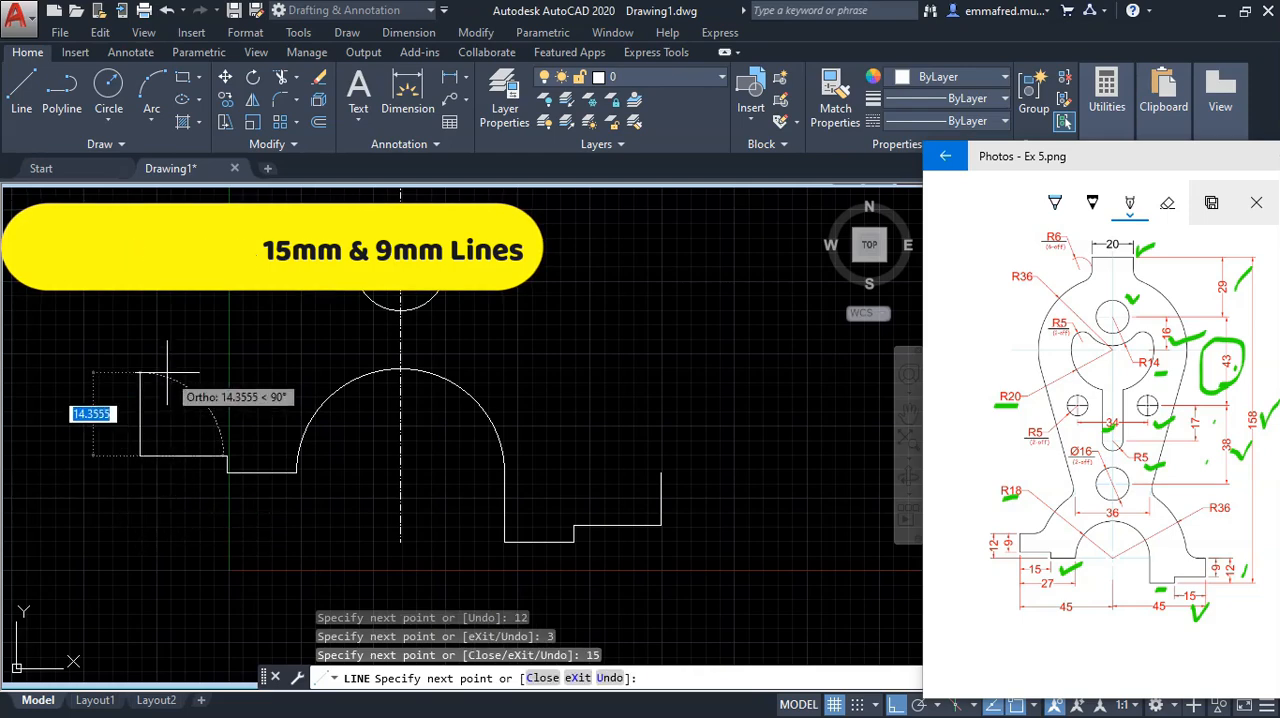
text(9)
key(Return)
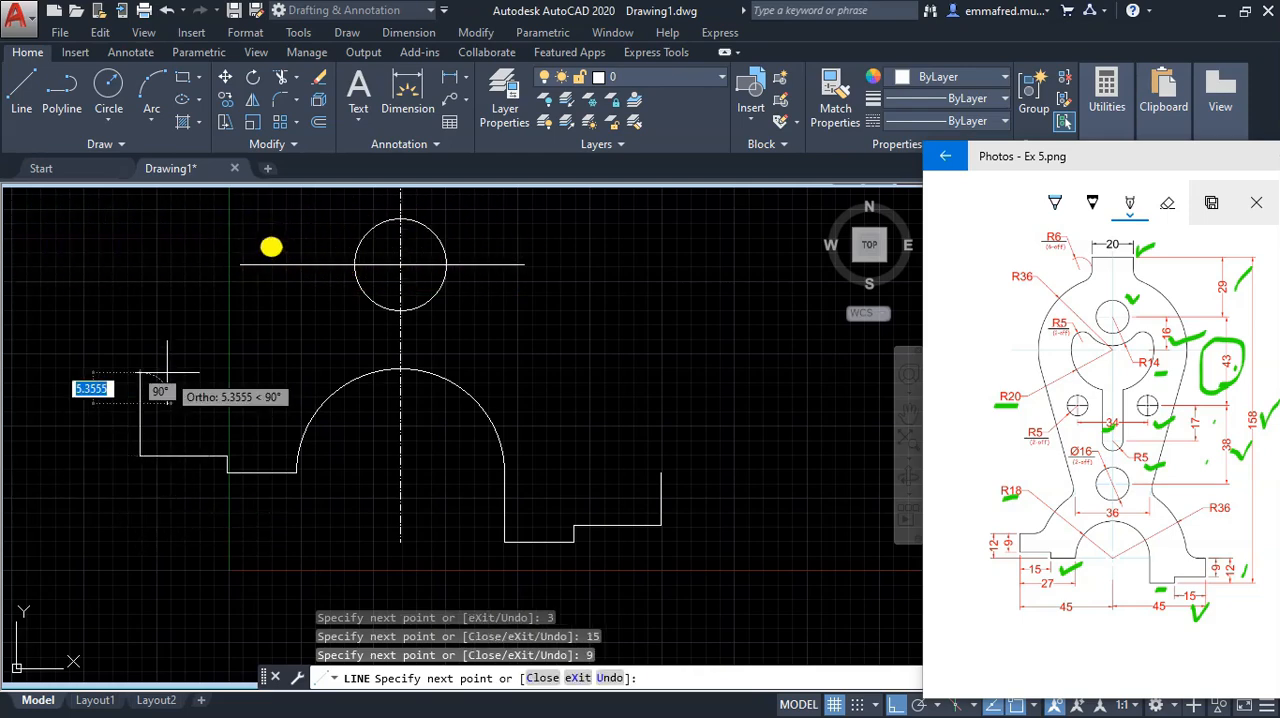
Step: Draw horizontal top edges inward from the outer upper corners of both feet past the arch, the left one about 37 mm long
click(356, 403)
key(Escape)
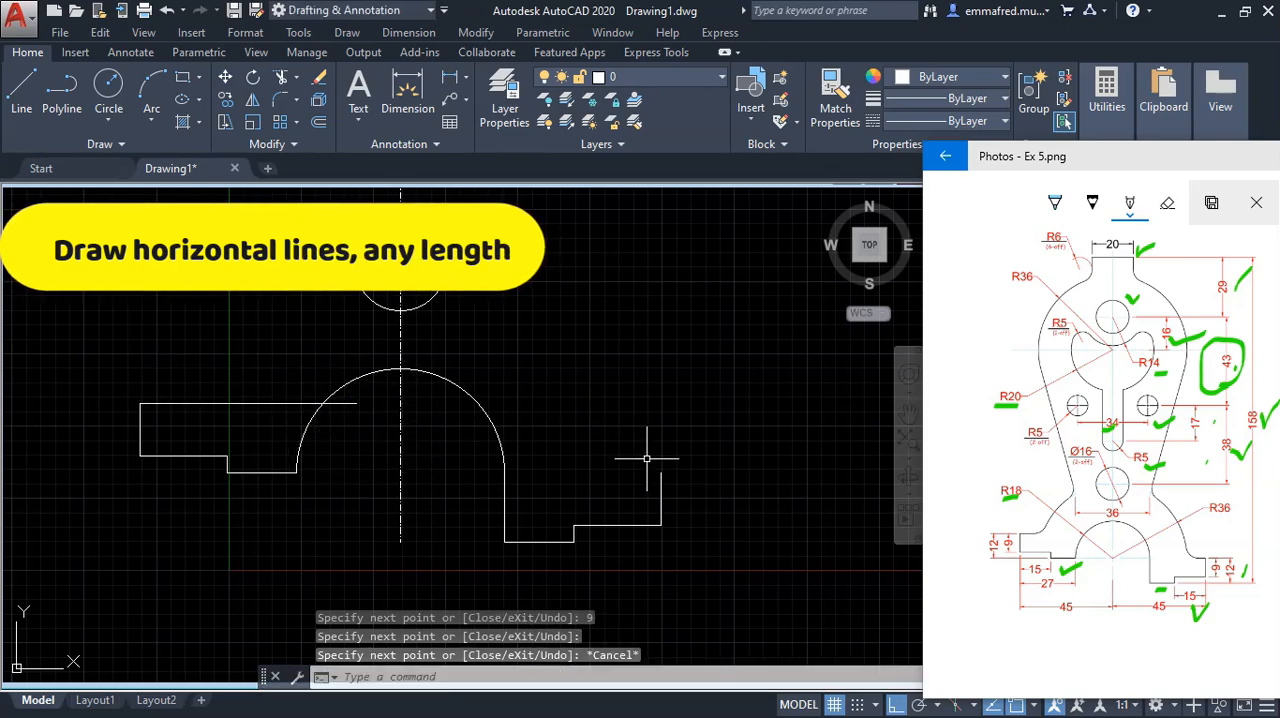
text(l)
key(Return)
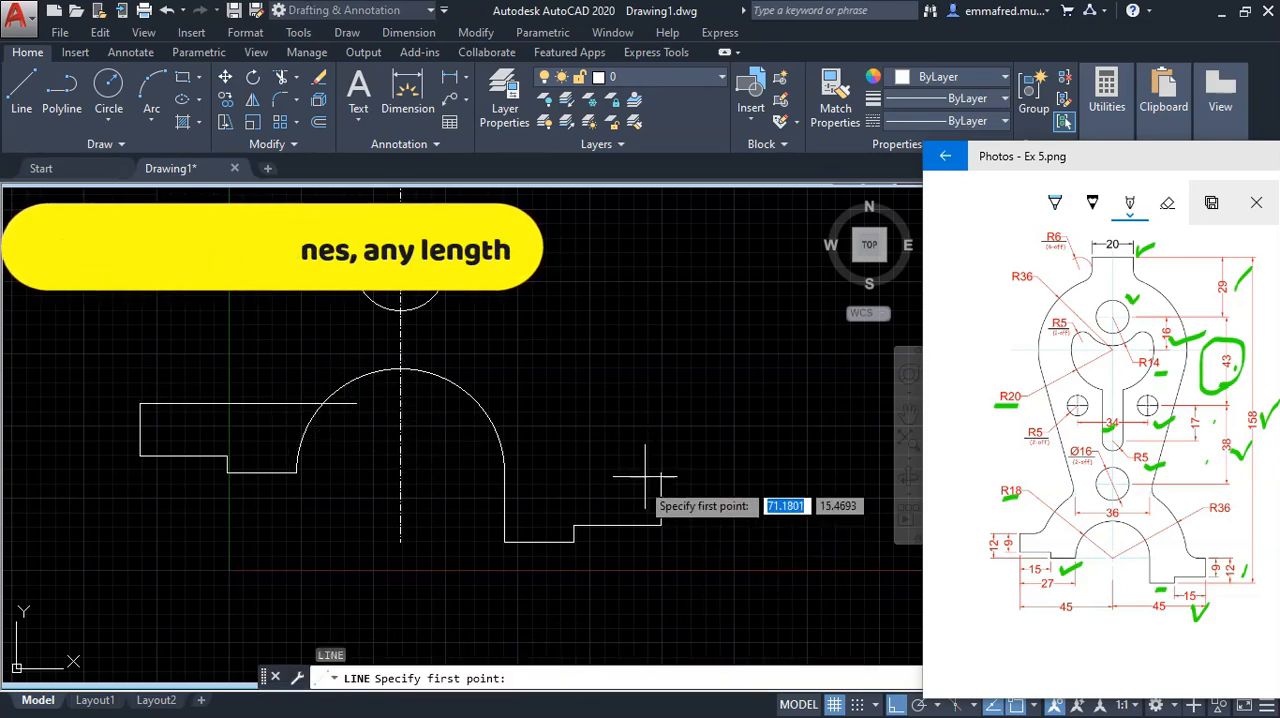
click(660, 472)
click(437, 472)
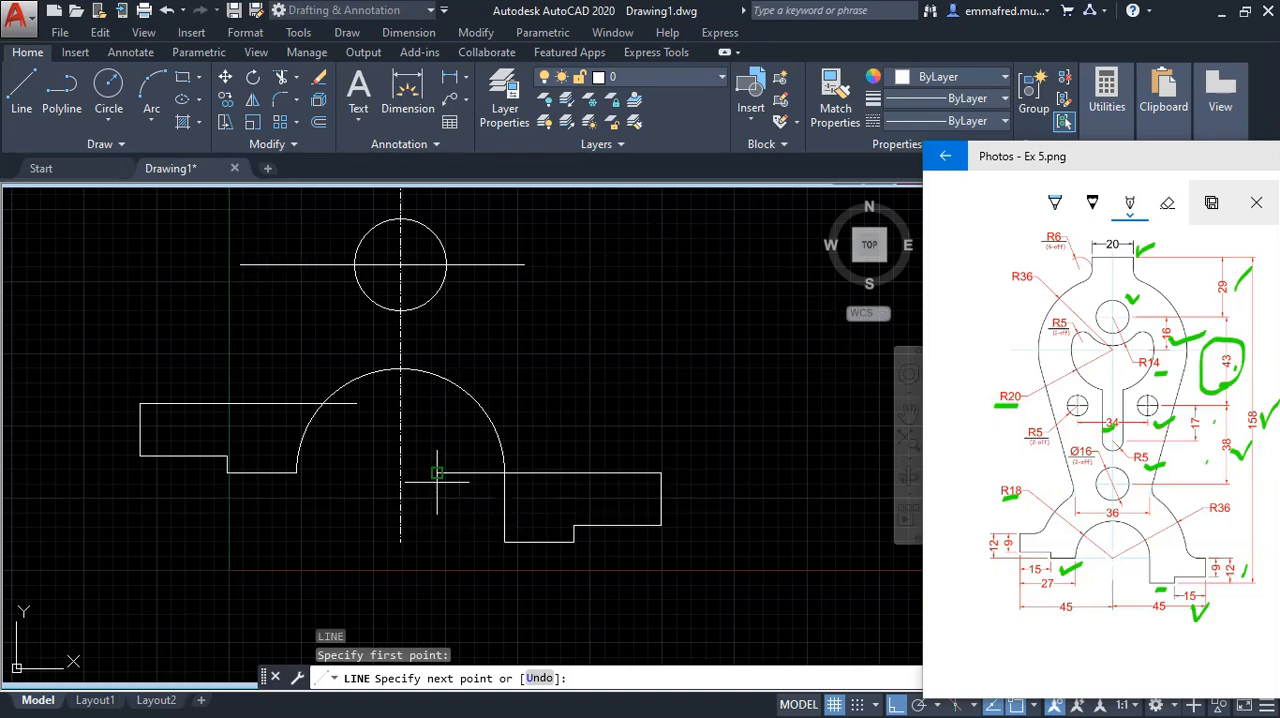
key(Escape)
Step: Draw a 36 mm radius circle centred on the centre of the 18 mm radius arch
scroll(650, 436, down, 2)
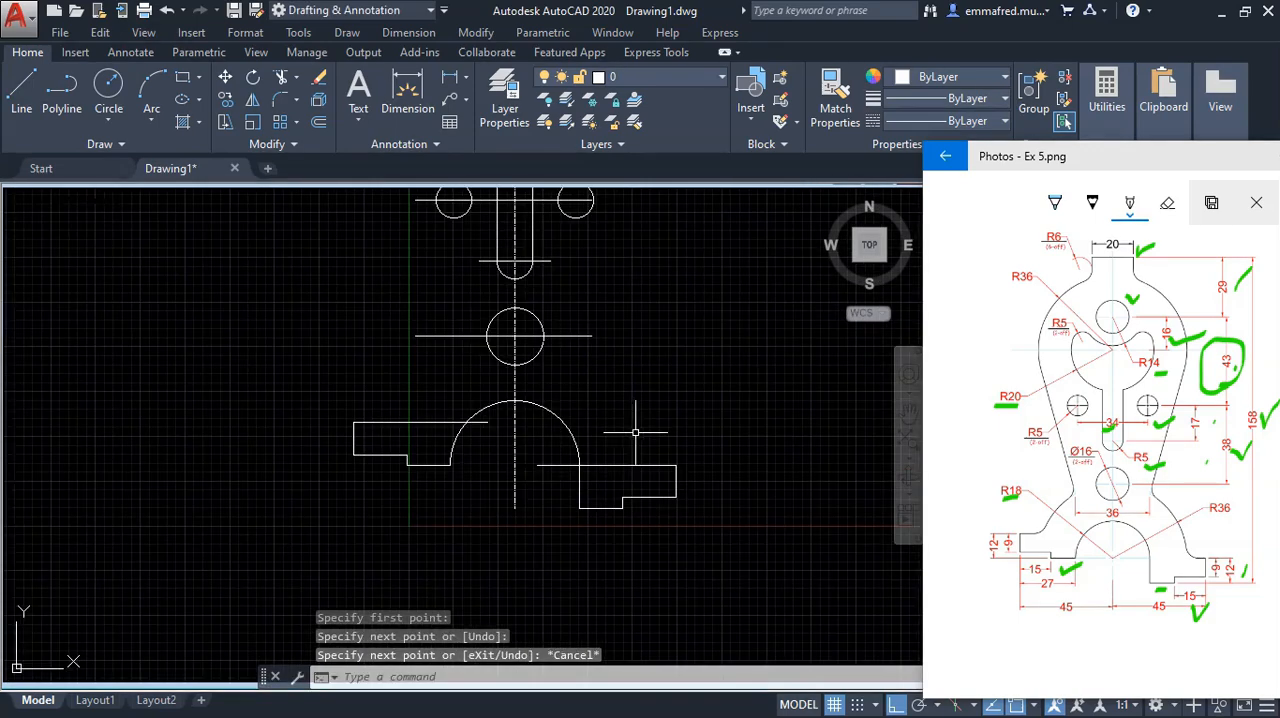
mouse_move(1212, 522)
mouse_down()
mouse_move(1243, 520)
mouse_move(1201, 539)
mouse_up()
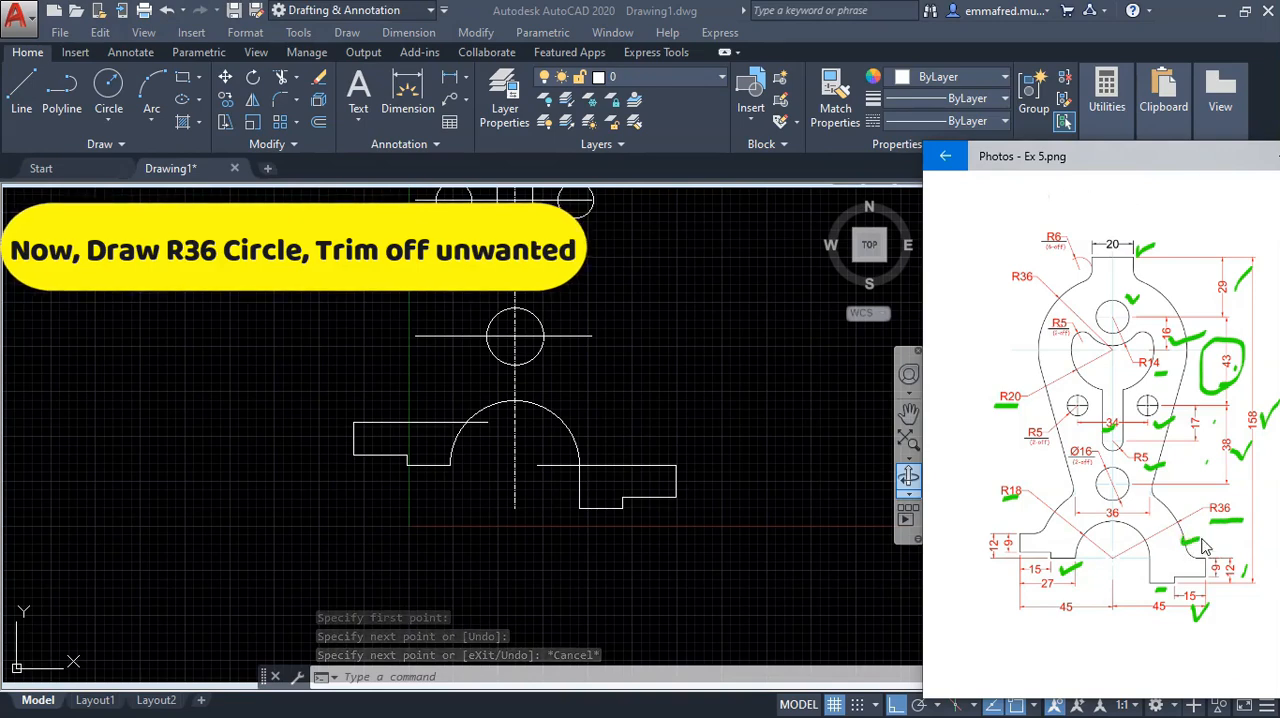
click(720, 411)
text(c)
key(Return)
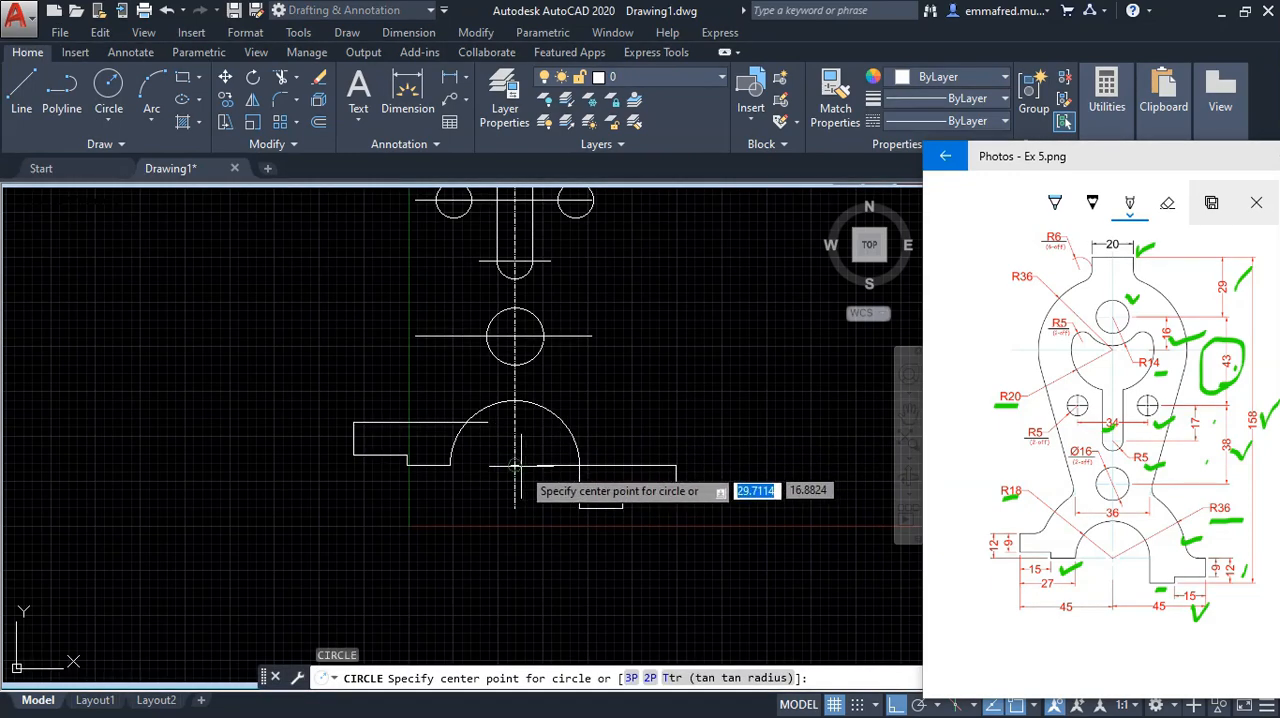
click(515, 465)
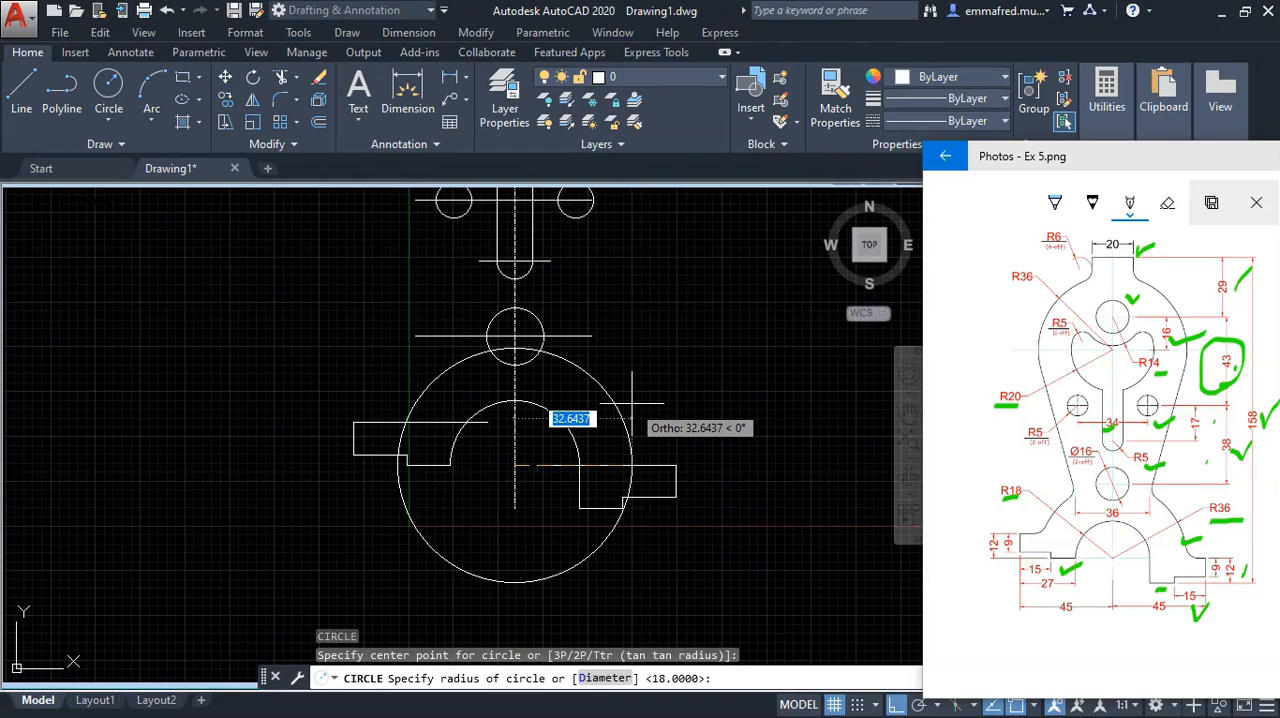
text(36)
key(Return)
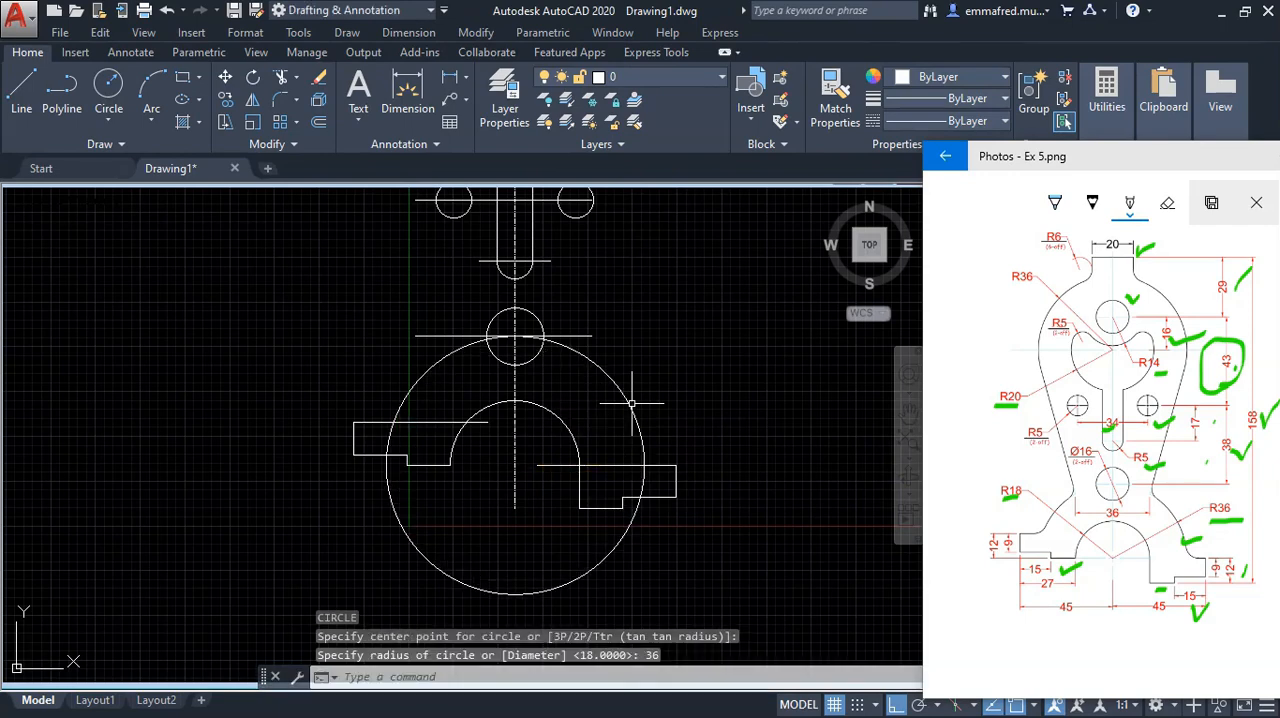
Step: Trim the top edges of both feet where they run inside the 36 mm radius circle around the arch
click(673, 417)
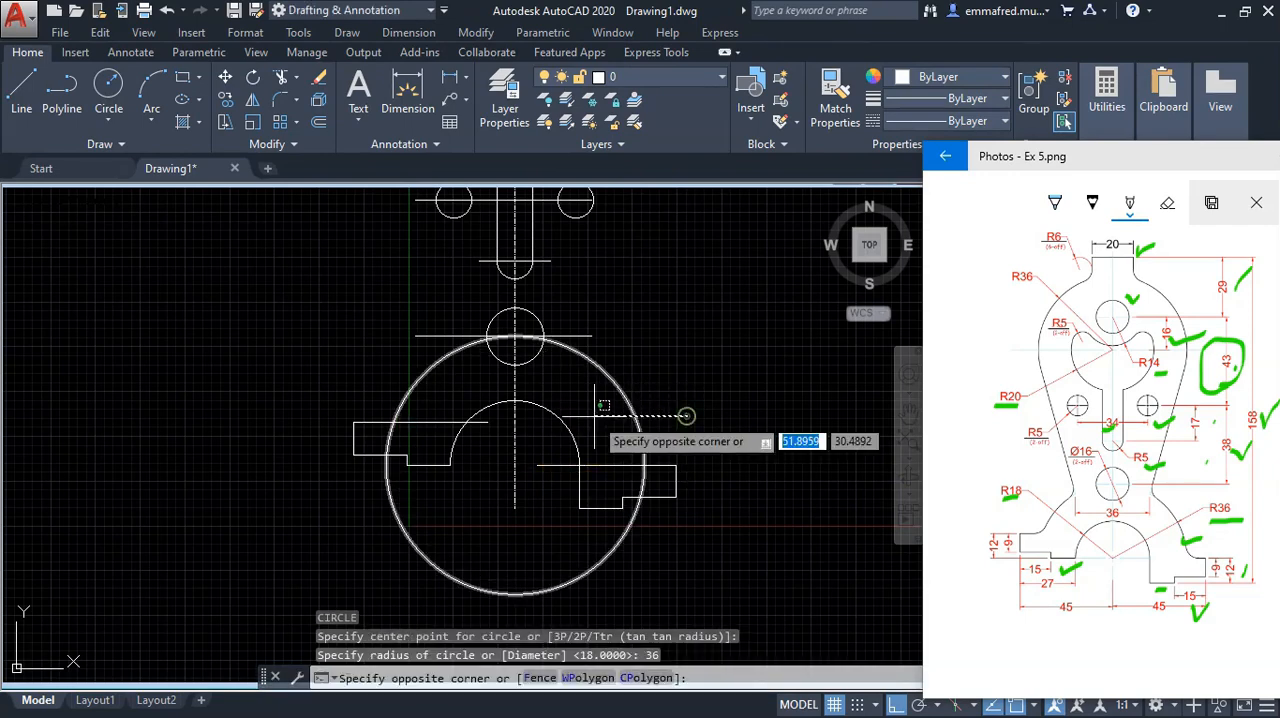
click(651, 500)
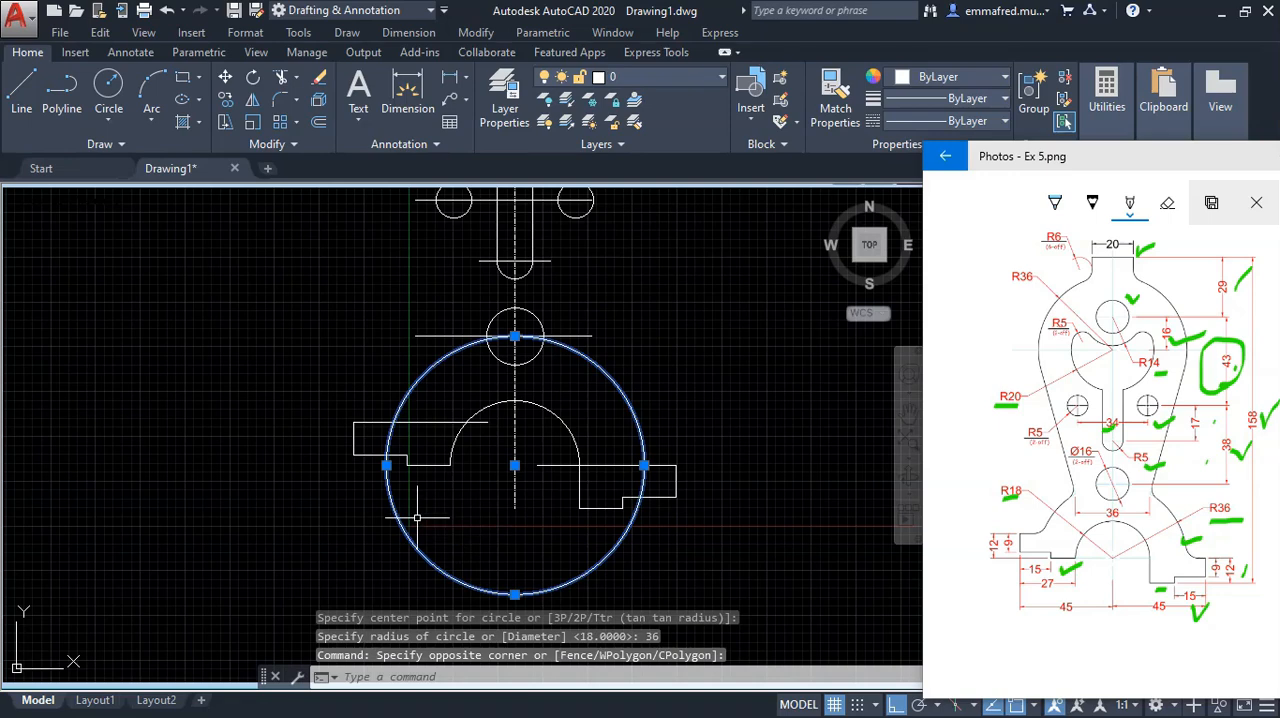
key(Return)
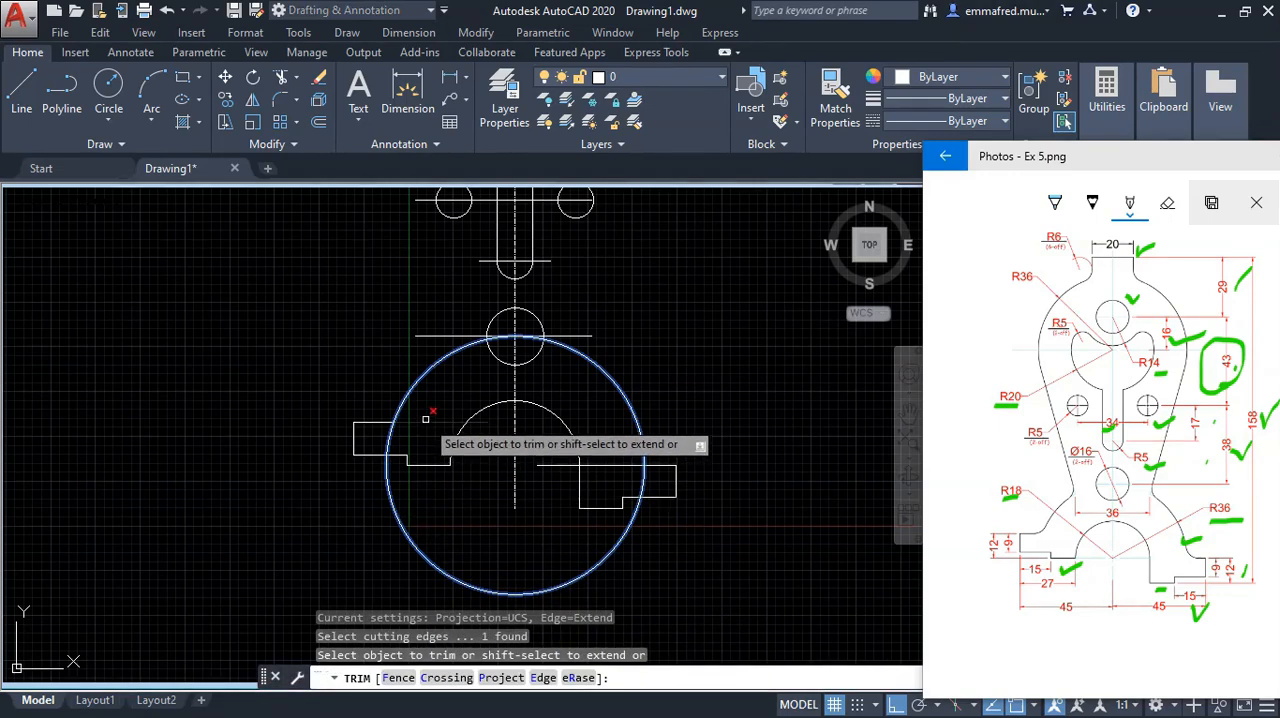
click(618, 466)
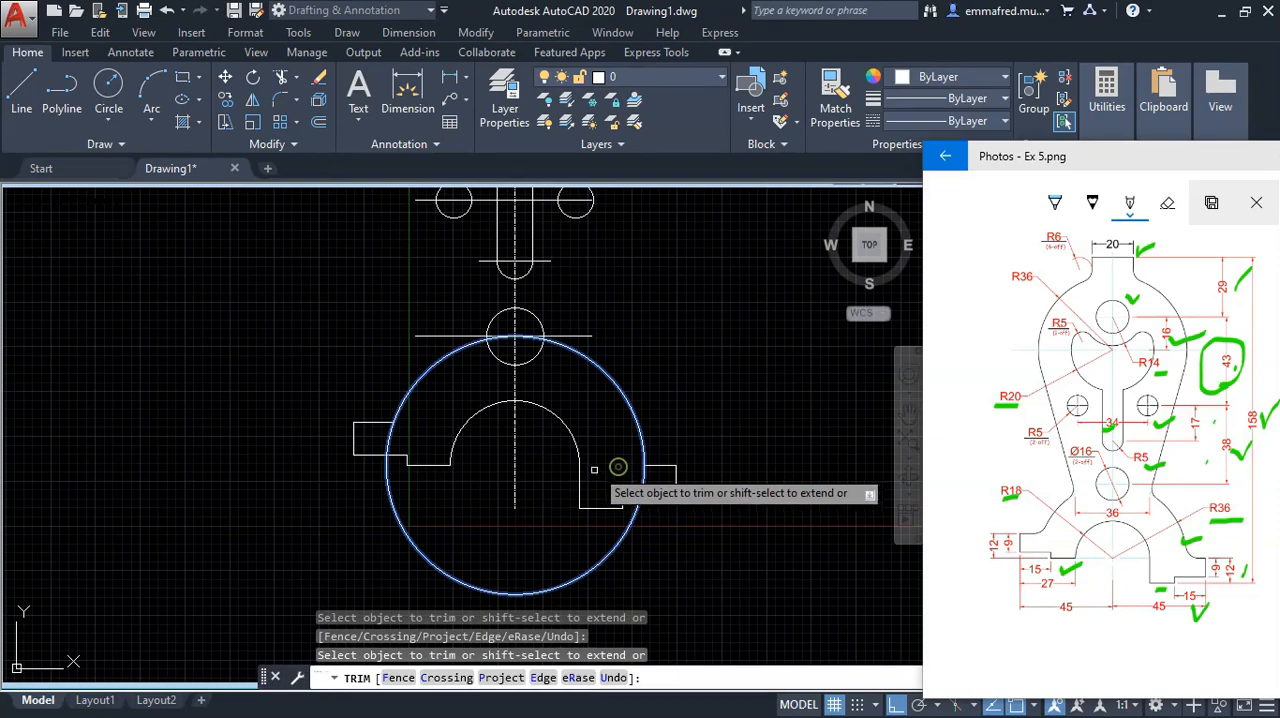
key(Escape)
Step: Draw a 36 mm radius circle centred on the centre of the 20 mm radius arc of the upper cutout
scroll(570, 475, down, 5)
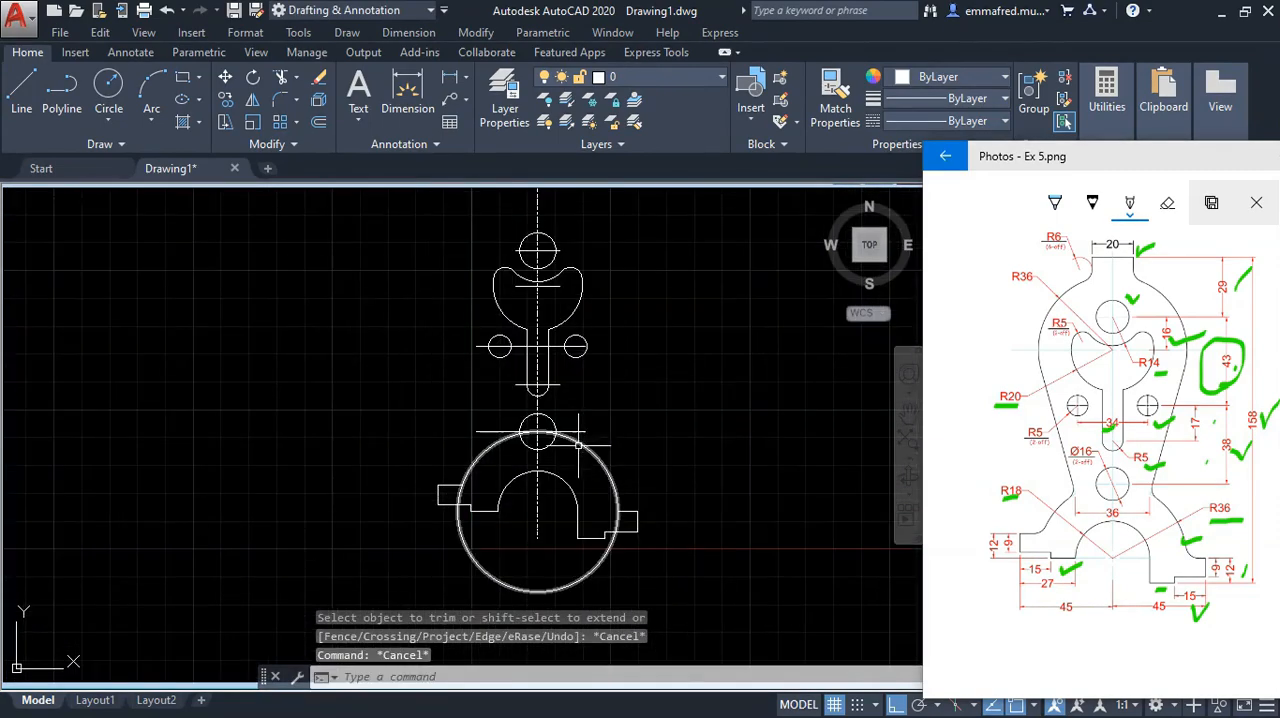
scroll(557, 462, up, 5)
scroll(557, 462, down, 5)
scroll(560, 465, up, 5)
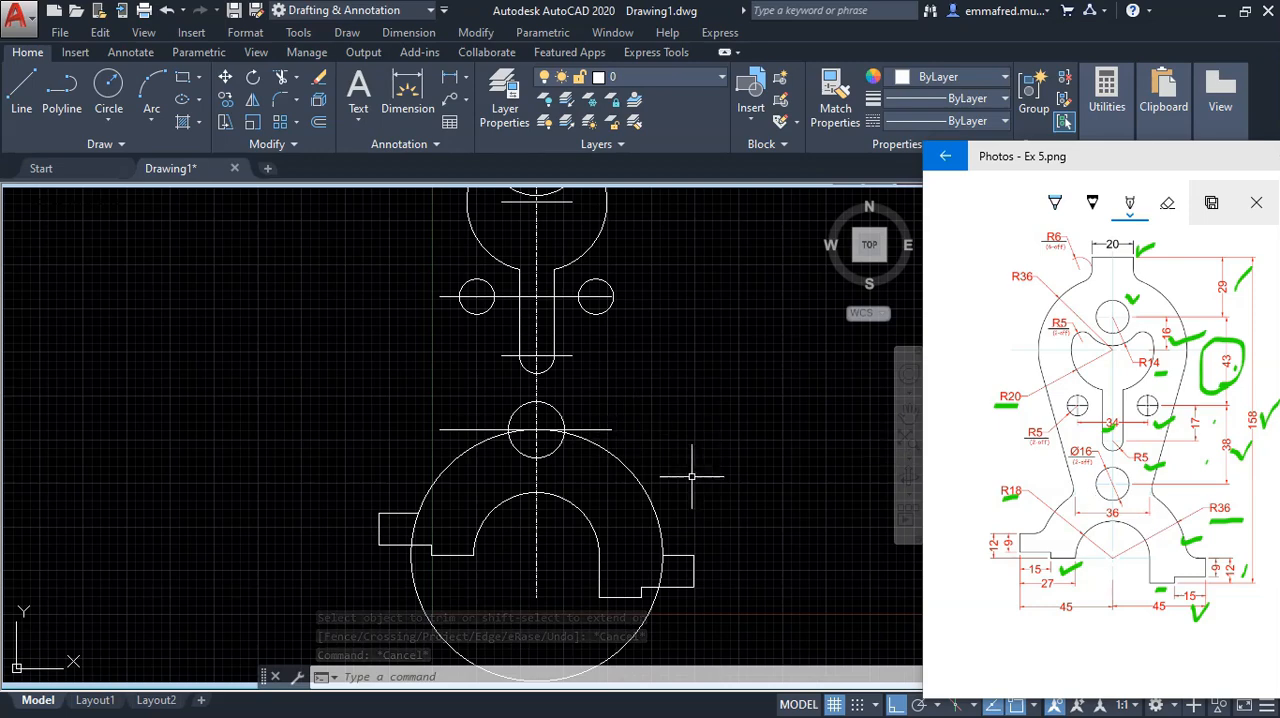
scroll(691, 477, down, 2)
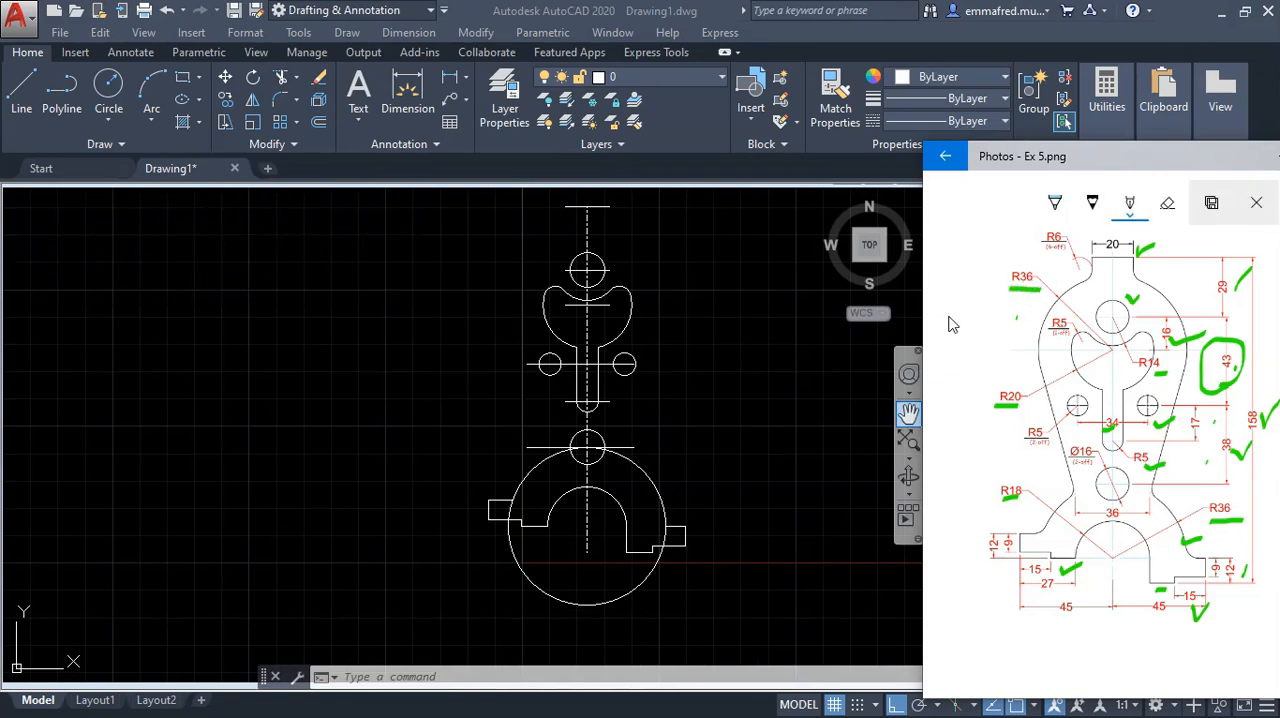
click(275, 262)
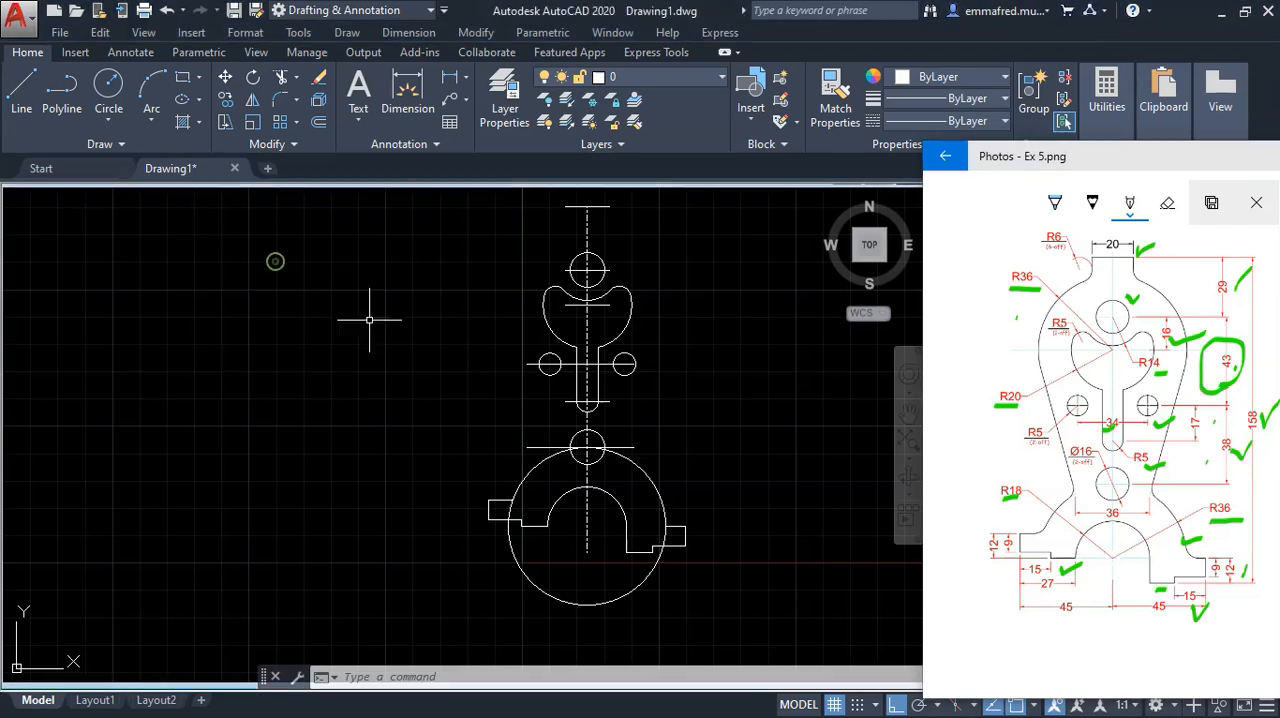
click(366, 517)
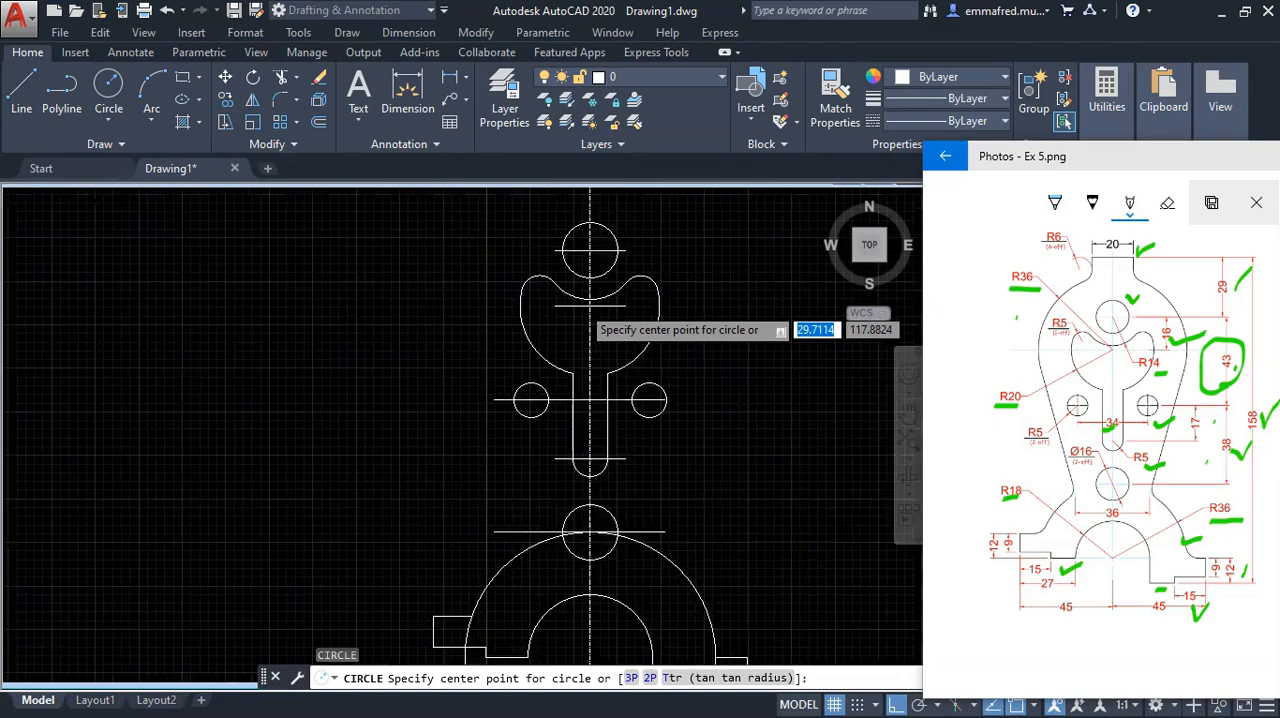
scroll(592, 306, up, 4)
click(594, 306)
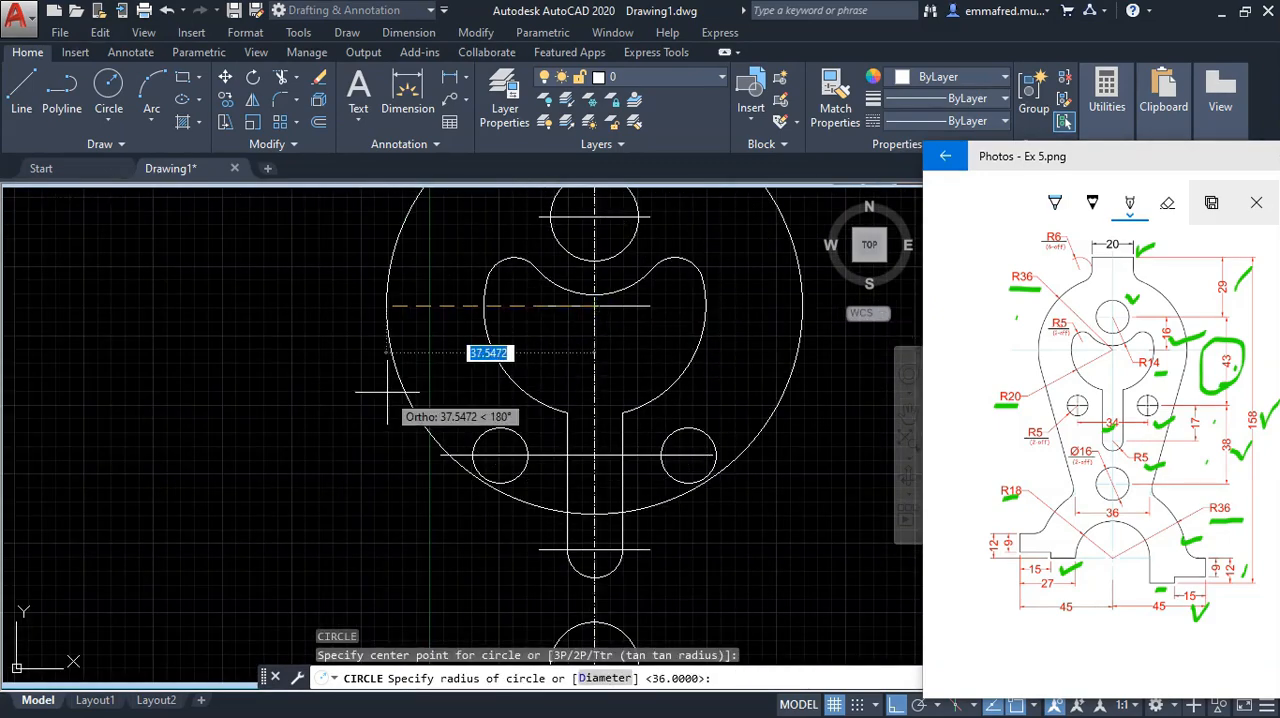
text(36)
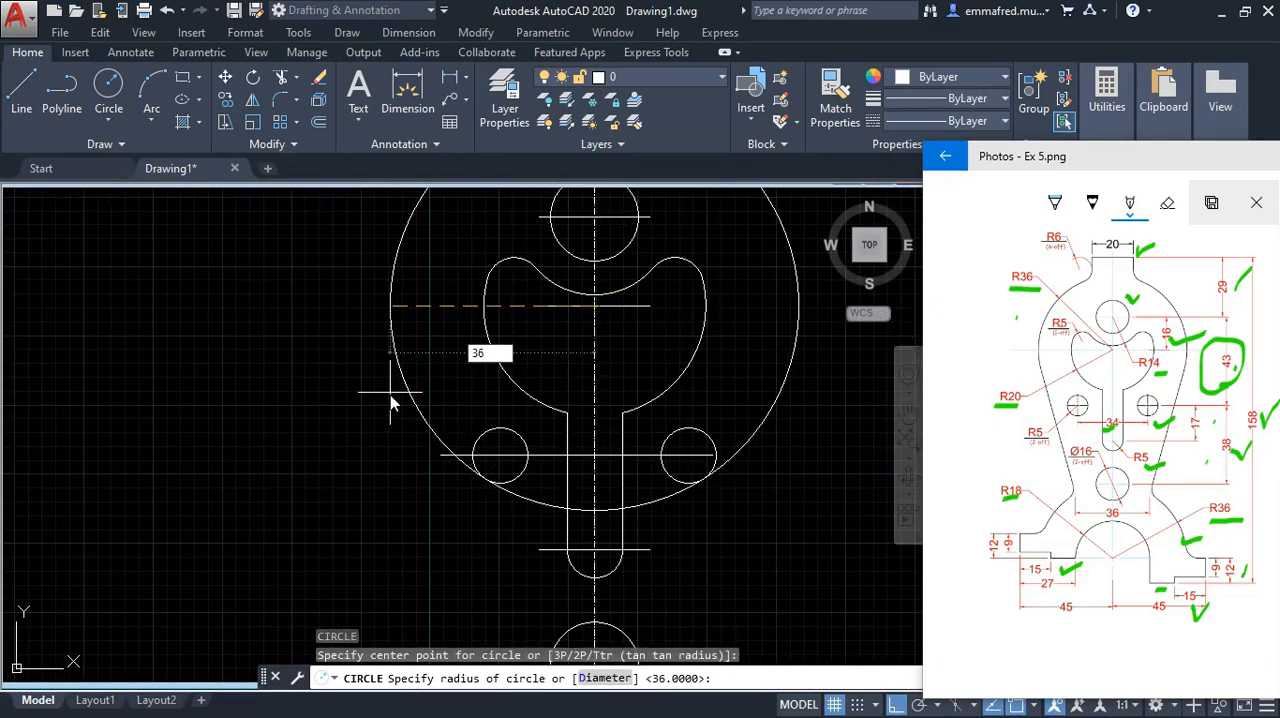
key(Return)
Step: Offset the vertical centreline 18 mm to both sides
scroll(375, 390, down, 4)
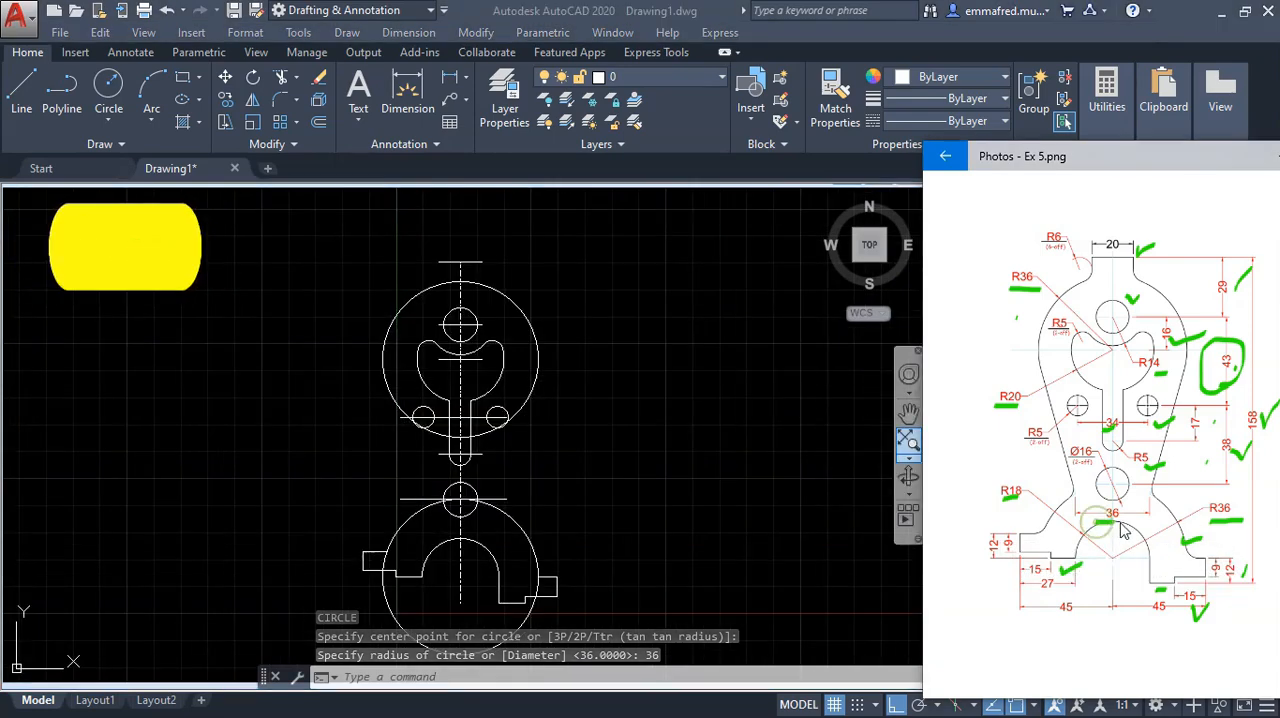
text(o)
key(Return)
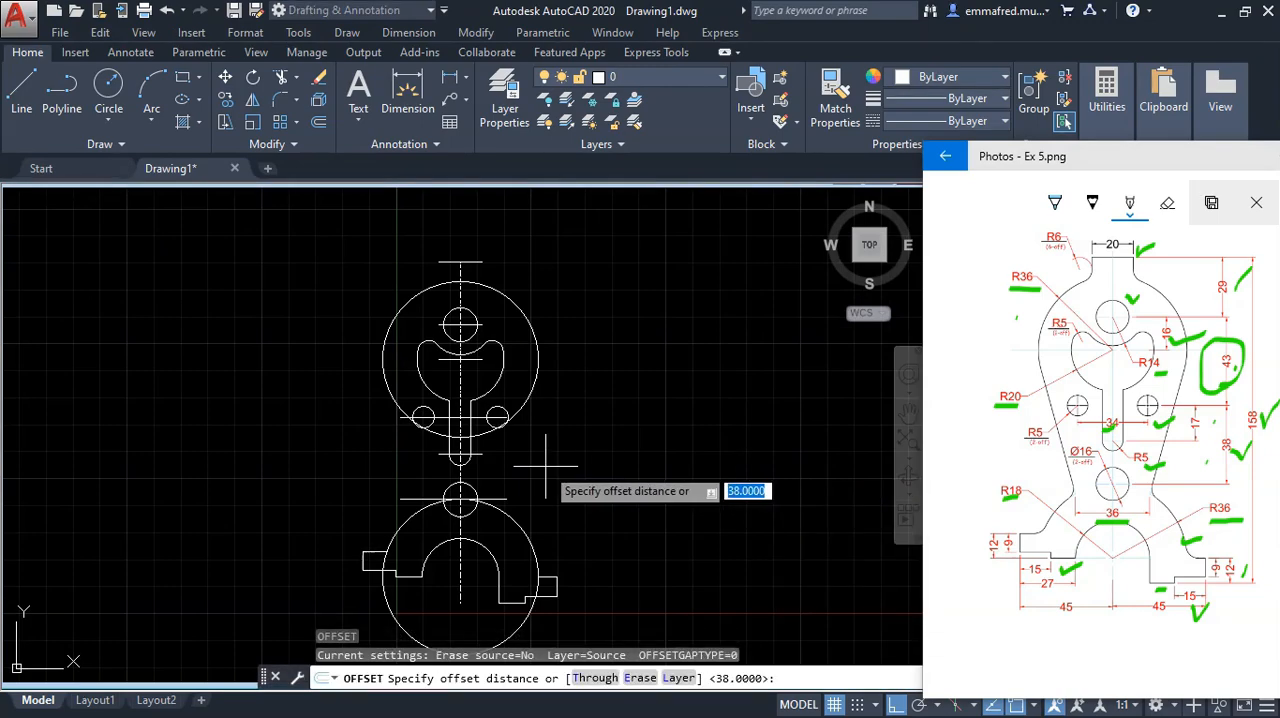
text(18)
key(Return)
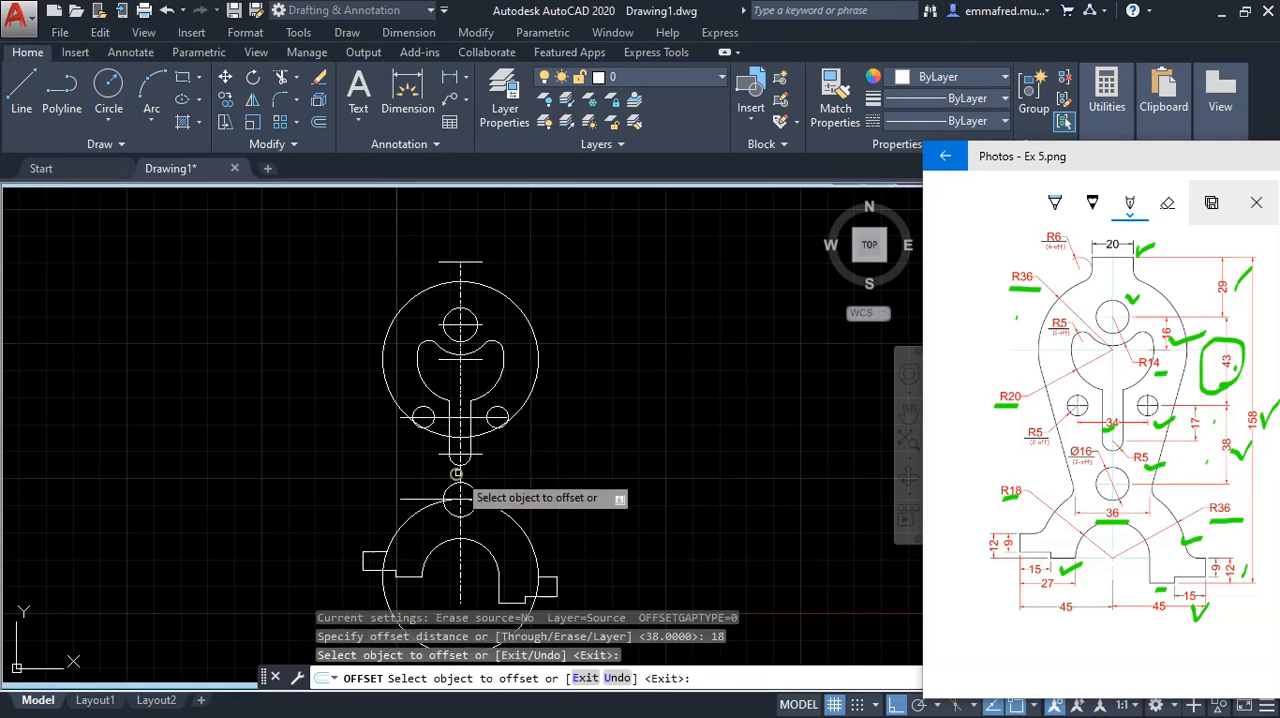
click(461, 473)
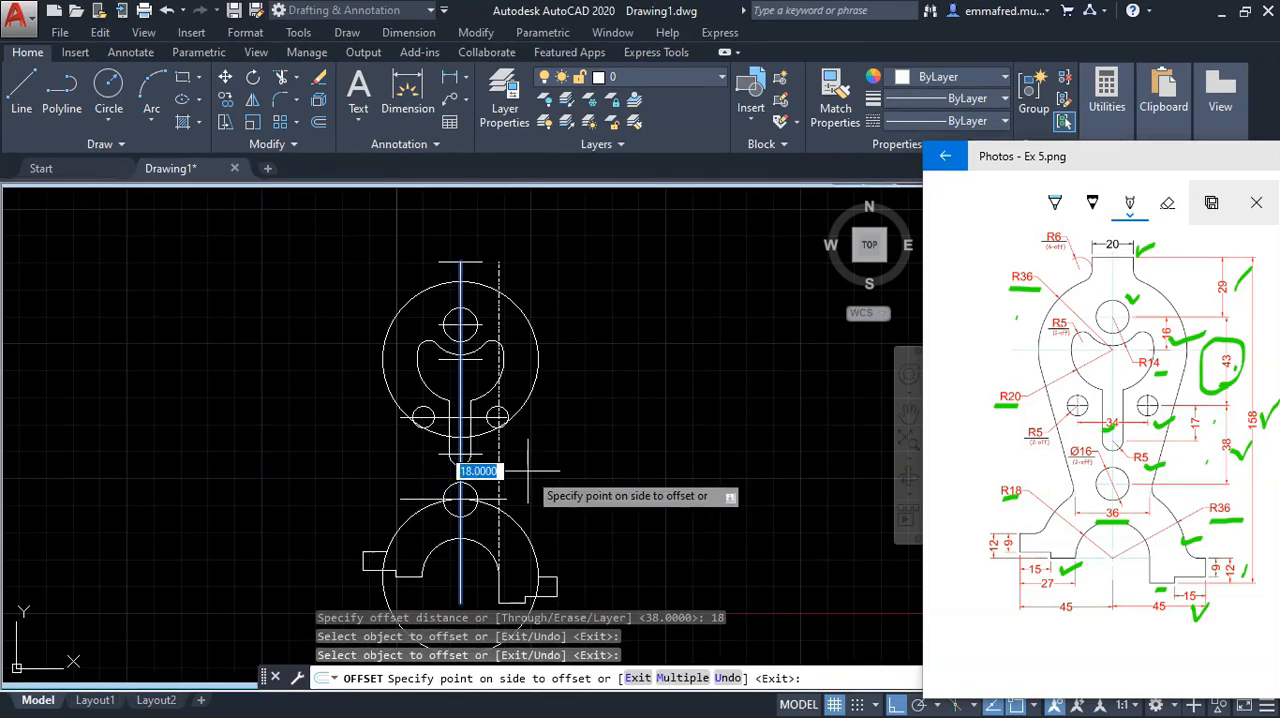
click(492, 468)
click(462, 476)
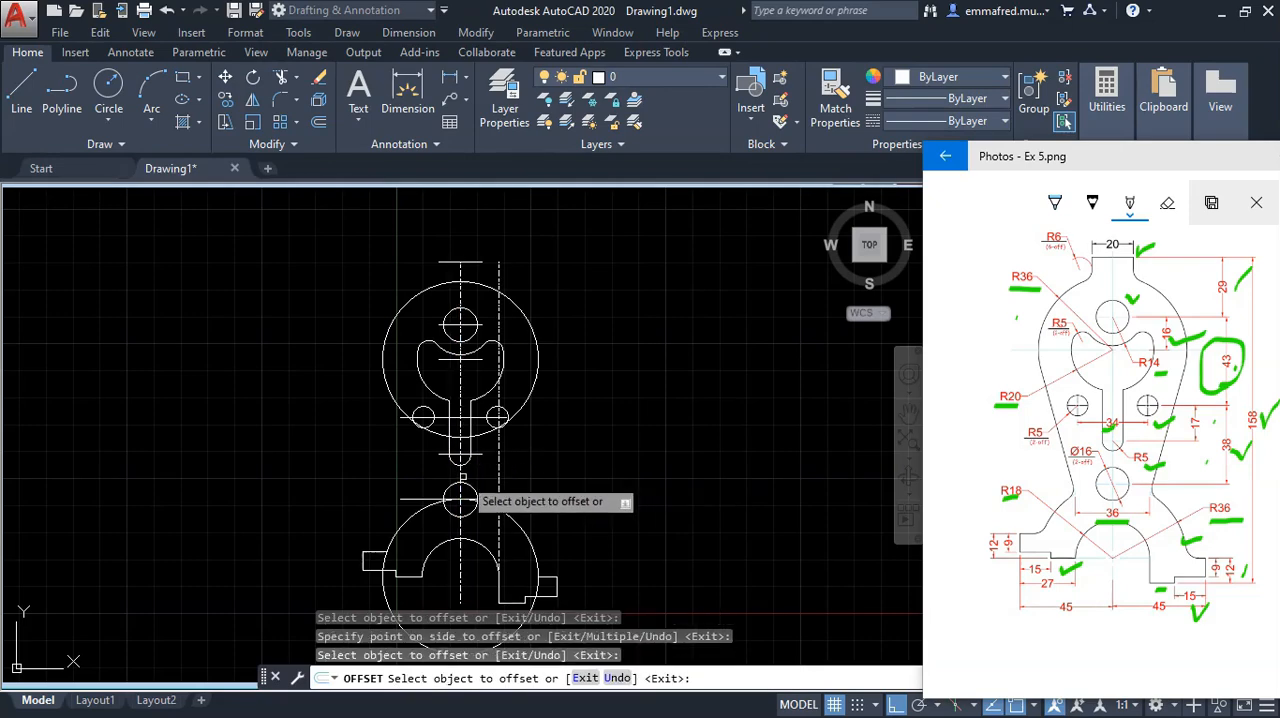
click(461, 476)
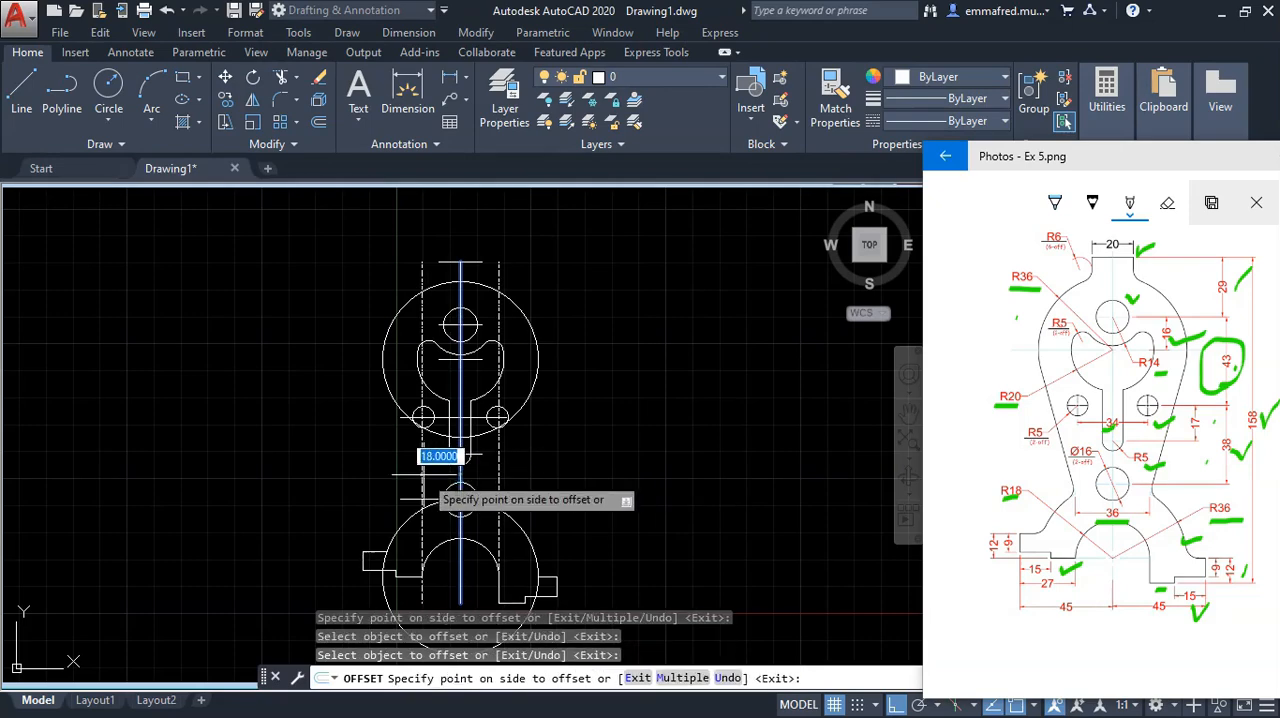
click(398, 482)
key(Escape)
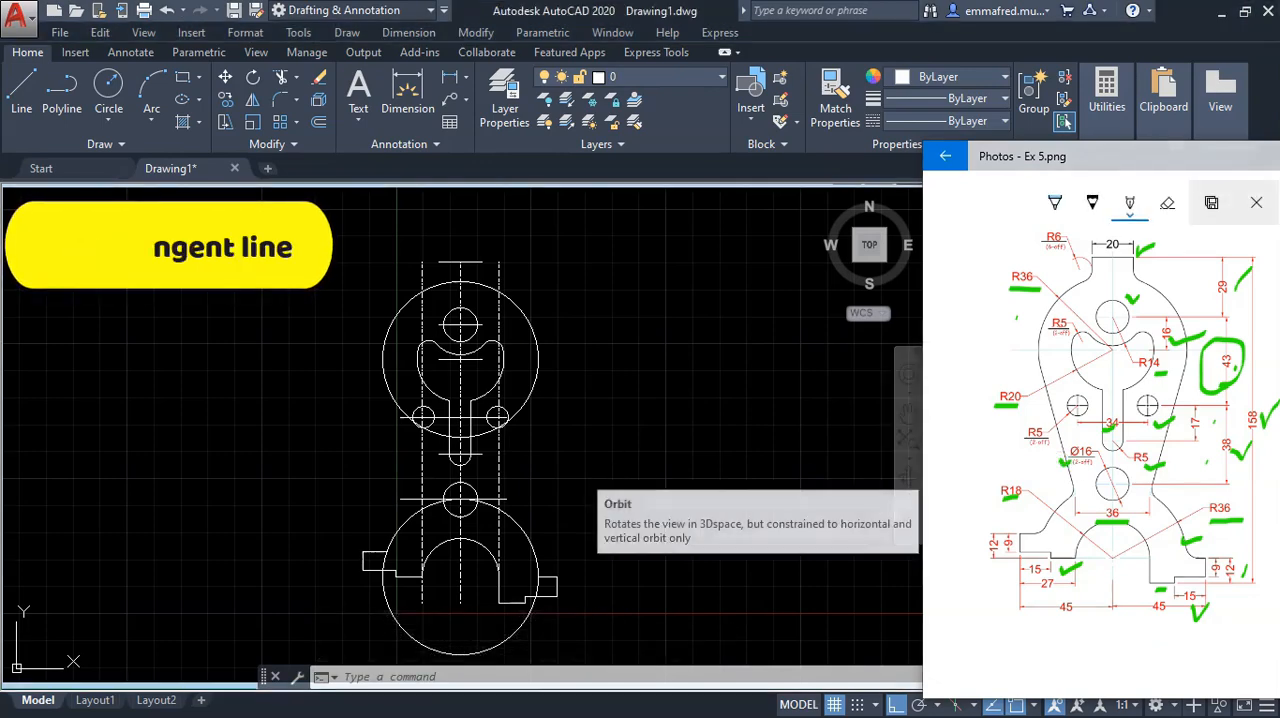
Step: Draw a line from the left offset line's upper intersection with the lower 36 mm radius circle, tangent to the upper circle's left side
key(Return)
scroll(490, 500, up, 5)
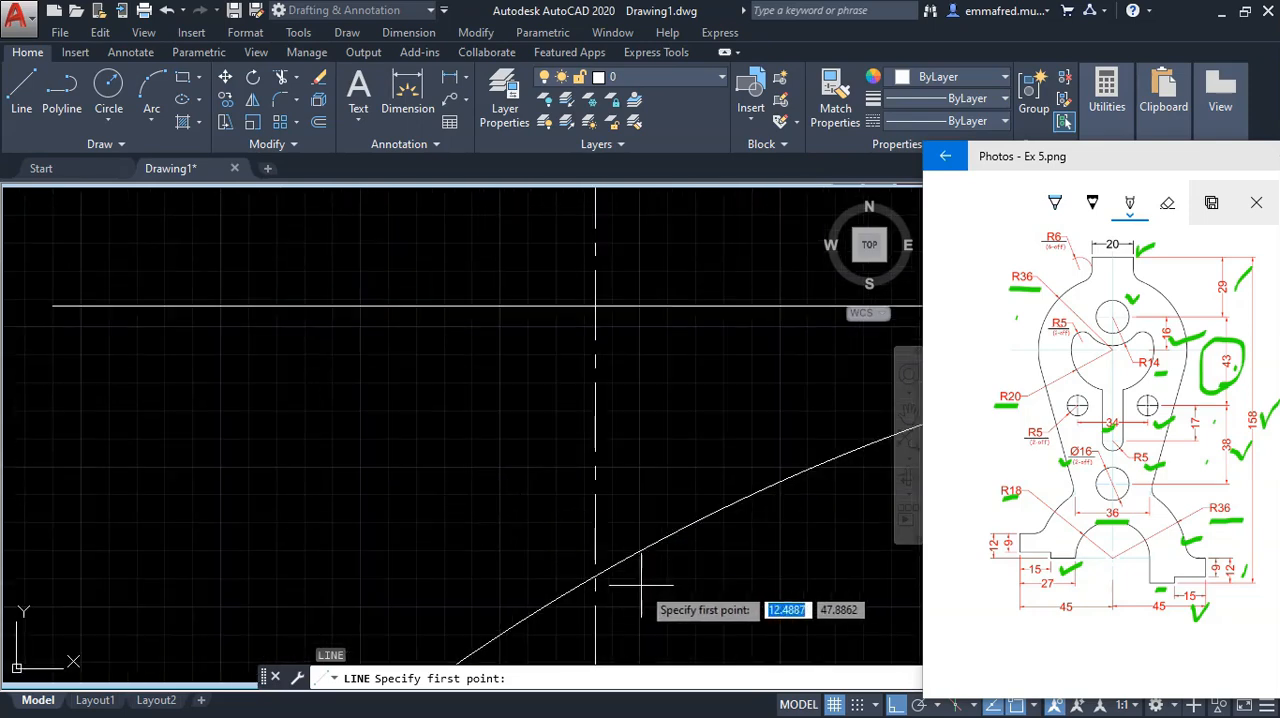
click(596, 576)
scroll(580, 540, up, 2)
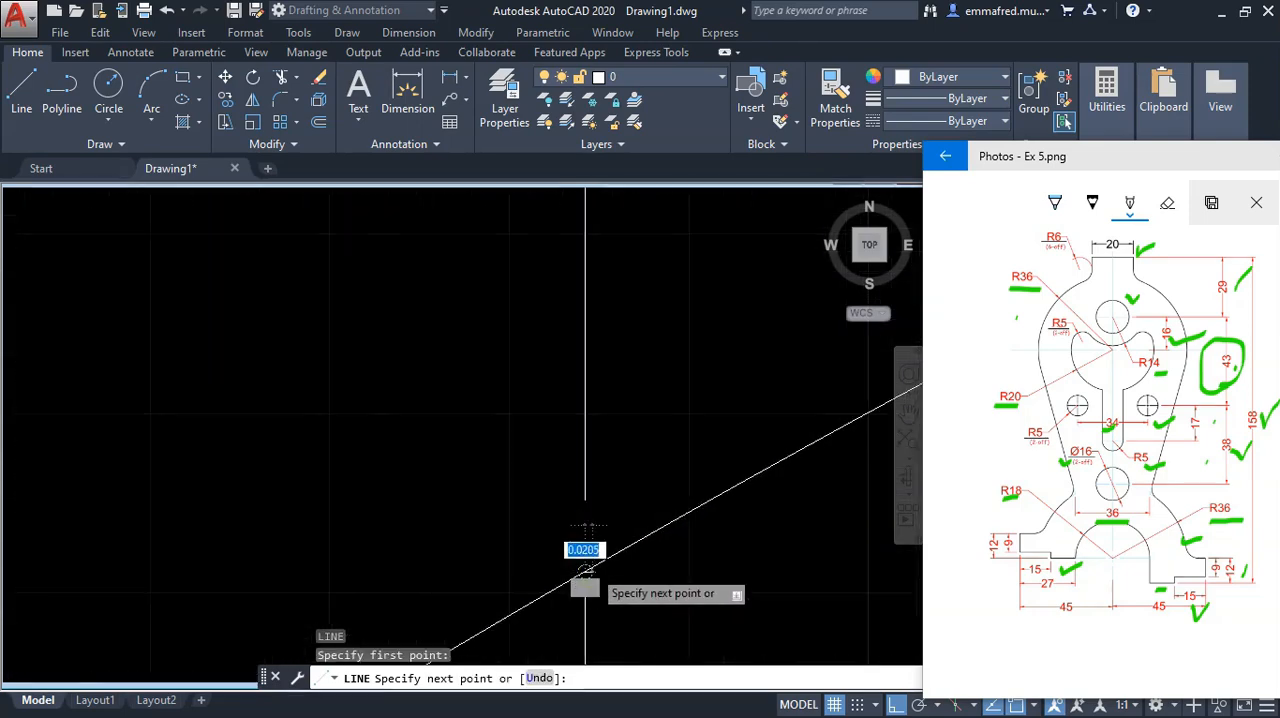
scroll(495, 459, down, 8)
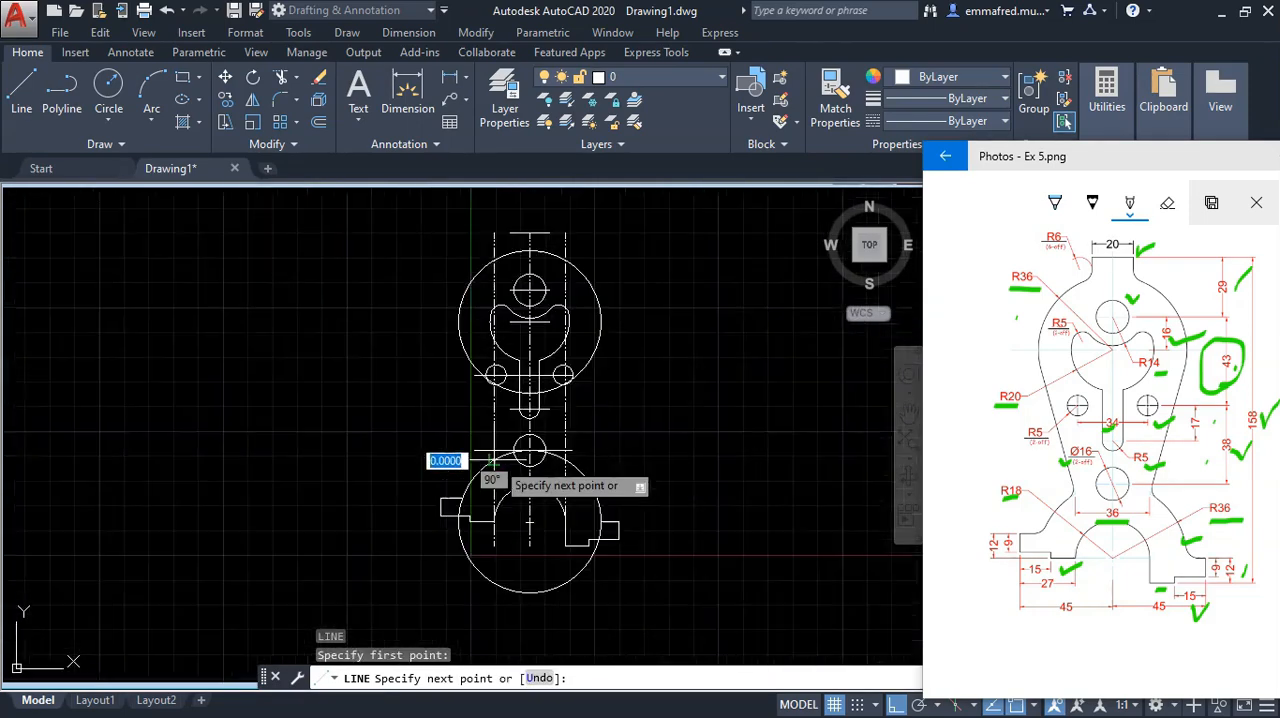
text(tan)
key(Return)
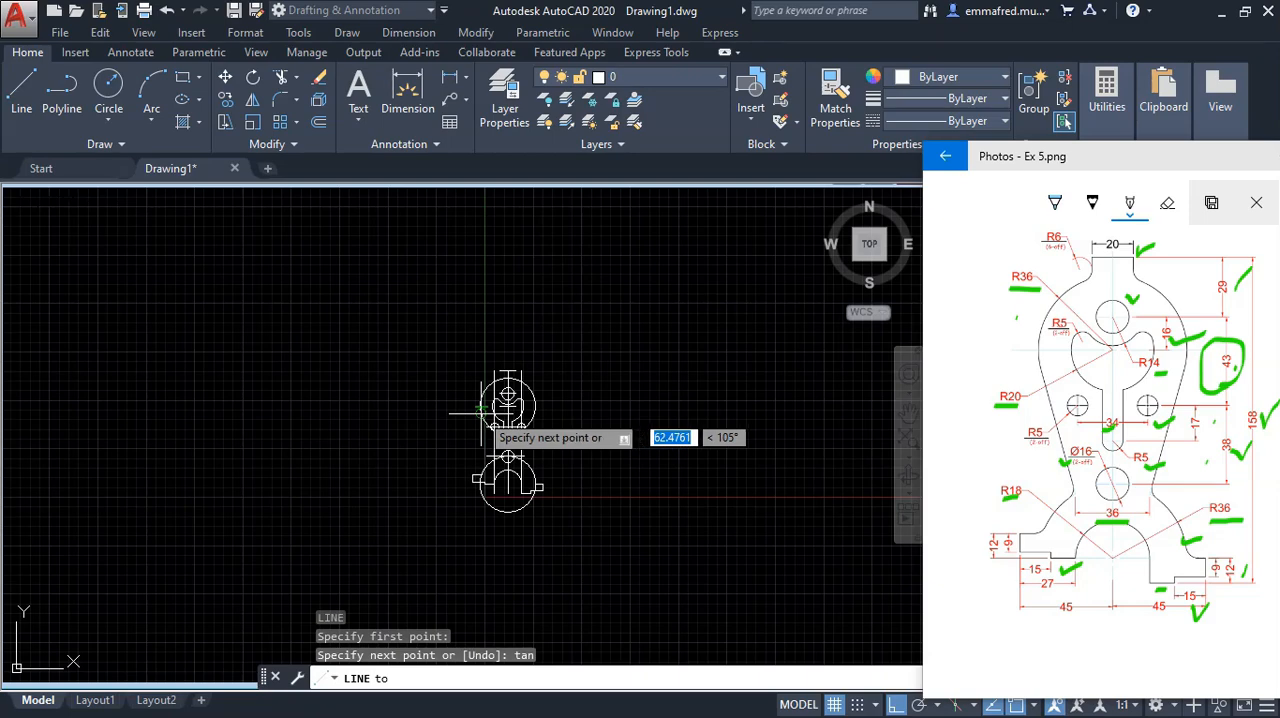
scroll(485, 412, up, 5)
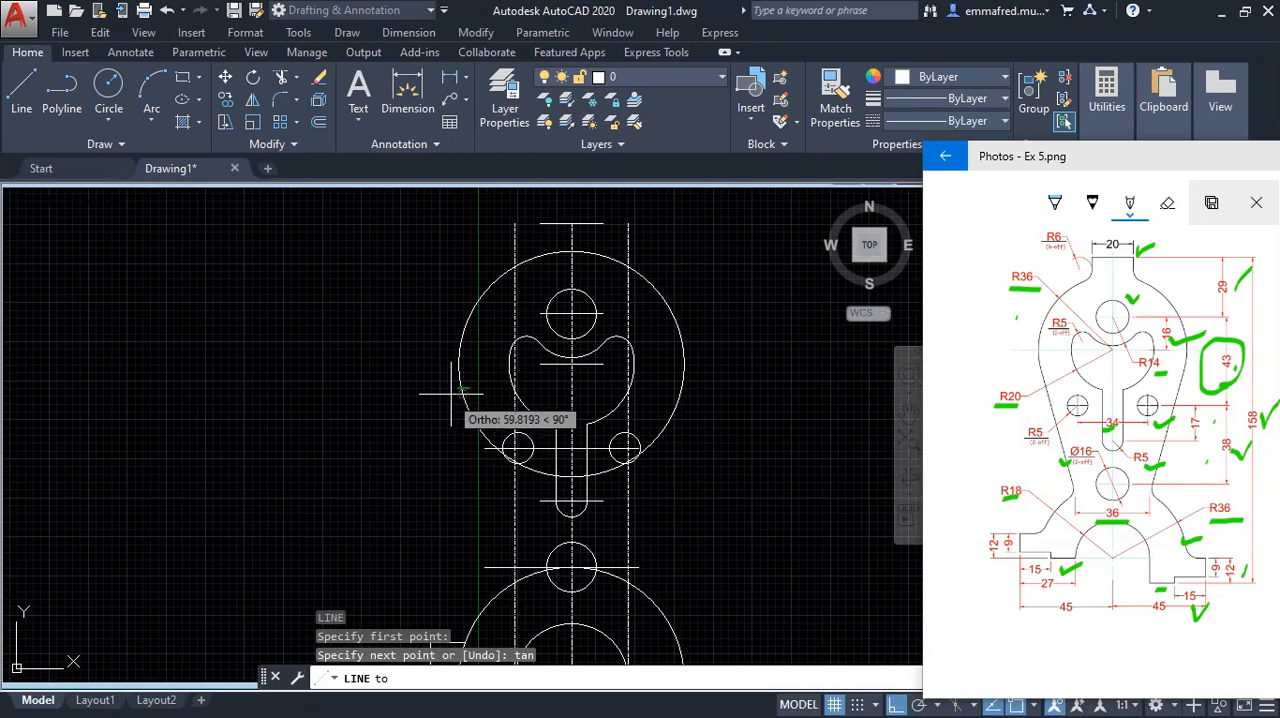
click(463, 390)
key(Escape)
Step: Mirror the left tangent line about the vertical centreline, keeping the original
scroll(437, 360, up, 1)
scroll(470, 380, down, 1)
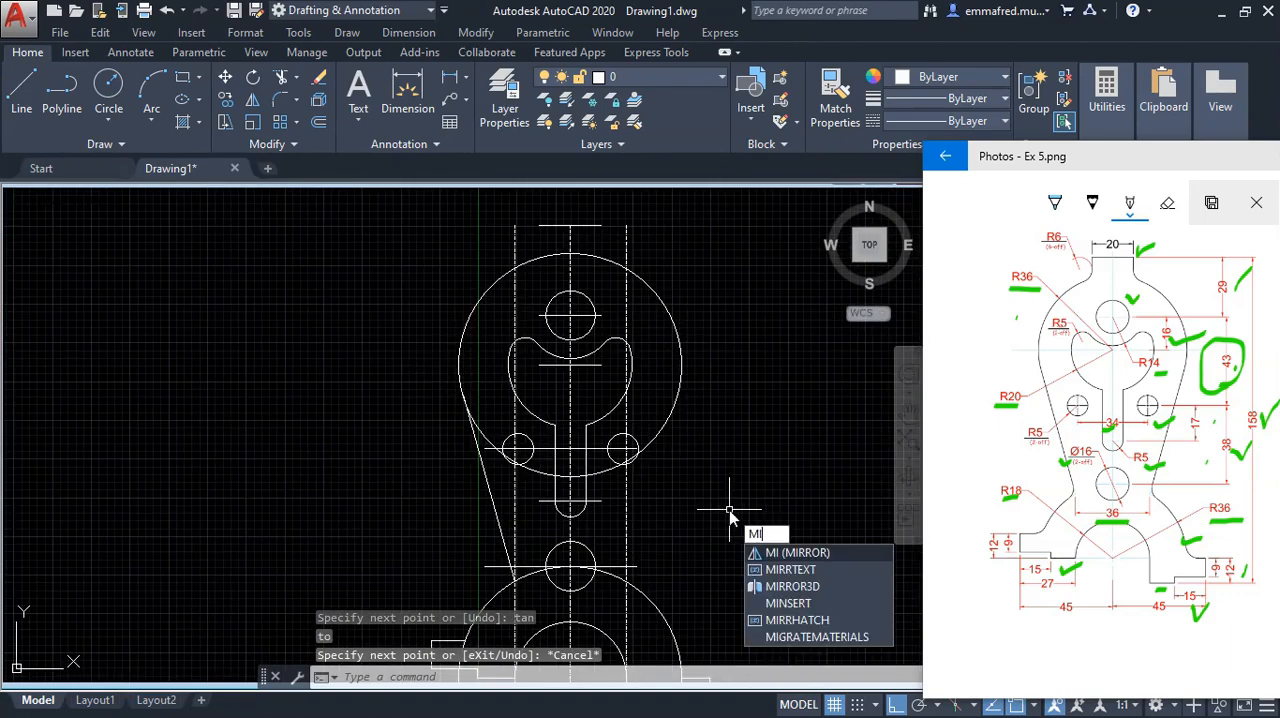
key(Return)
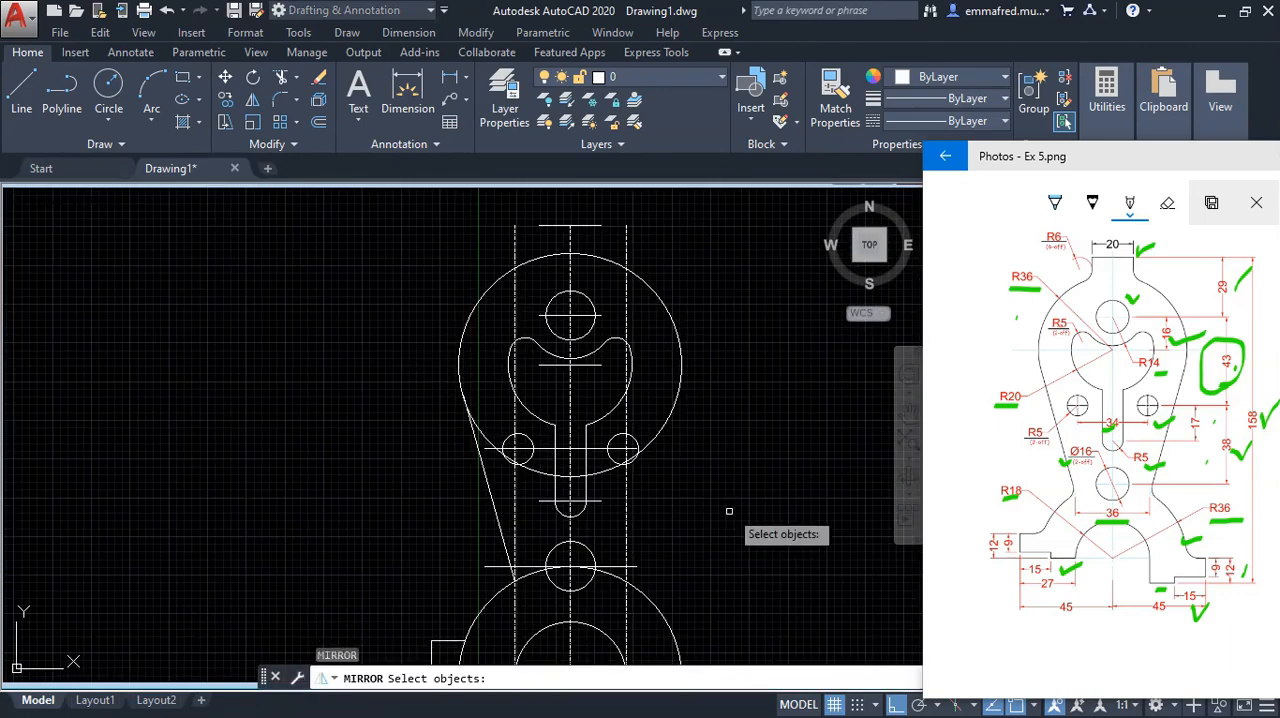
click(483, 486)
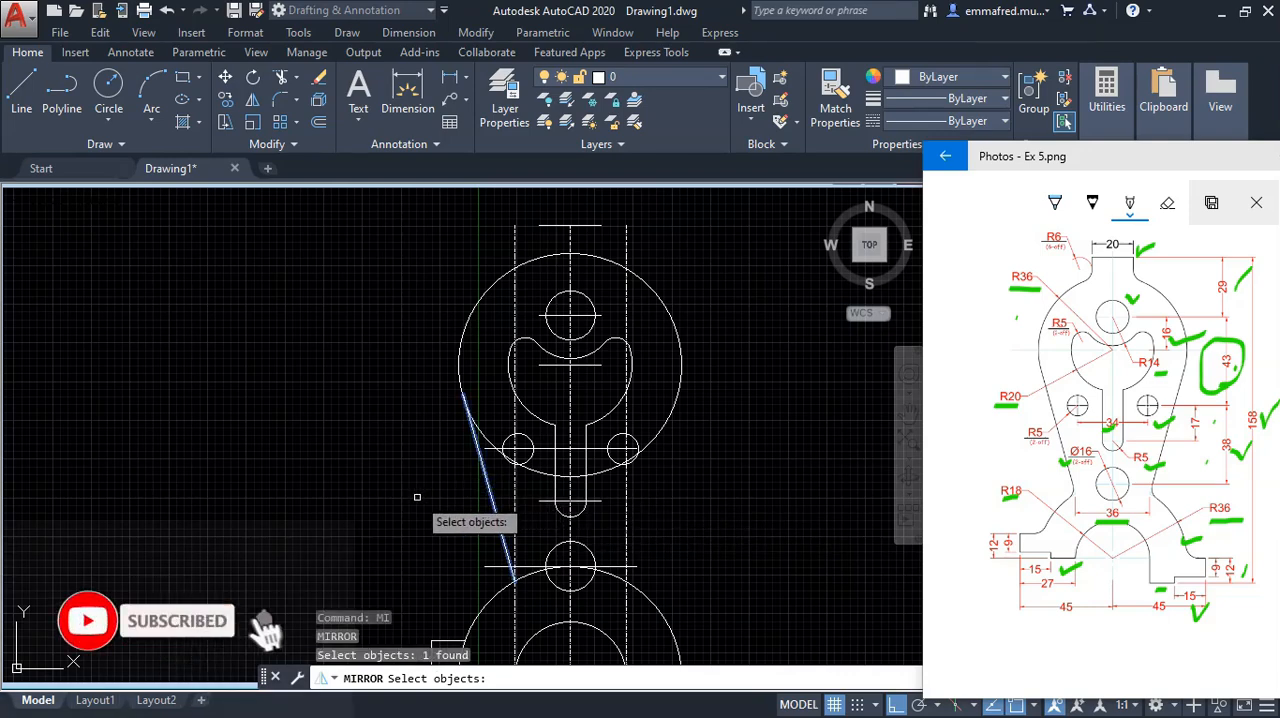
click(570, 316)
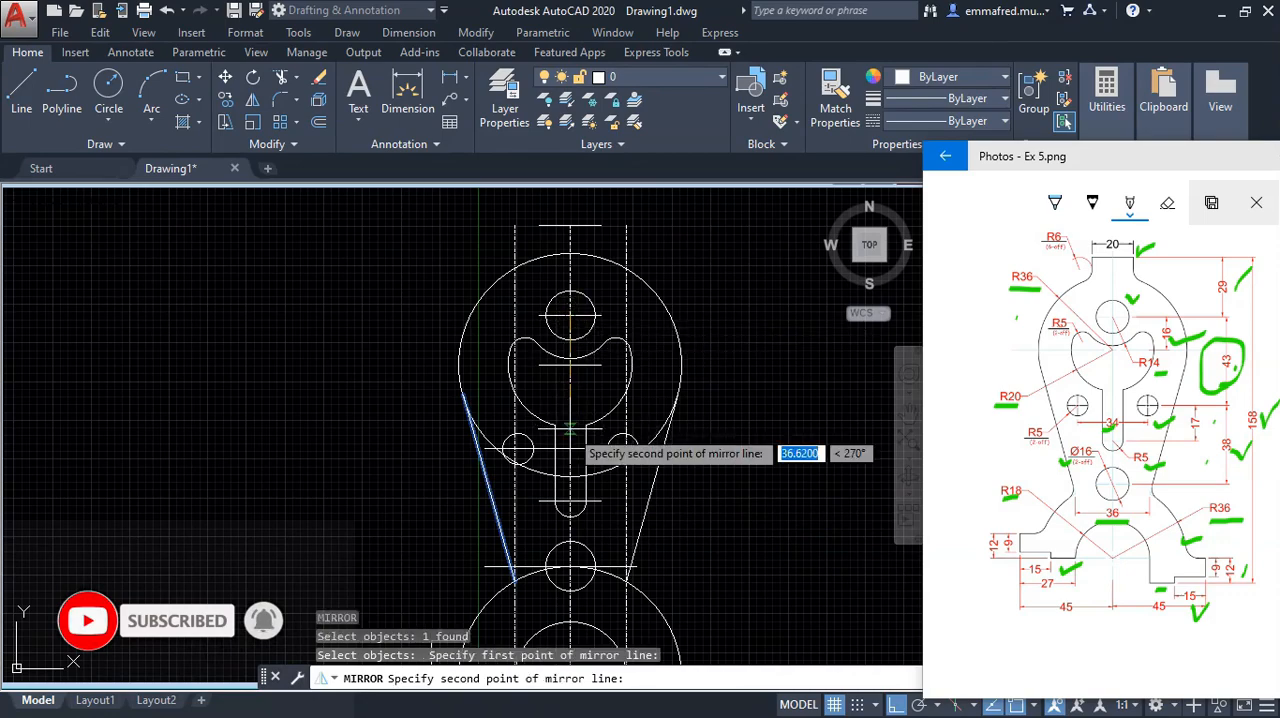
click(571, 432)
click(615, 497)
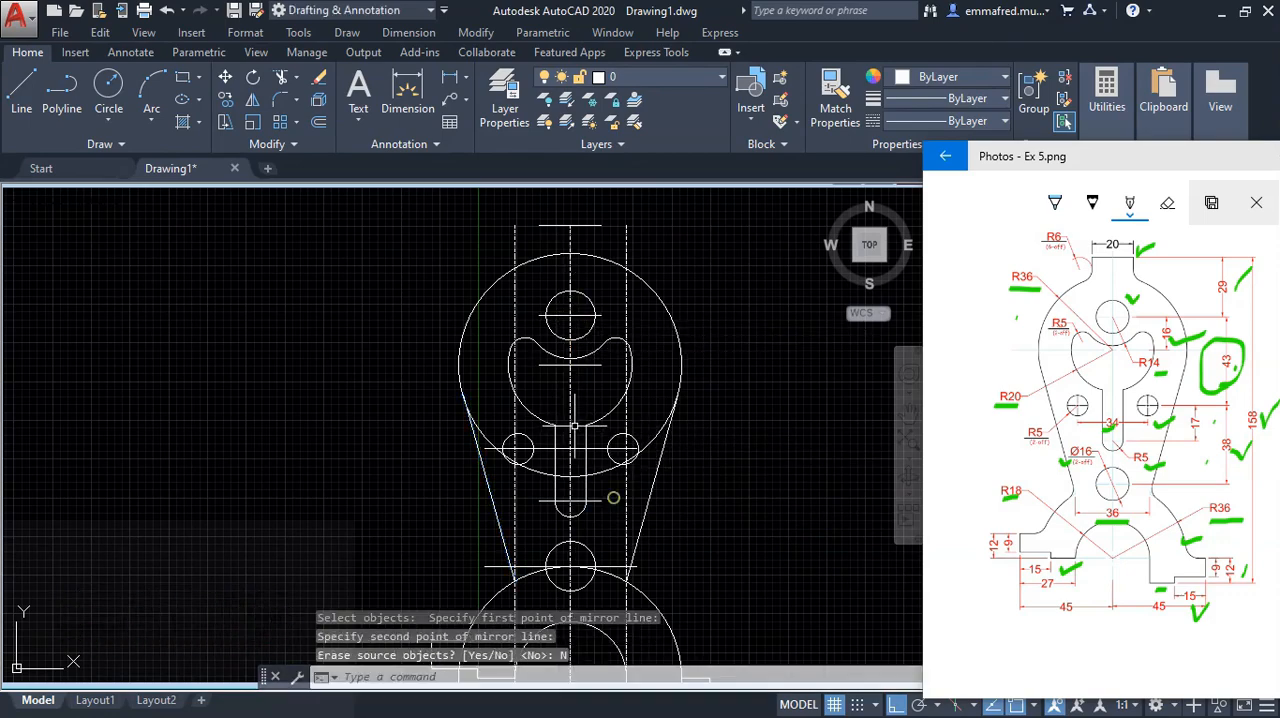
Step: Trim the upper circle's lower arc and the lower circle's upper arc between the two tangent lines
scroll(715, 494, down, 3)
scroll(780, 503, up, 4)
scroll(699, 489, down, 2)
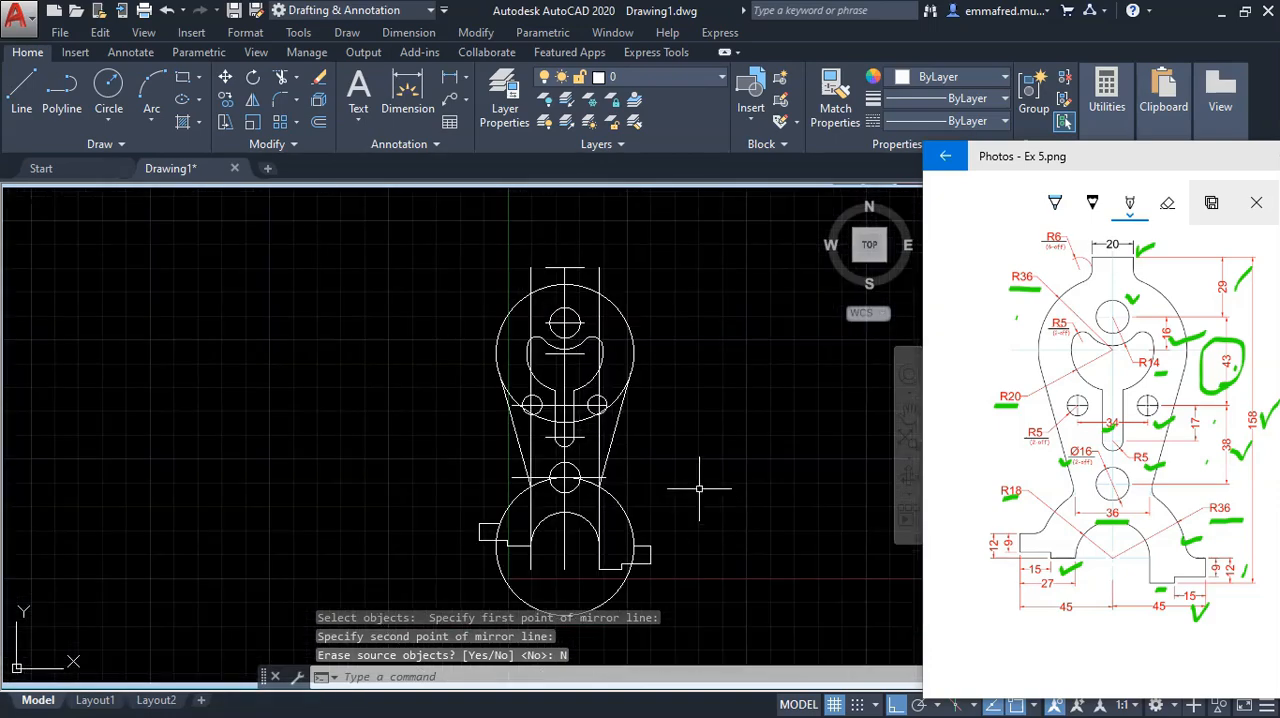
scroll(627, 410, up, 2)
click(610, 422)
click(443, 448)
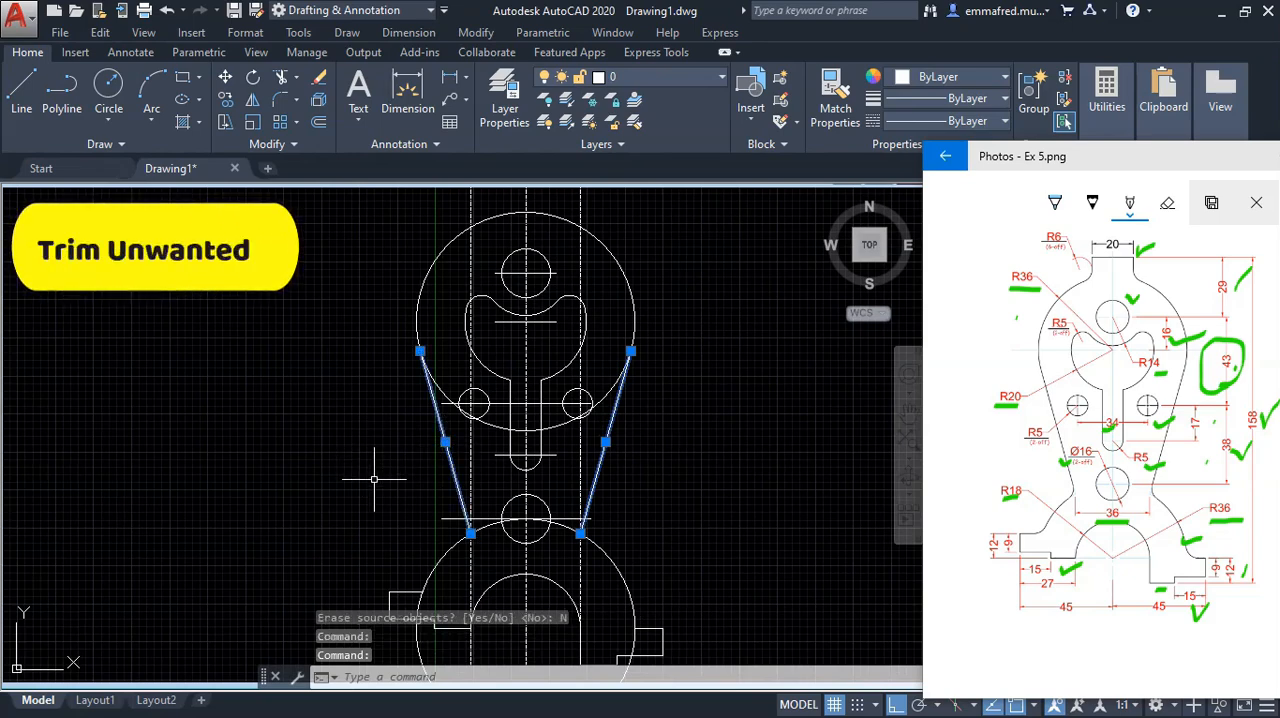
text(tr)
key(Return)
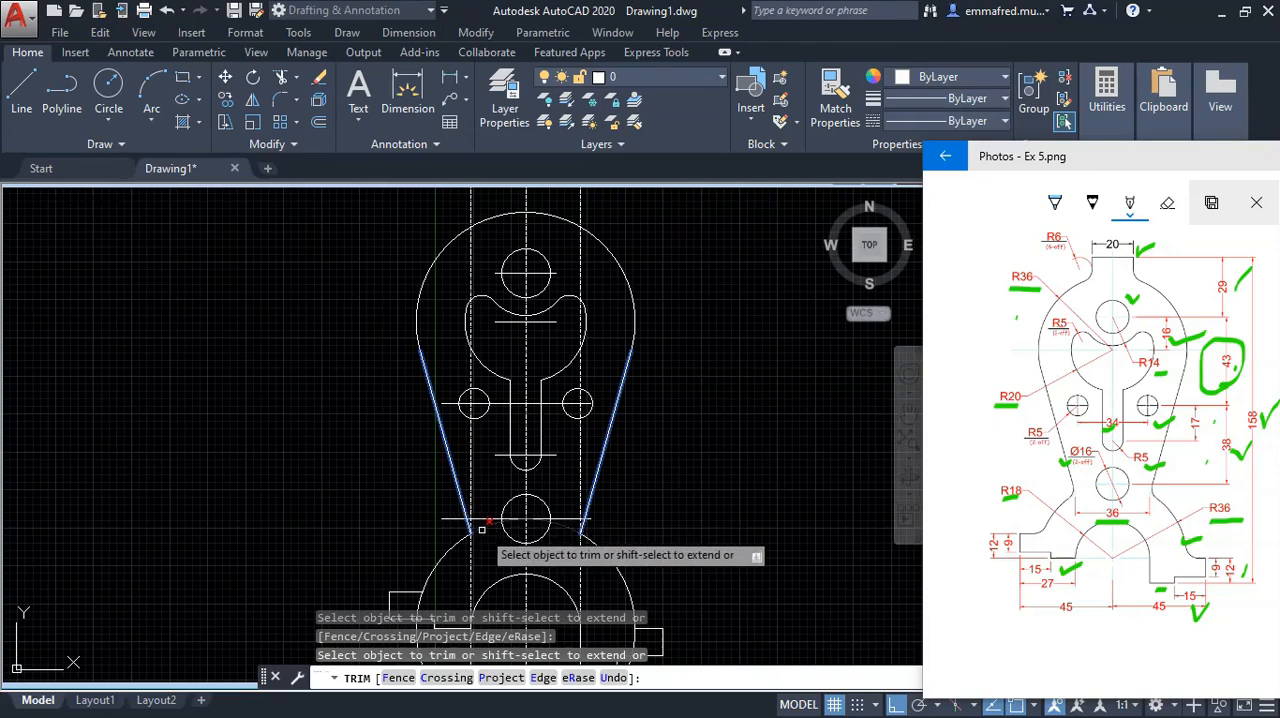
key(Escape)
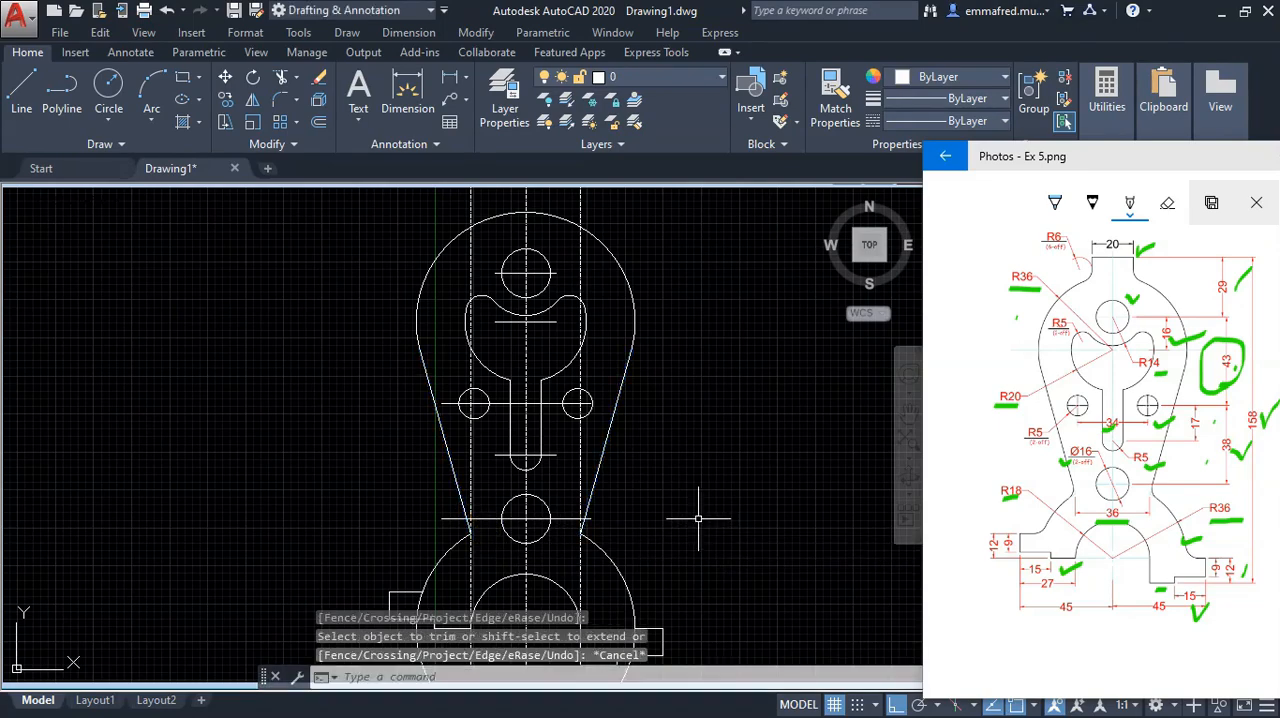
Step: Mark the top tab's vertical edge on the reference drawing
scroll(683, 513, down, 2)
scroll(683, 513, down, 2)
scroll(683, 508, up, 2)
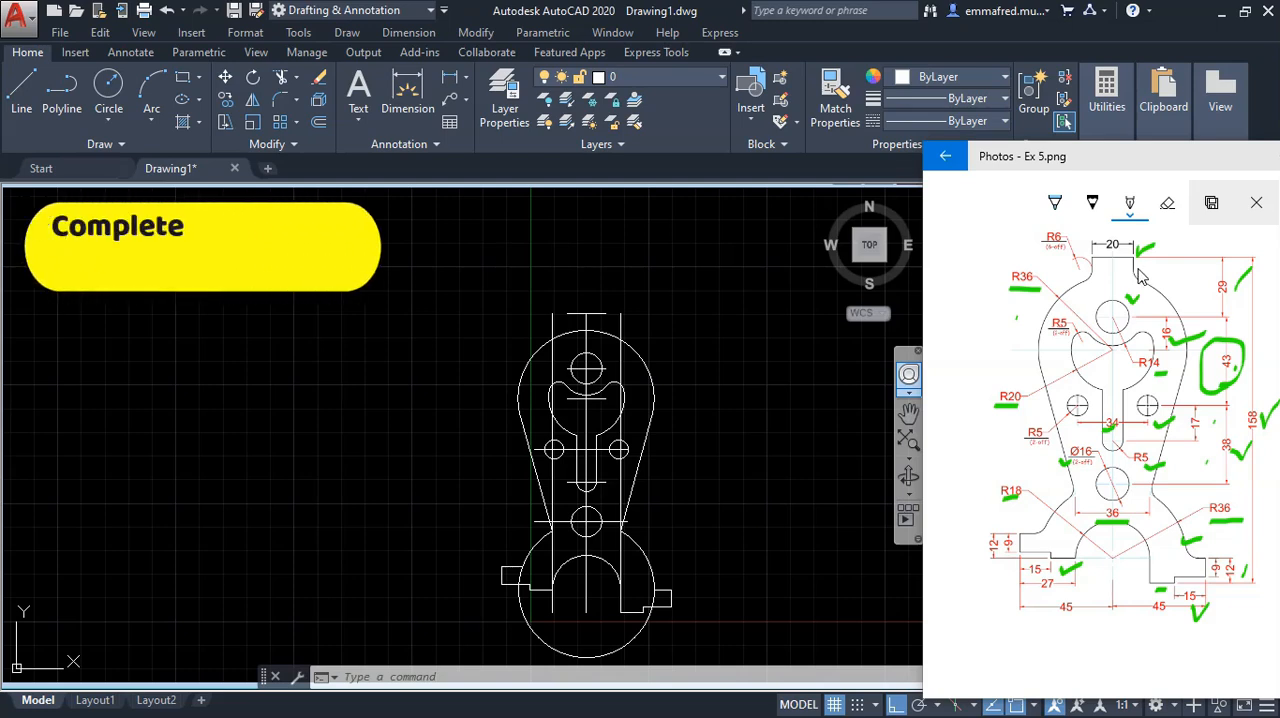
drag(1138, 268, 1142, 270)
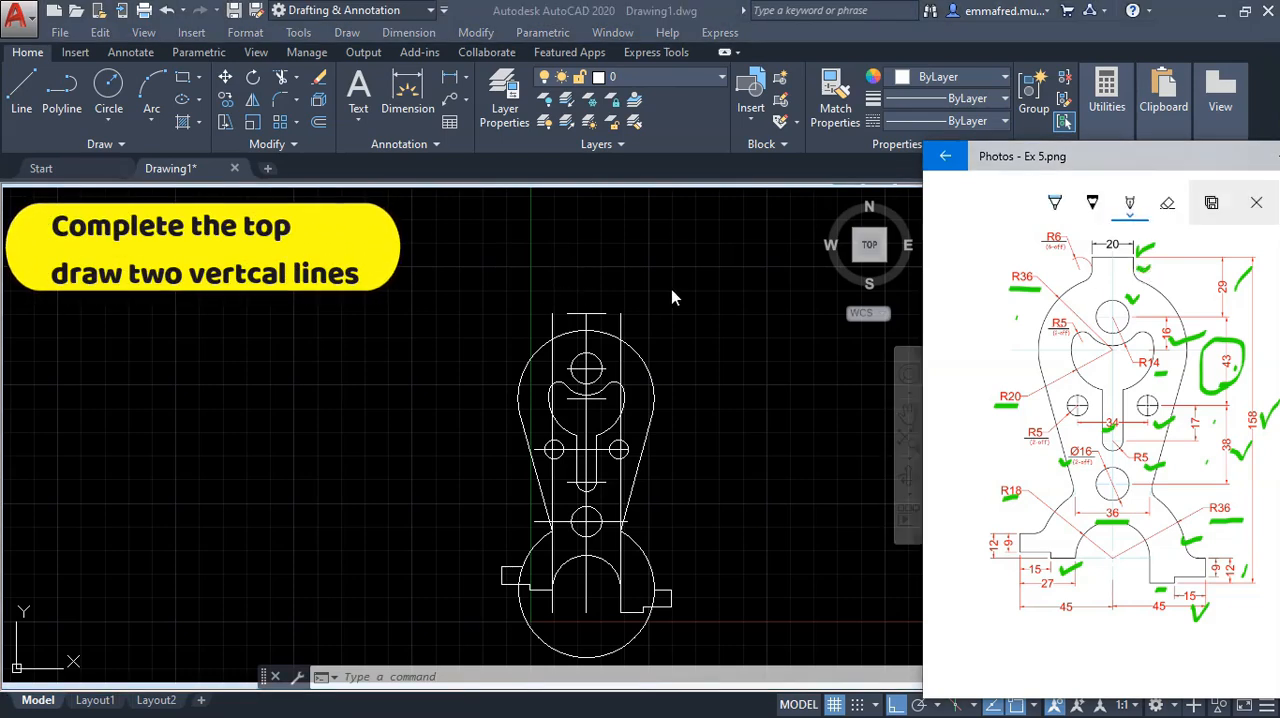
click(672, 298)
text(l)
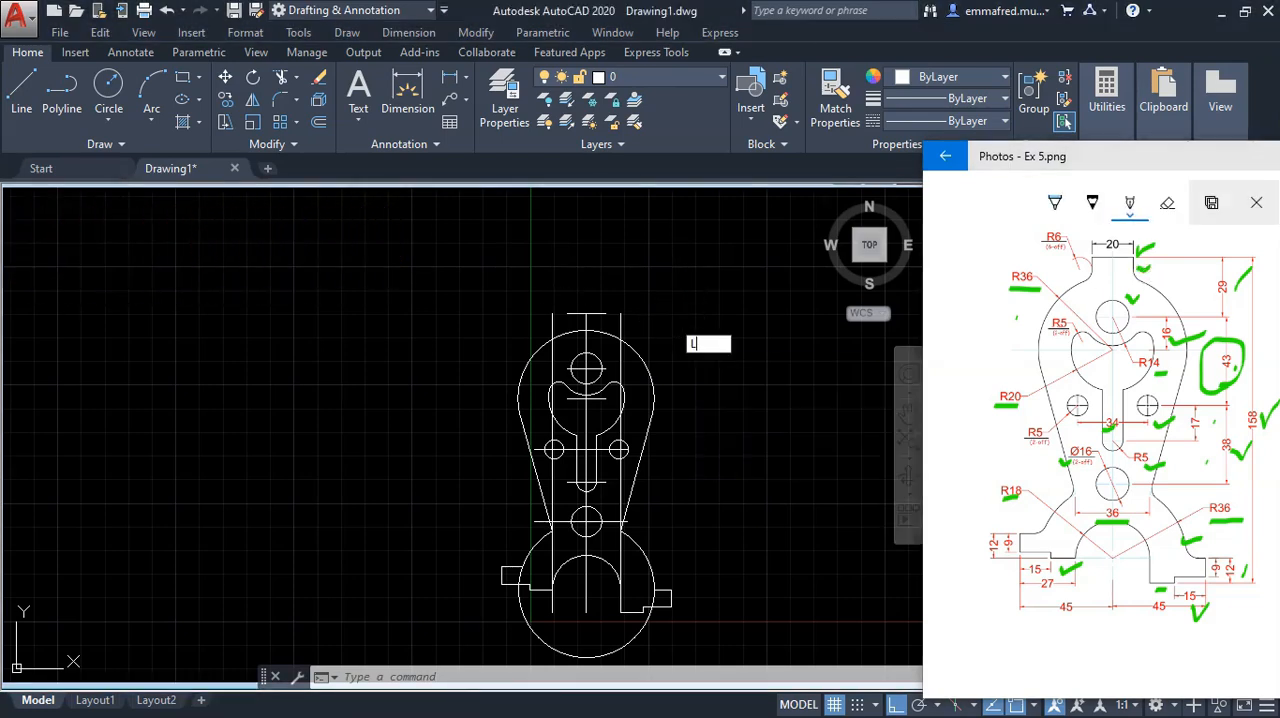
key(Return)
click(605, 314)
scroll(605, 335, down, 3)
scroll(605, 340, up, 3)
key(Escape)
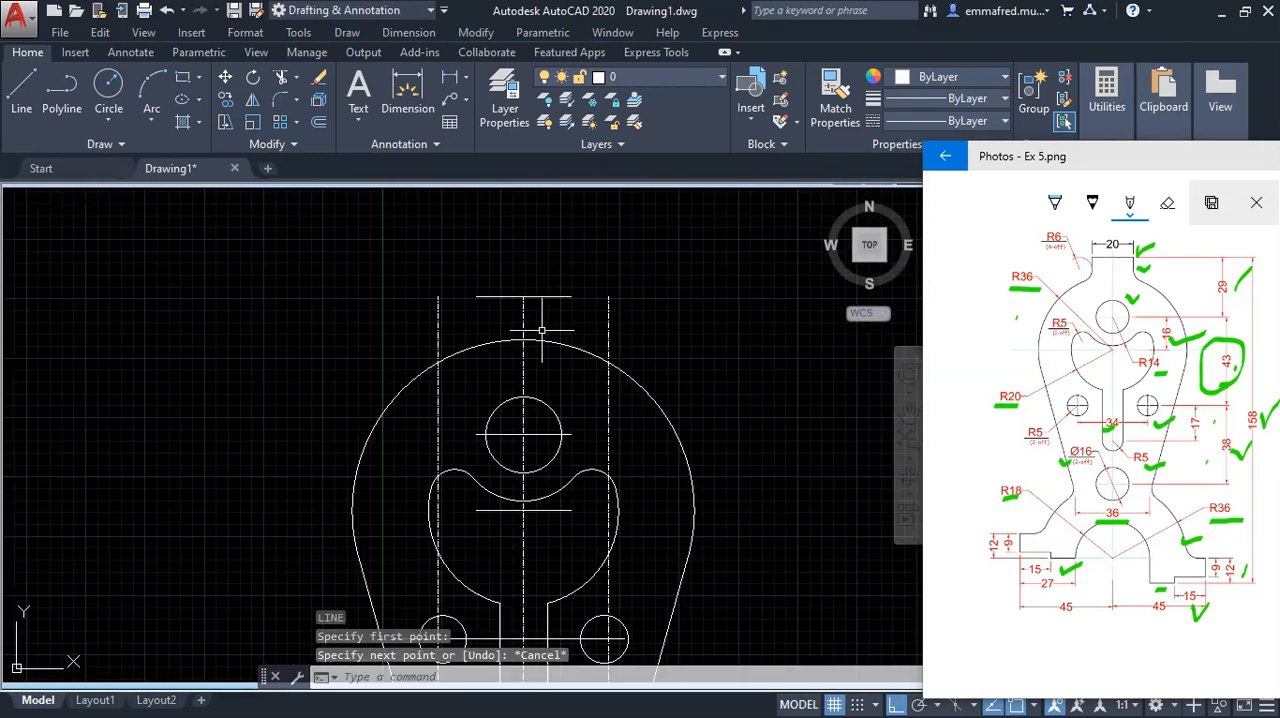
Step: Draw vertical lines down from both ends of the top tab line, ending inside the upper circle
scroll(542, 335, up, 2)
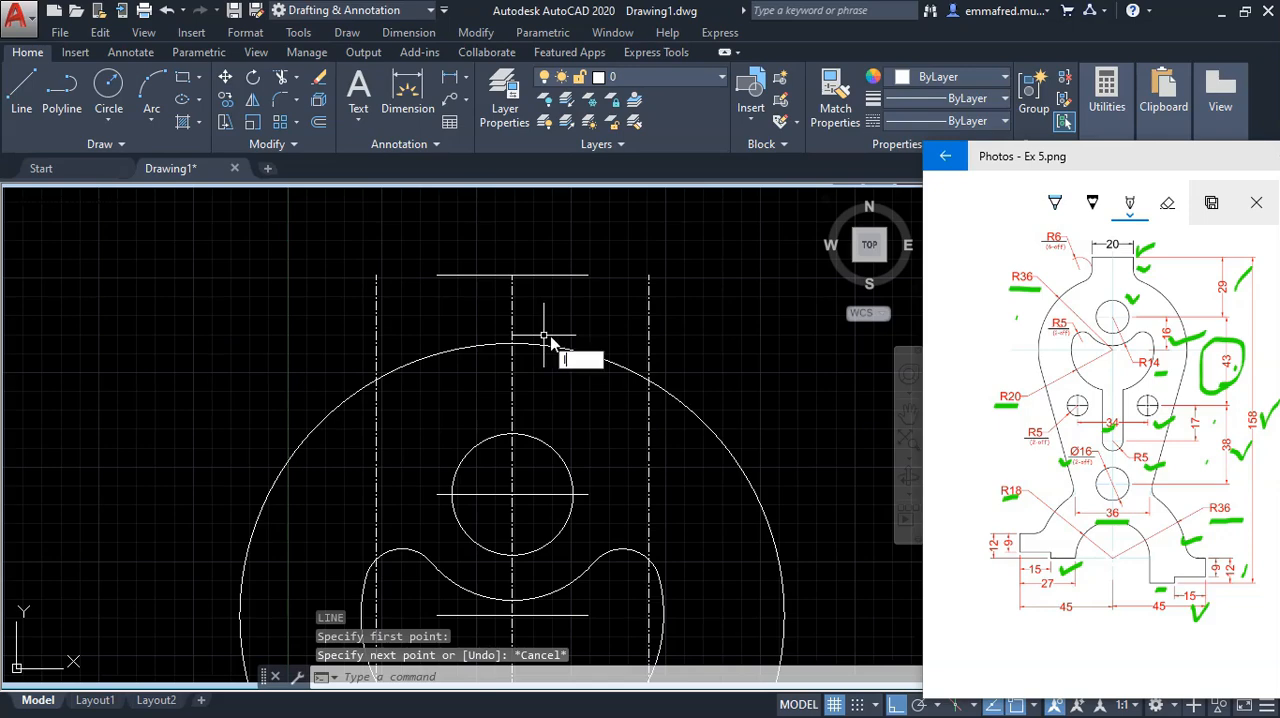
key(space)
click(587, 275)
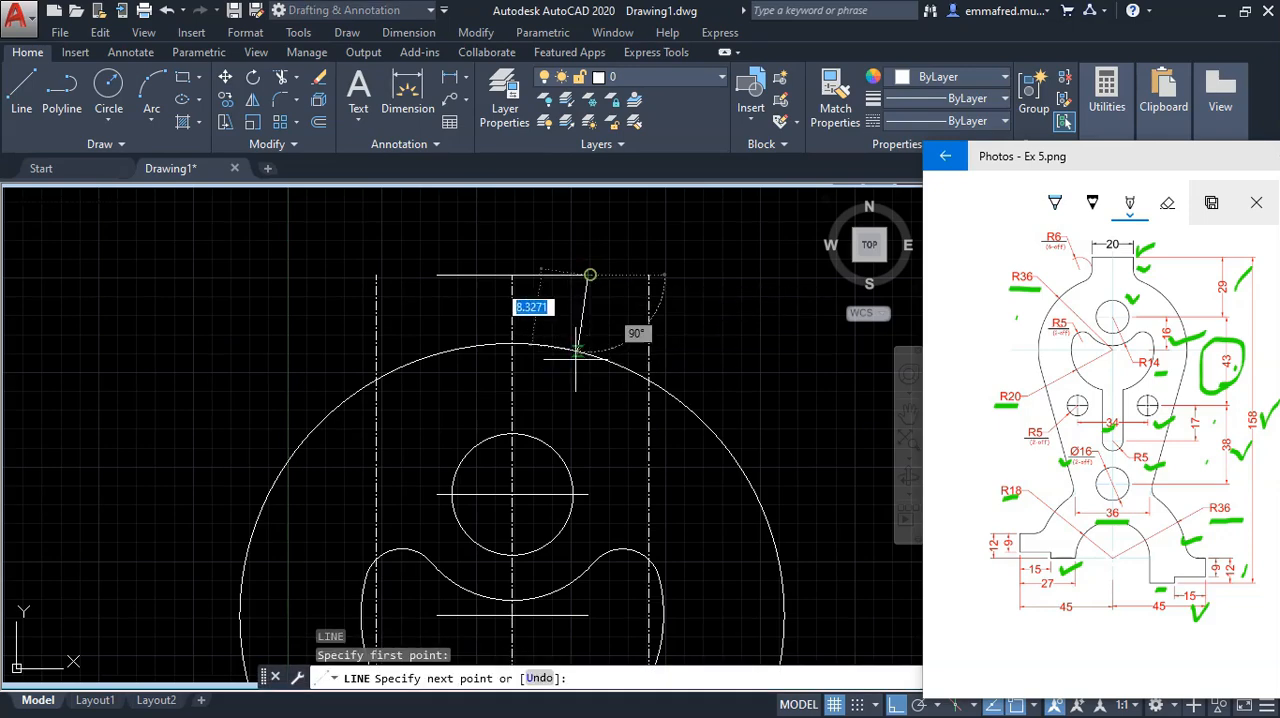
click(589, 403)
key(space)
right_click(460, 343)
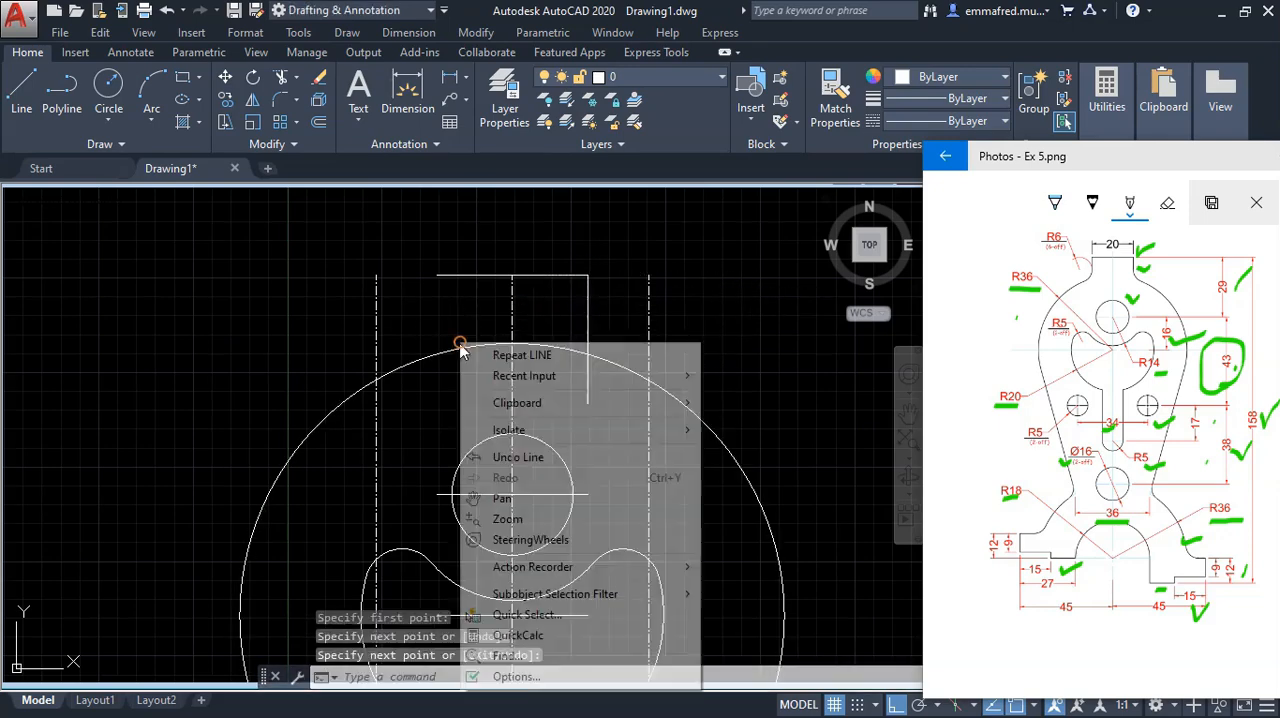
click(522, 358)
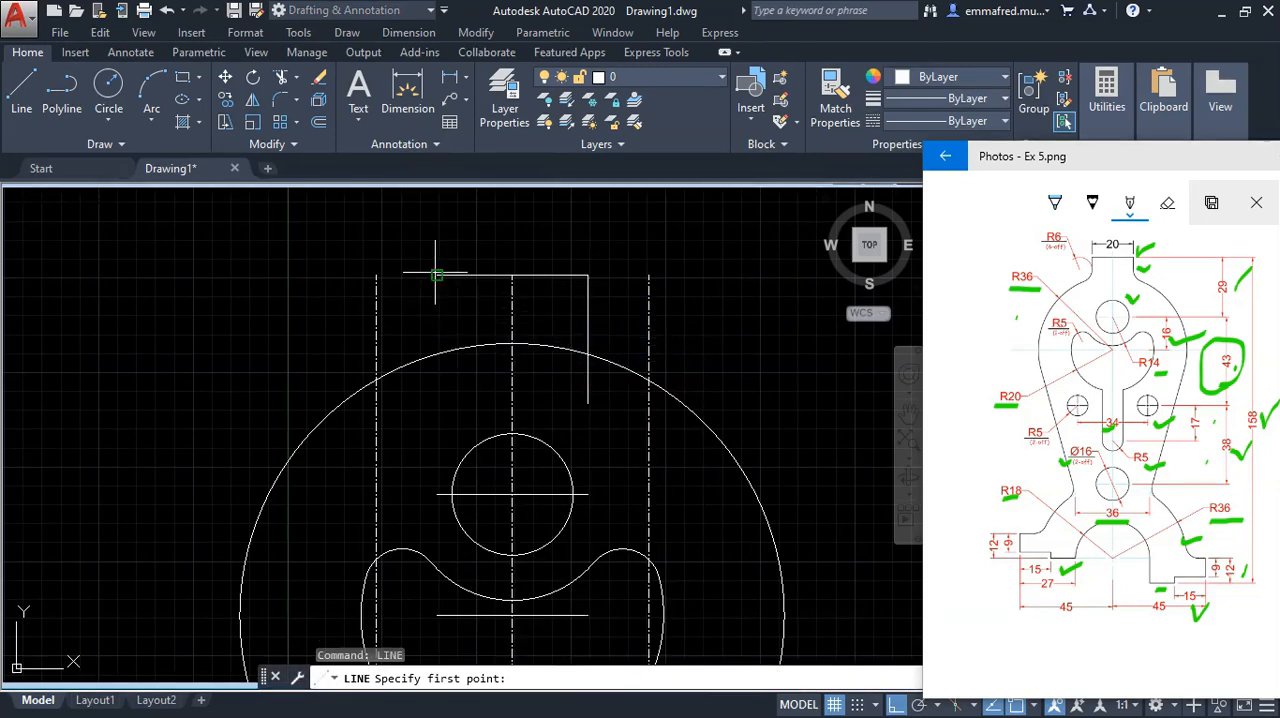
click(436, 274)
click(436, 391)
key(Return)
Step: Trim the tab lines' ends inside the upper circle and the arc between them, using the circle and tab lines as cutting edges
click(611, 392)
click(540, 306)
click(451, 381)
click(411, 333)
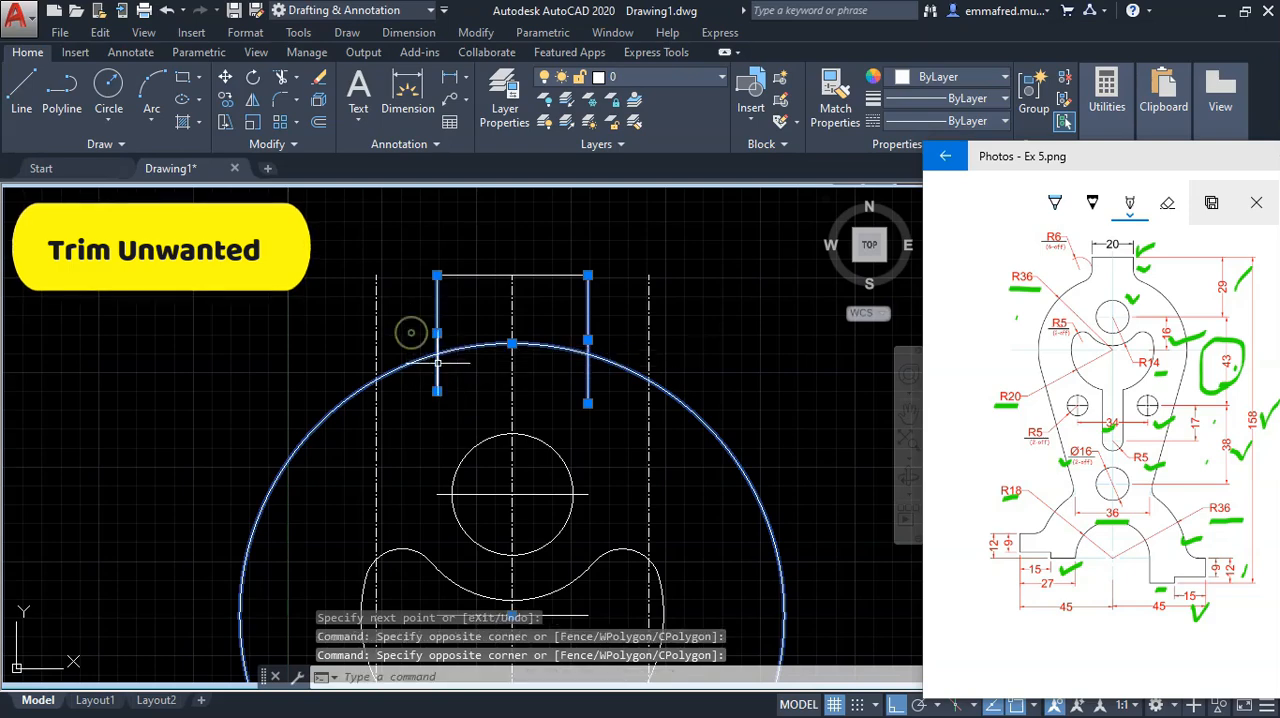
text(tr)
key(Return)
click(437, 372)
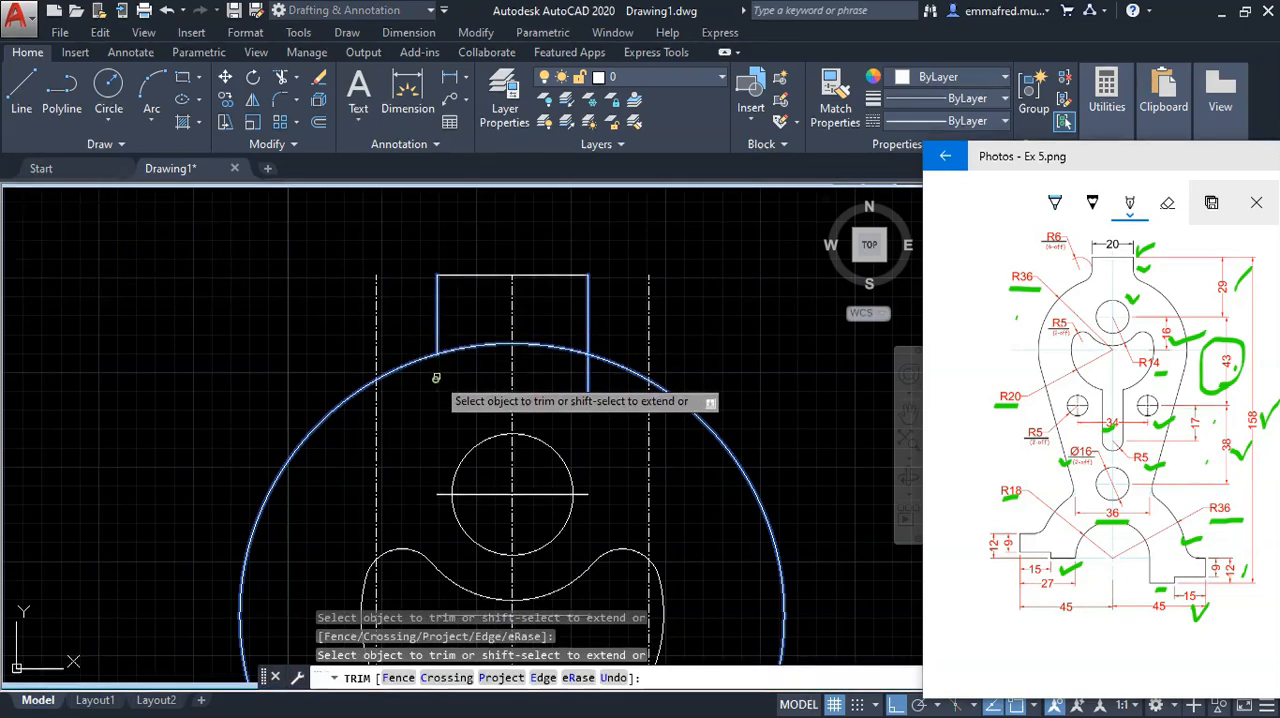
click(586, 396)
click(565, 334)
click(552, 358)
scroll(552, 358, down, 3)
right_click(555, 310)
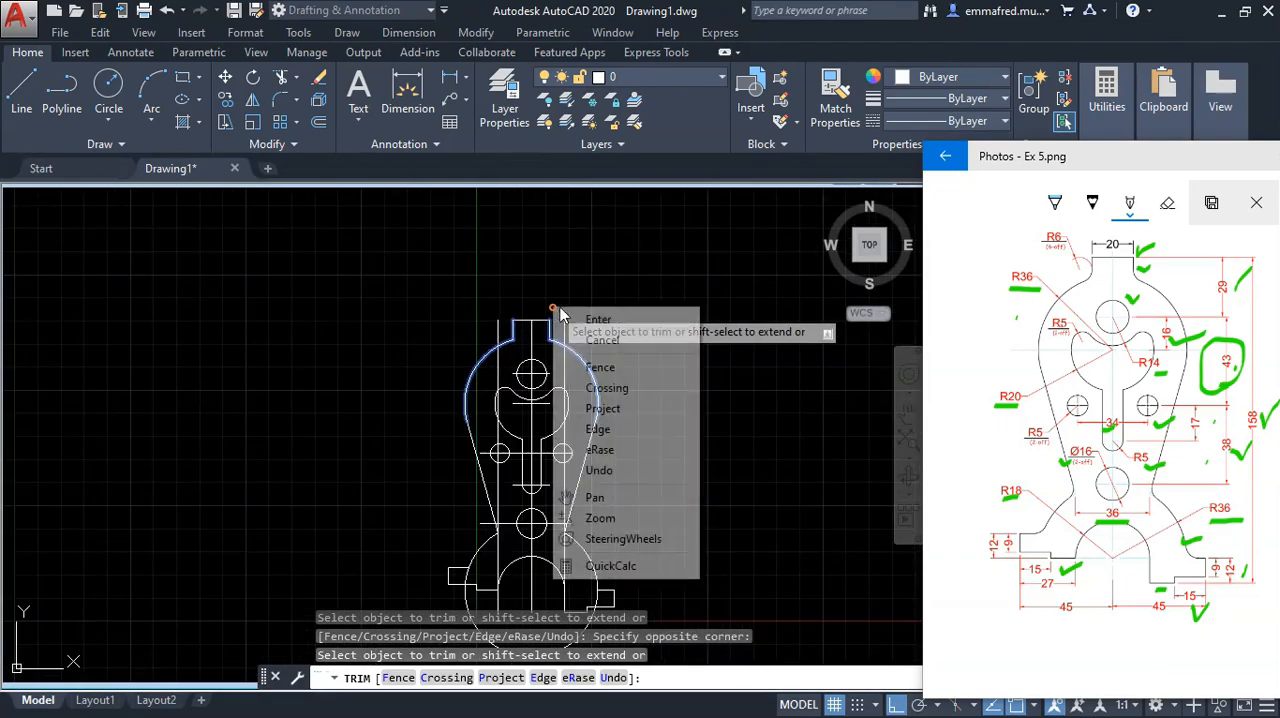
click(599, 320)
Step: Trim away the lower circle's bottom arc between the left and right feet, using the feet's upper lines as cutting edges
scroll(556, 508, down, 2)
scroll(540, 441, up, 4)
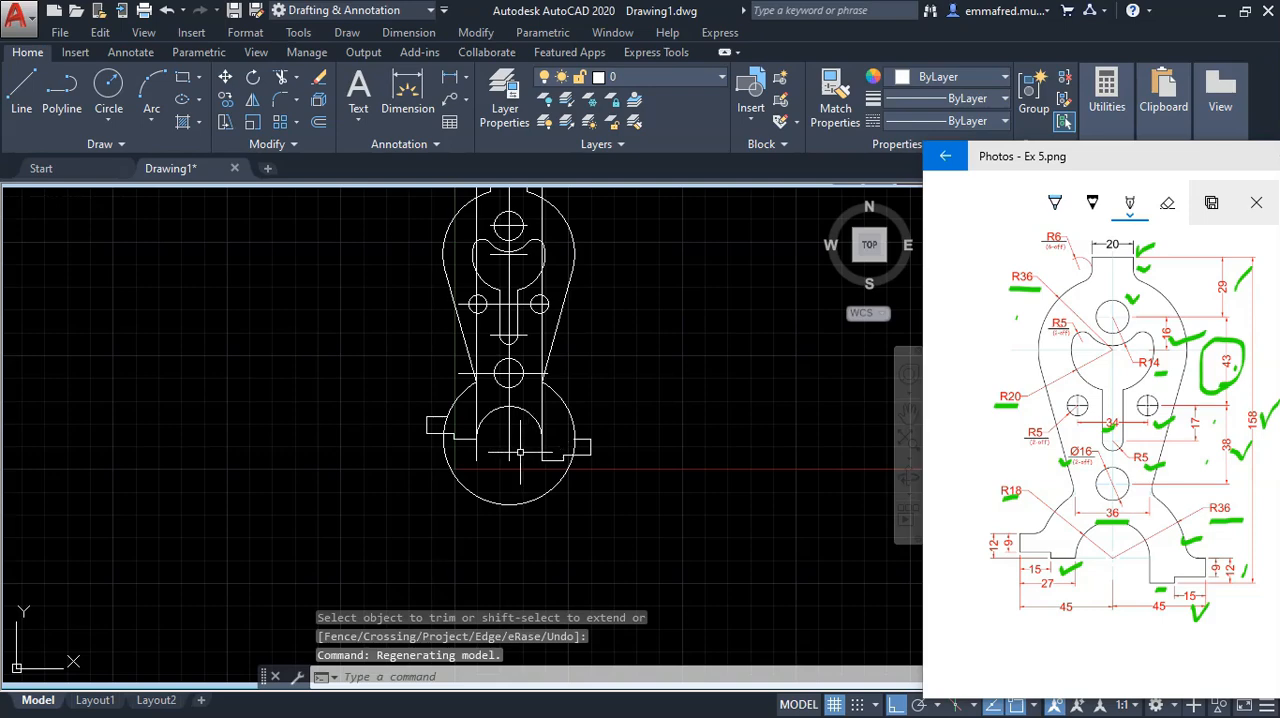
scroll(448, 429, up, 2)
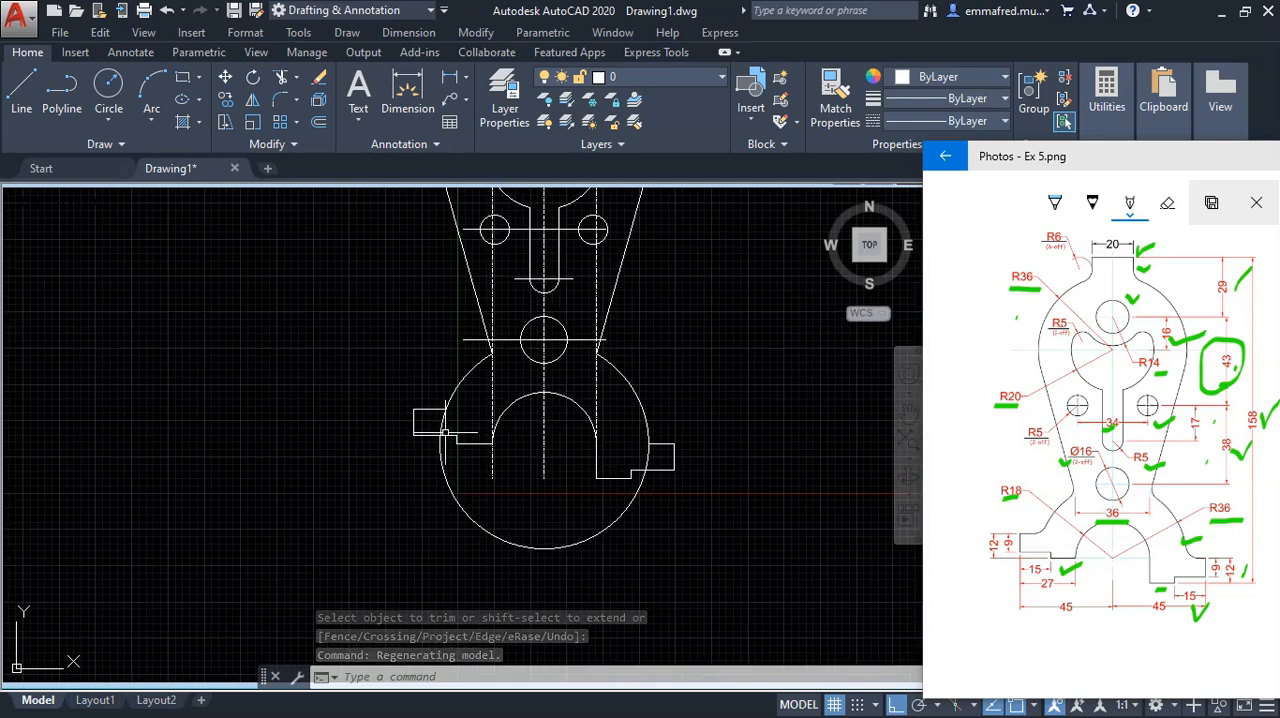
scroll(557, 461, down, 2)
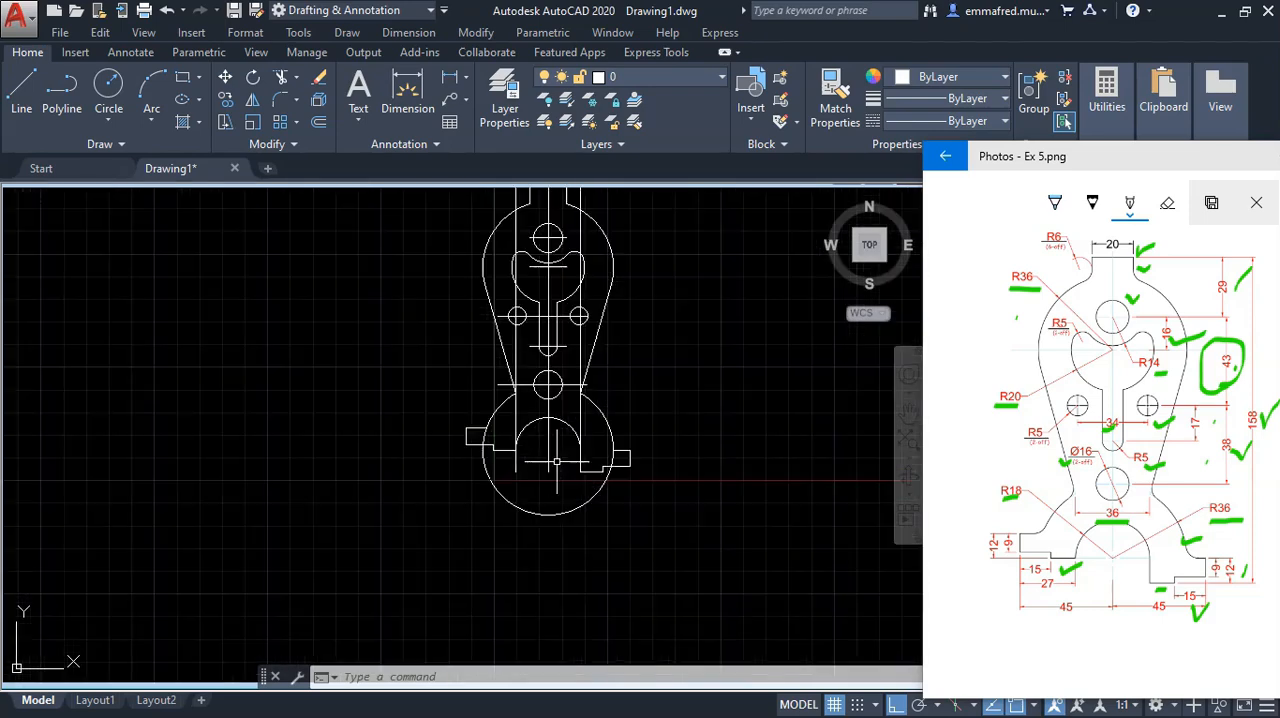
scroll(492, 463, up, 4)
click(490, 412)
click(597, 462)
click(814, 473)
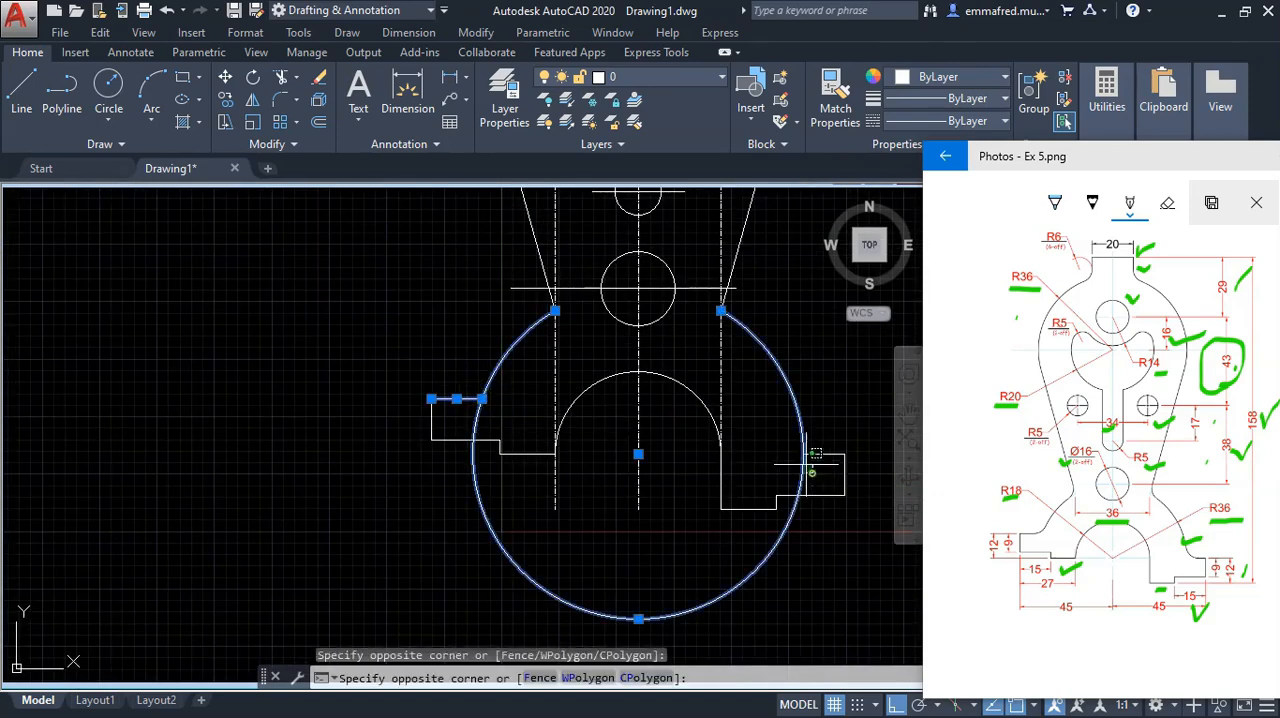
click(793, 455)
click(855, 472)
click(753, 455)
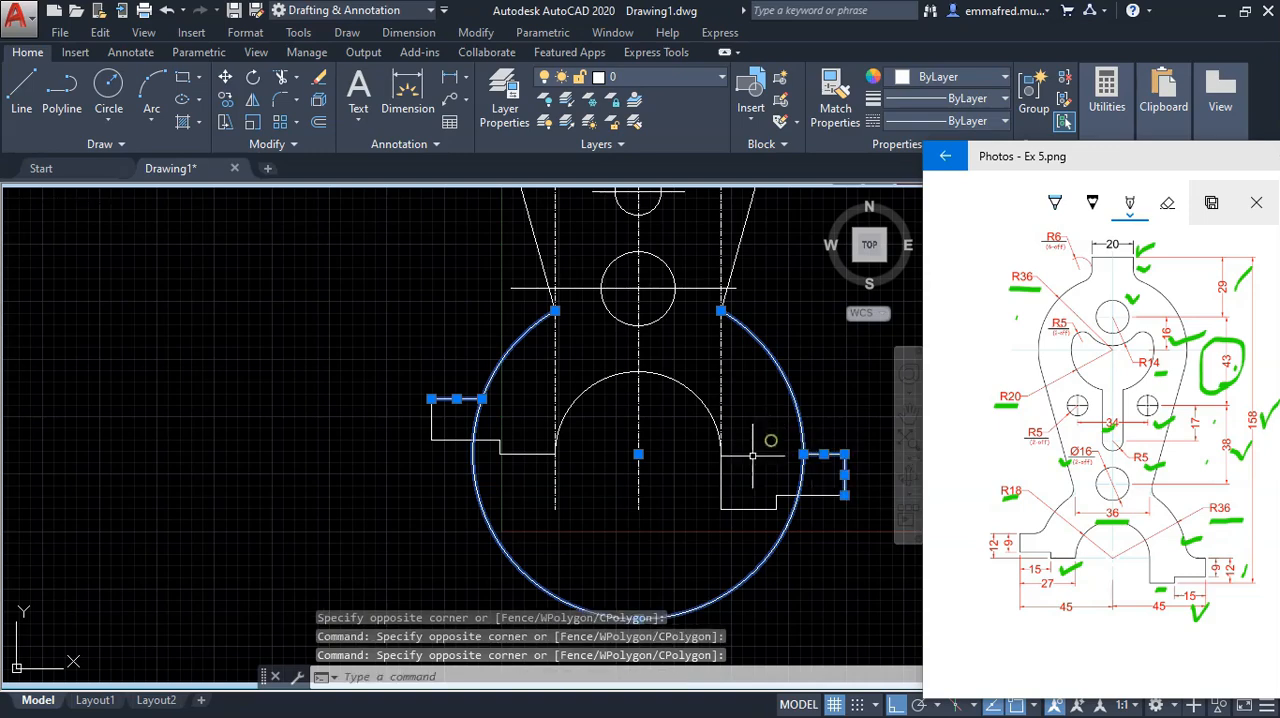
text(r)
key(Return)
click(775, 545)
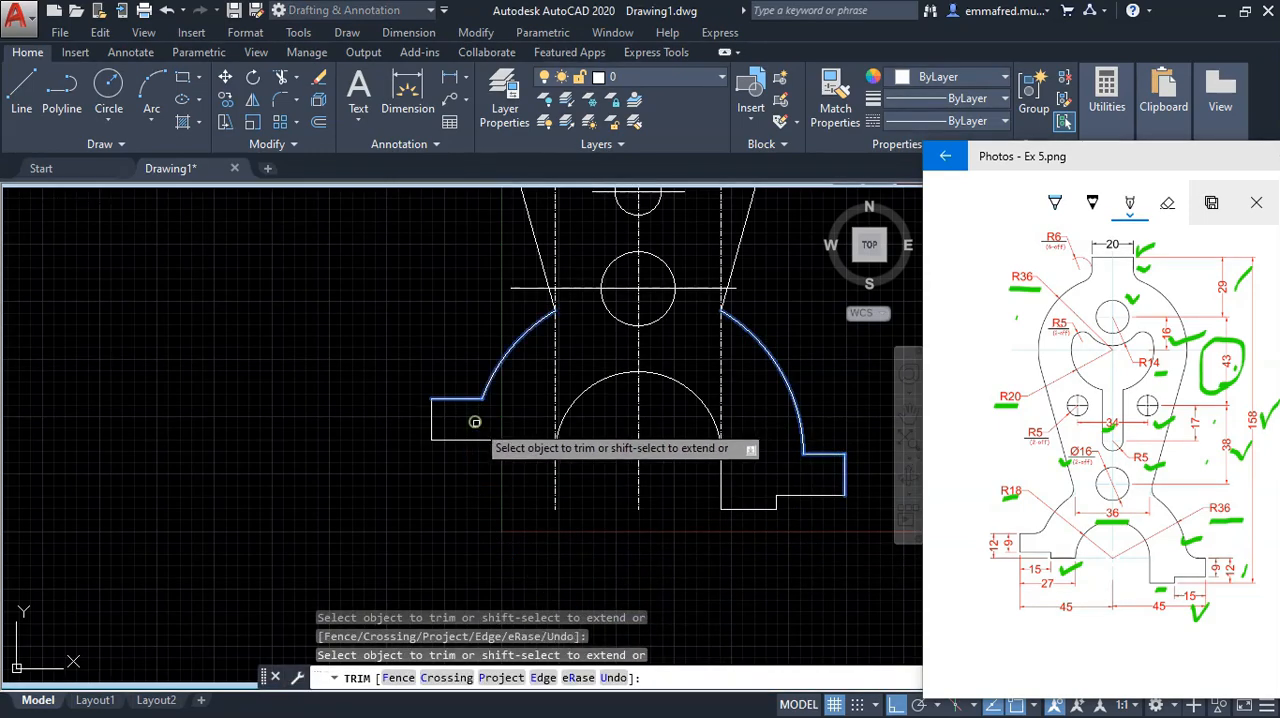
key(Escape)
Step: Erase the two vertical offset lines on either side of the centreline
scroll(536, 479, down, 3)
scroll(570, 505, up, 1)
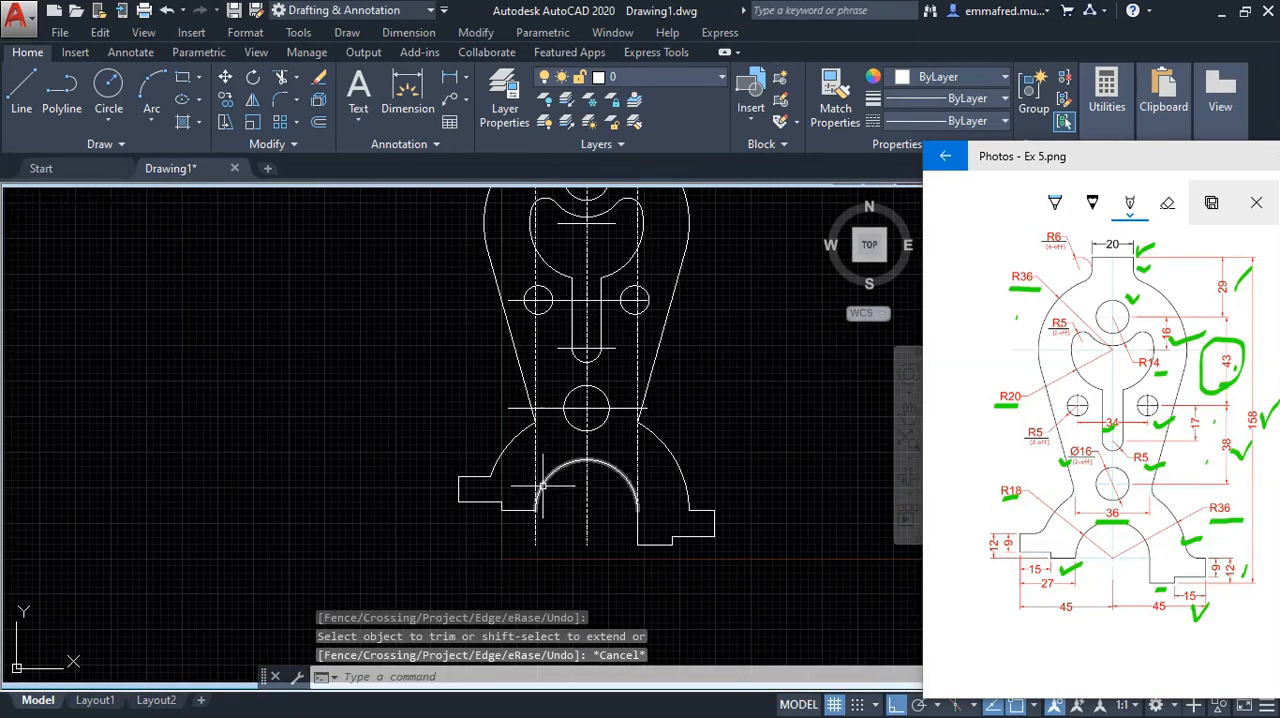
scroll(575, 510, down, 1)
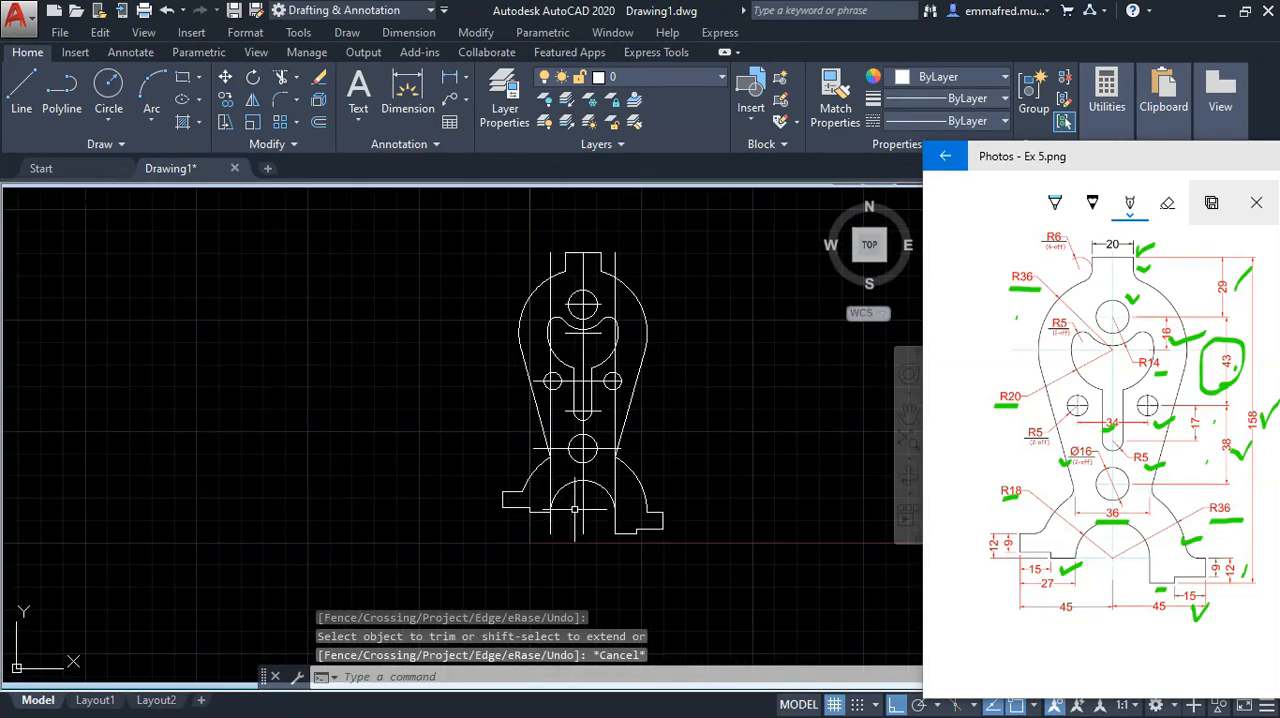
click(551, 285)
click(615, 290)
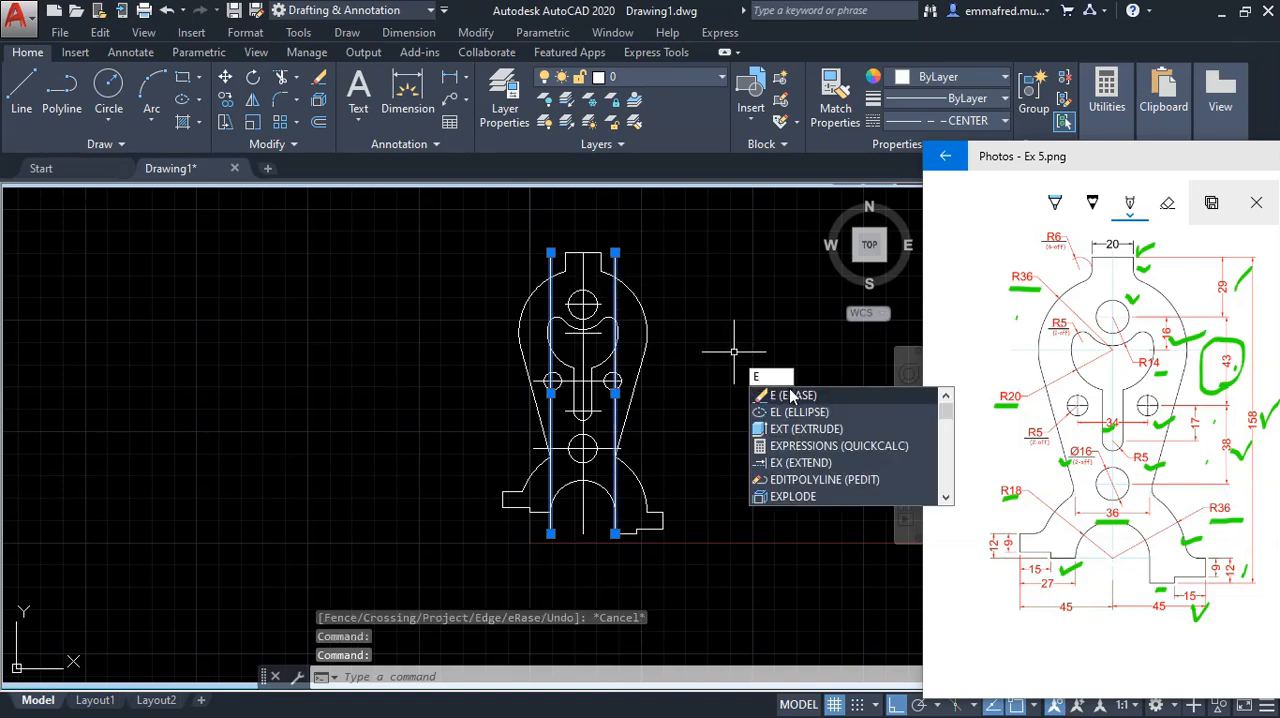
click(790, 396)
Step: Circle the R6 fillet callout on the reference drawing
scroll(569, 464, down, 2)
scroll(577, 455, up, 2)
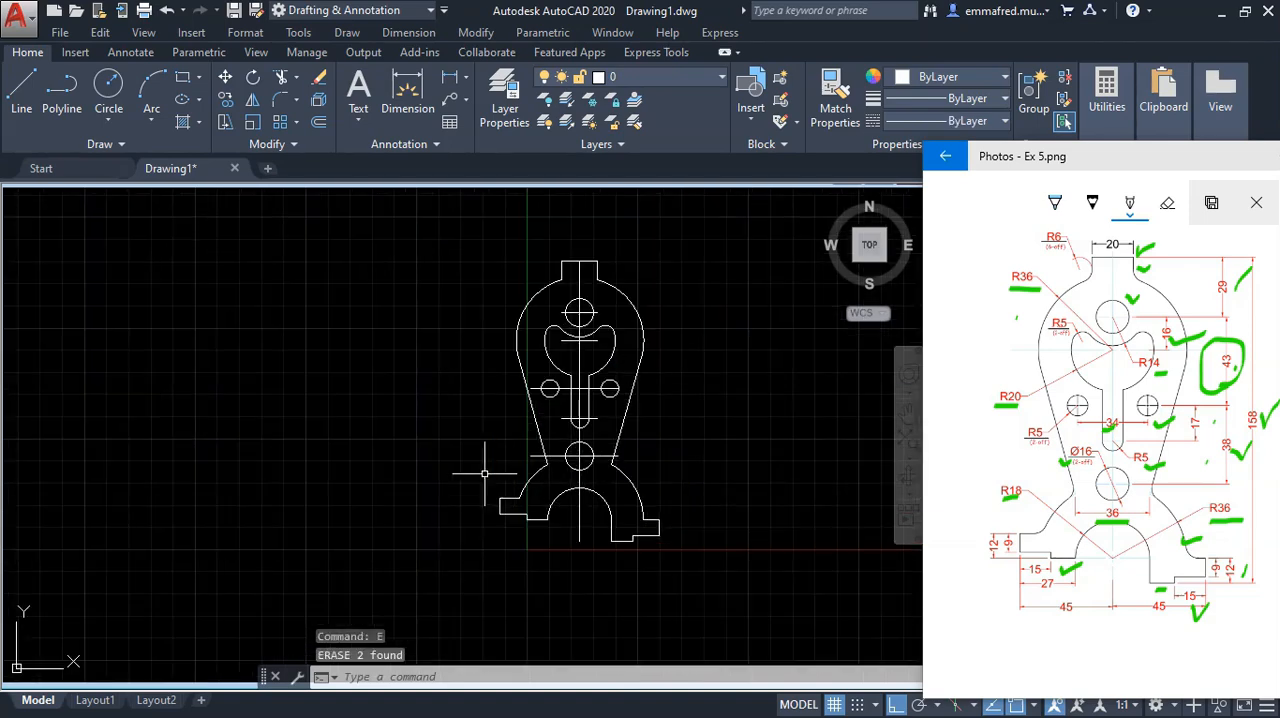
click(1050, 240)
drag(1038, 250, 1073, 264)
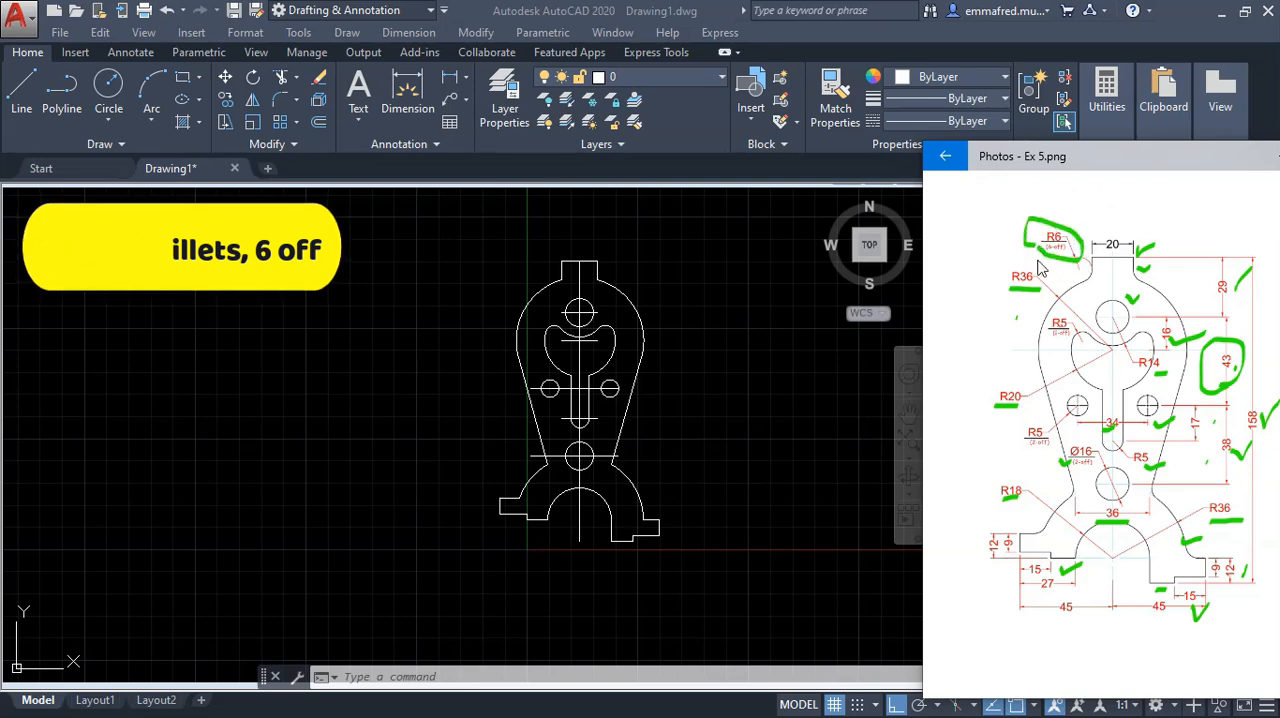
Step: Fillet the corner between the top tab's right line and the upper arc with a 6 mm radius
click(741, 335)
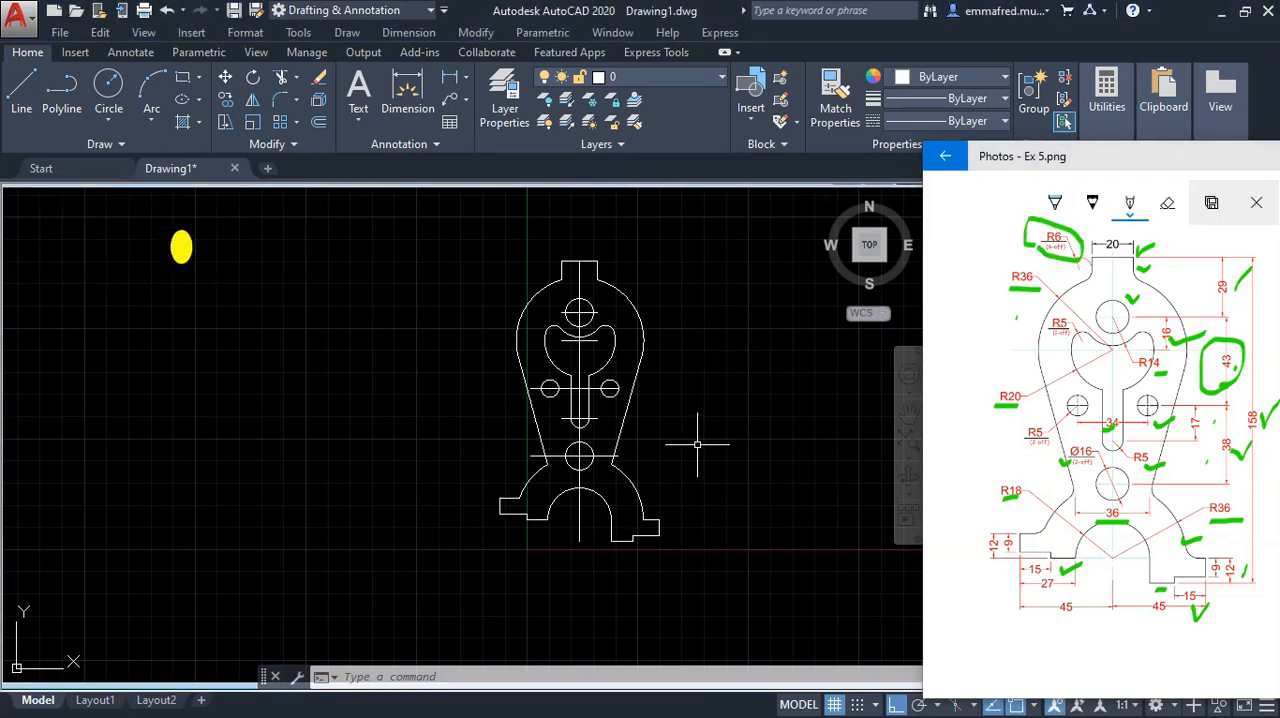
text(f)
key(Return)
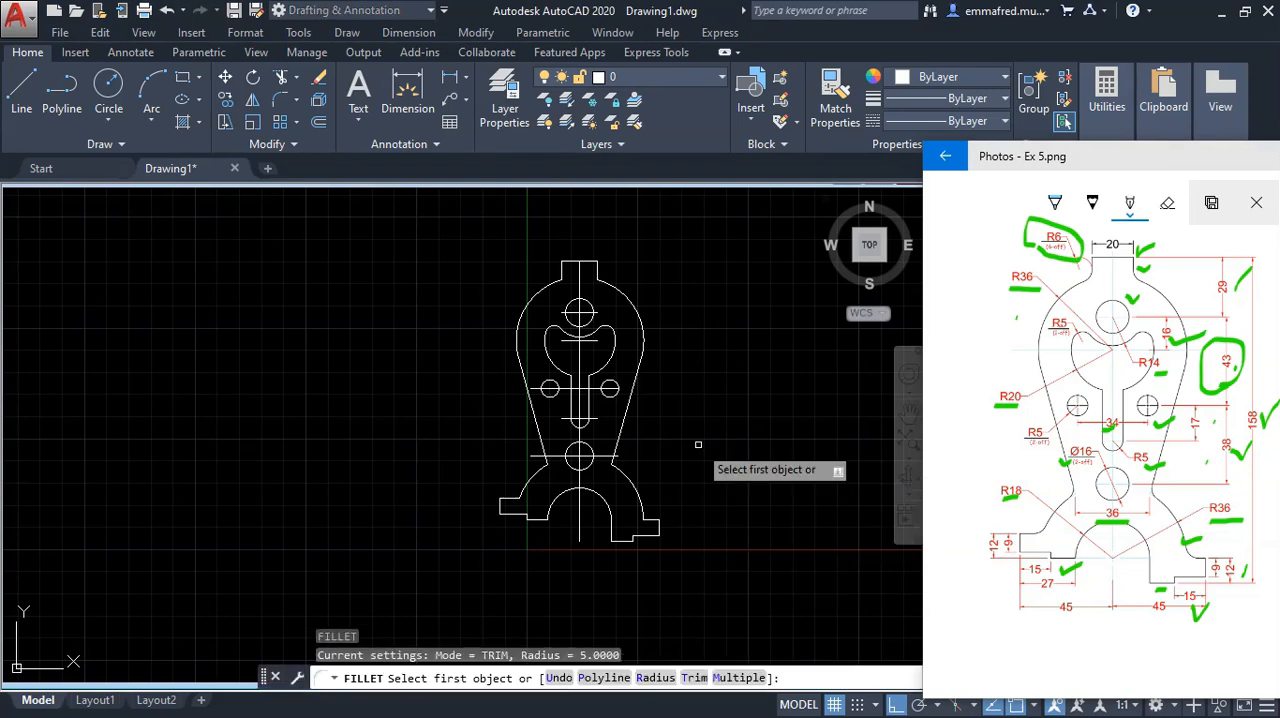
text(r)
key(Return)
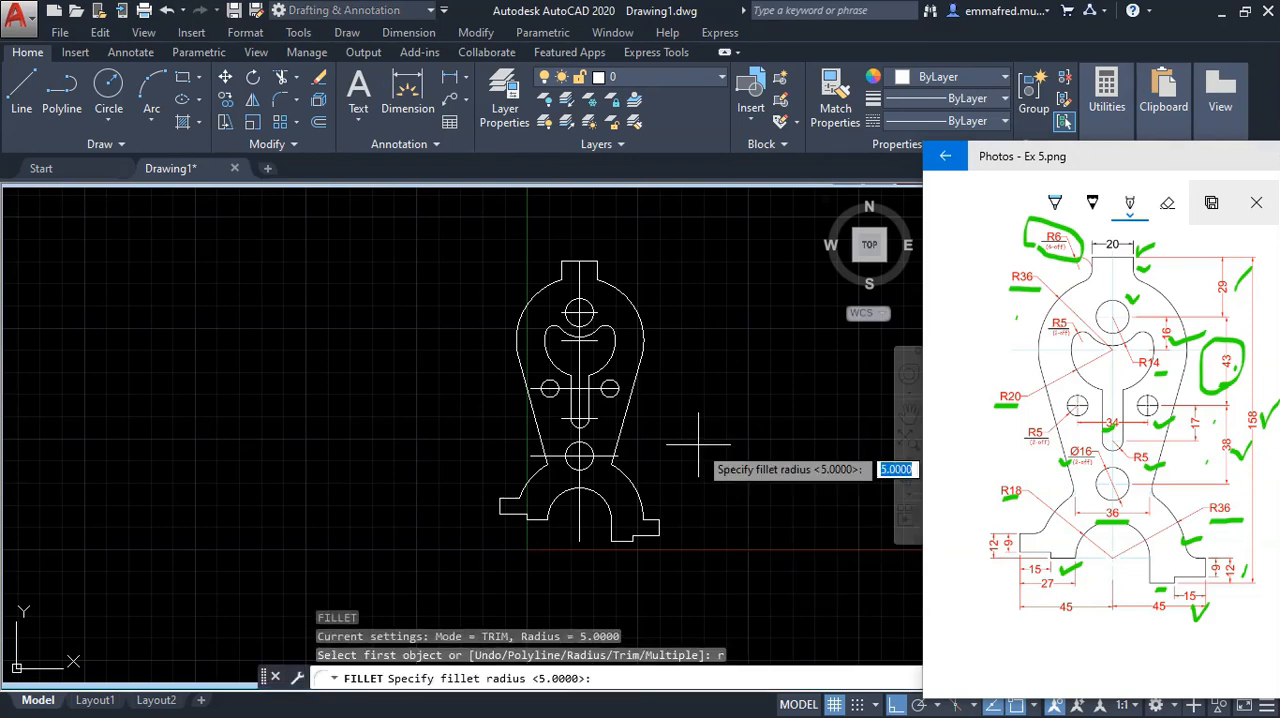
key(Return)
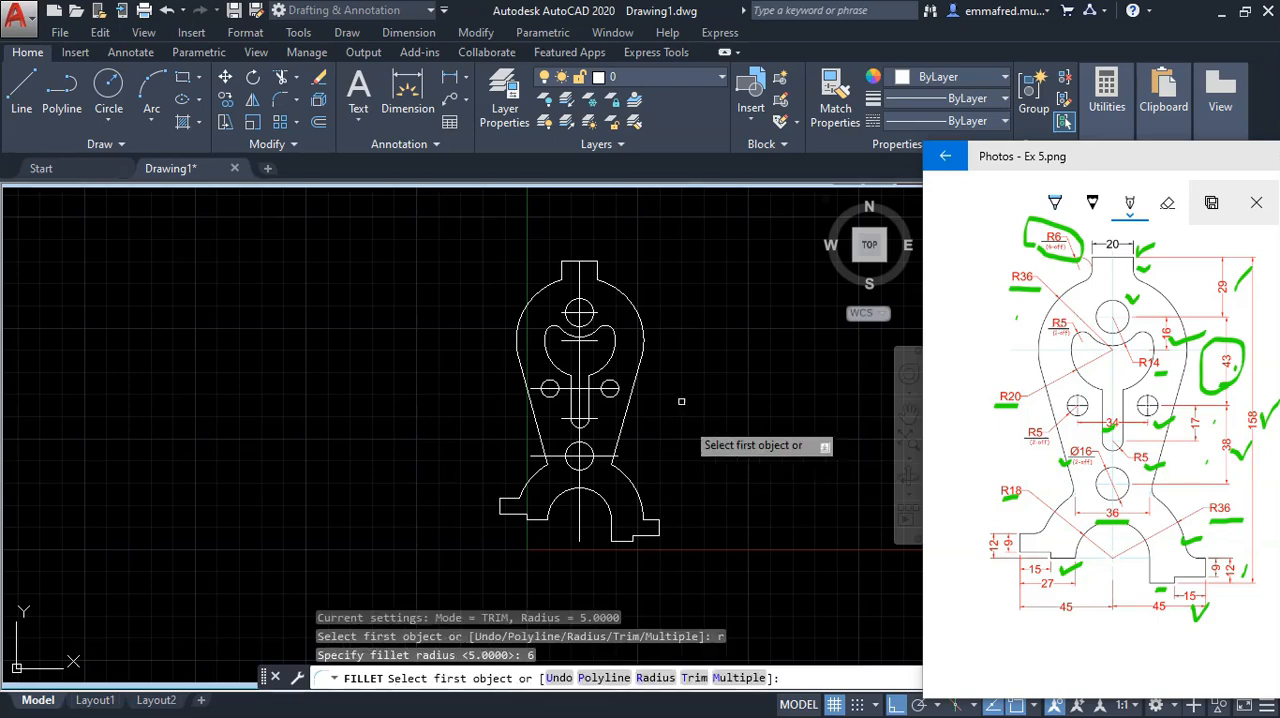
scroll(598, 284, up, 4)
scroll(598, 284, up, 2)
click(591, 265)
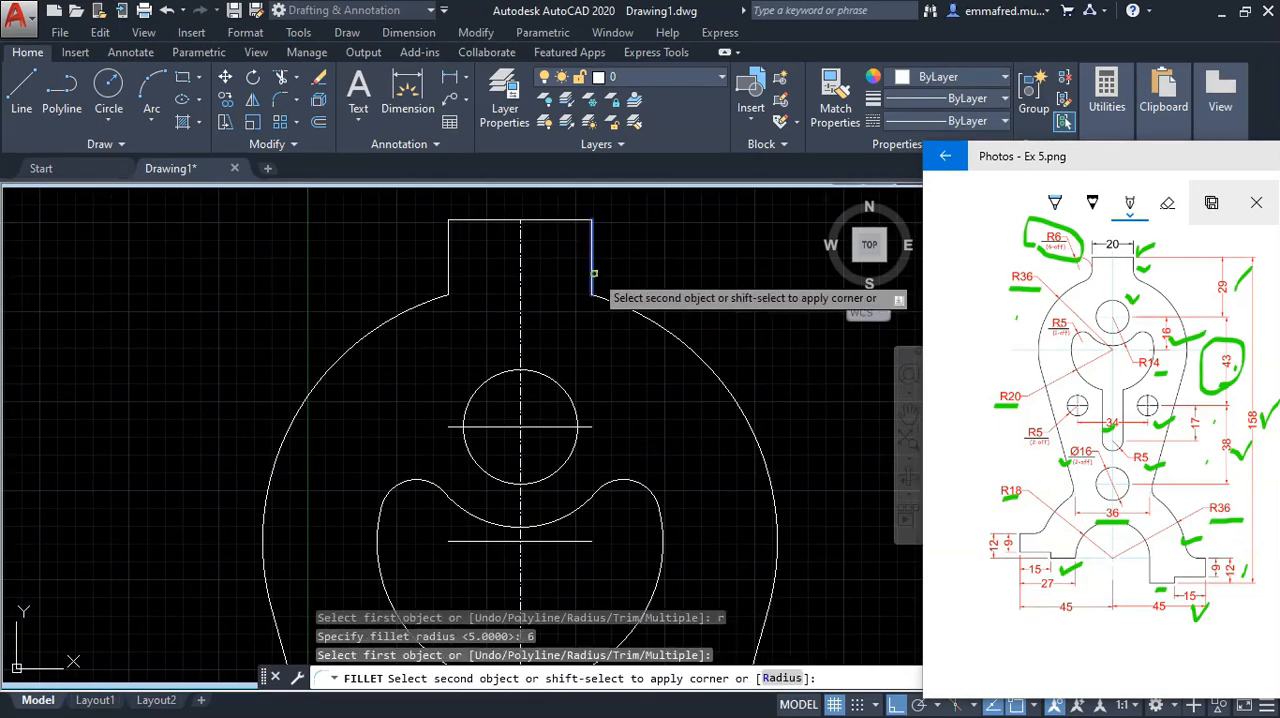
click(615, 302)
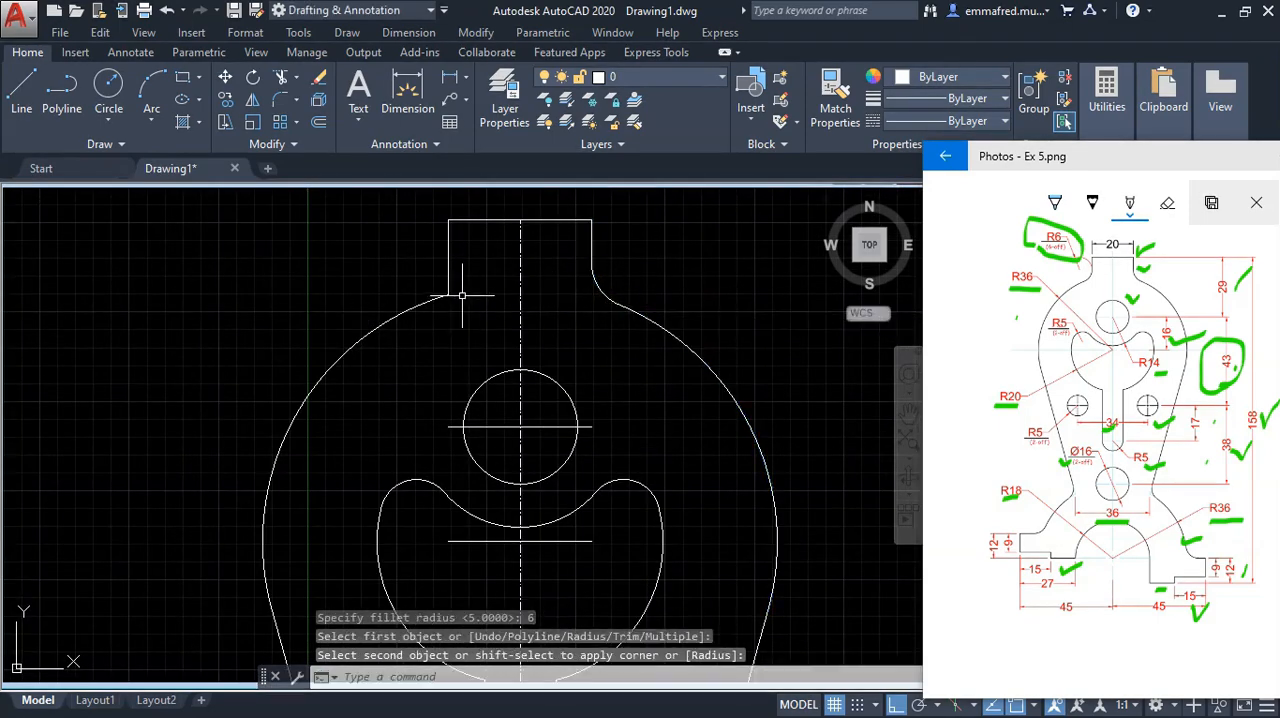
Step: Fillet the corner between the top tab's left line and the upper arc with the same 6 mm radius
right_click(521, 326)
click(535, 337)
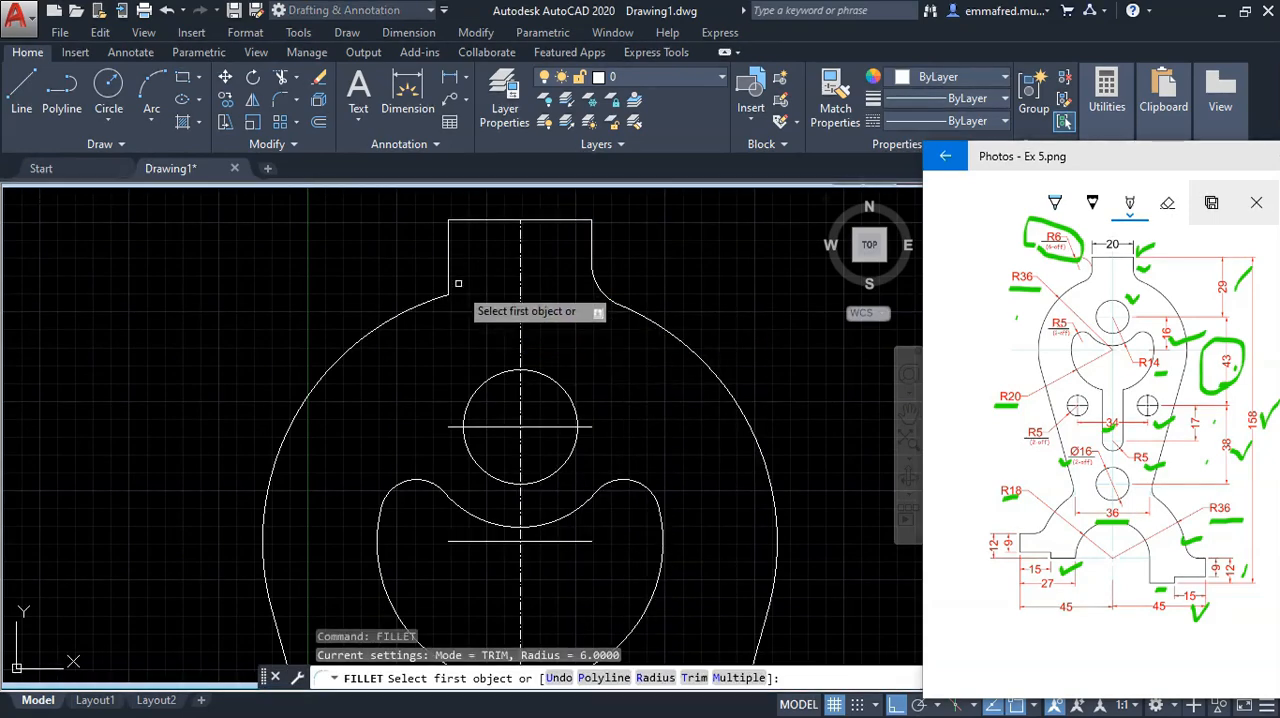
click(449, 270)
click(420, 301)
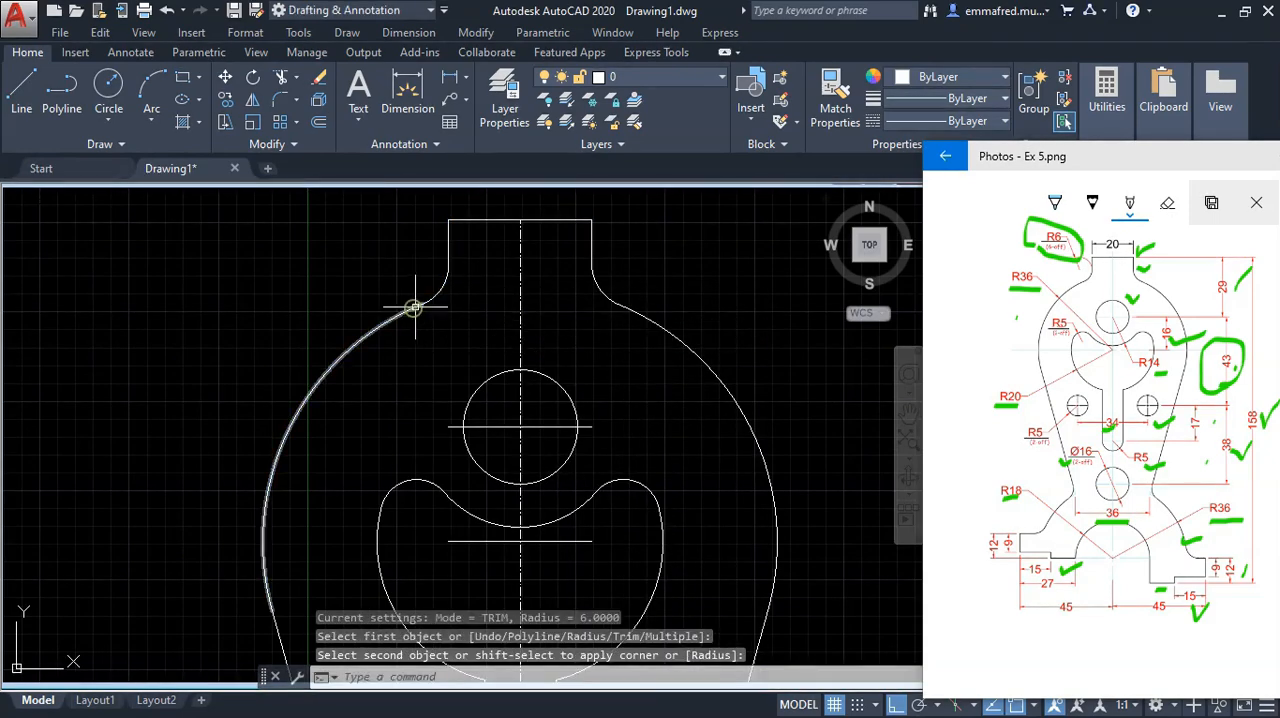
Step: Fillet the corner between the right tangent line and the right lower arc with the 6 mm radius
right_click(505, 310)
click(560, 321)
scroll(543, 323, up, 1)
scroll(545, 325, down, 5)
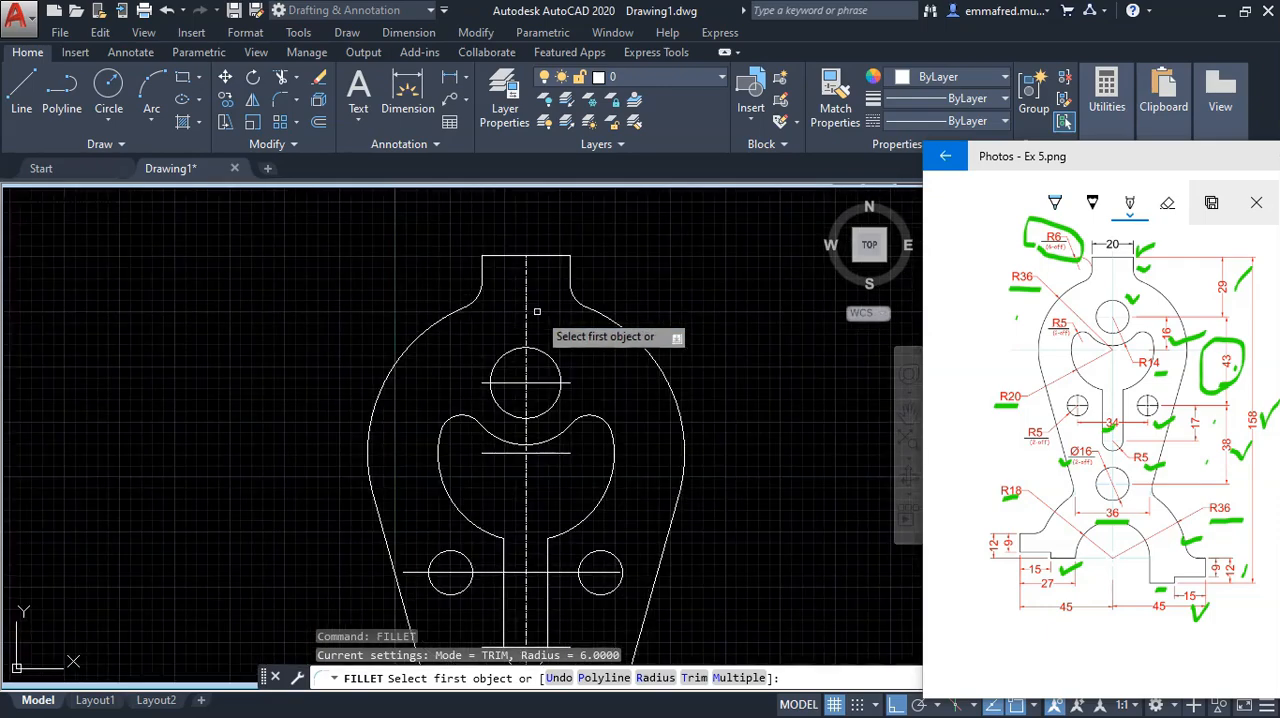
scroll(541, 440, up, 5)
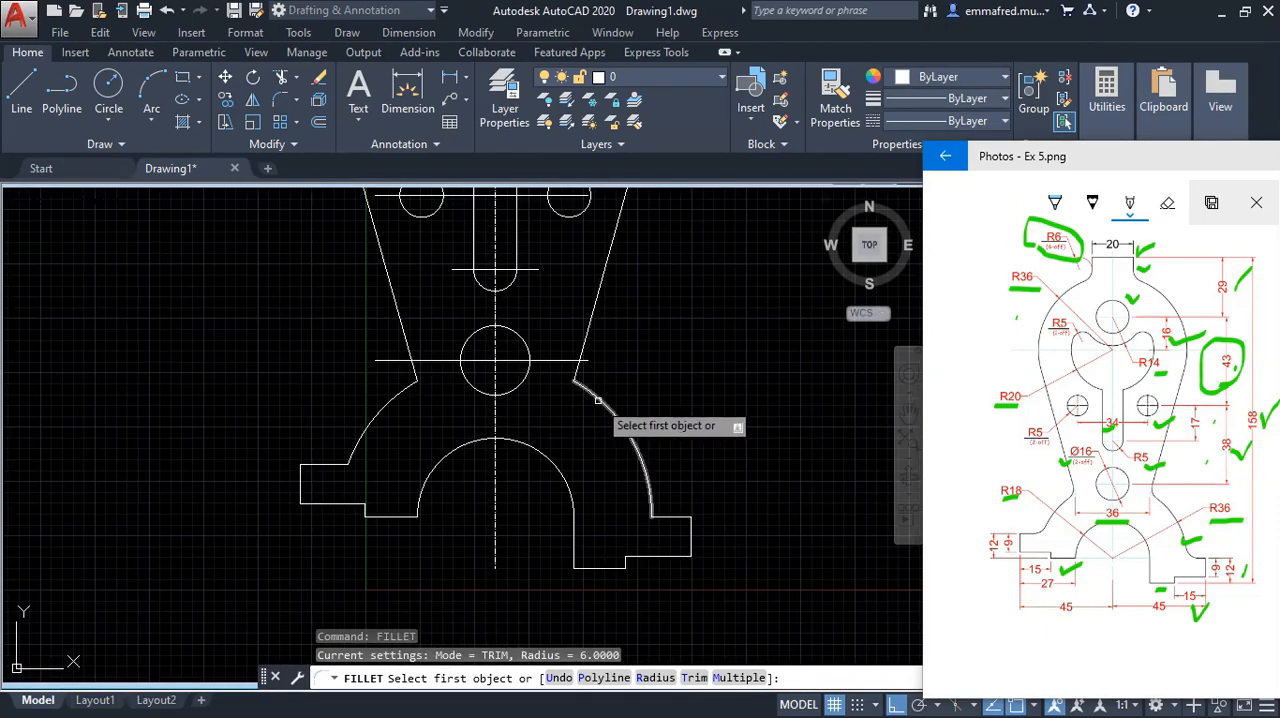
click(597, 399)
click(588, 337)
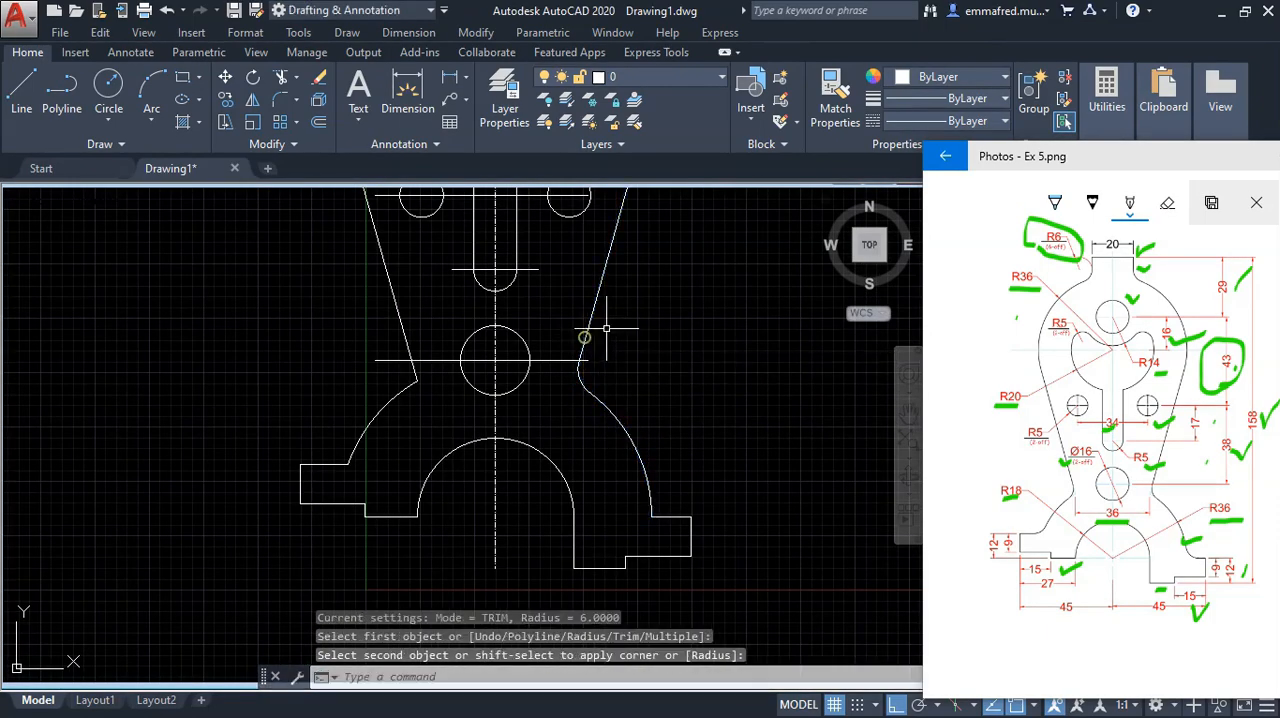
Step: Fillet the corner between the left tangent line and the left lower arc with the 6 mm radius
right_click(648, 337)
click(708, 352)
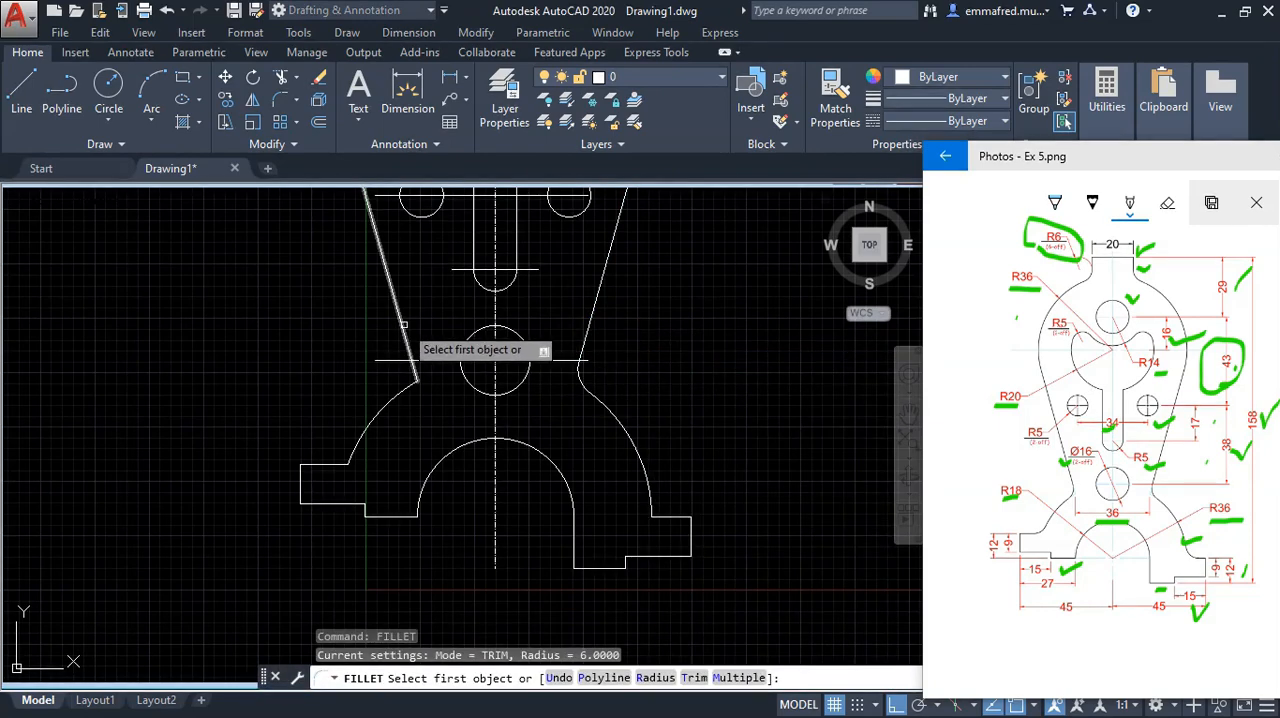
click(402, 325)
click(389, 397)
Step: Fillet the corner between the left lower arc and the left foot's top line with the 6 mm radius
right_click(360, 362)
click(414, 370)
click(363, 438)
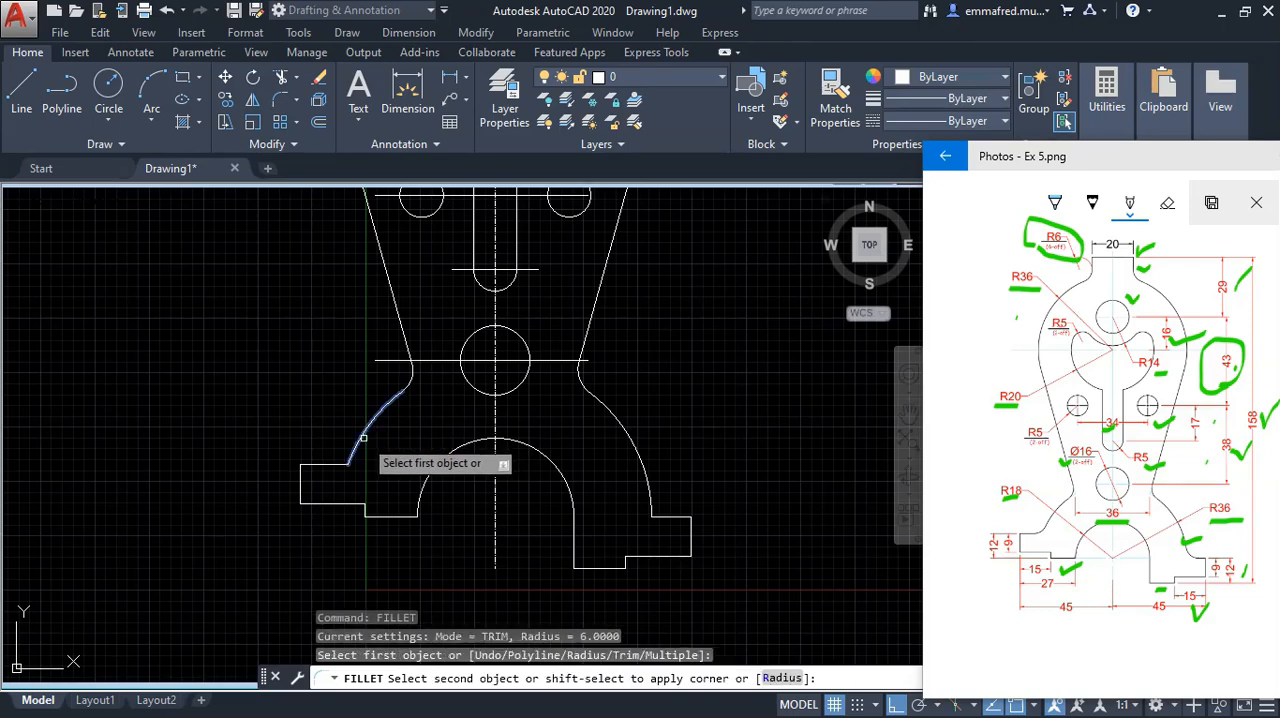
click(322, 468)
Step: Fillet the corner between the right lower arc and the right foot's top line with the 6 mm radius
right_click(314, 416)
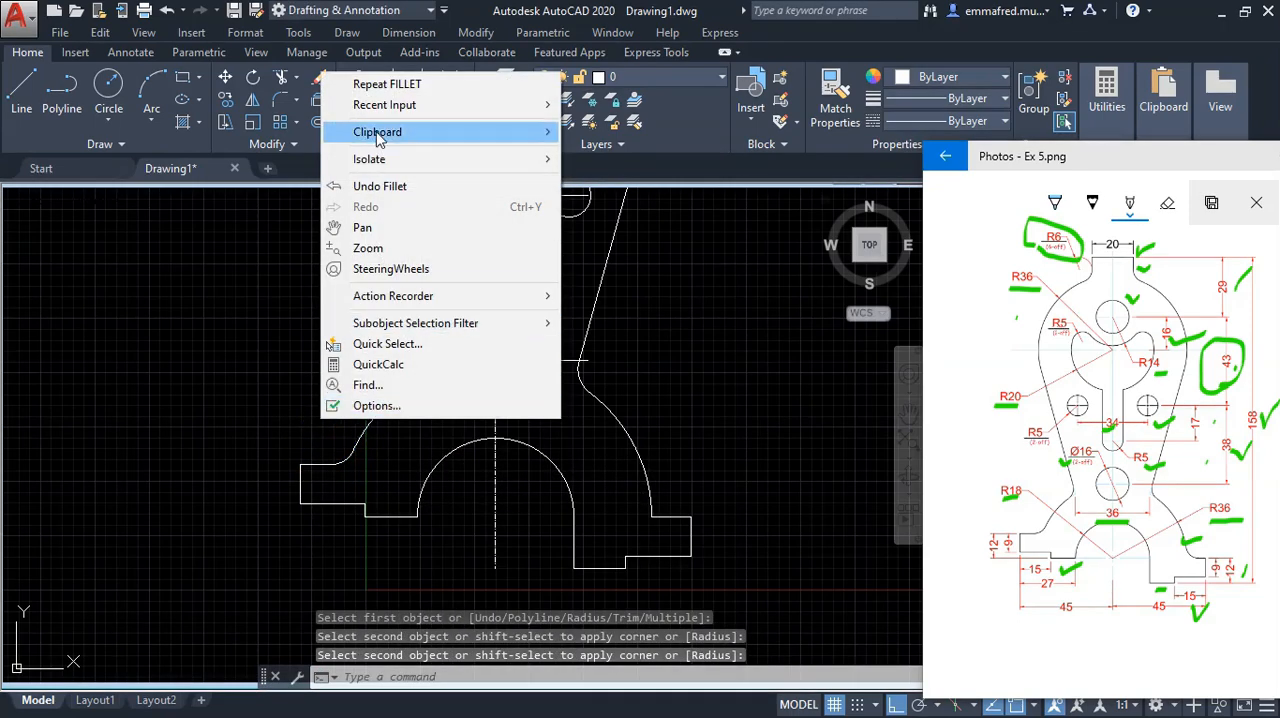
click(387, 84)
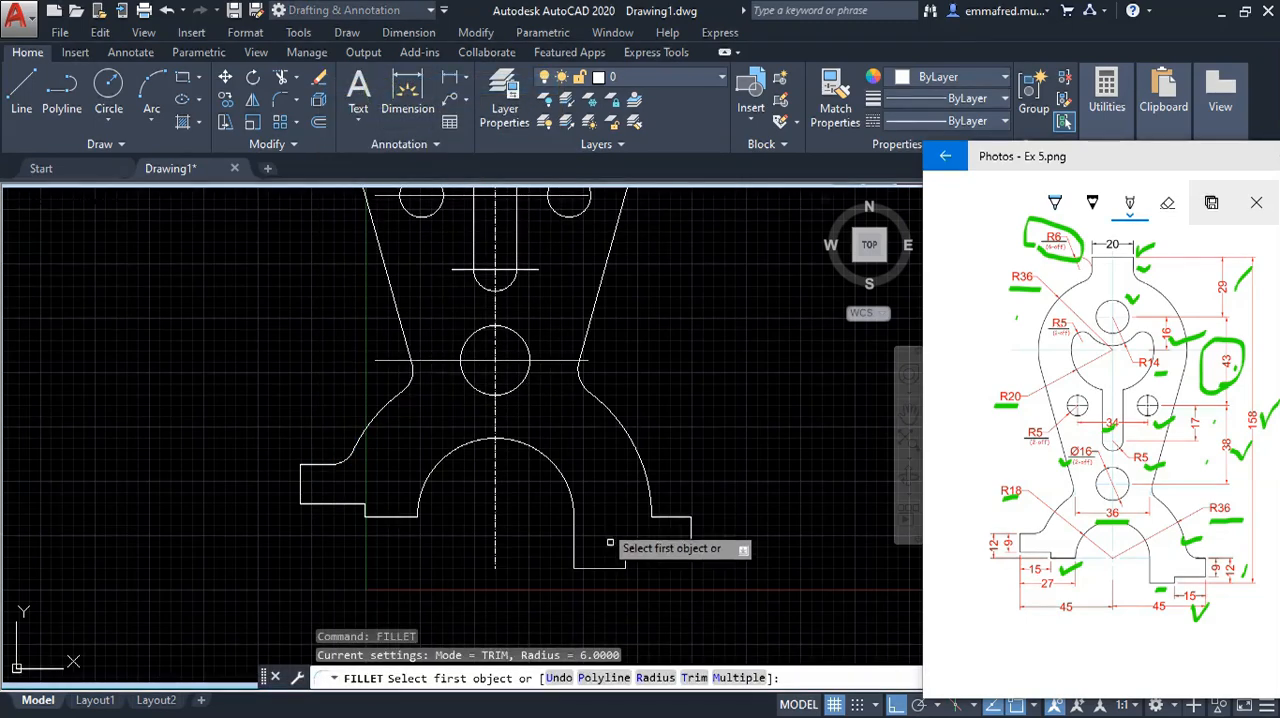
click(663, 518)
click(660, 470)
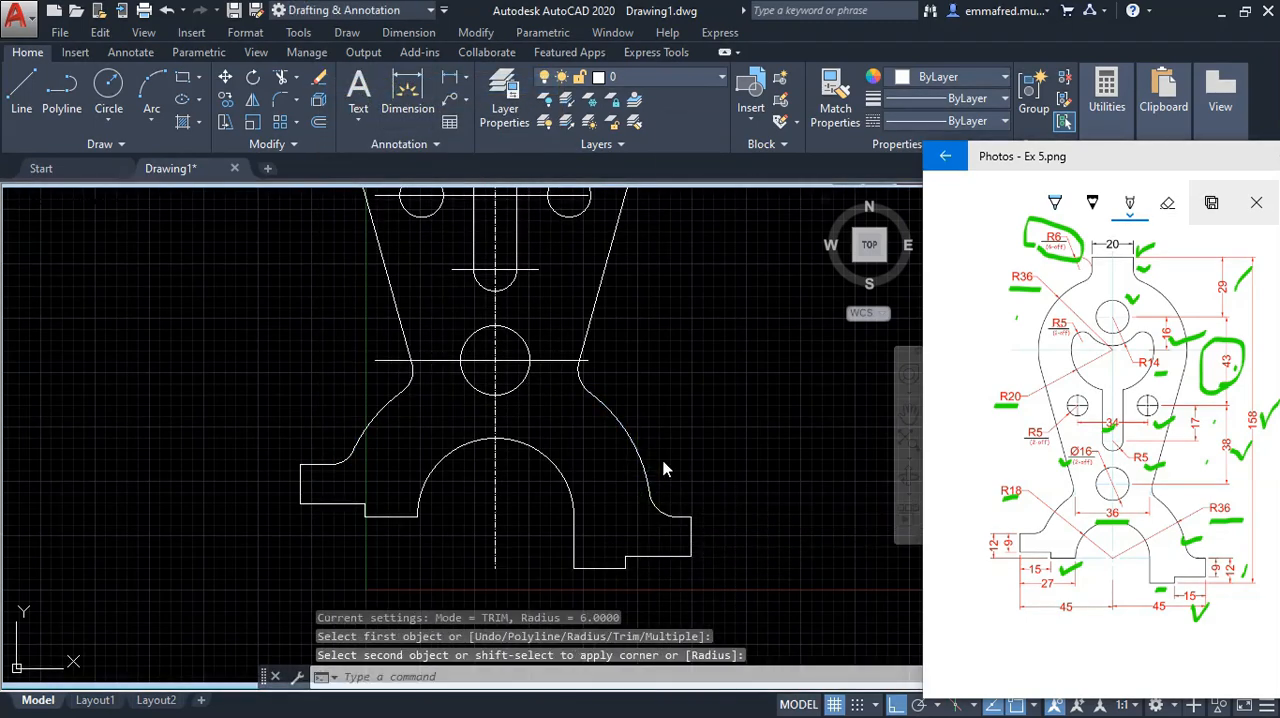
right_click(663, 470)
click(726, 125)
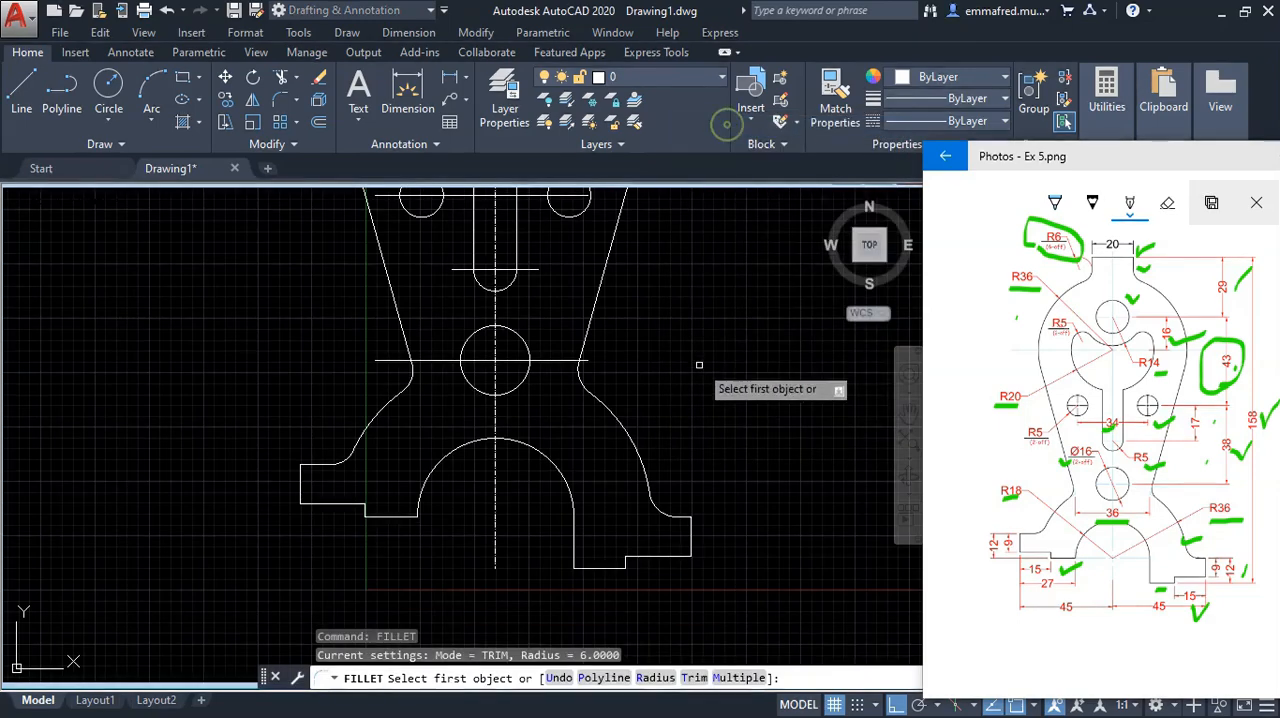
right_click(699, 455)
click(737, 194)
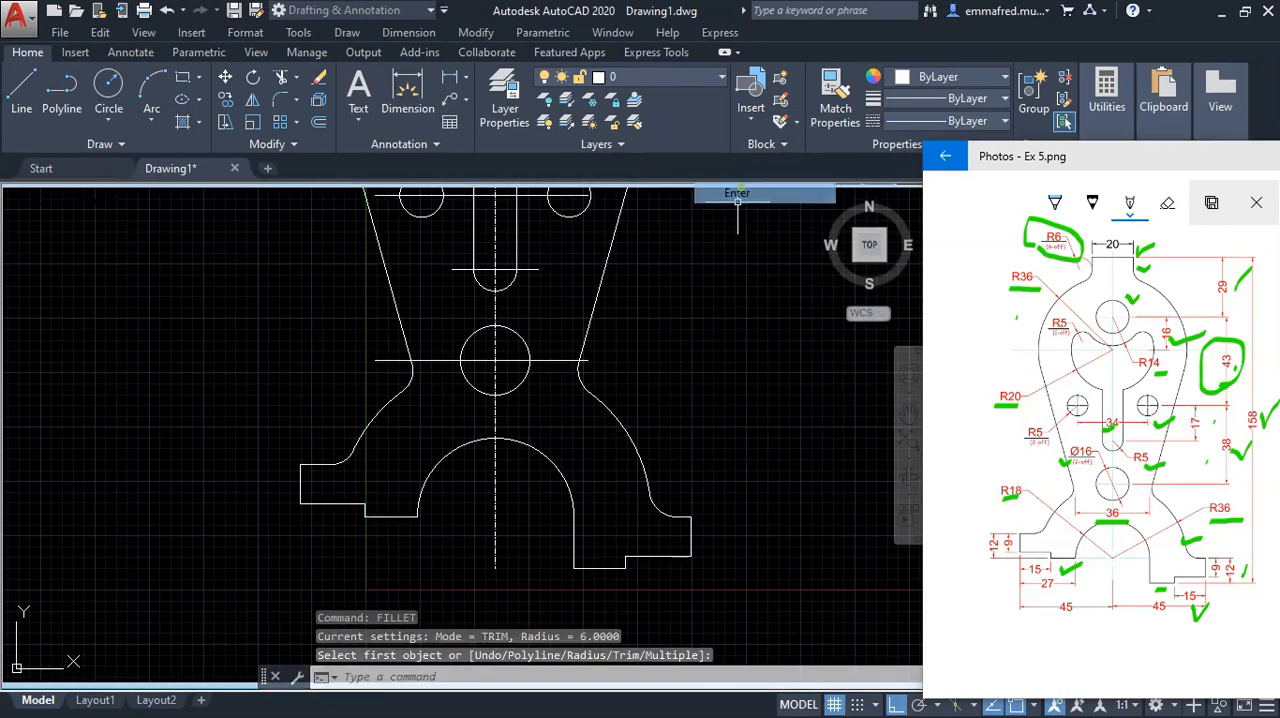
Step: Erase the four horizontal construction lines through the top hole, heart-shaped cutout, small side holes and bottom hole
scroll(688, 497, down, 6)
scroll(664, 483, up, 3)
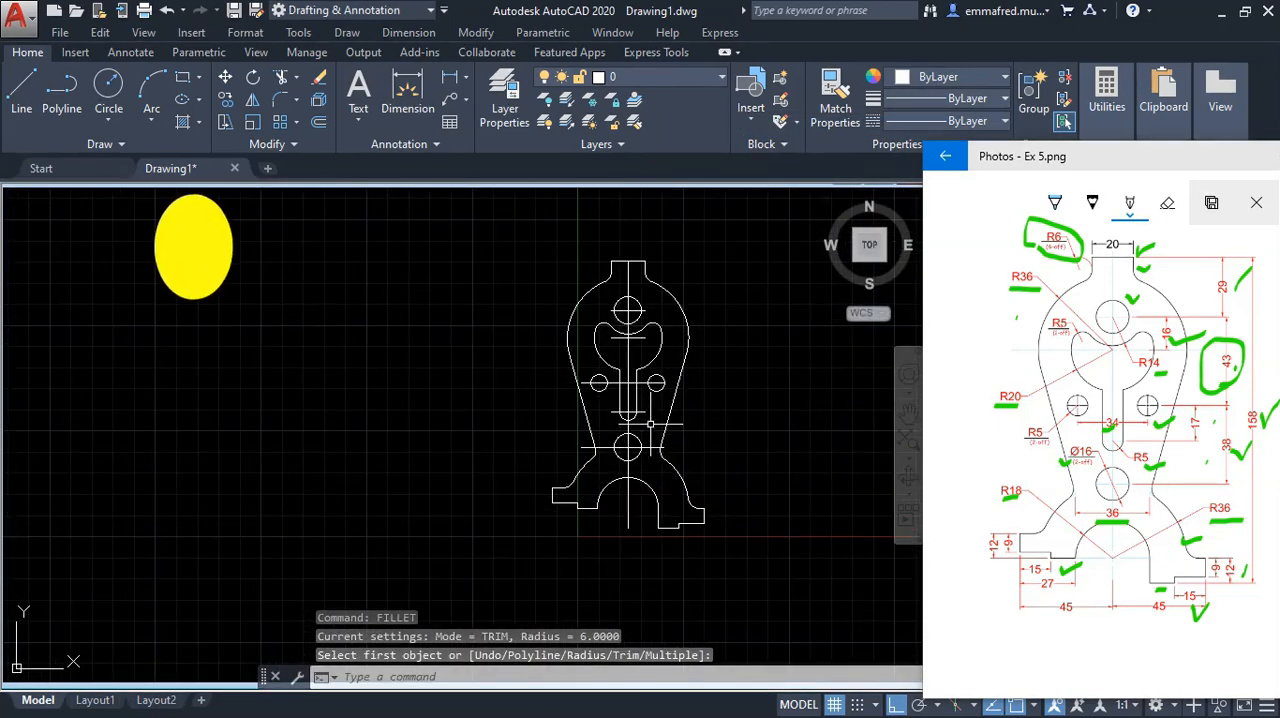
scroll(655, 390, up, 2)
click(636, 387)
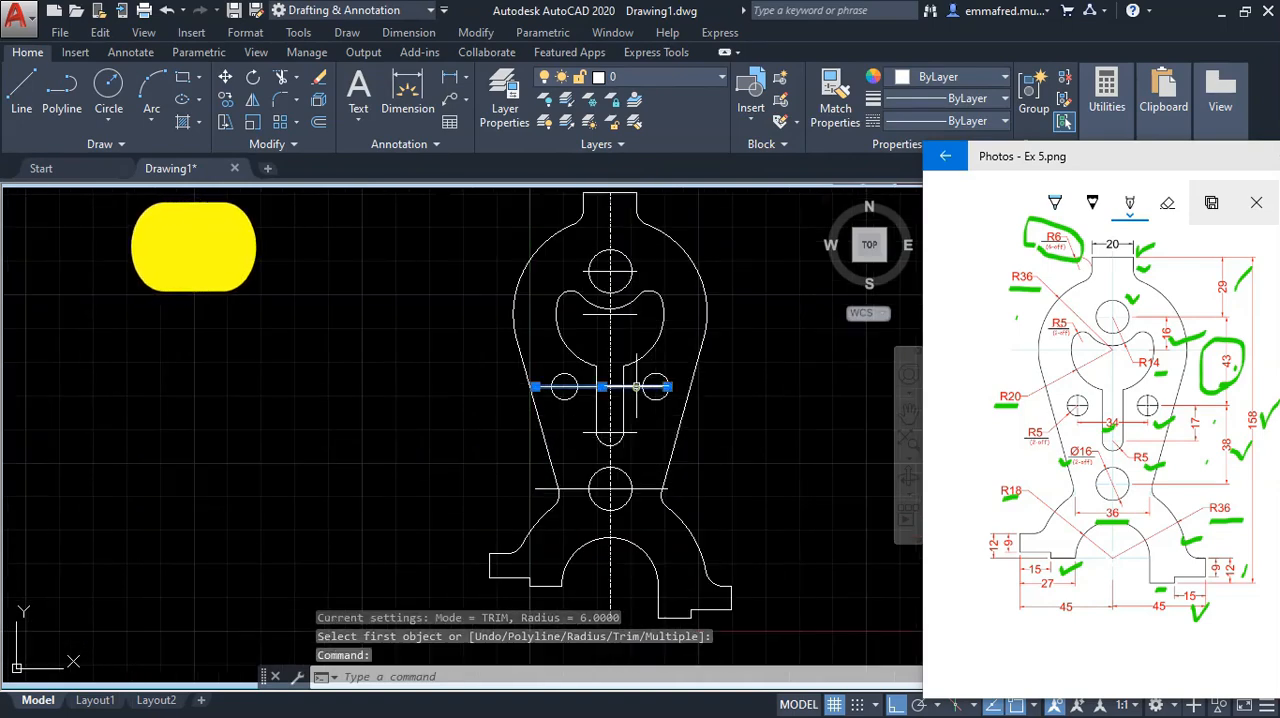
click(648, 486)
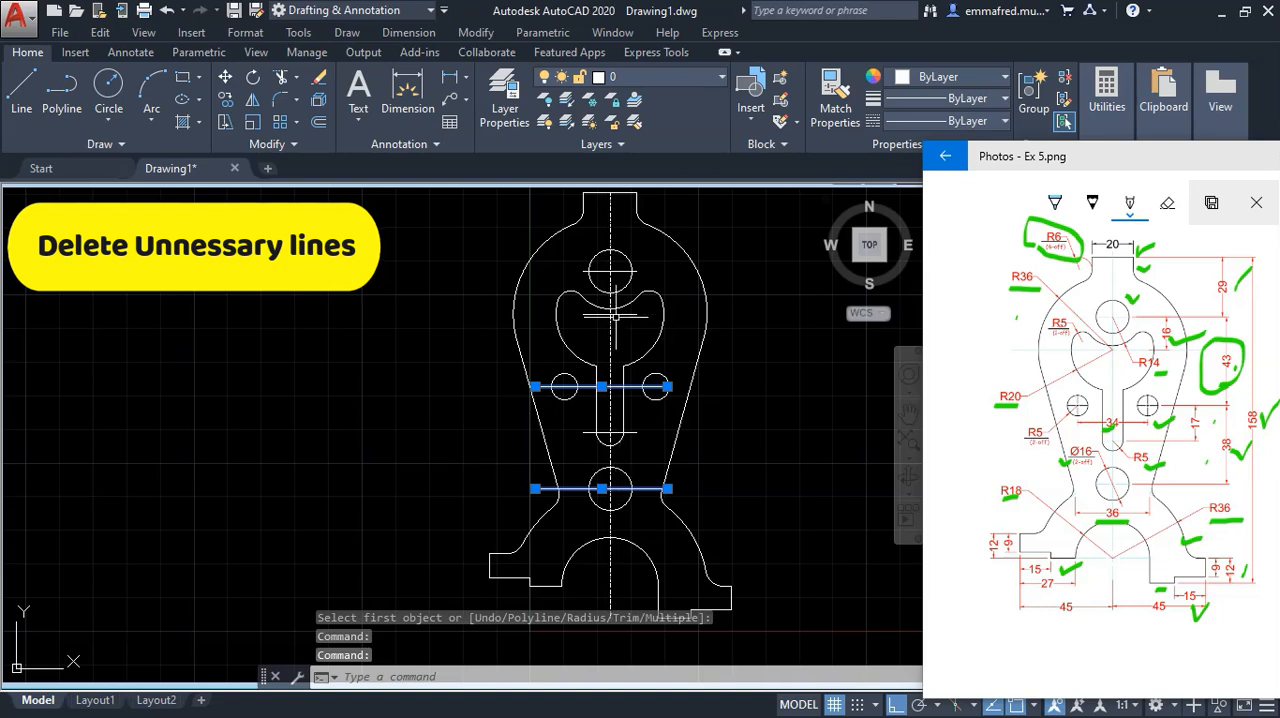
click(622, 271)
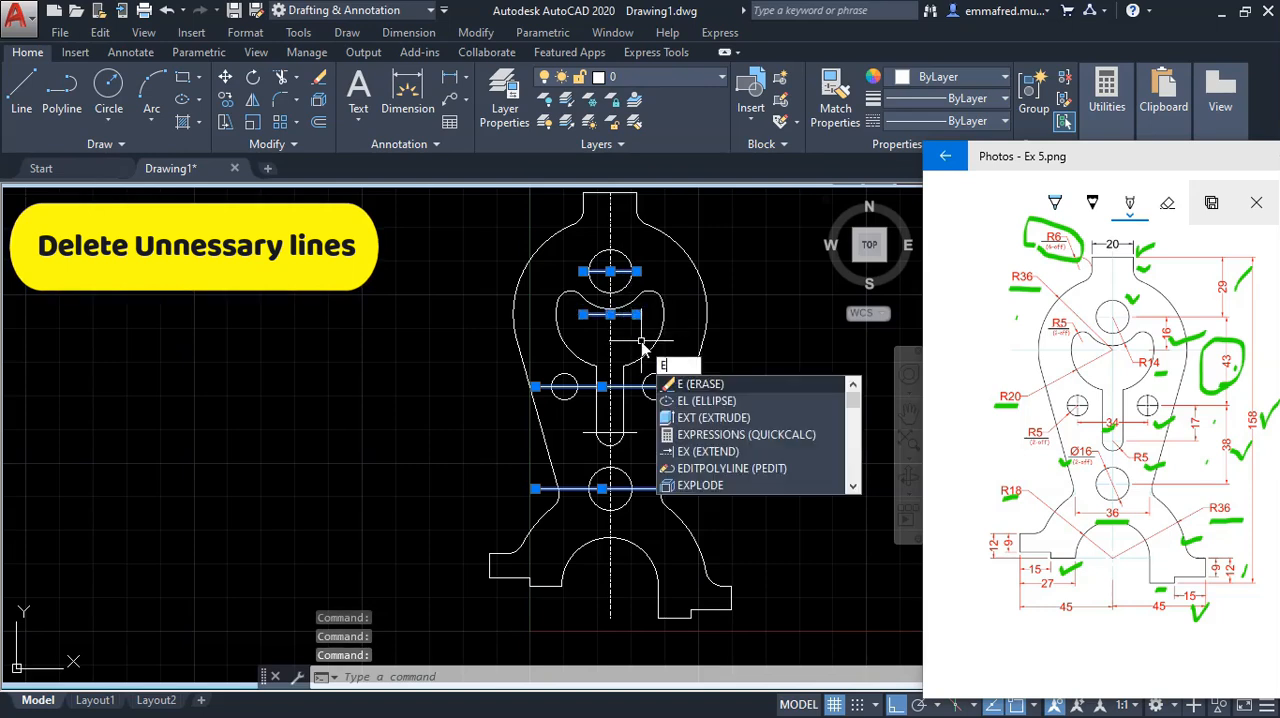
click(722, 386)
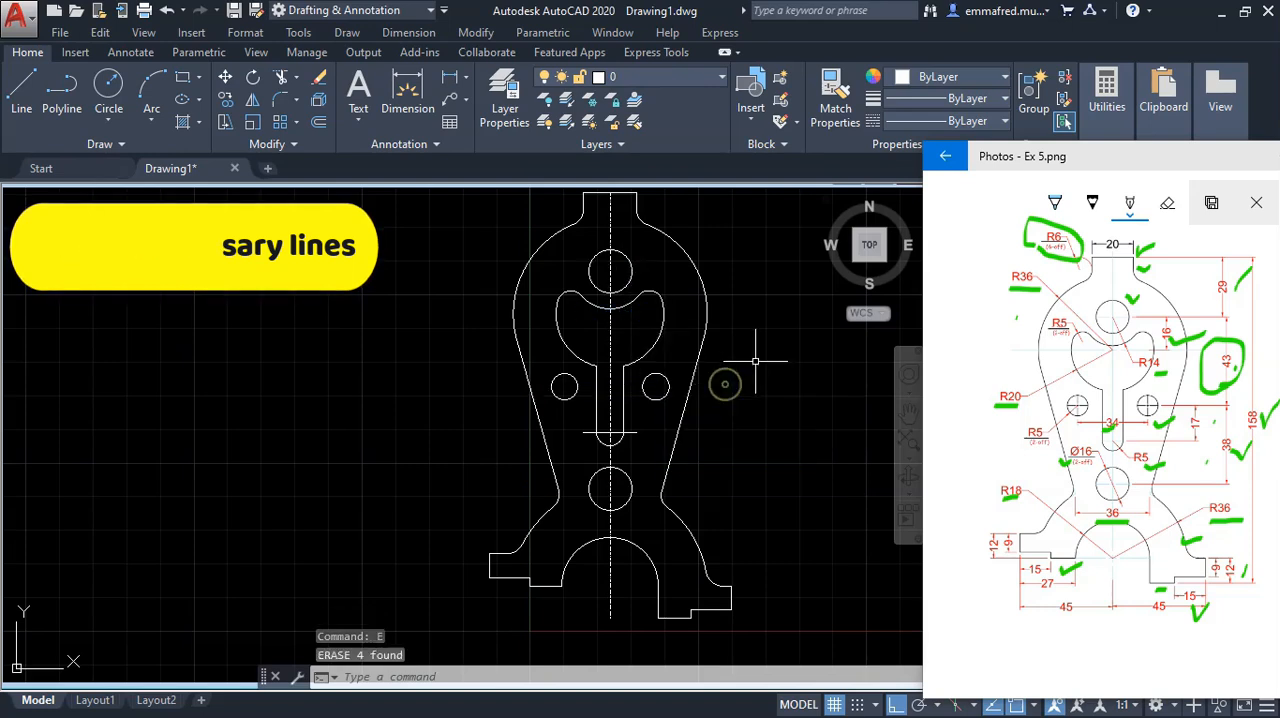
Step: Erase the horizontal construction line across the lower end of the central slot
click(628, 432)
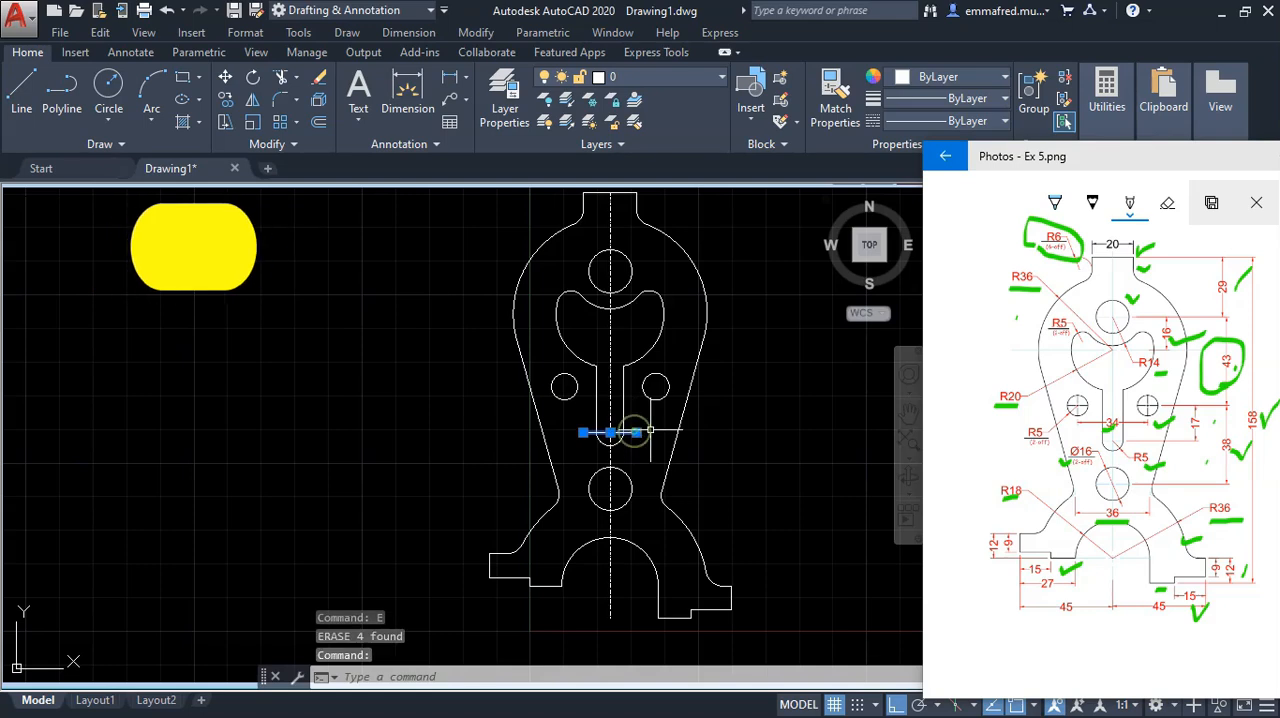
key(Return)
scroll(617, 520, down, 2)
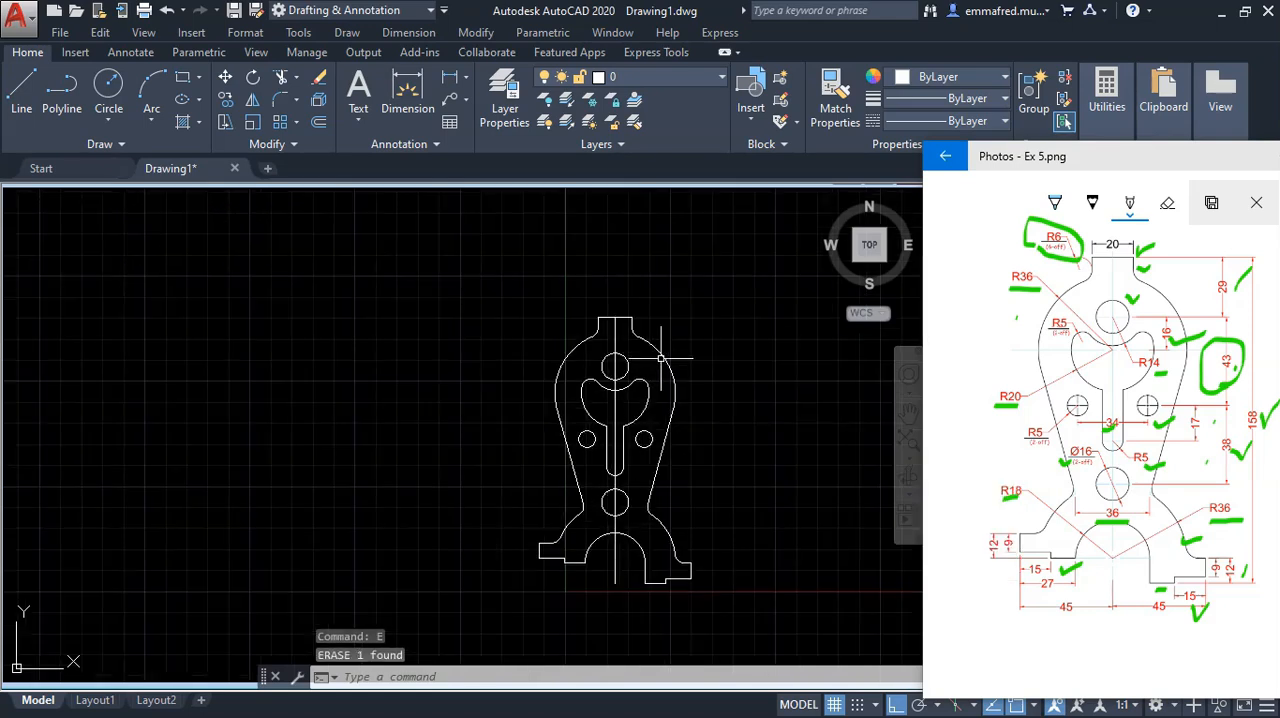
Step: Stretch both ends of the vertical centreline beyond the part outline, lengthening the lower end by about 19 mm
scroll(682, 368, up, 2)
scroll(653, 332, down, 2)
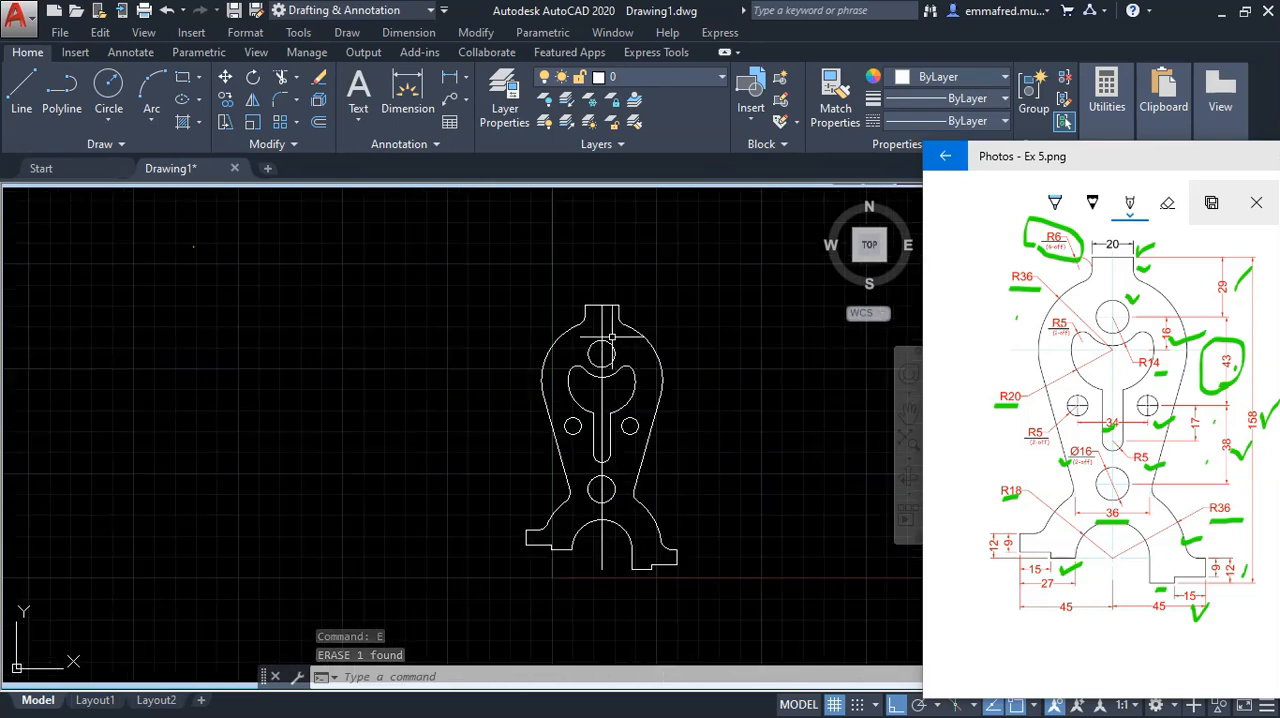
click(603, 324)
click(599, 310)
click(601, 304)
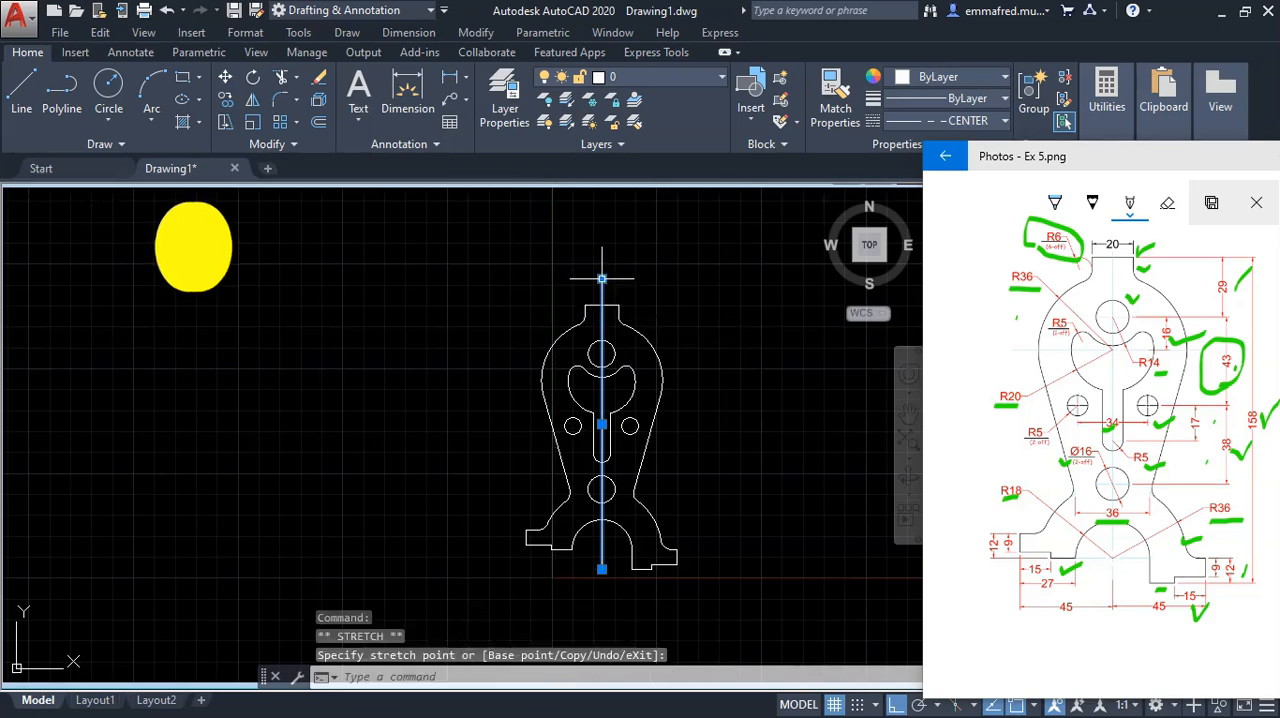
click(601, 601)
key(Escape)
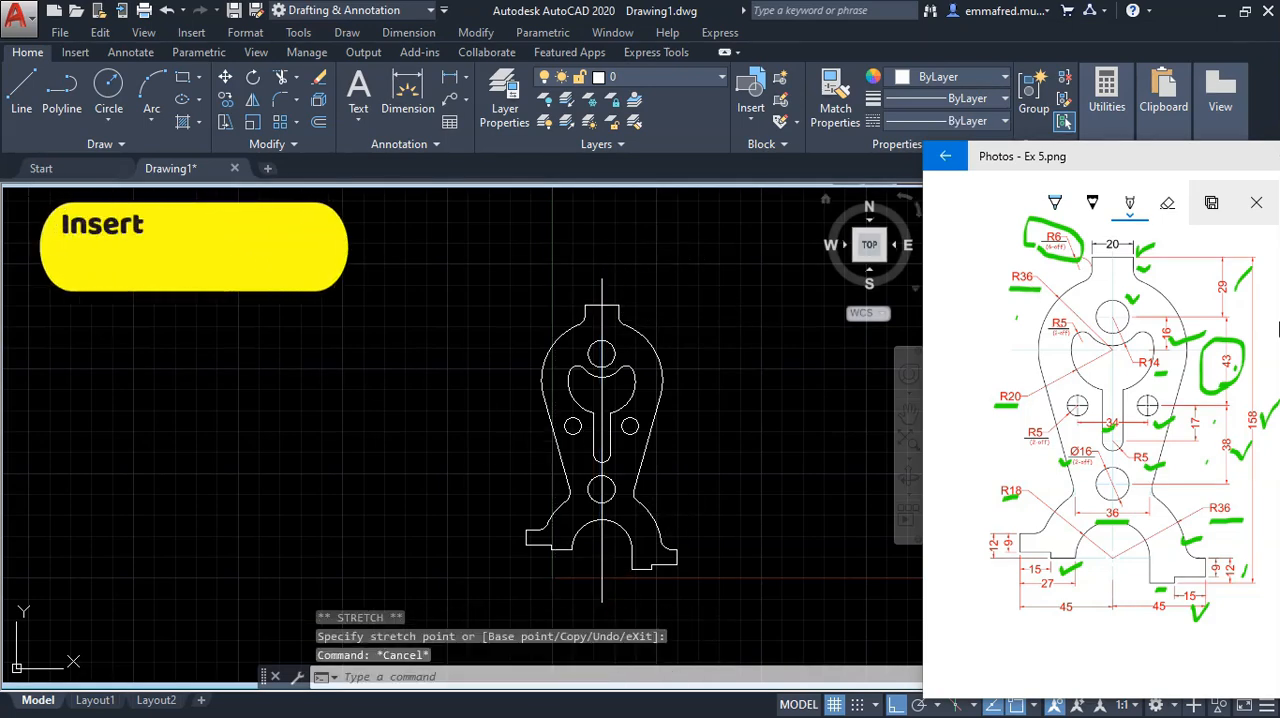
Step: Add centre marks to the top hole and the two small side holes
click(130, 52)
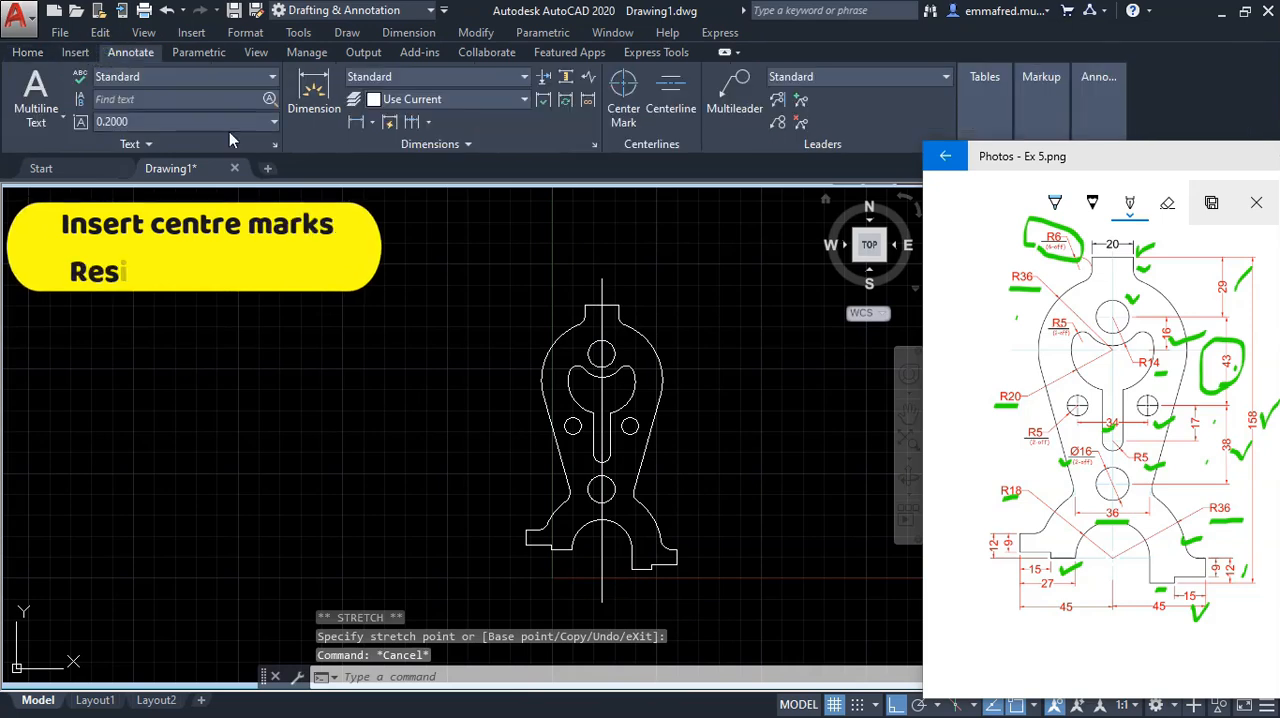
click(629, 90)
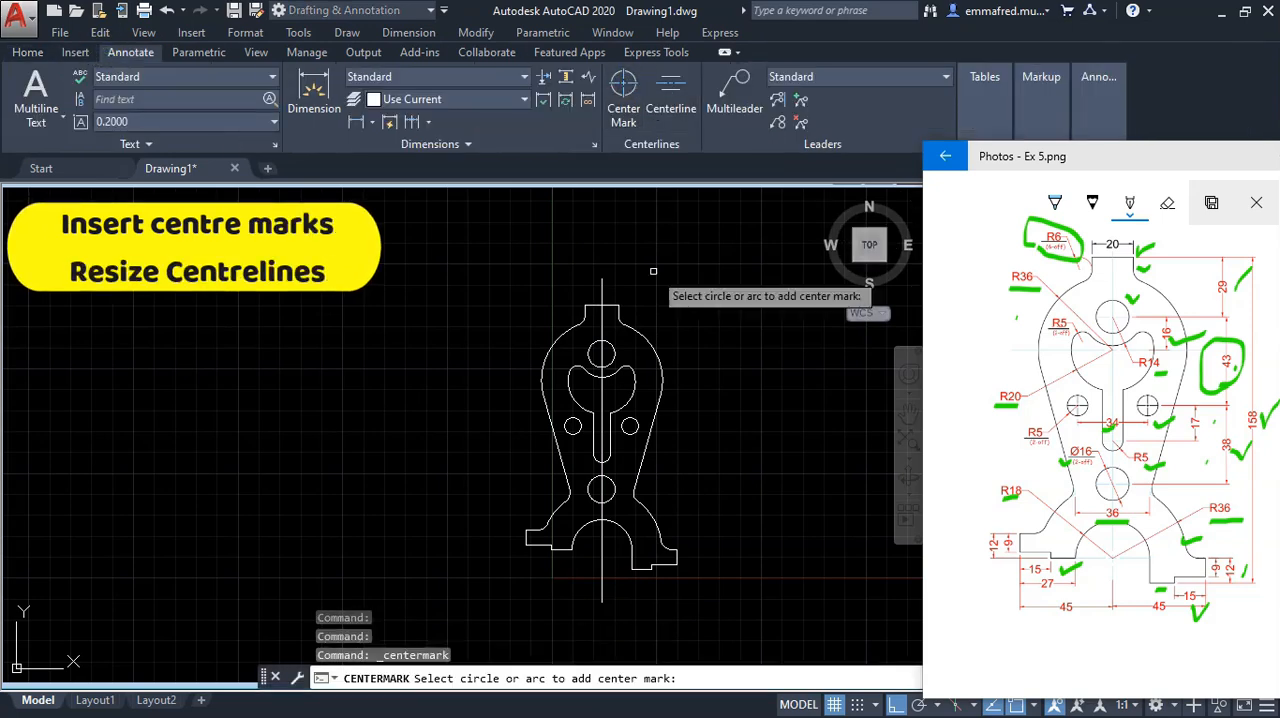
click(601, 352)
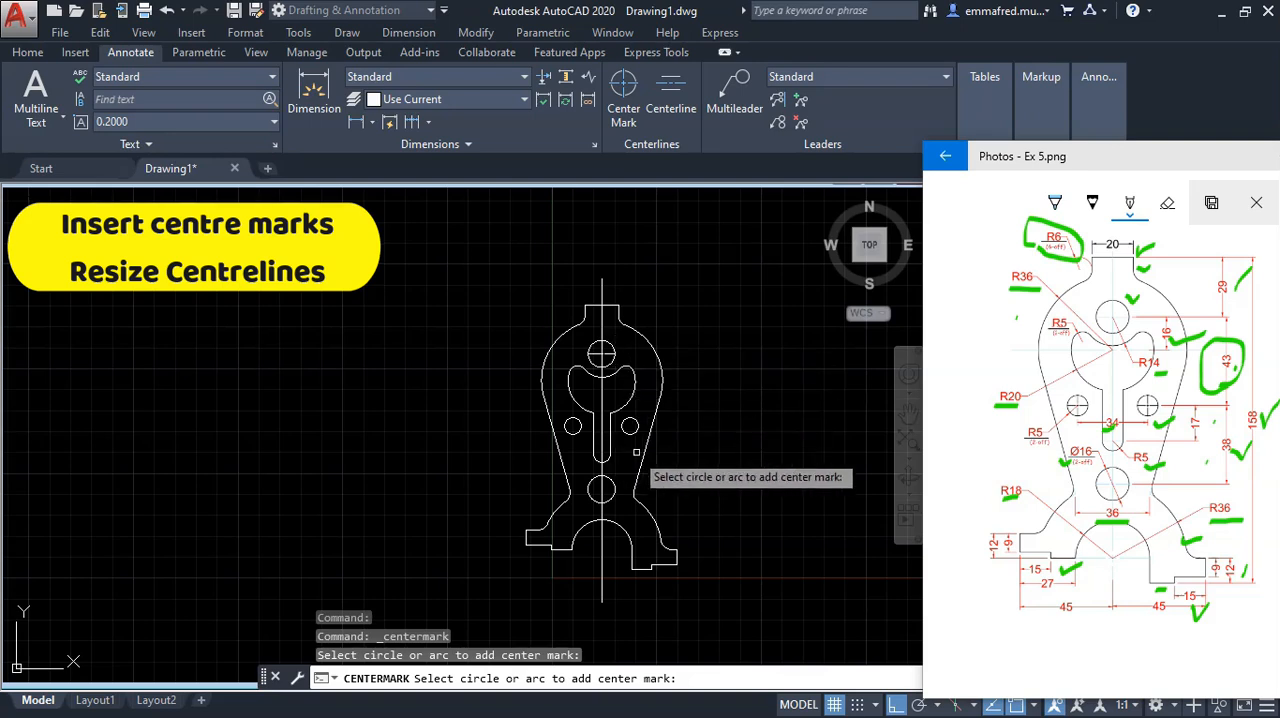
click(571, 425)
click(572, 427)
Step: Add centre marks to the R20 cutout arc, the slot's lower end arc, the bottom hole and the R18 semicircle
click(568, 381)
click(609, 497)
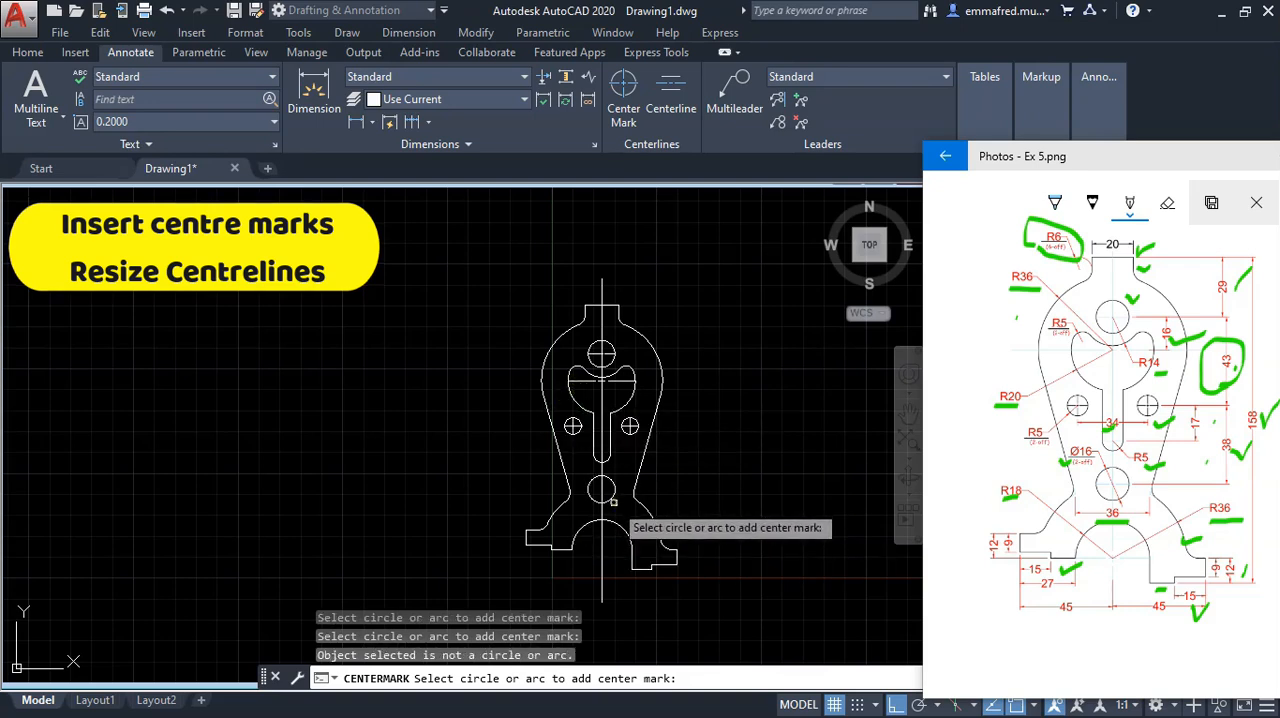
click(609, 496)
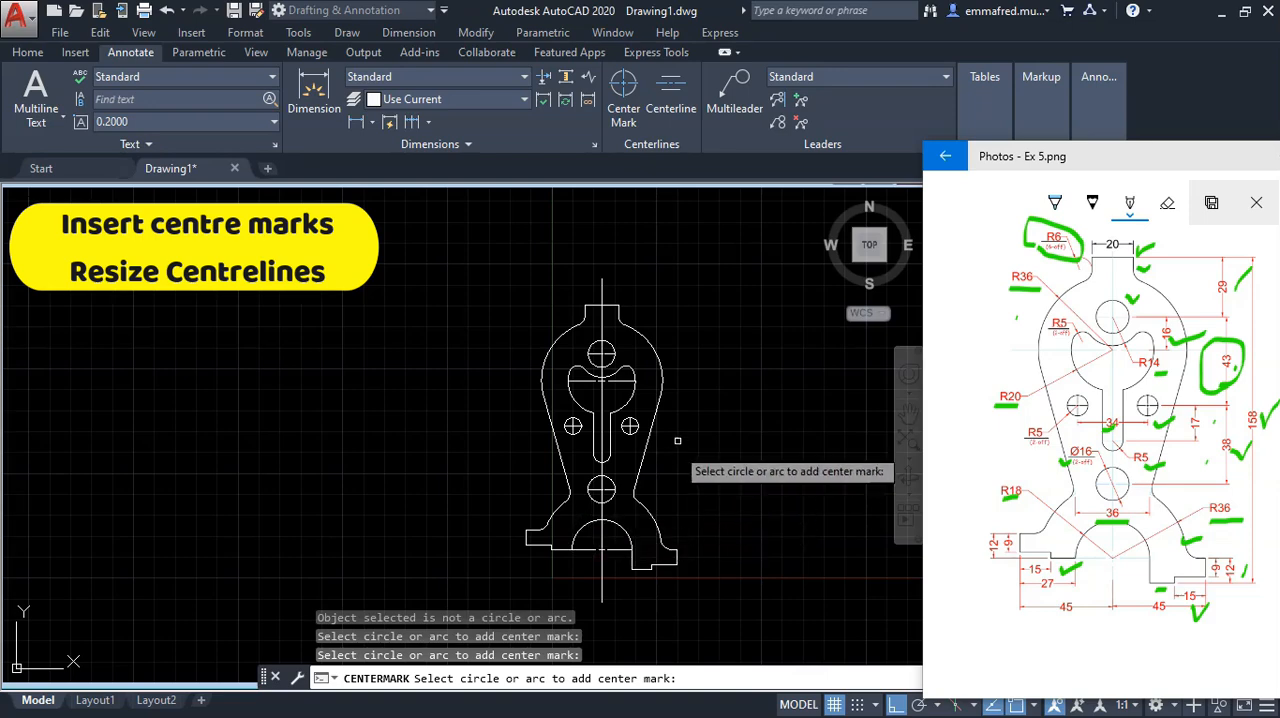
key(Escape)
Step: Extend the top hole's horizontal centre mark line past the circle on both sides by about 7 mm
middle_drag(629, 424, 595, 403)
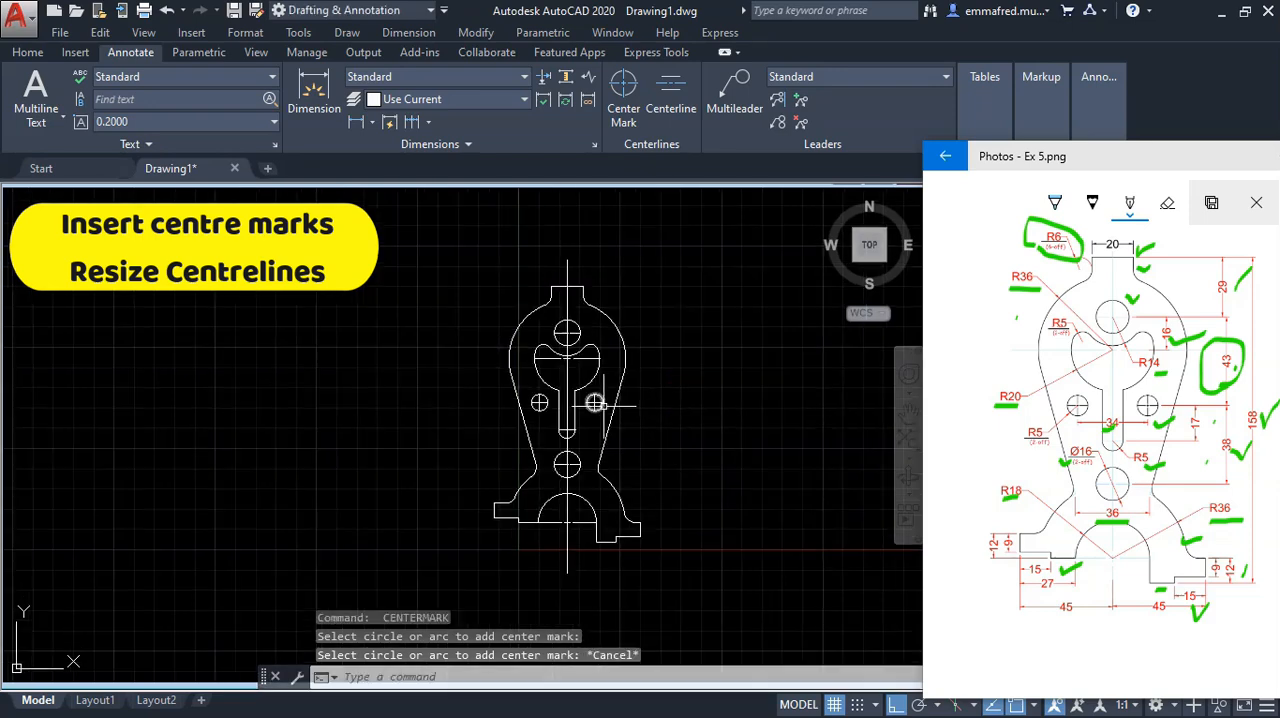
scroll(577, 347, up, 8)
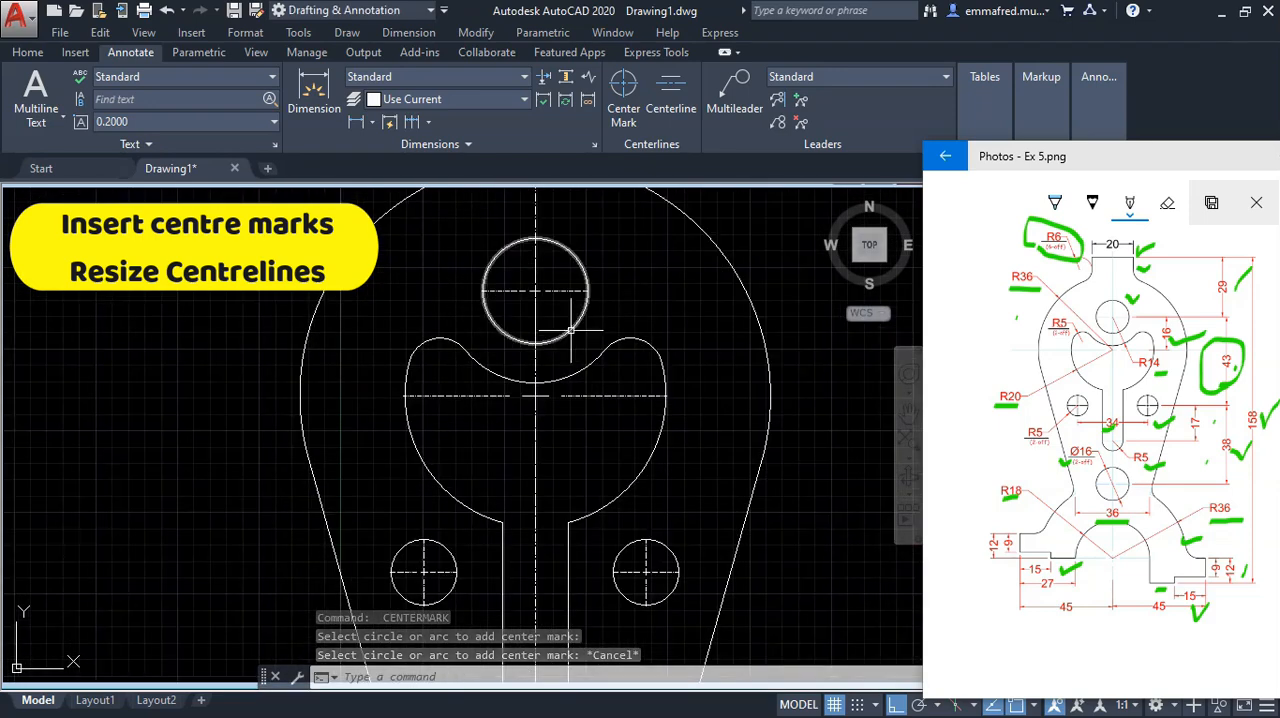
click(565, 279)
click(606, 282)
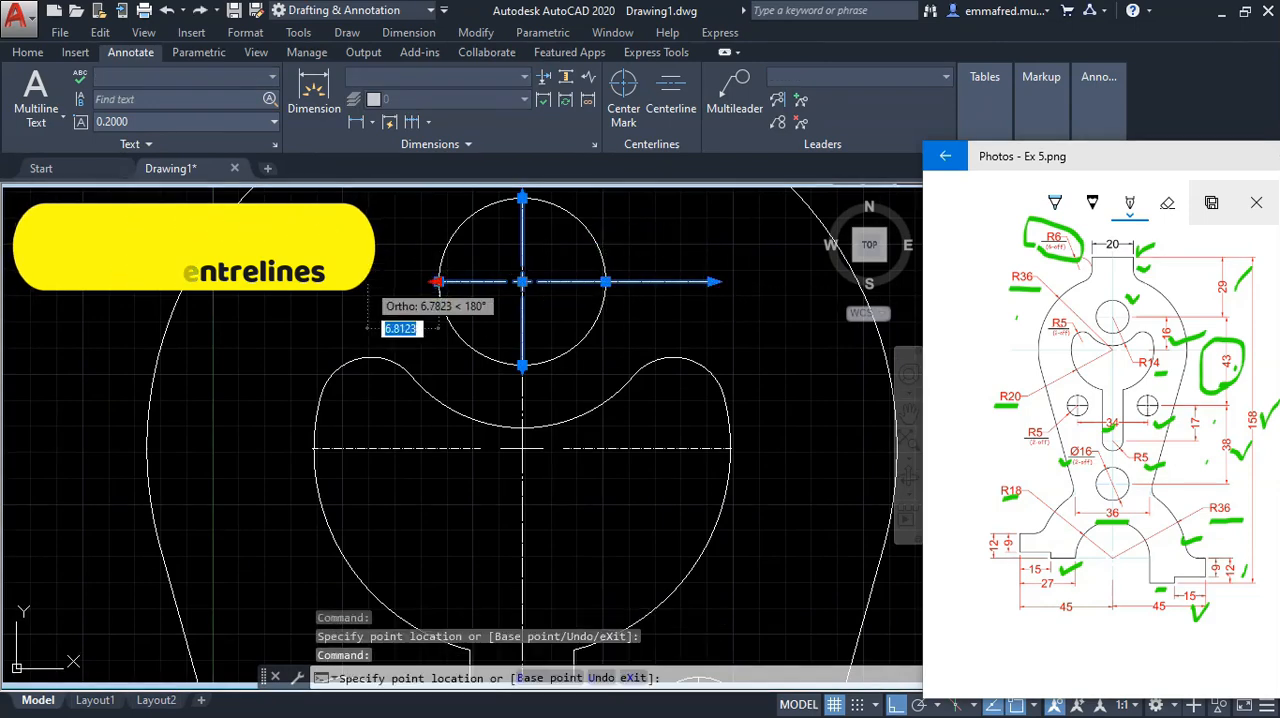
click(360, 281)
Step: Extend the R20 cutout's horizontal centre mark line on both sides beyond the part's outer R36 outline
click(412, 447)
click(306, 448)
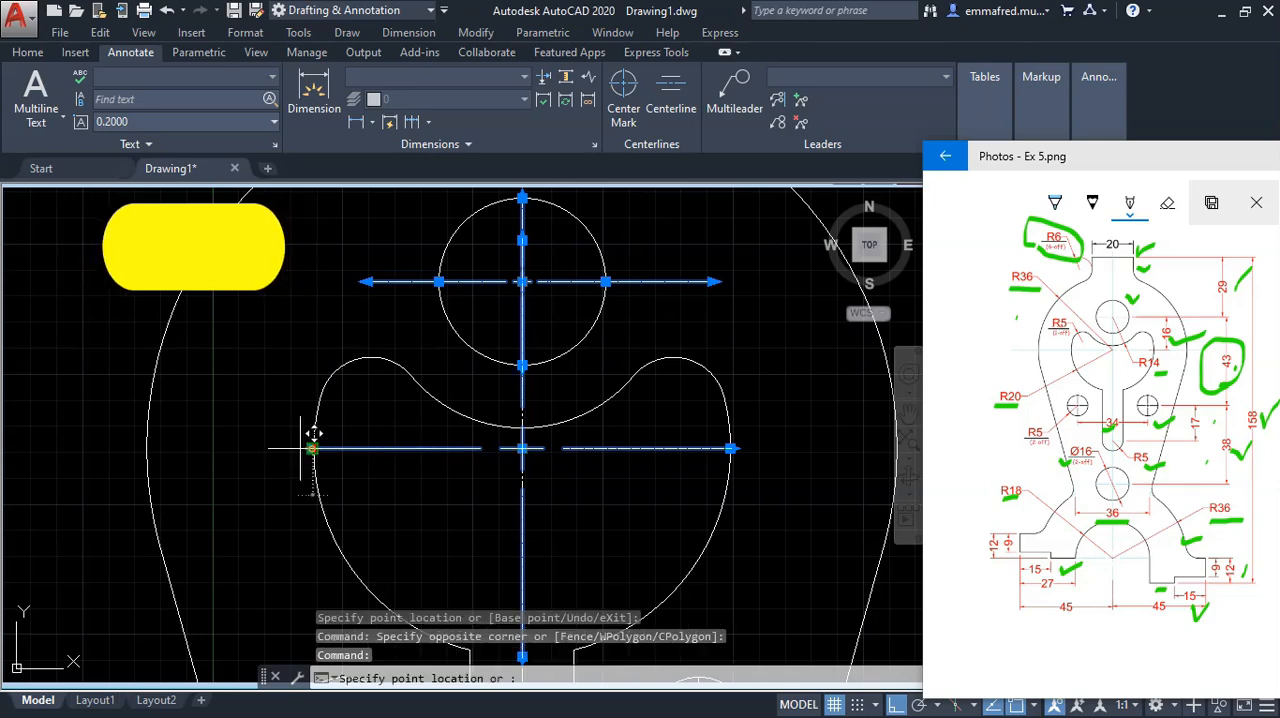
click(730, 448)
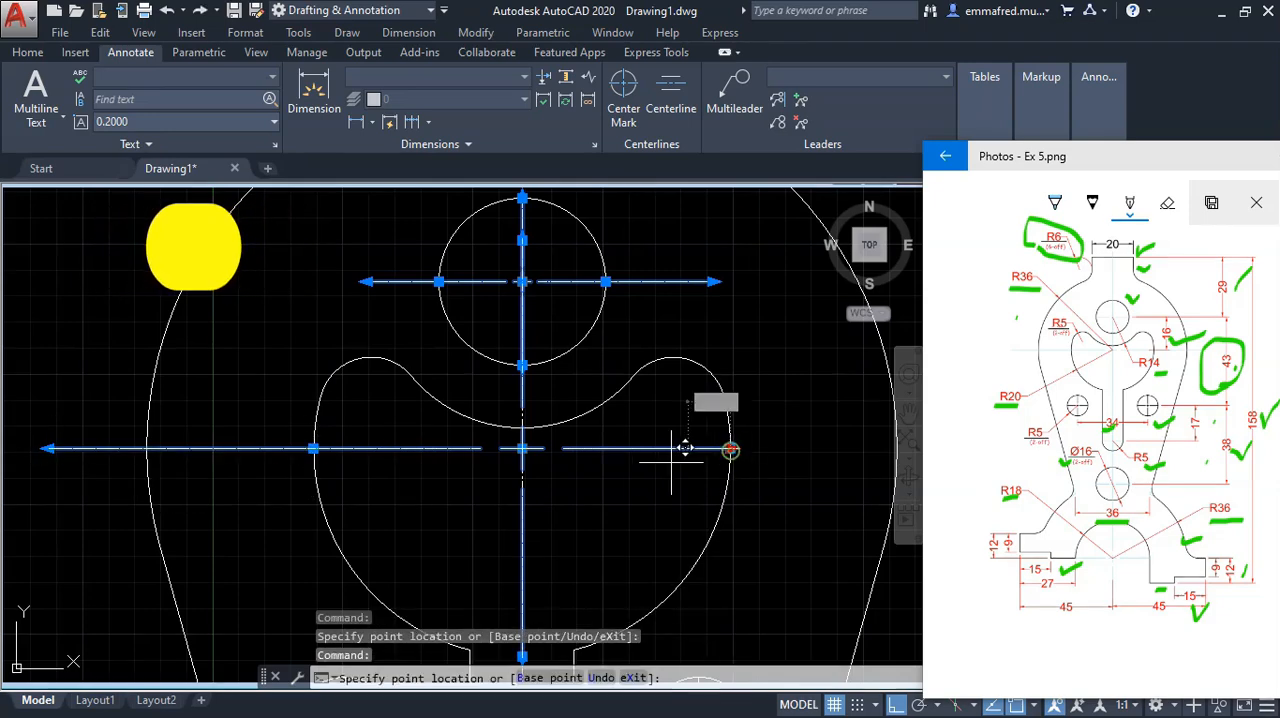
scroll(670, 455, down, 4)
click(795, 456)
Step: Extend the right small hole's centre mark lines about 4 mm past the circle in all four directions
scroll(789, 460, down, 3)
scroll(645, 418, up, 8)
click(645, 418)
click(611, 398)
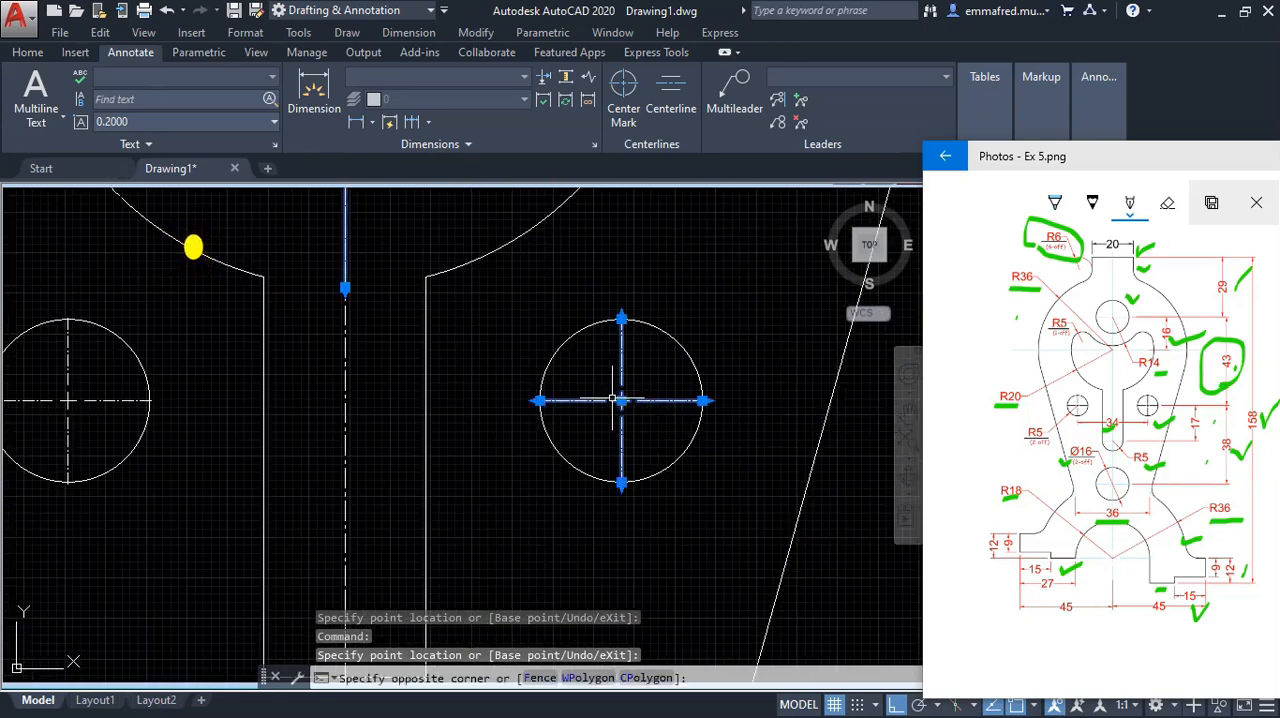
click(538, 401)
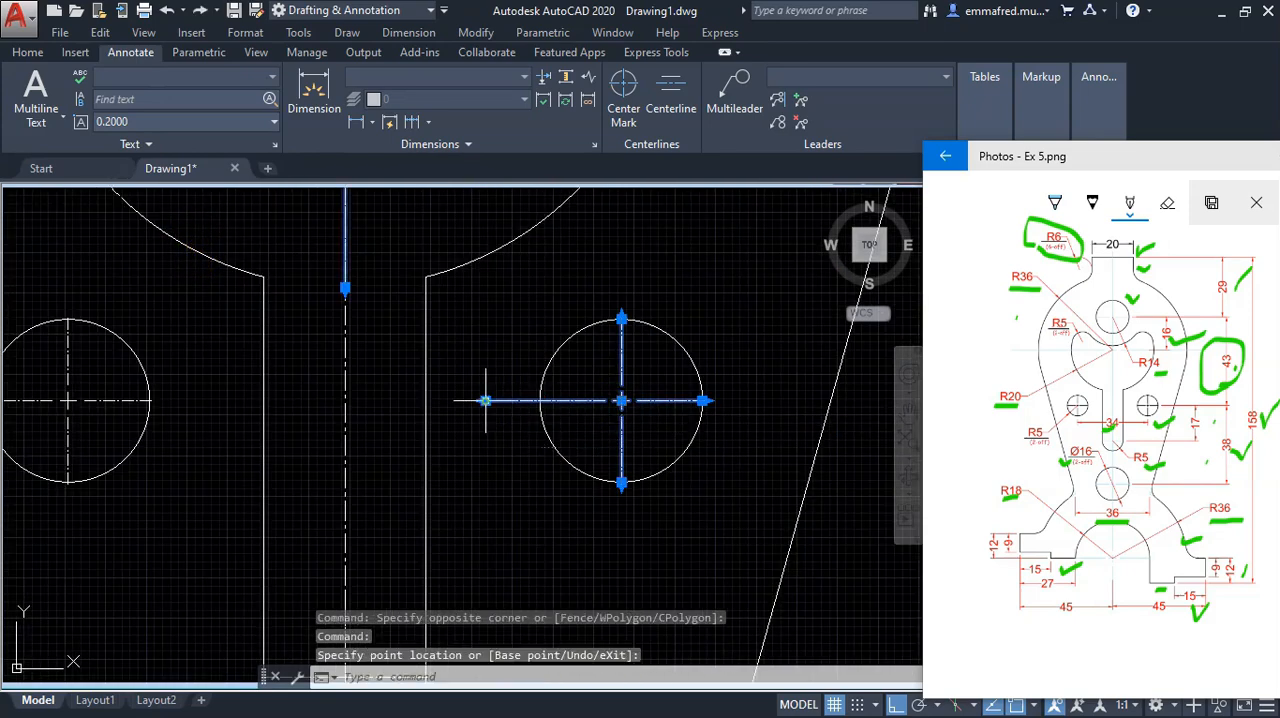
click(704, 401)
click(770, 400)
click(621, 319)
click(621, 257)
click(621, 484)
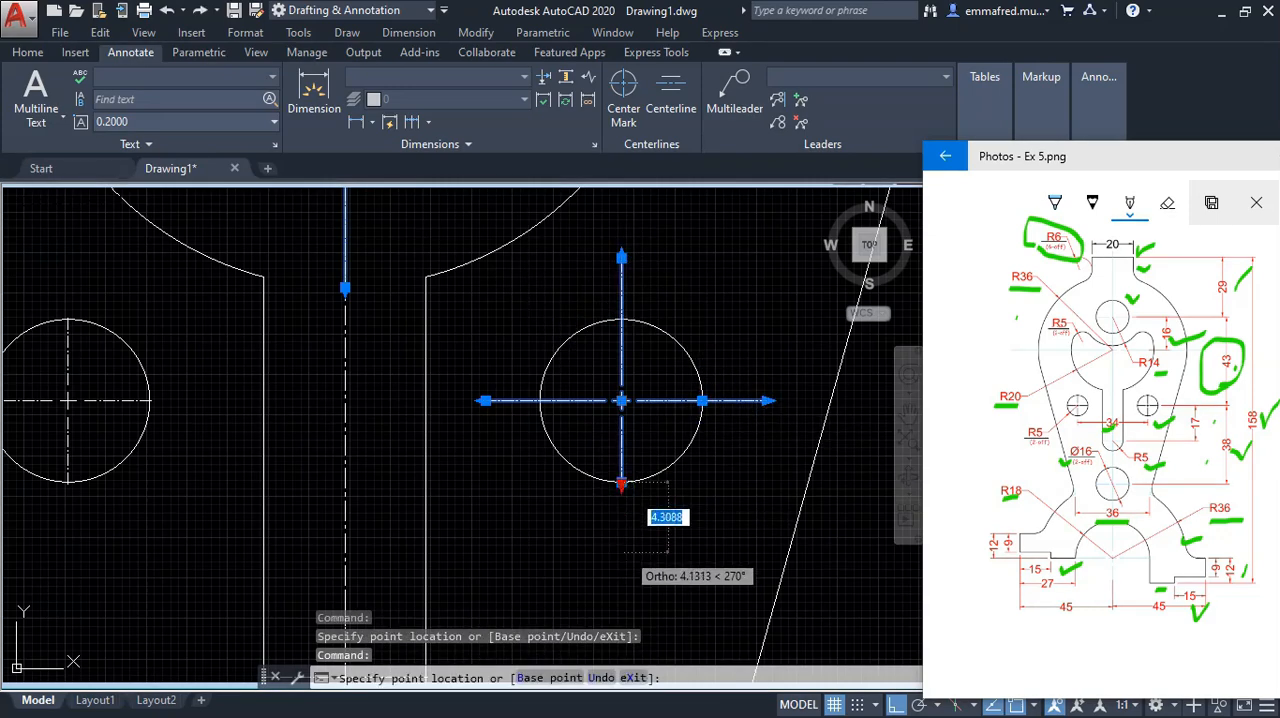
click(622, 547)
scroll(661, 469, down, 6)
key(Escape)
Step: Extend the left small hole's centre mark lines past the circle in all four directions
scroll(512, 463, up, 6)
click(557, 416)
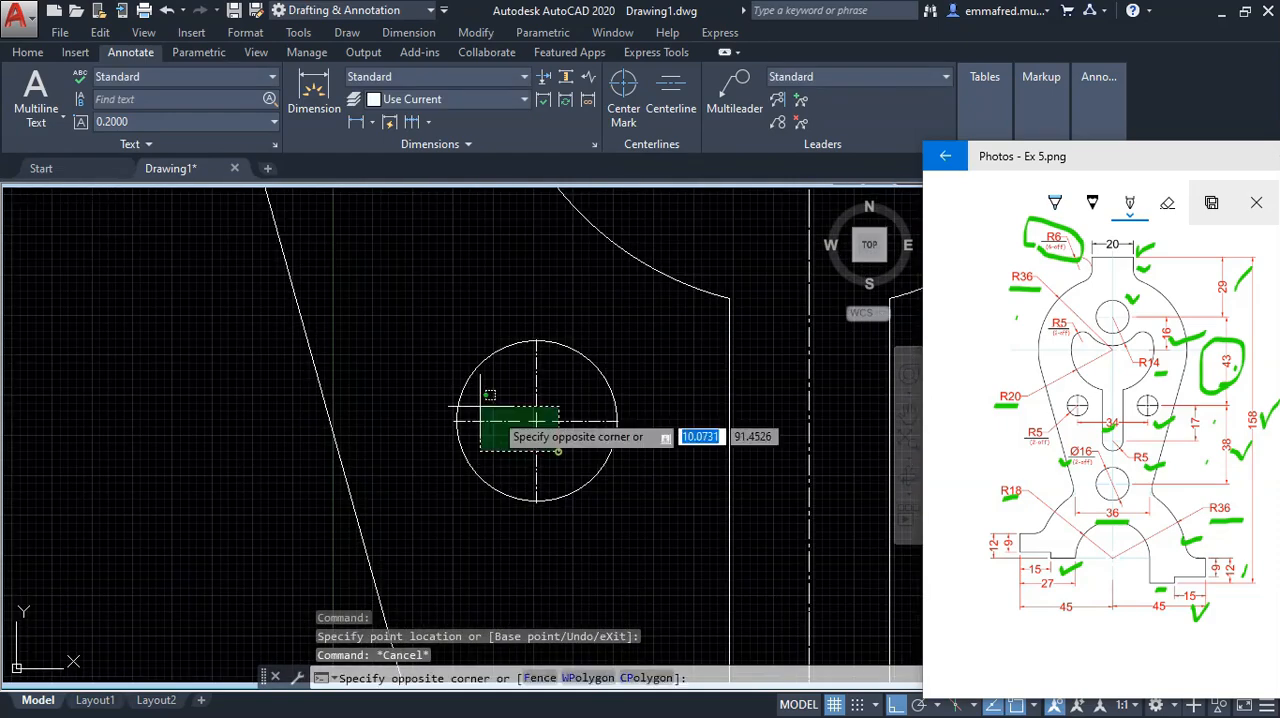
click(475, 403)
click(536, 341)
click(533, 276)
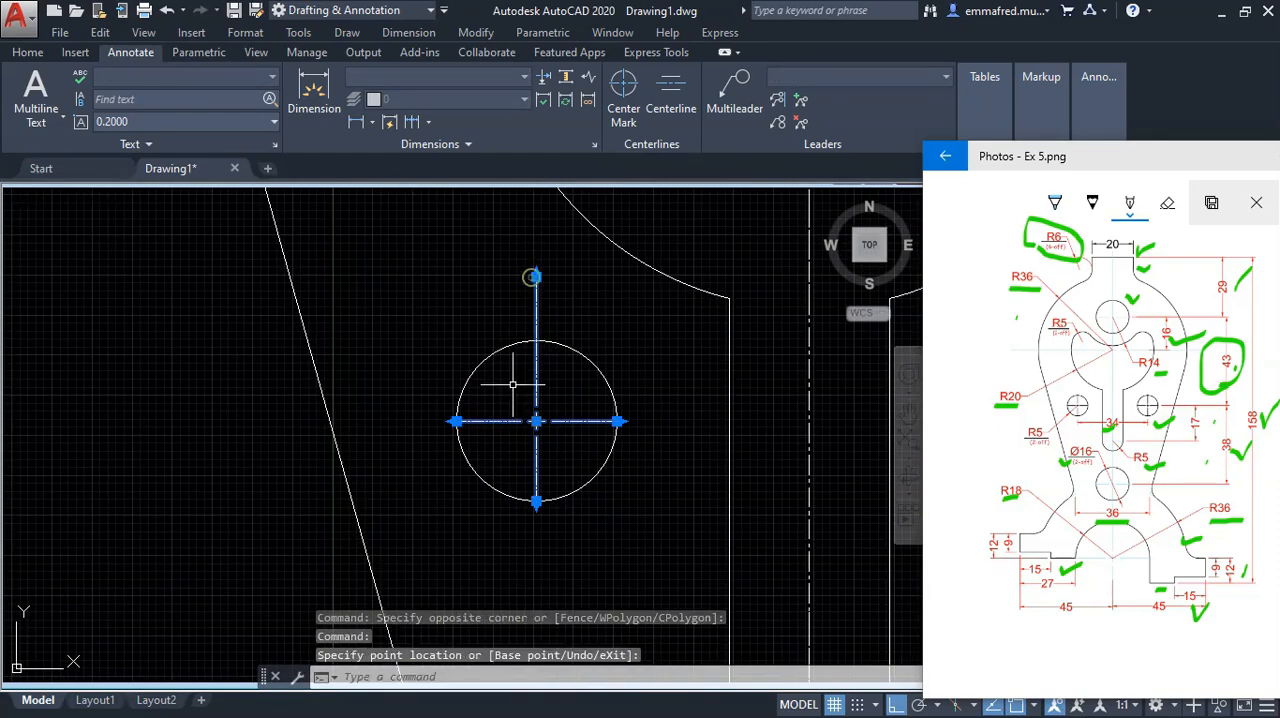
click(381, 421)
click(381, 421)
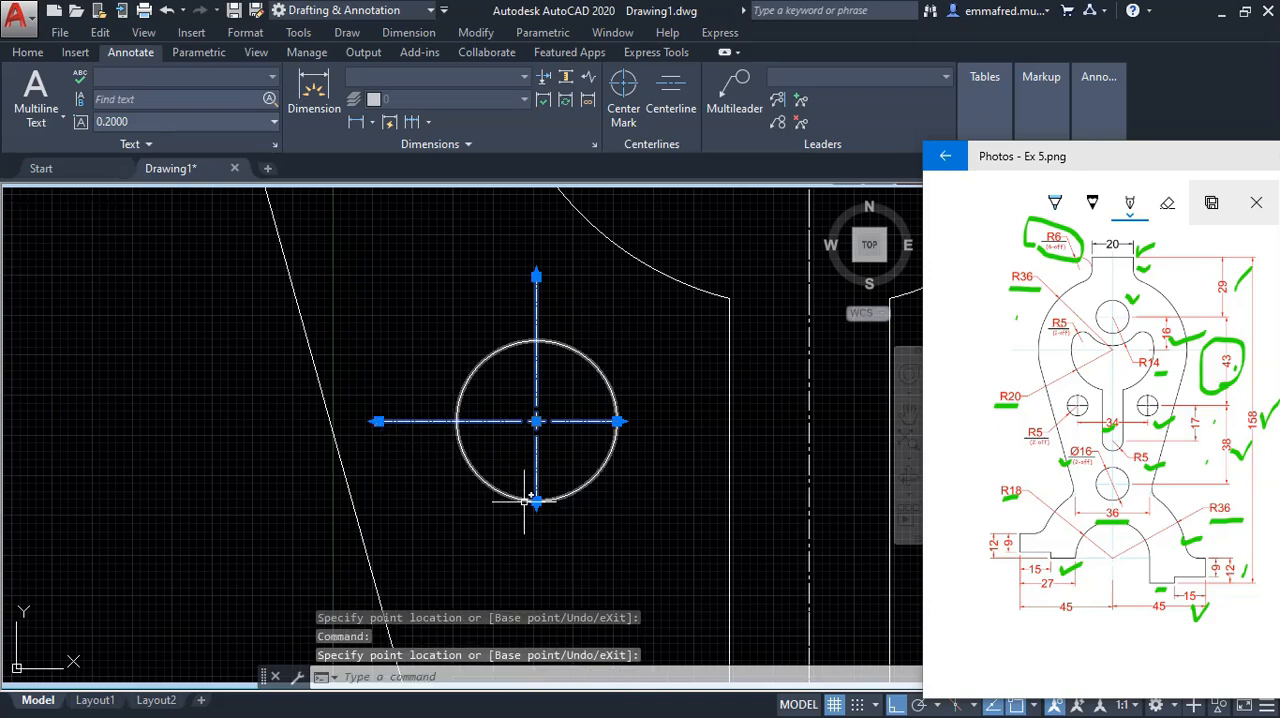
click(536, 565)
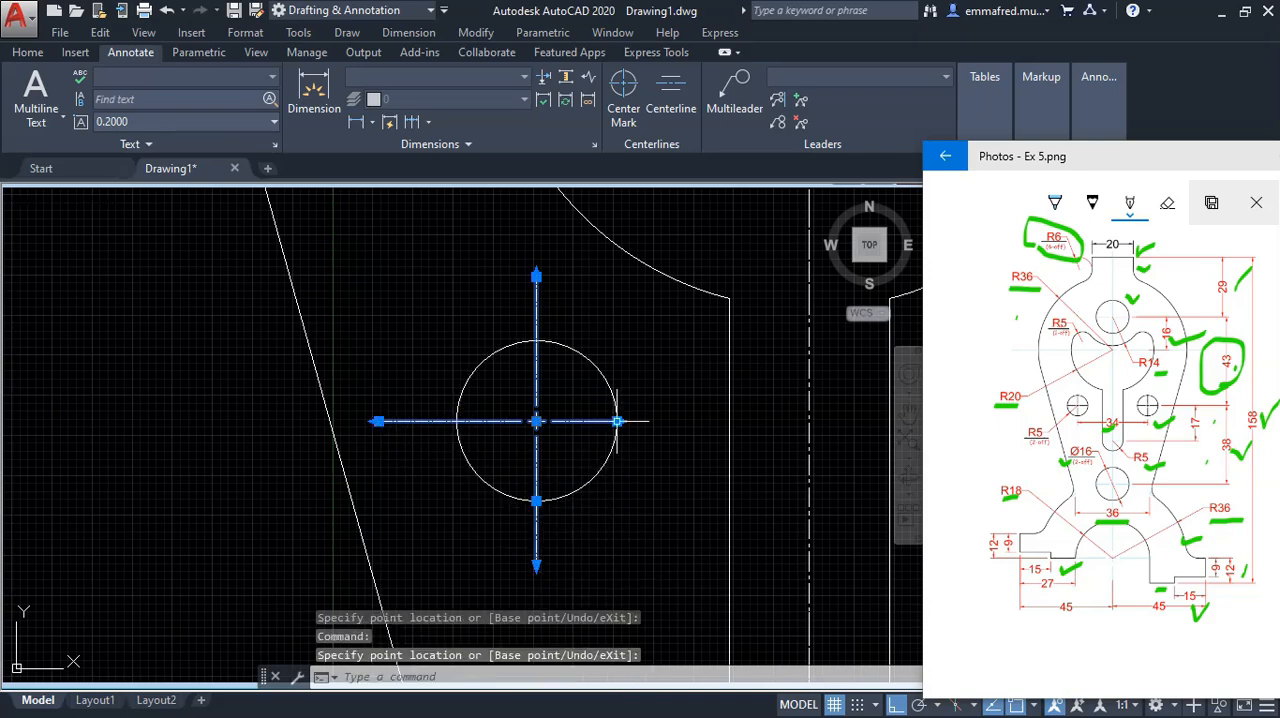
scroll(640, 420, down, 3)
key(Escape)
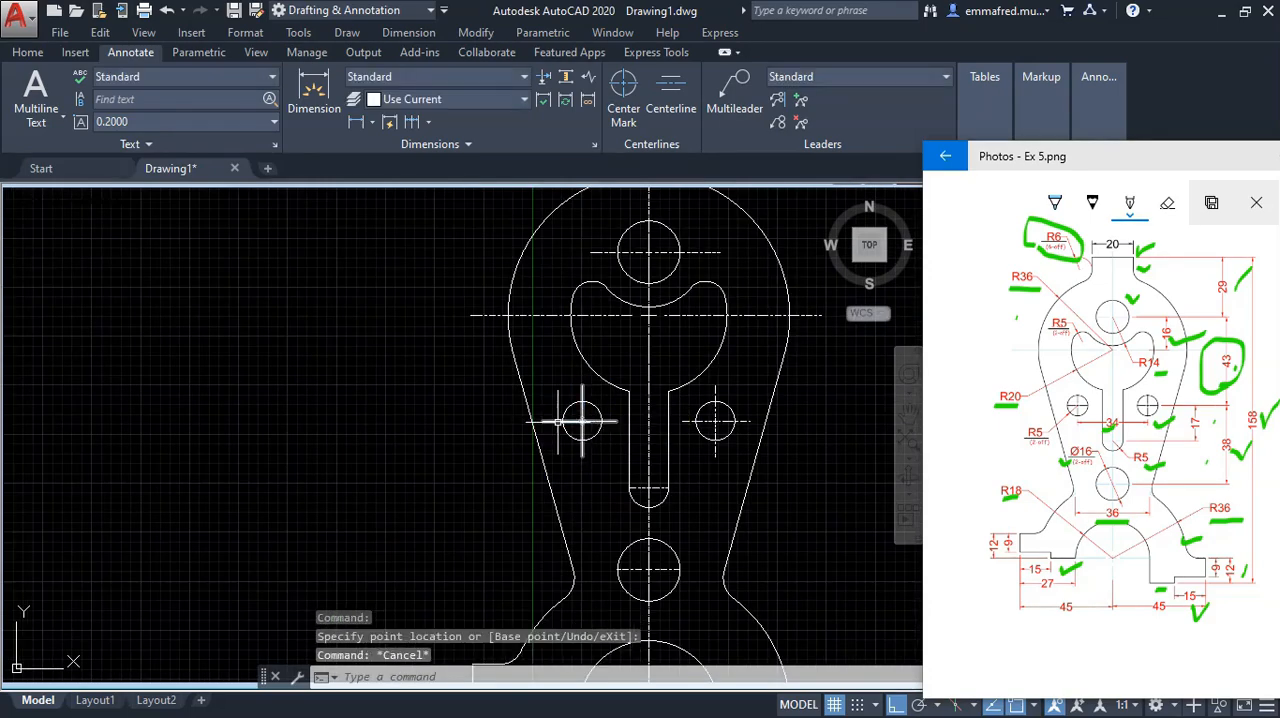
Step: Extend the bottom hole's horizontal centre mark line past the circle on both sides
scroll(590, 440, down, 2)
scroll(577, 460, up, 8)
click(642, 446)
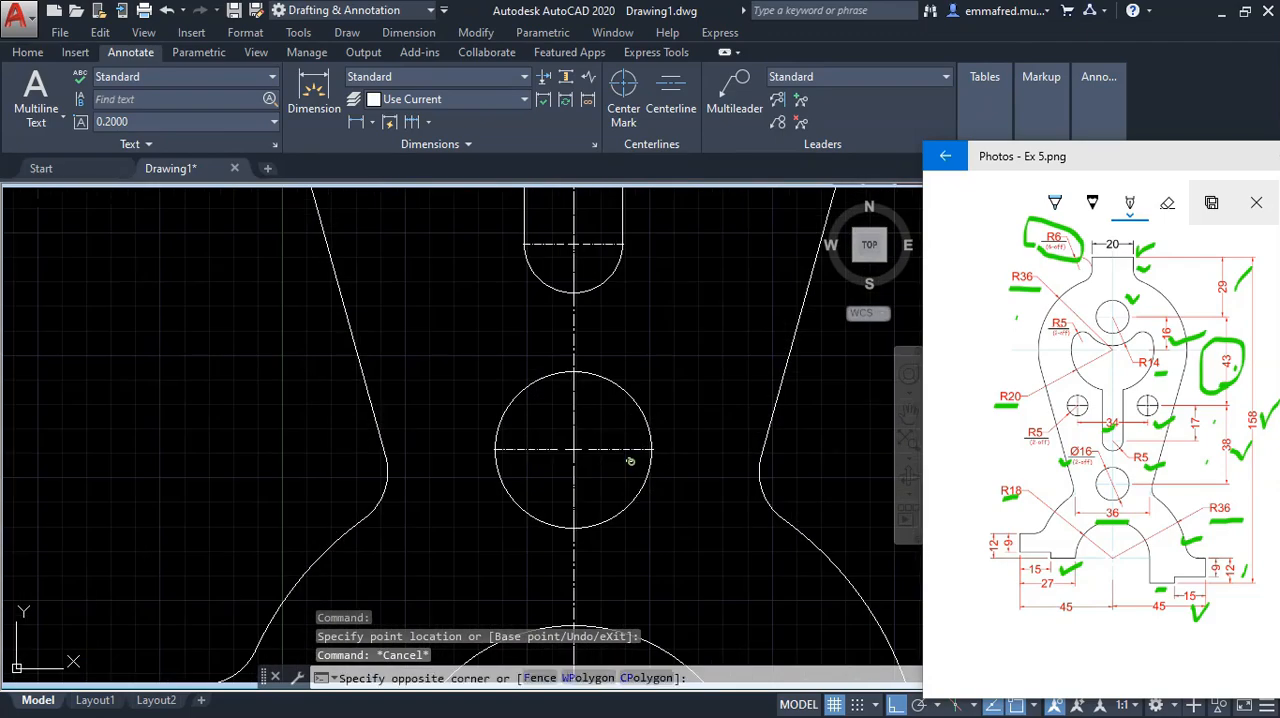
click(632, 459)
click(652, 449)
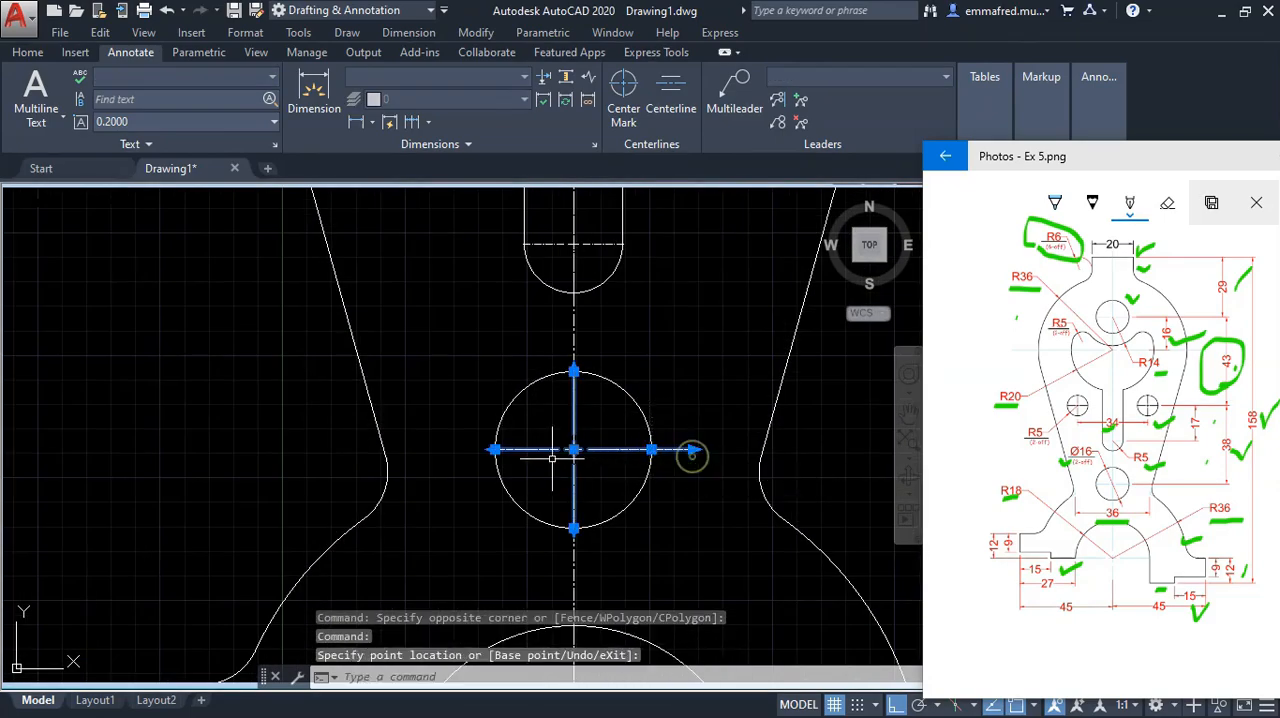
key(Escape)
scroll(512, 420, down, 6)
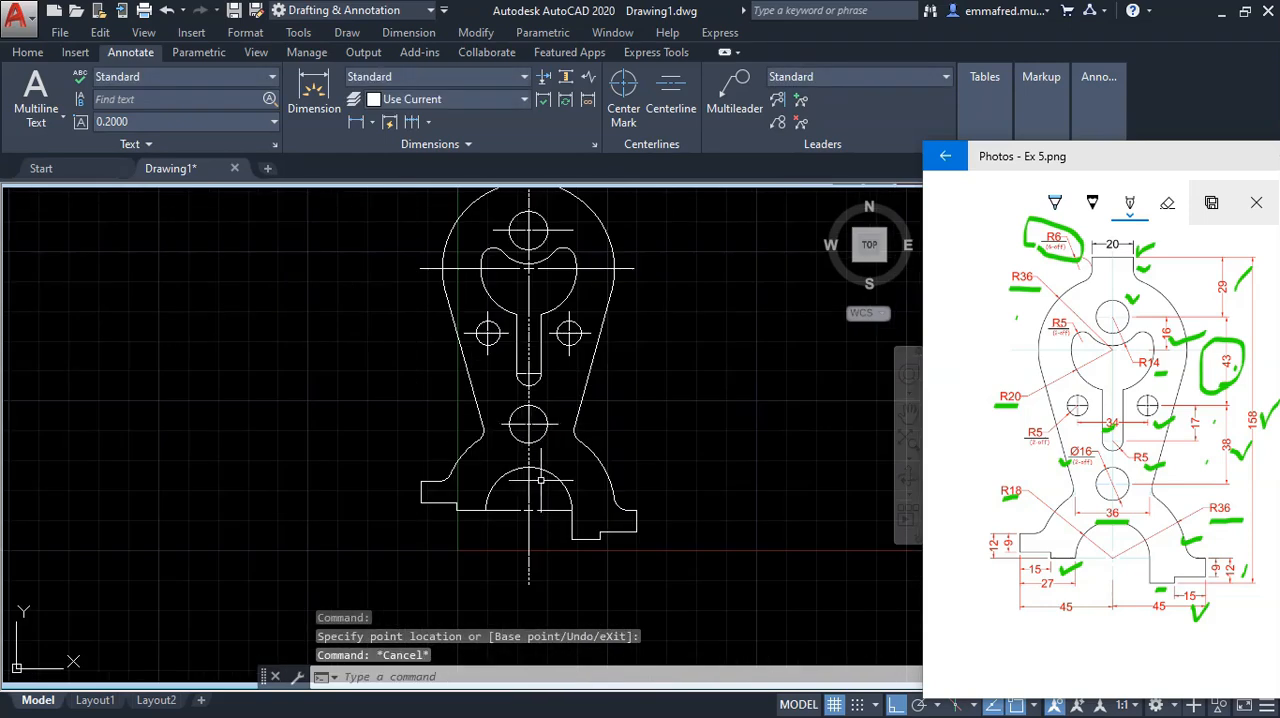
scroll(511, 516, up, 4)
click(534, 518)
click(497, 481)
key(Escape)
scroll(526, 540, down, 8)
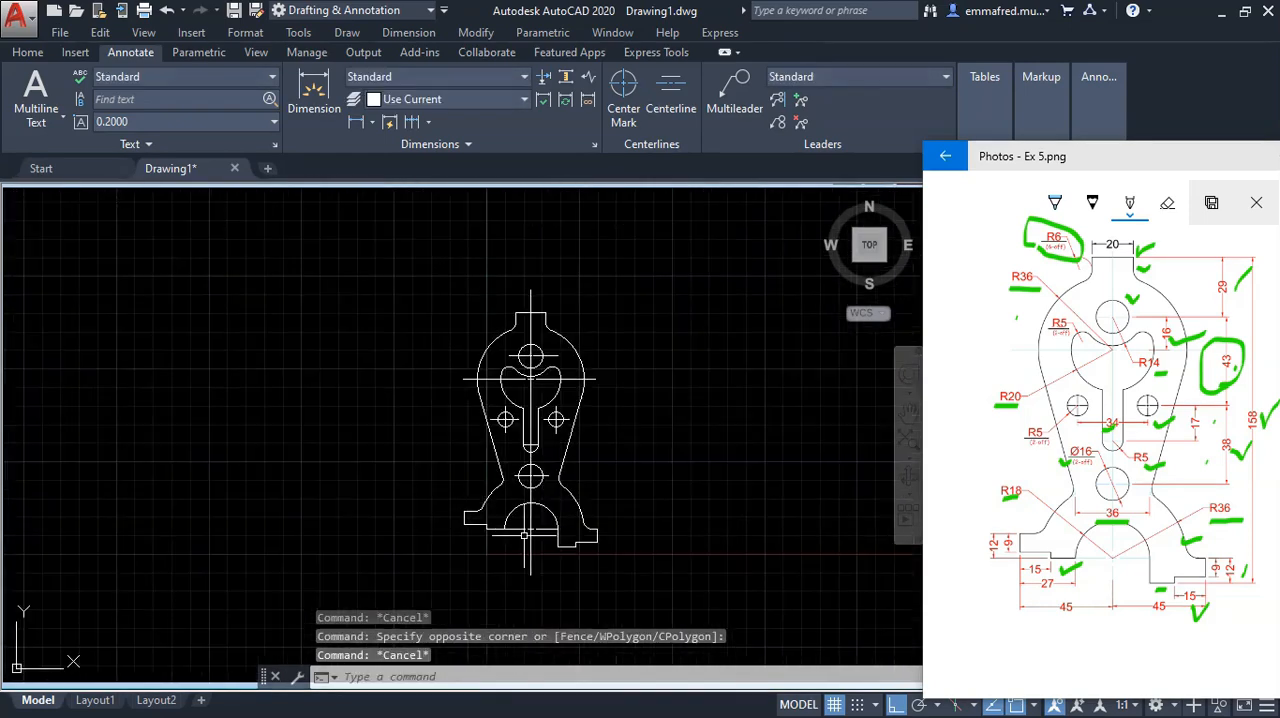
scroll(518, 420, up, 2)
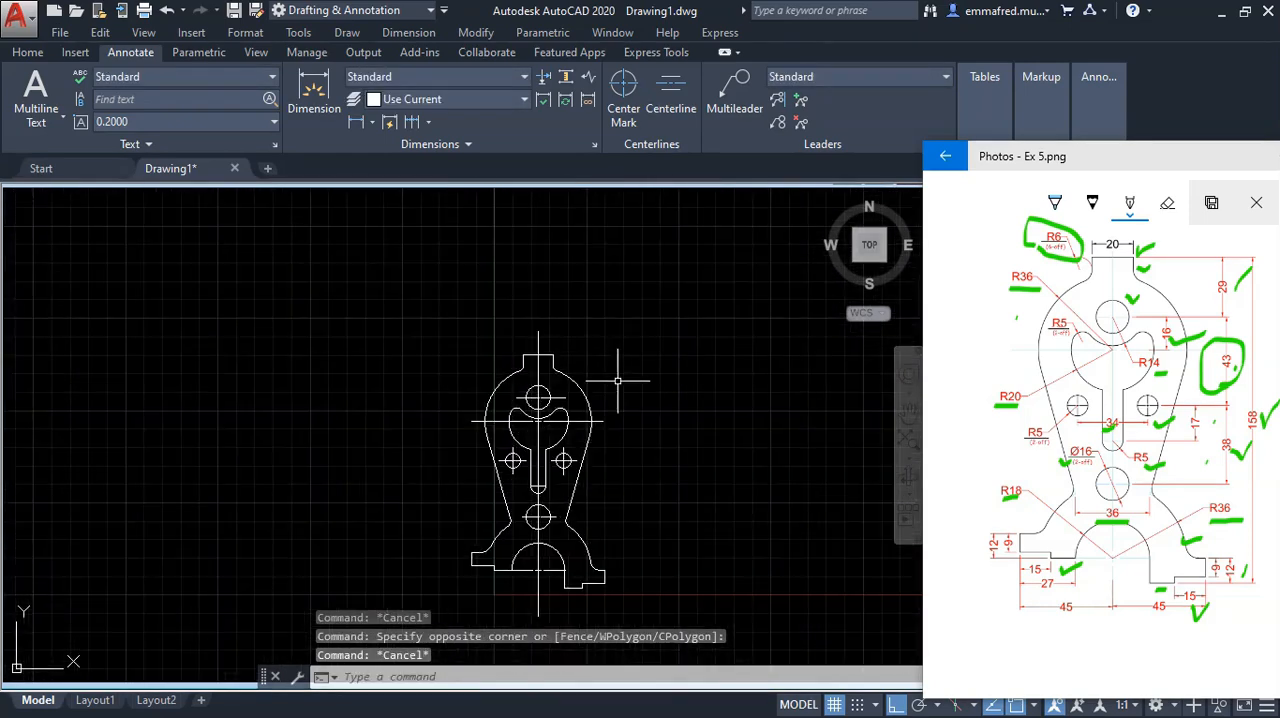
scroll(606, 522, up, 3)
scroll(271, 266, down, 3)
scroll(268, 267, up, 3)
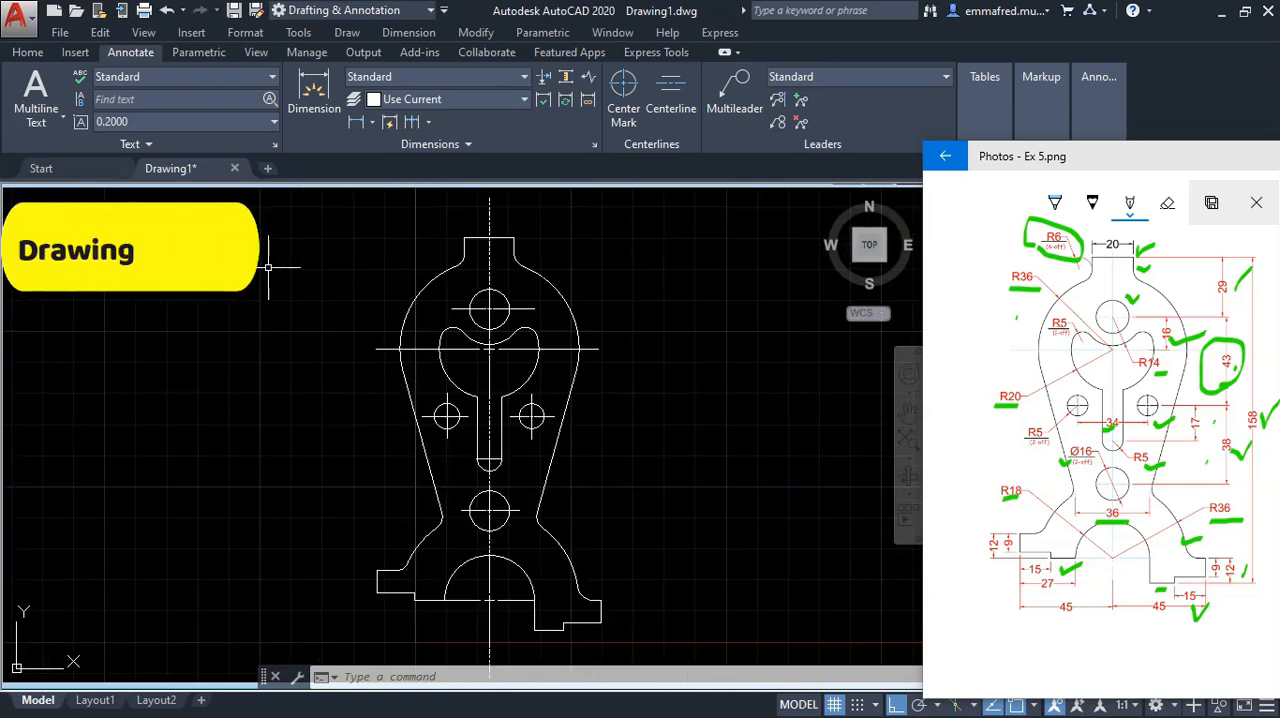